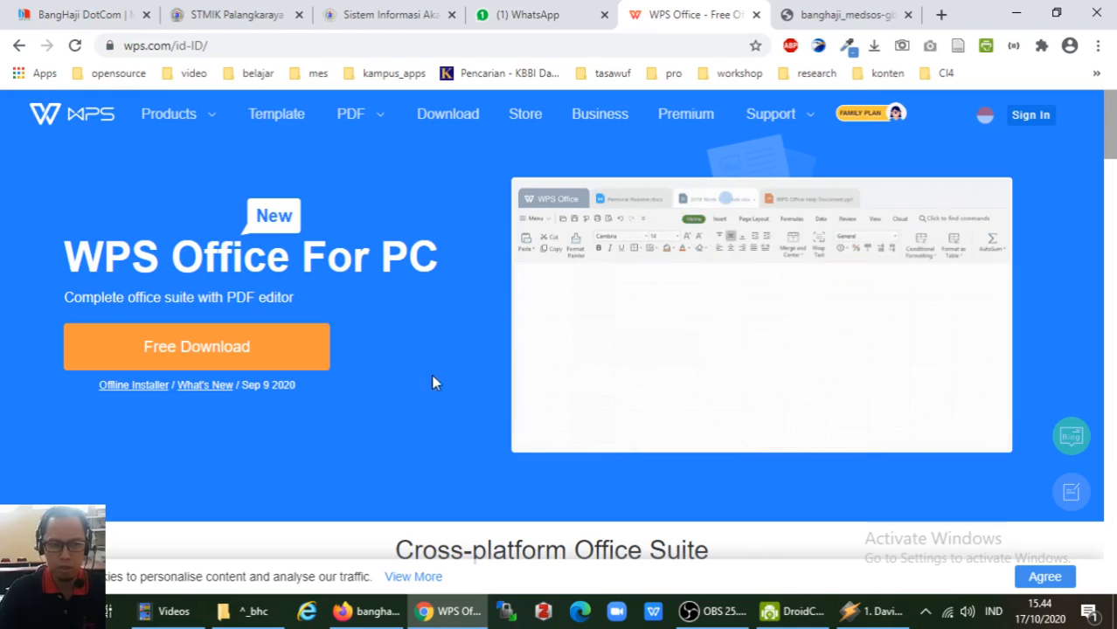
Step: Switch to WPS Office and create a new blank text document
click(653, 614)
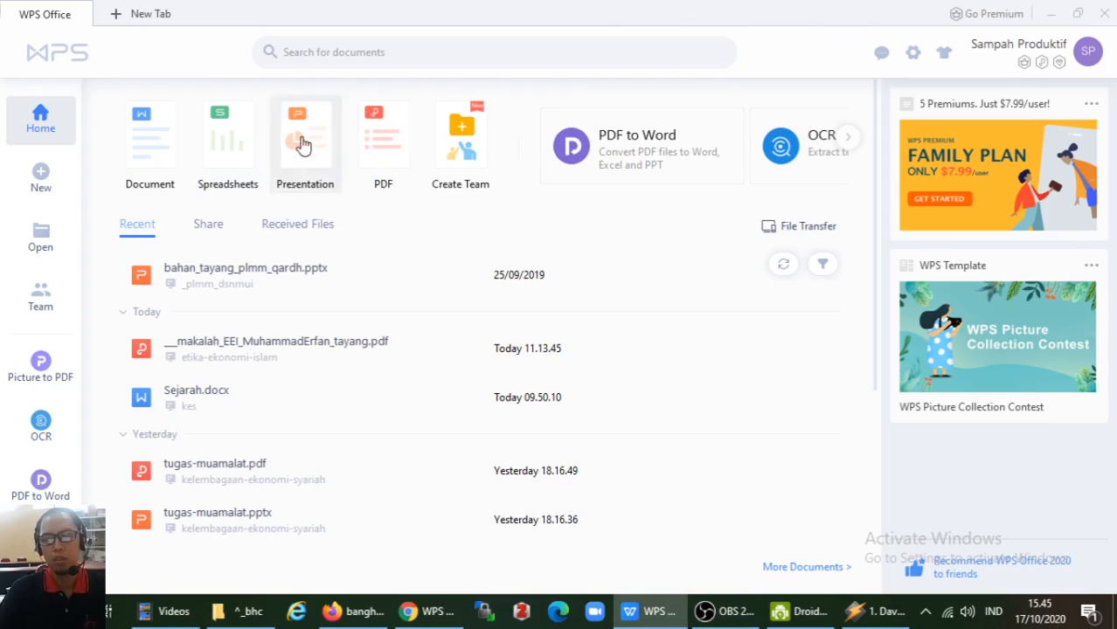
click(160, 154)
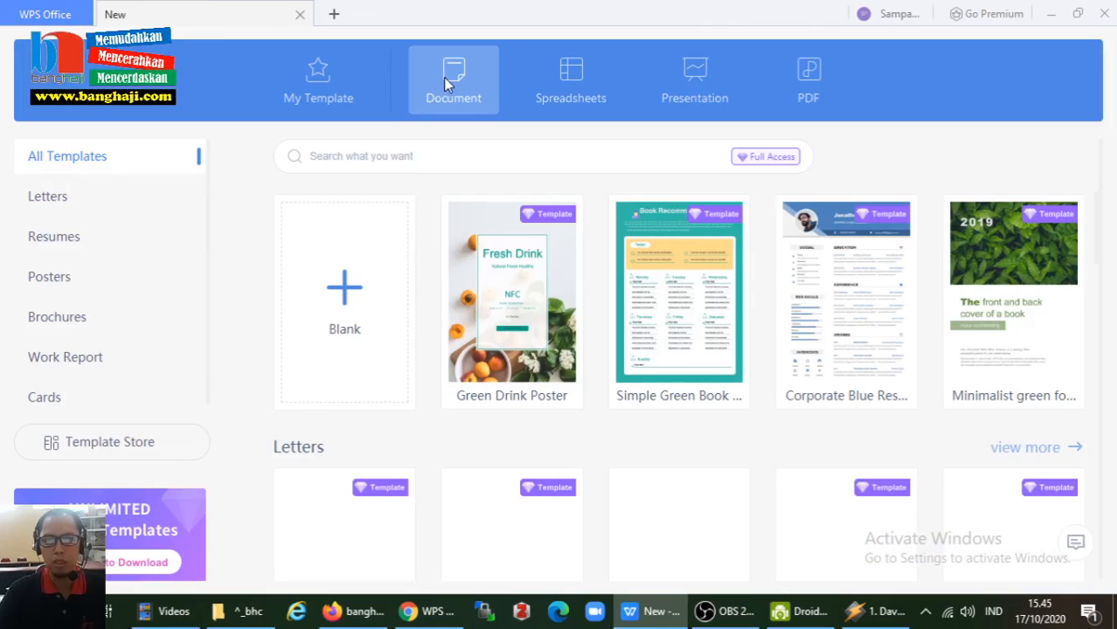
click(359, 296)
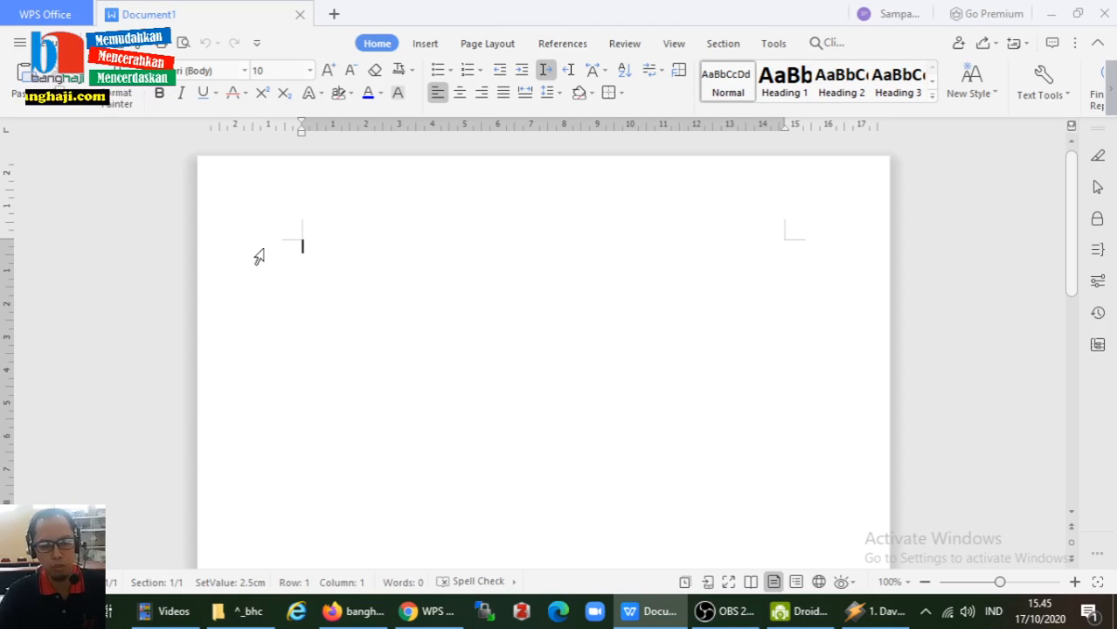
Step: Set the empty document's text font to Arial at size 12
click(230, 72)
text(arial)
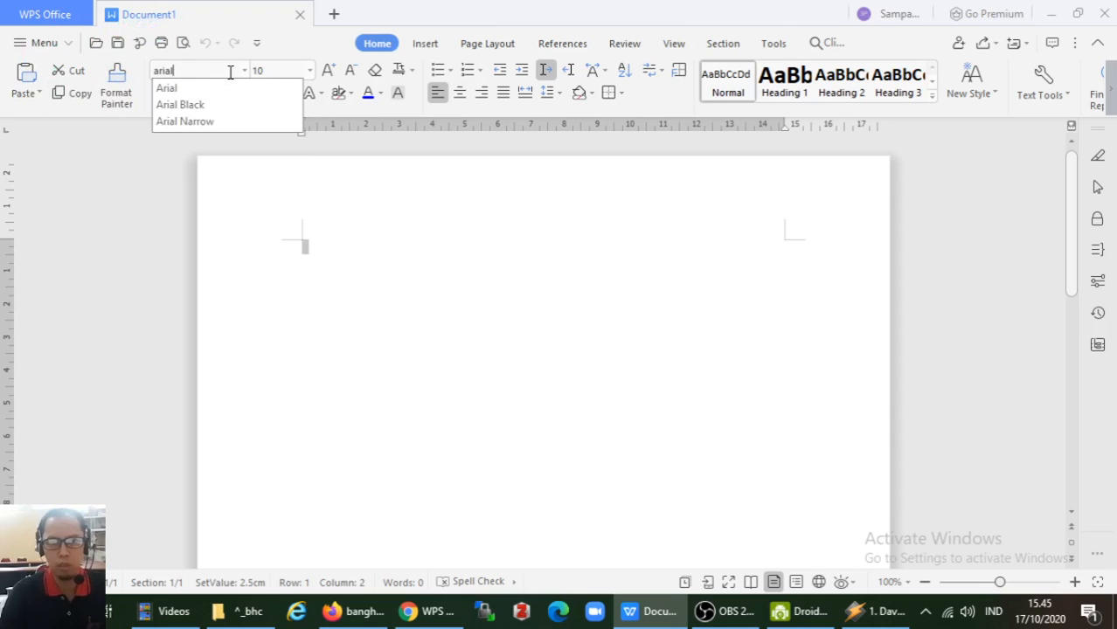
key(Return)
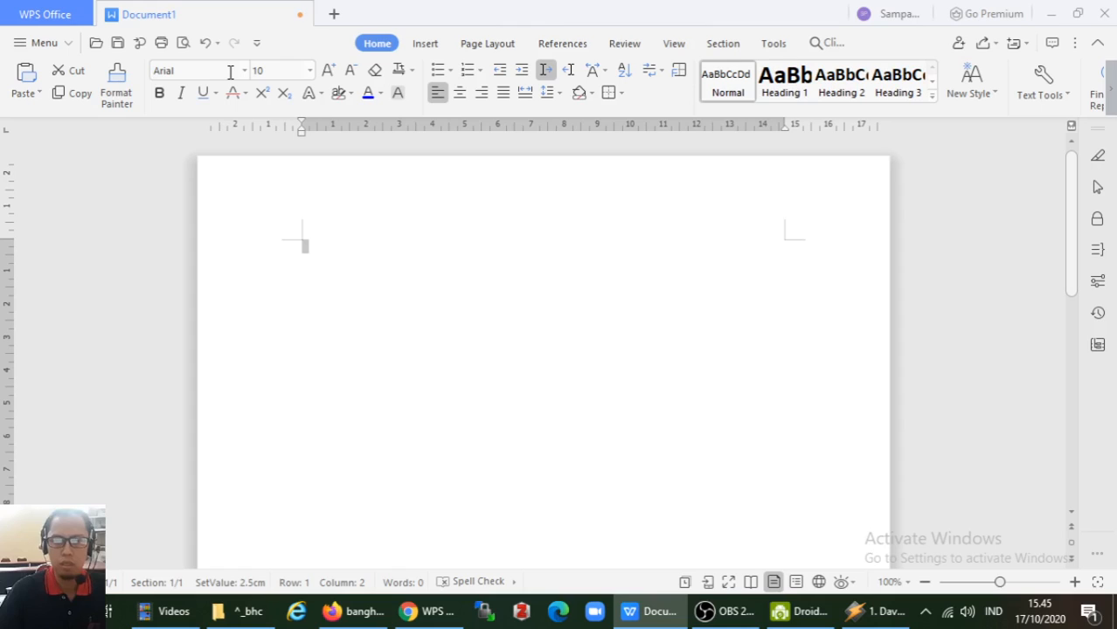
click(274, 65)
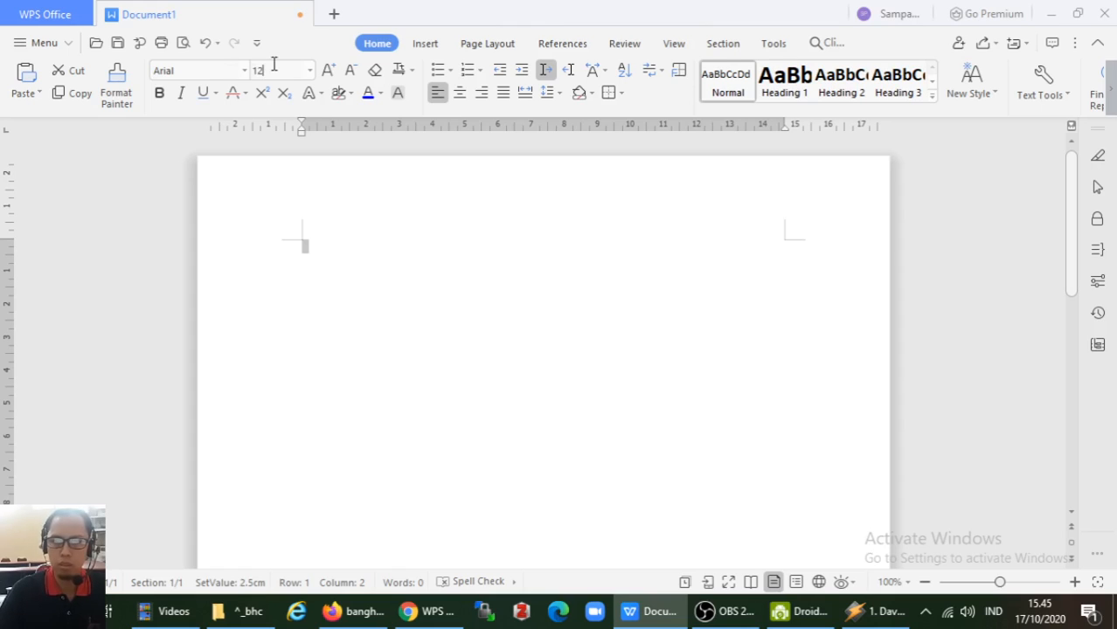
click(322, 246)
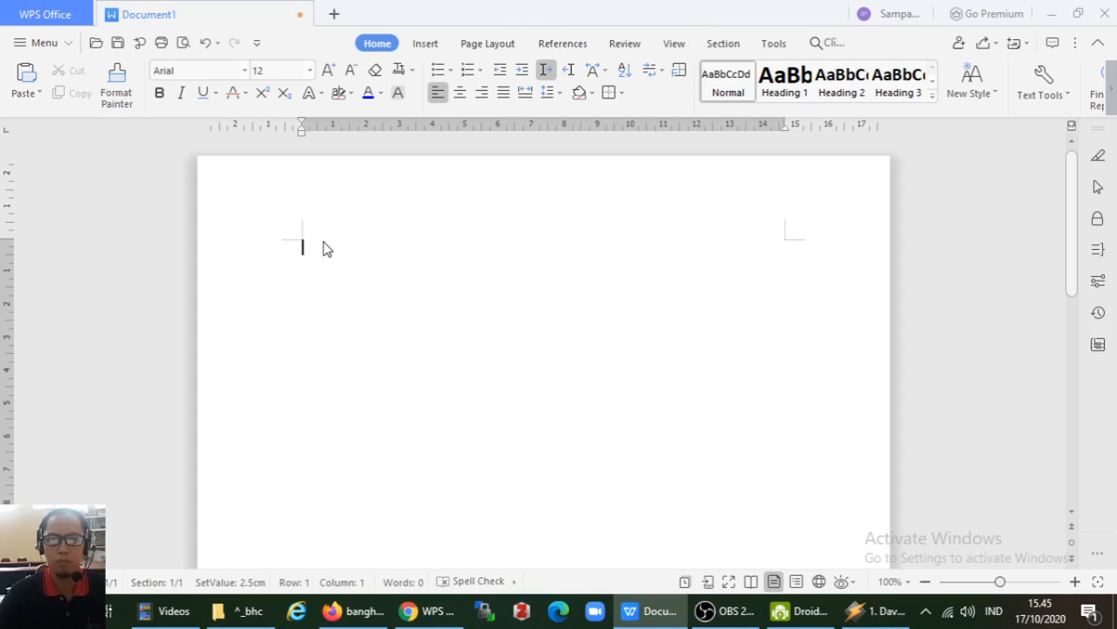
Step: Set the document's paper size to A5
click(487, 43)
click(561, 94)
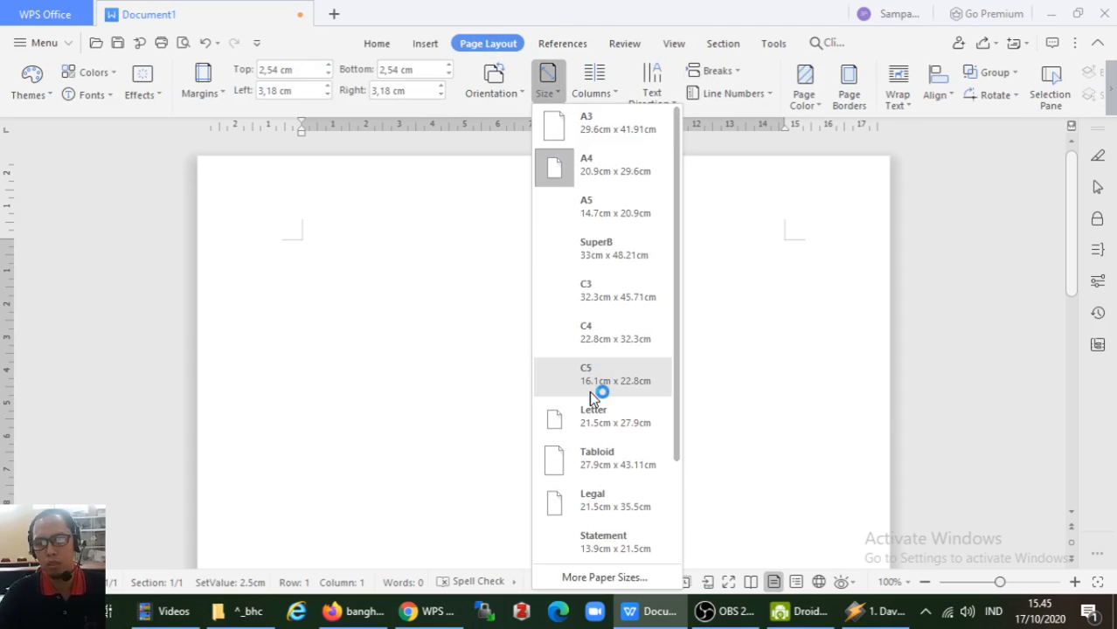
scroll(590, 394, down, 1)
scroll(591, 393, up, 1)
click(591, 213)
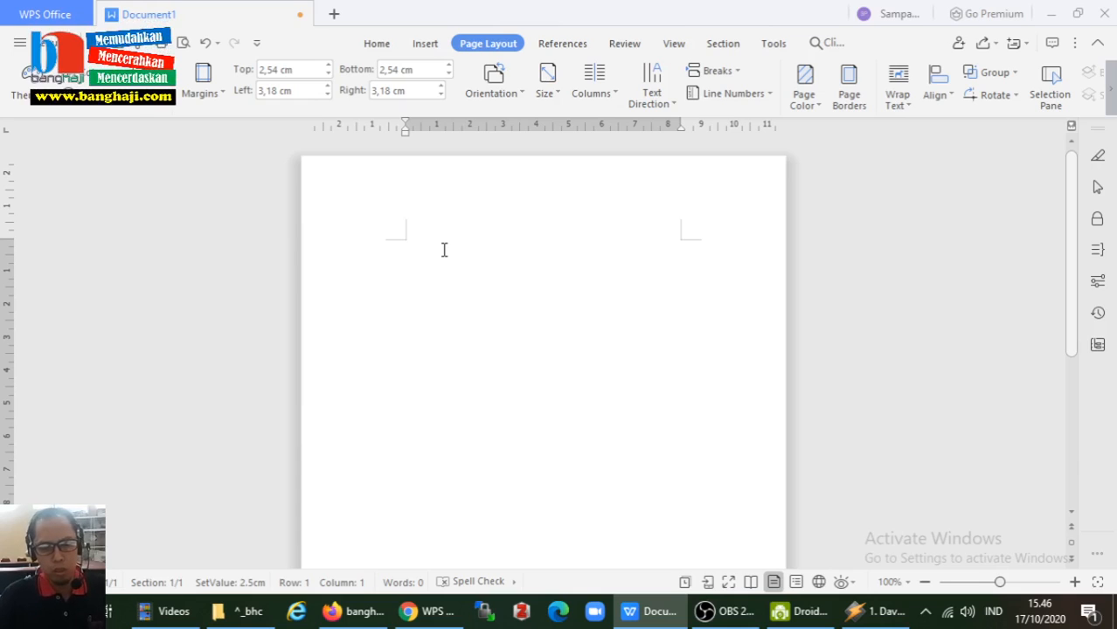
Step: Enter "Cover" as the first heading of the document, followed by a blank line
text(daftar)
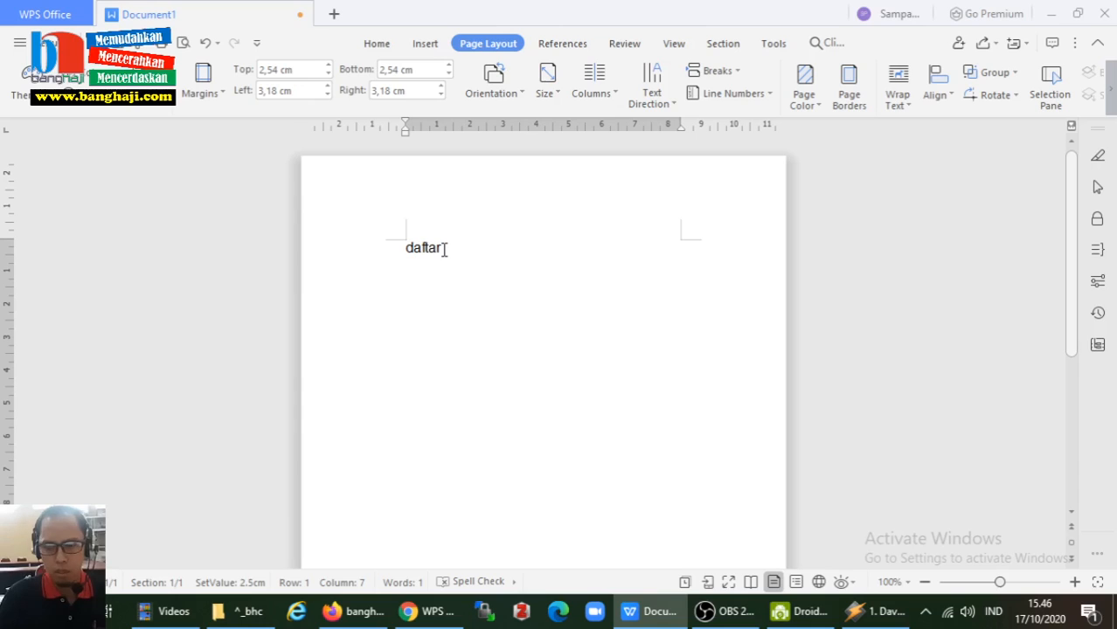
key(BackSpace)
key(BackSpace)
key(BackSpace)
text(Cover)
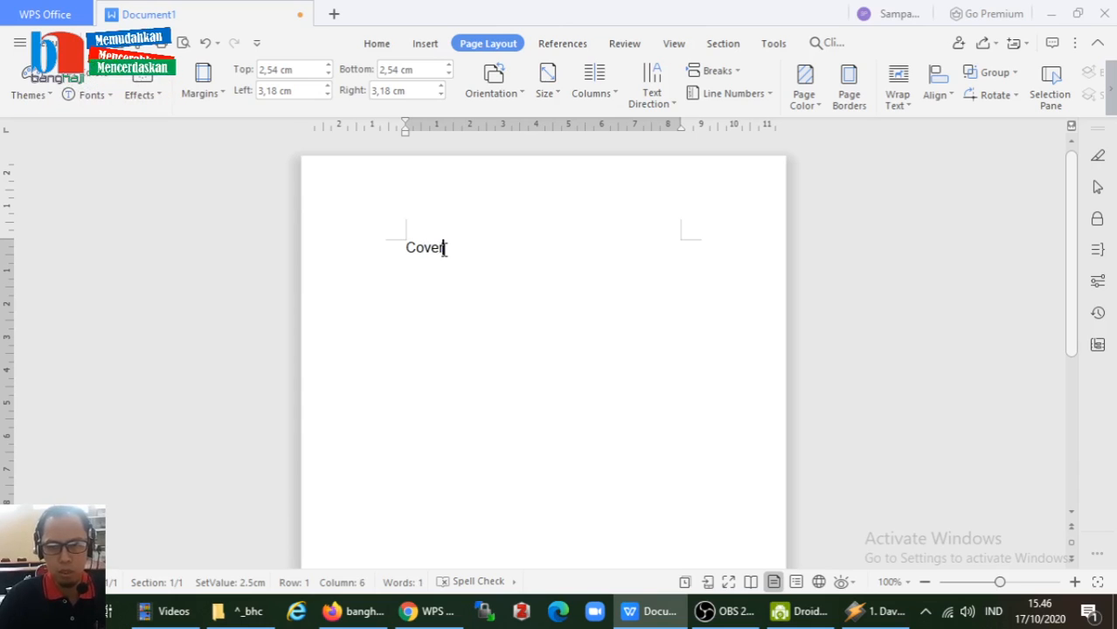
key(Return)
key(Return)
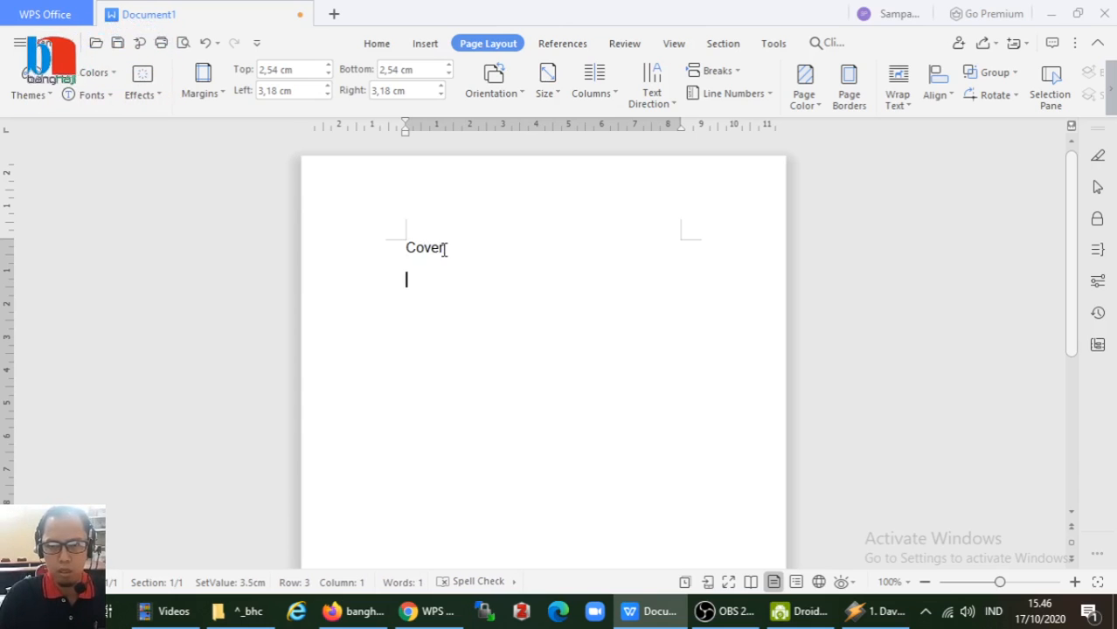
Step: Add the headings "Kata Pengantar" and "Daftar Isi" below Cover, separated by a blank line
text(Kata)
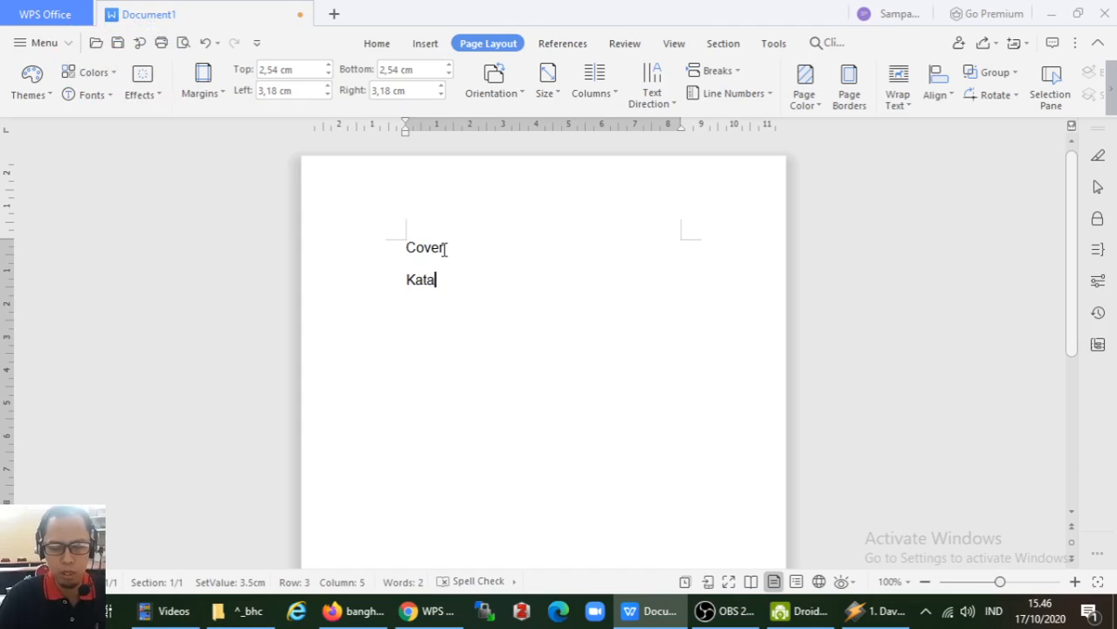
text( Pengantar)
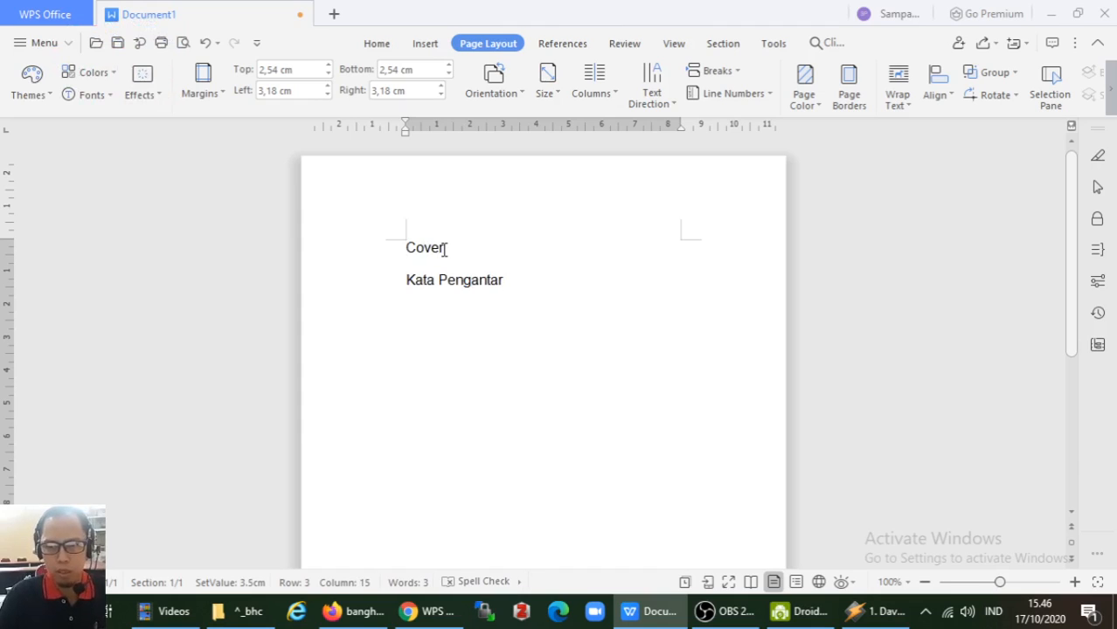
key(Return)
text(Daftar )
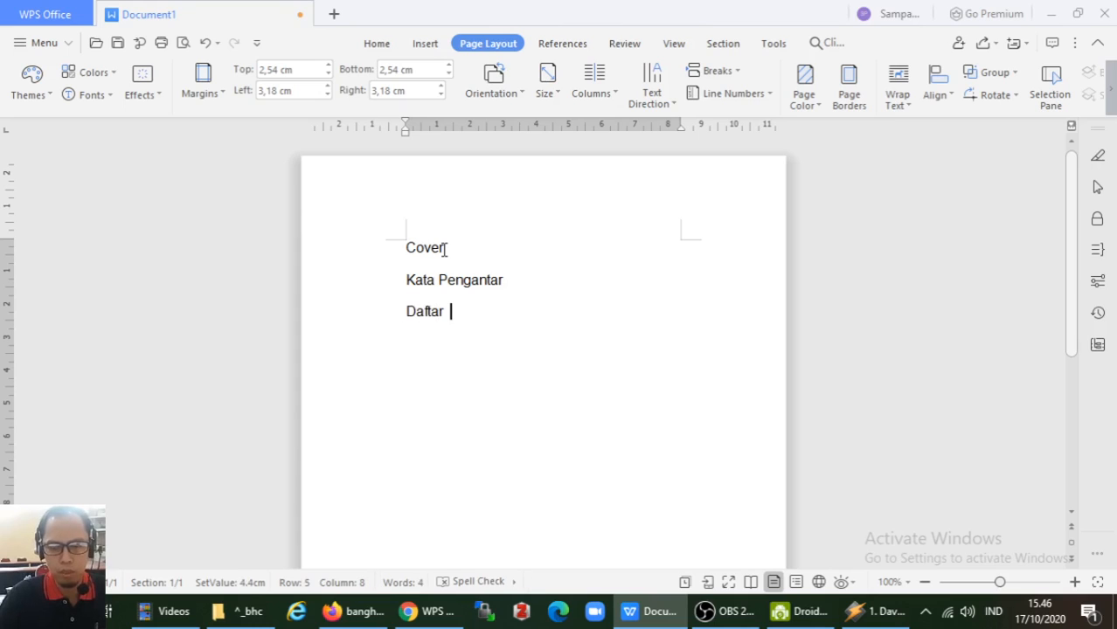
text(Isi)
key(Return)
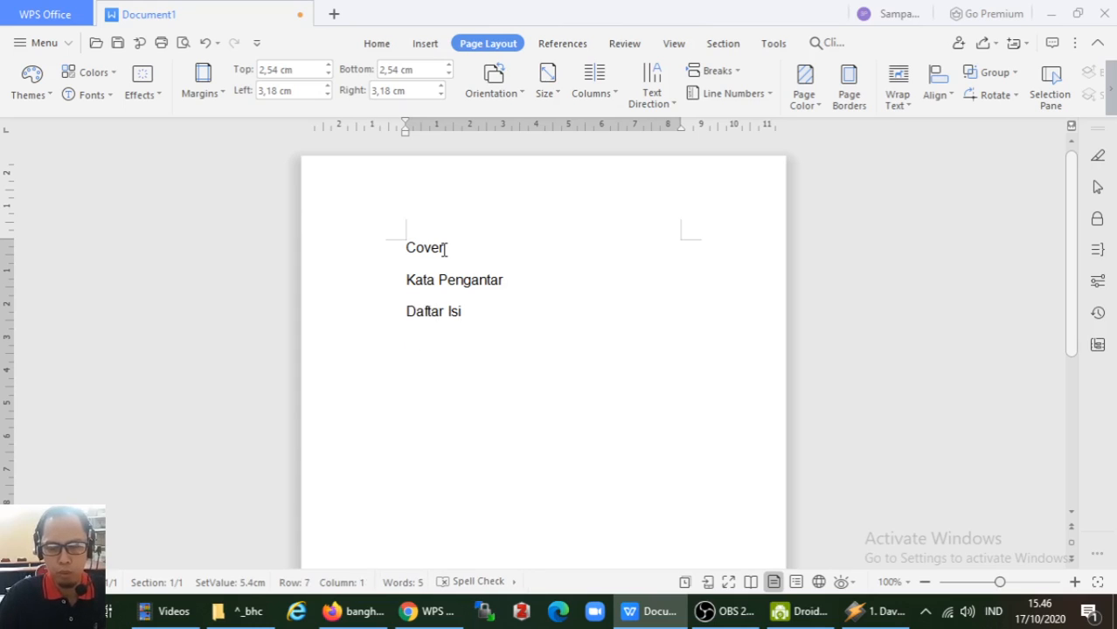
Step: Add the headings "BAB I", "BAB II", "BAB III" and "Daftar Pustaka" below Daftar Isi, separated by blank lines
text(BB)
text(AB I)
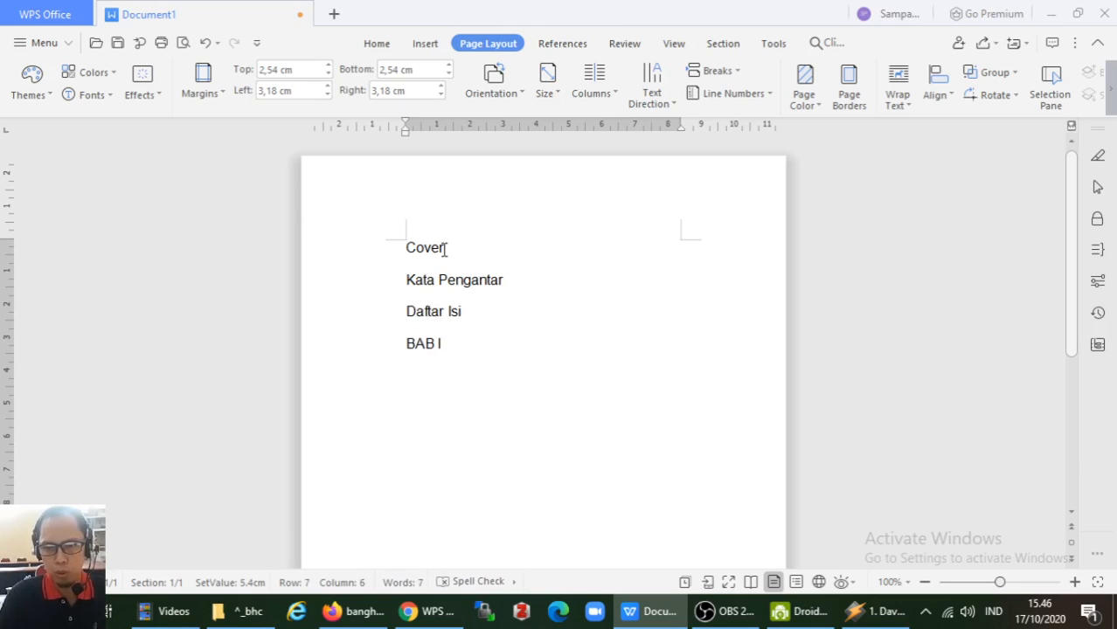
key(Return)
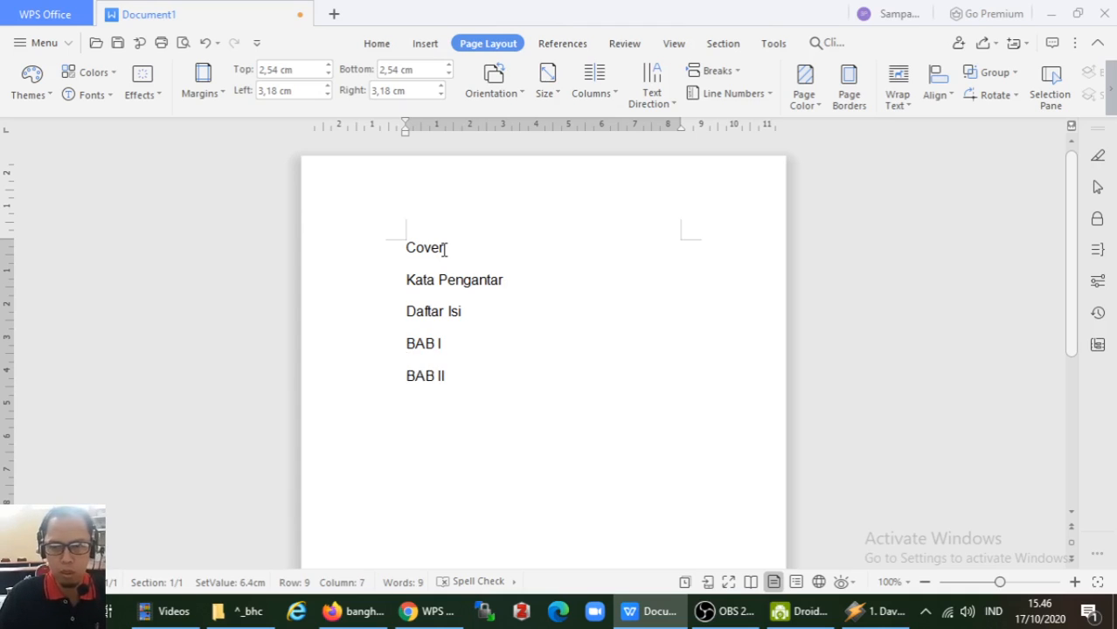
key(Return)
text(BAB )
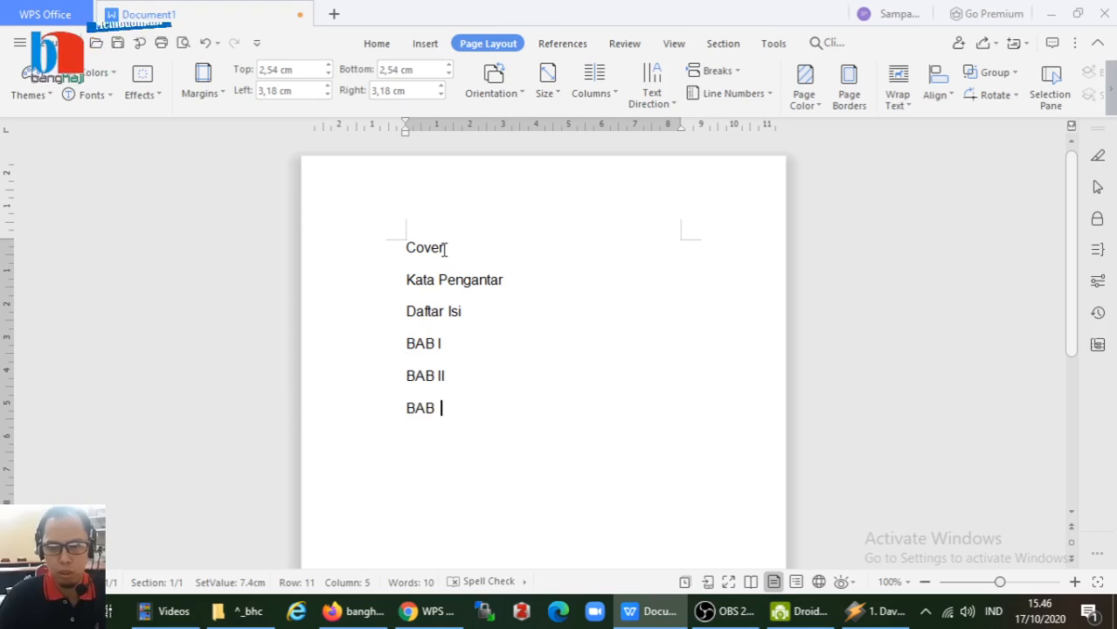
text(III)
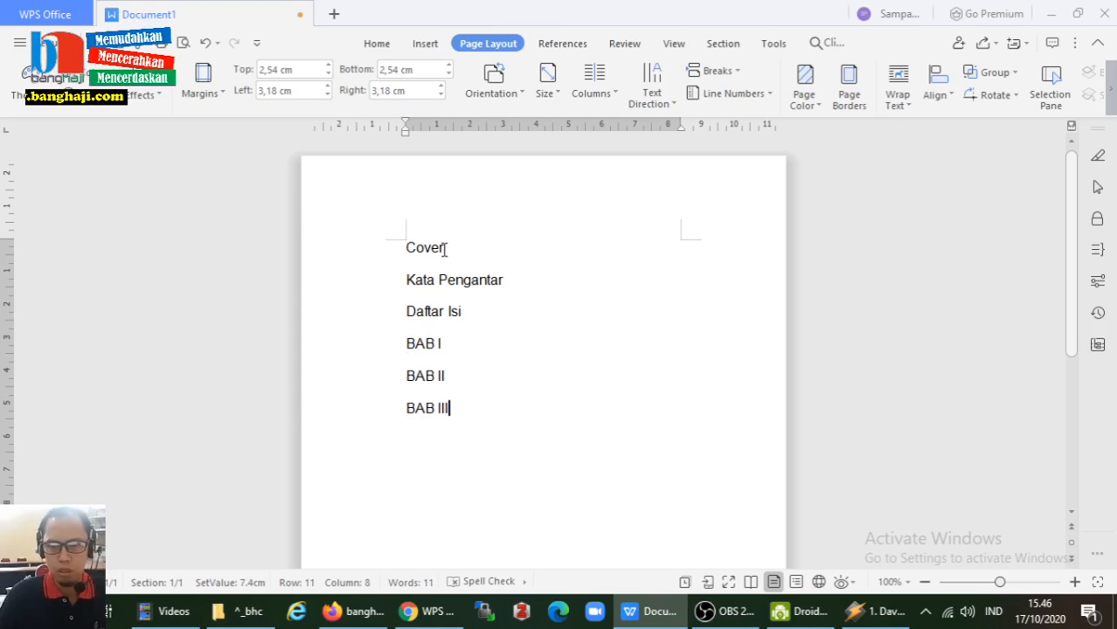
key(Return)
text(Daftar)
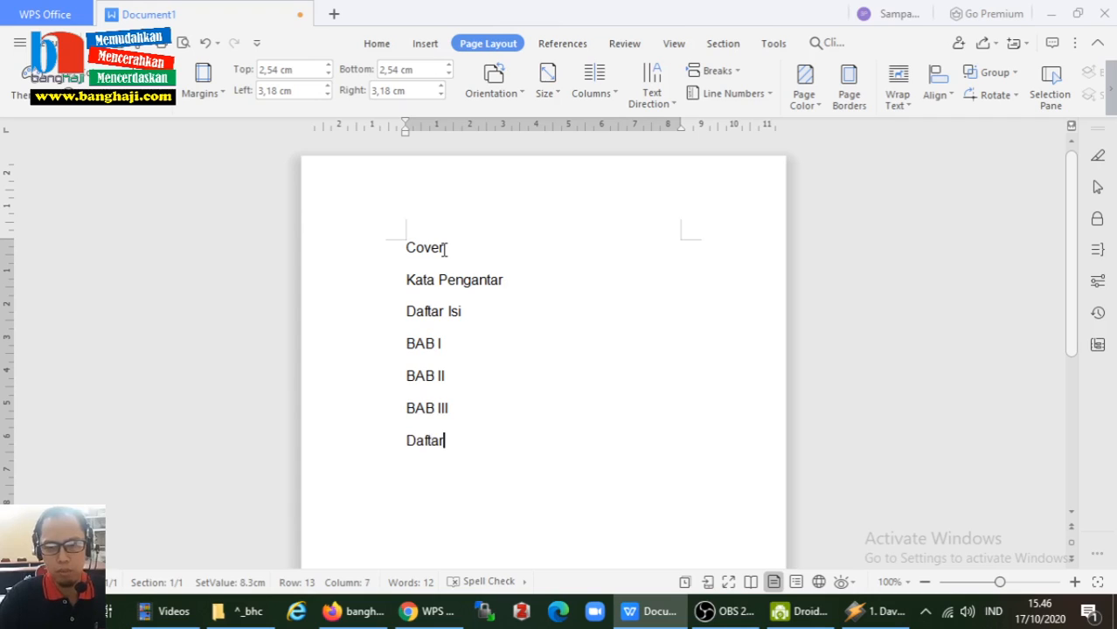
text( Pustaka)
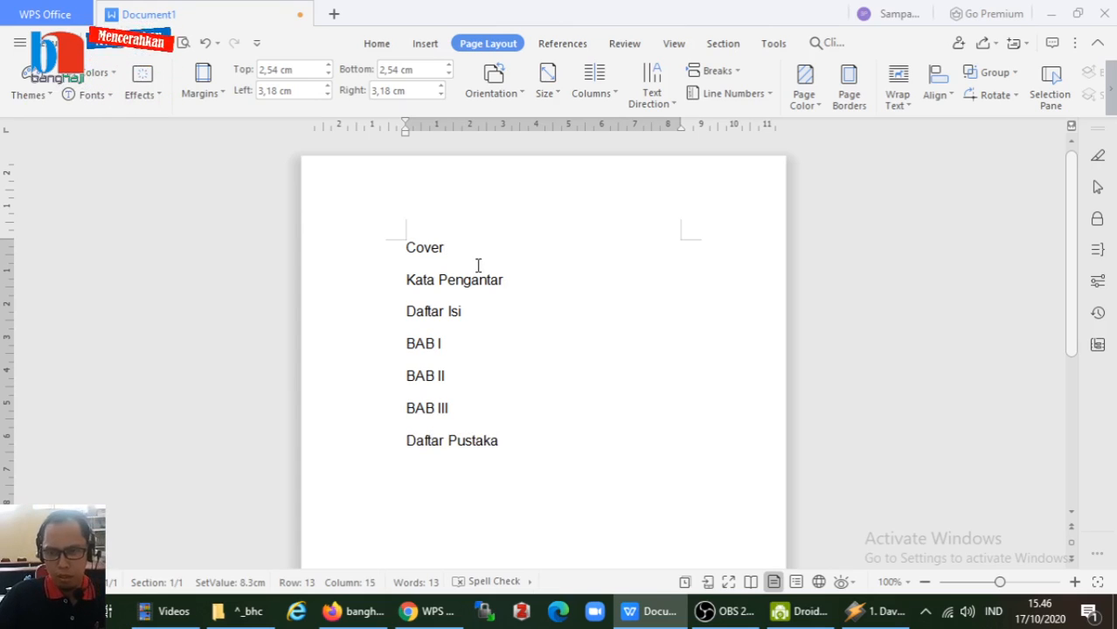
Step: Insert an extra blank line after each of the headings Cover, Kata Pengantar and Daftar Isi
click(478, 266)
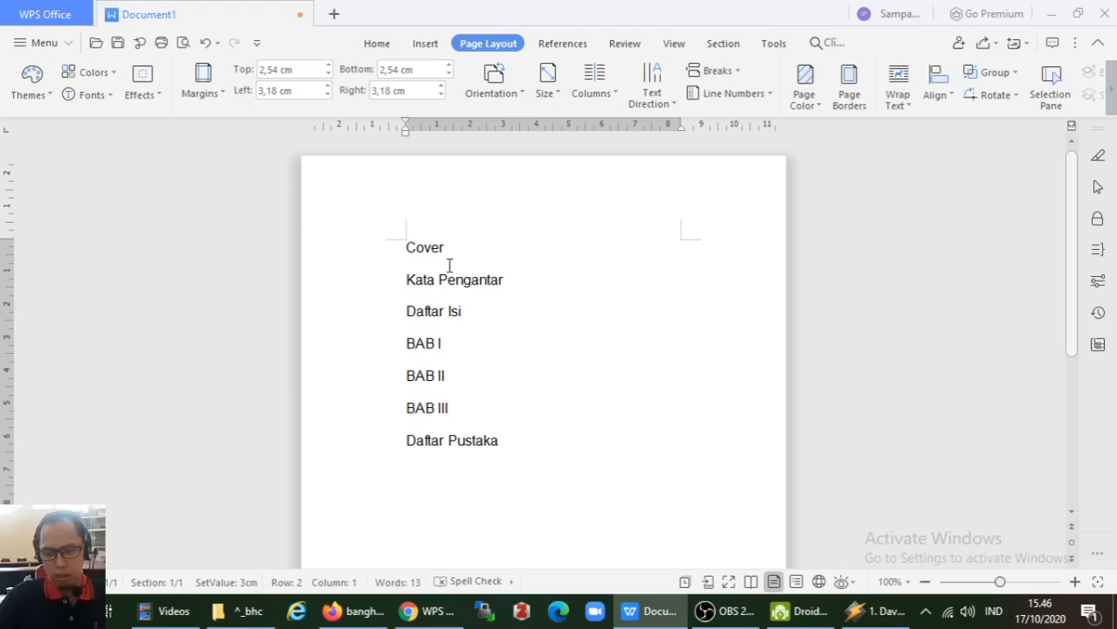
key(Return)
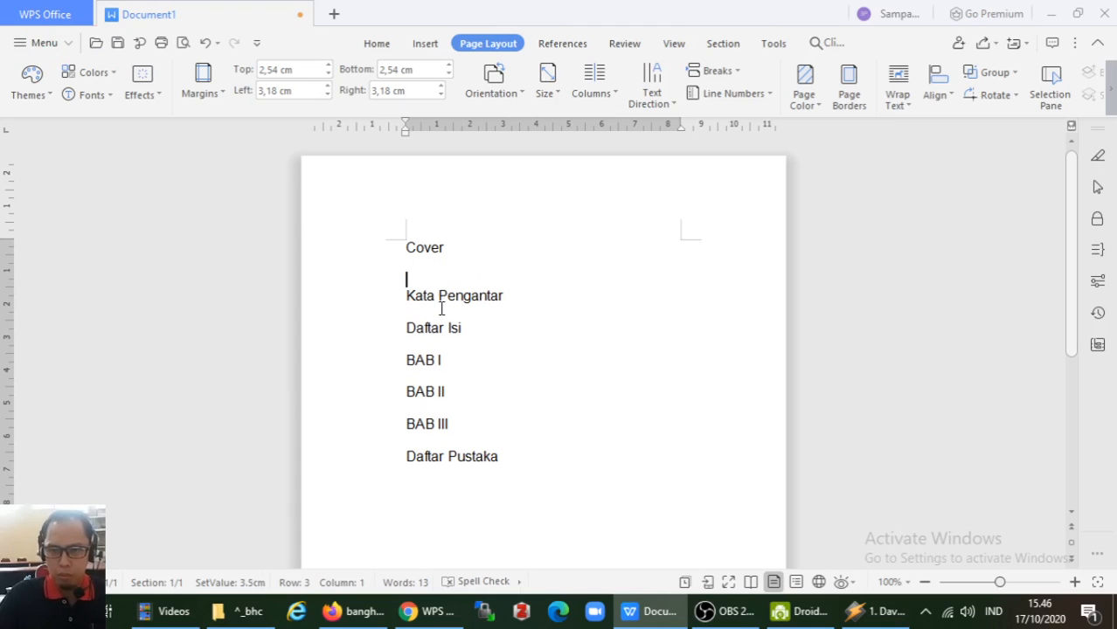
click(444, 310)
key(Return)
key(Return)
Step: Insert an extra blank line after each of BAB I, BAB II and BAB III, and add blank lines below Daftar Pustaka
click(436, 408)
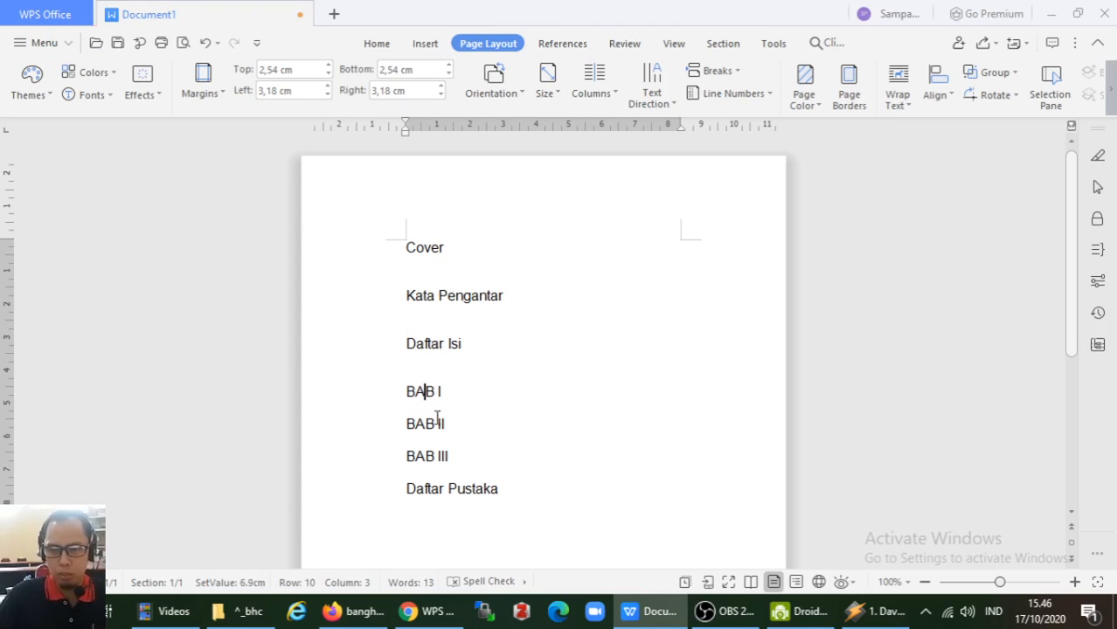
key(Return)
click(442, 459)
key(Return)
click(492, 484)
key(Return)
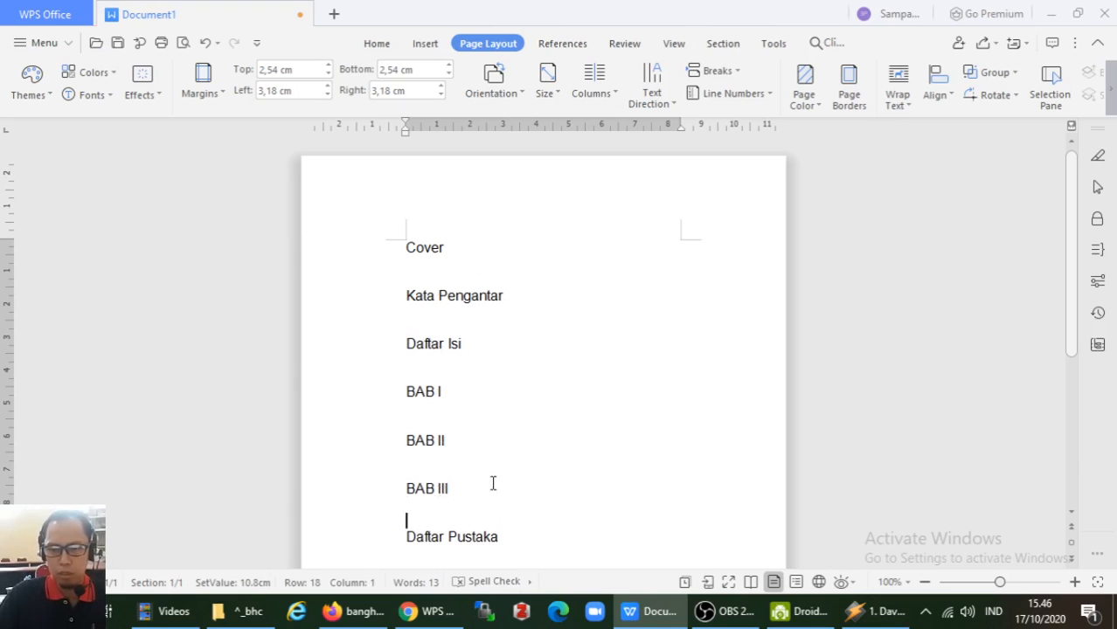
scroll(461, 475, down, 3)
click(426, 432)
click(531, 419)
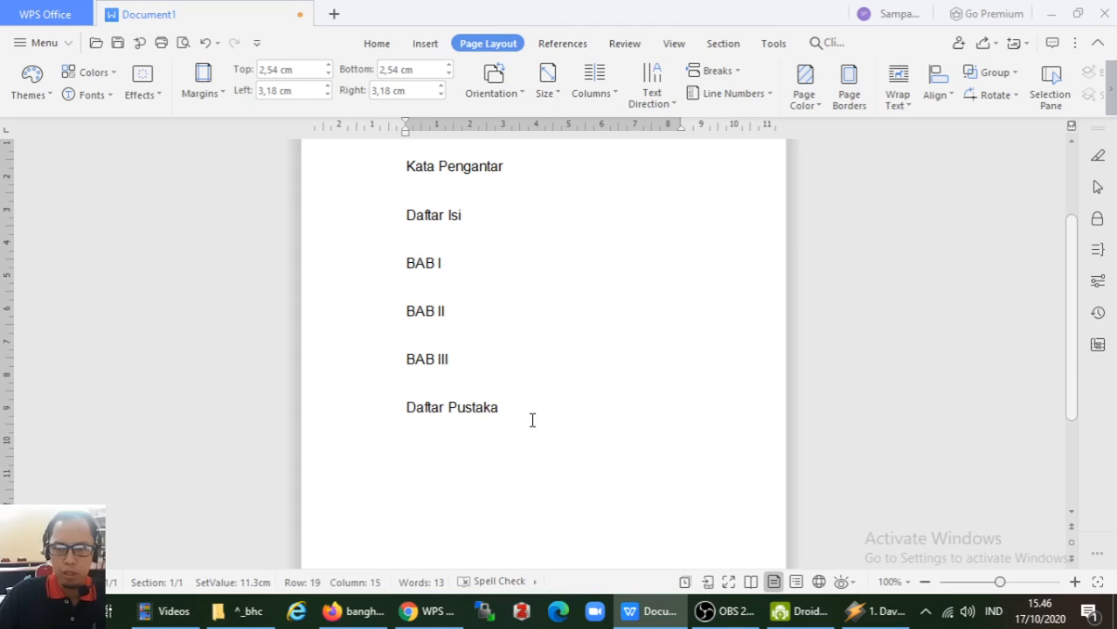
key(Return)
scroll(533, 388, up, 3)
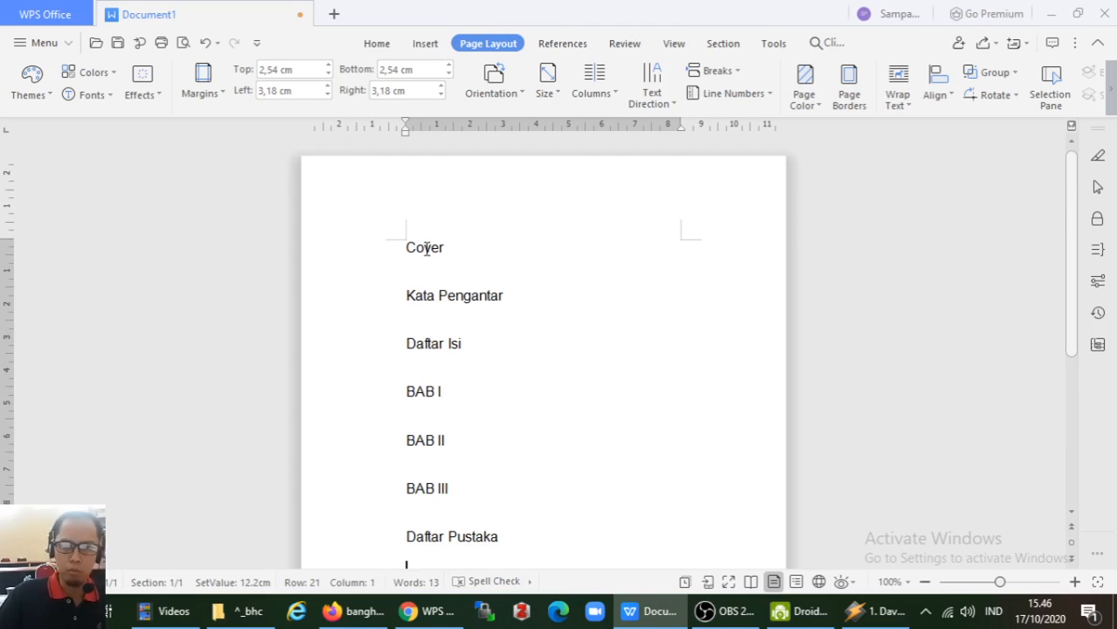
scroll(612, 313, down, 1)
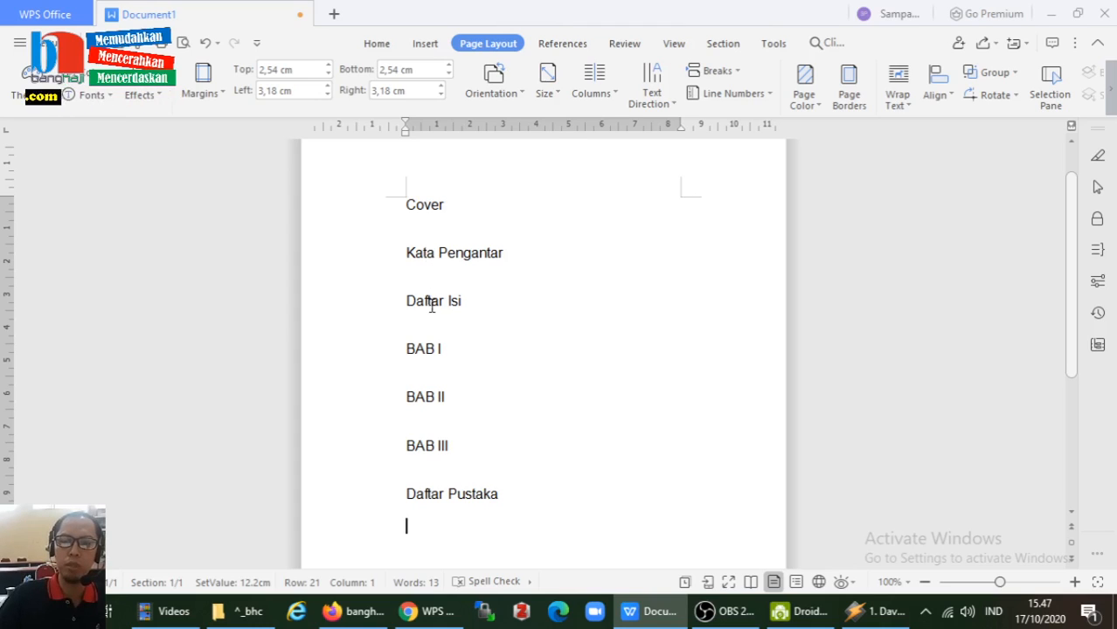
scroll(569, 284, down, 1)
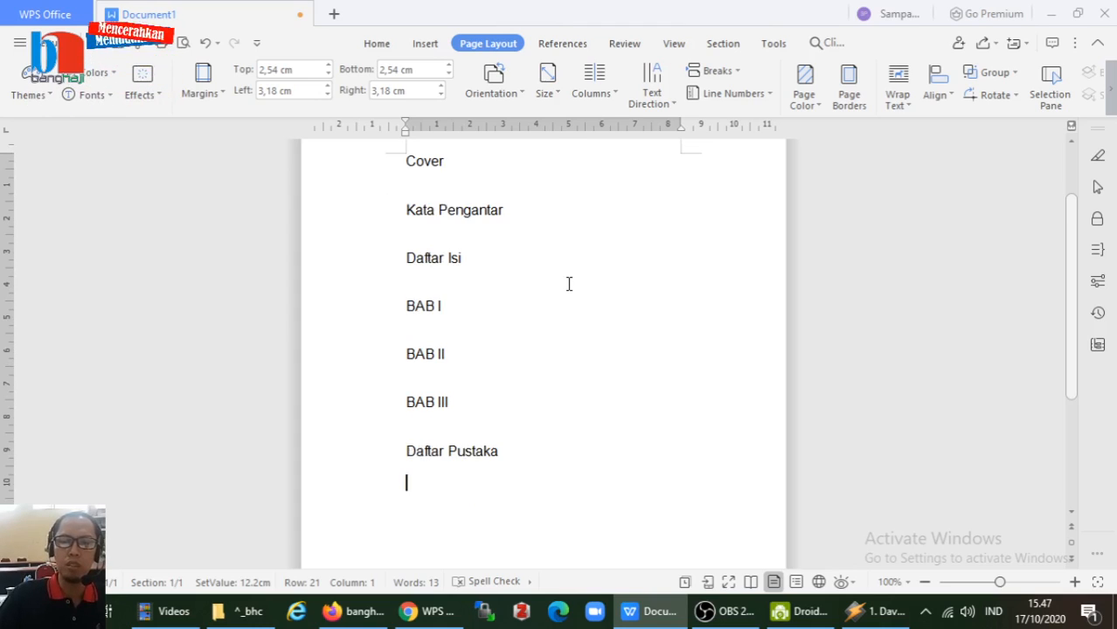
click(405, 306)
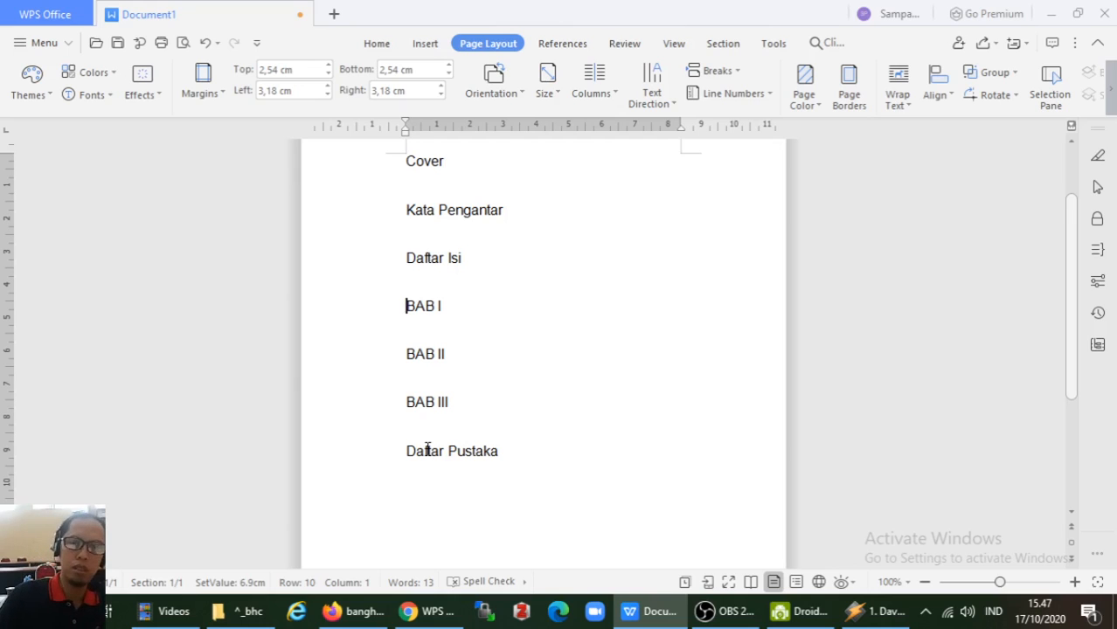
Step: Insert a next page section break before the Kata Pengantar heading
click(422, 184)
scroll(487, 227, up, 2)
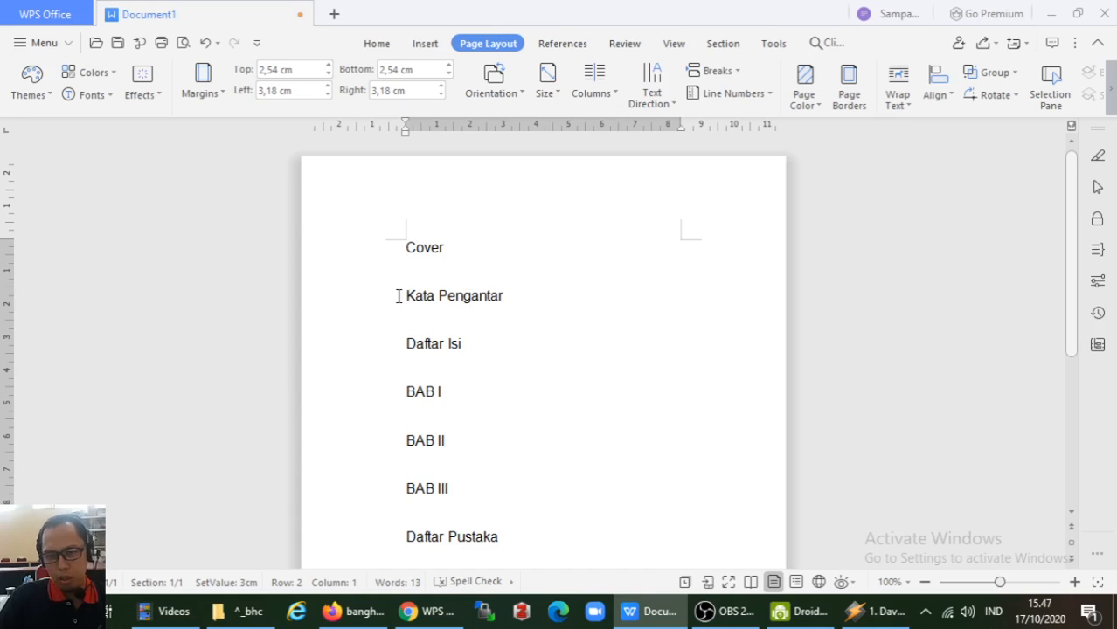
key(Down)
key(Down)
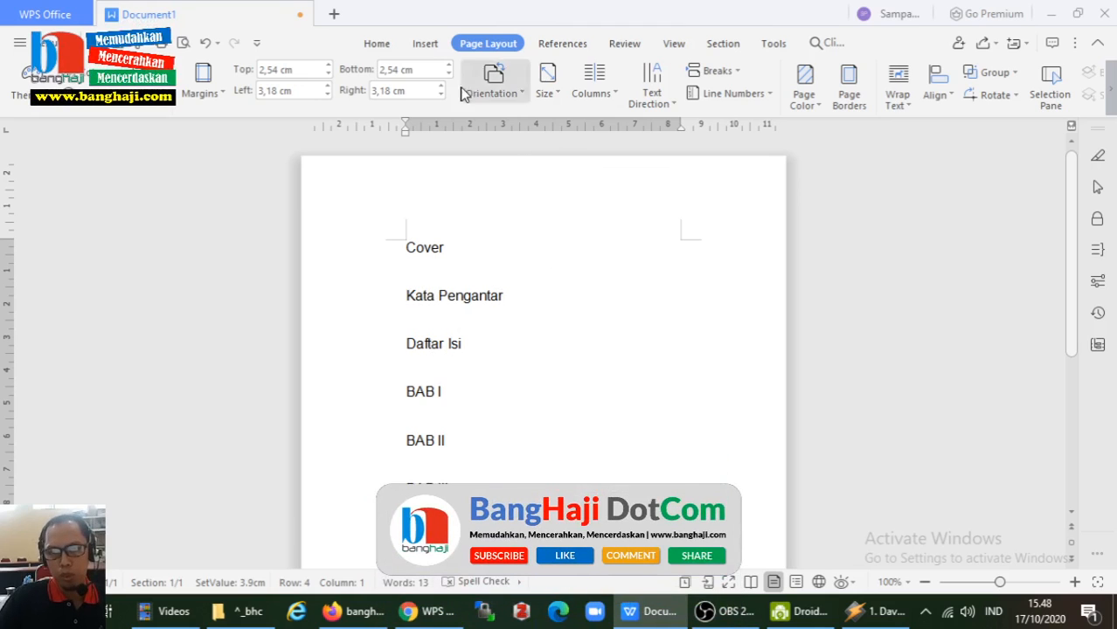
click(425, 44)
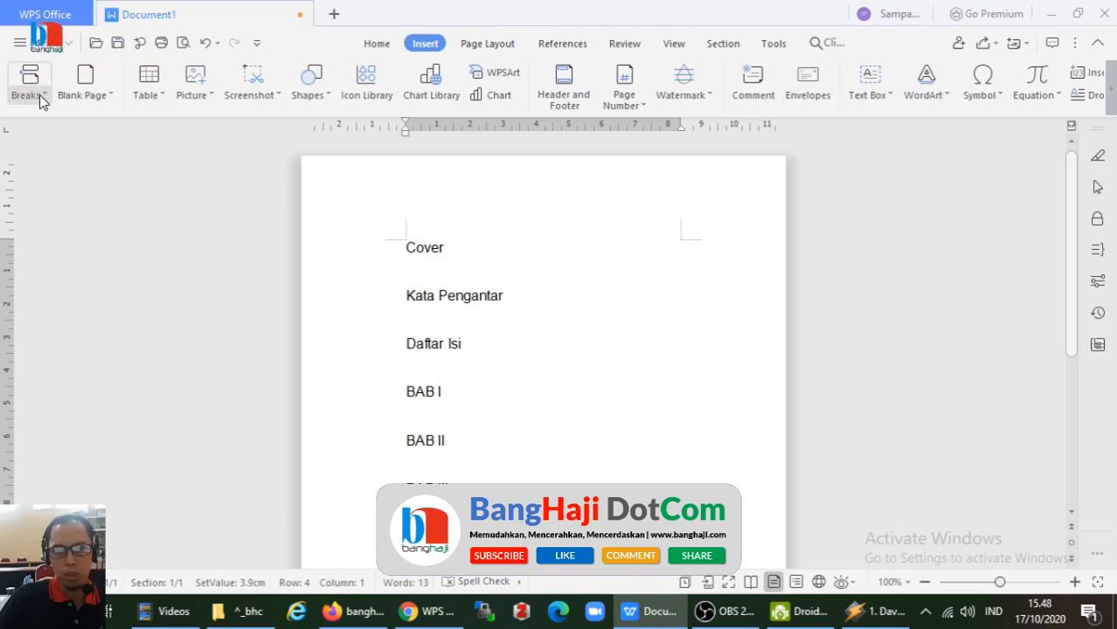
click(45, 94)
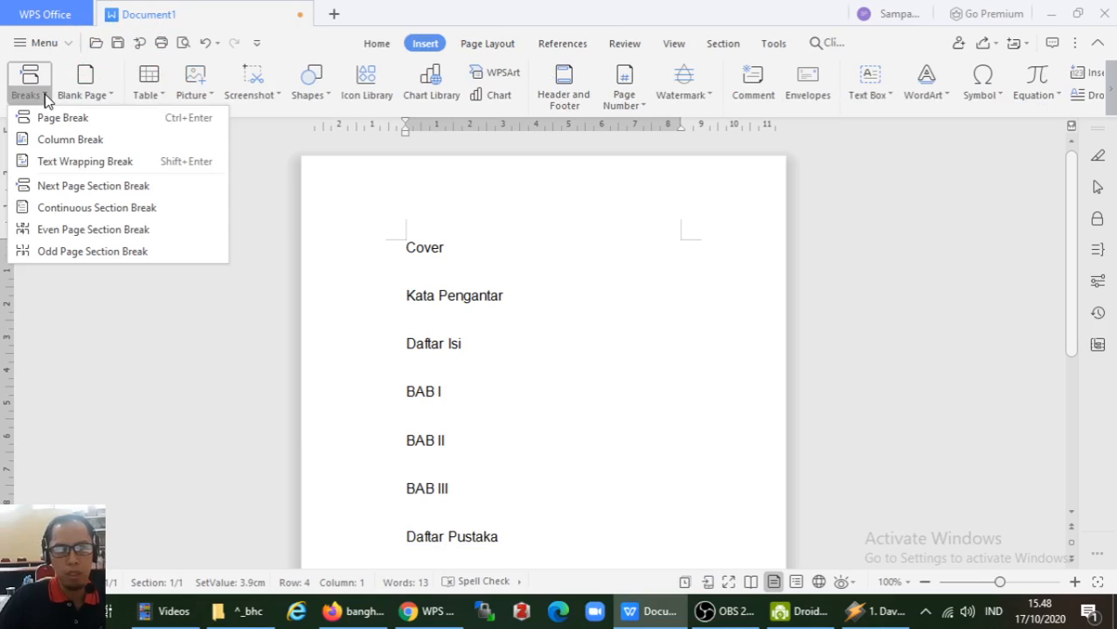
click(89, 186)
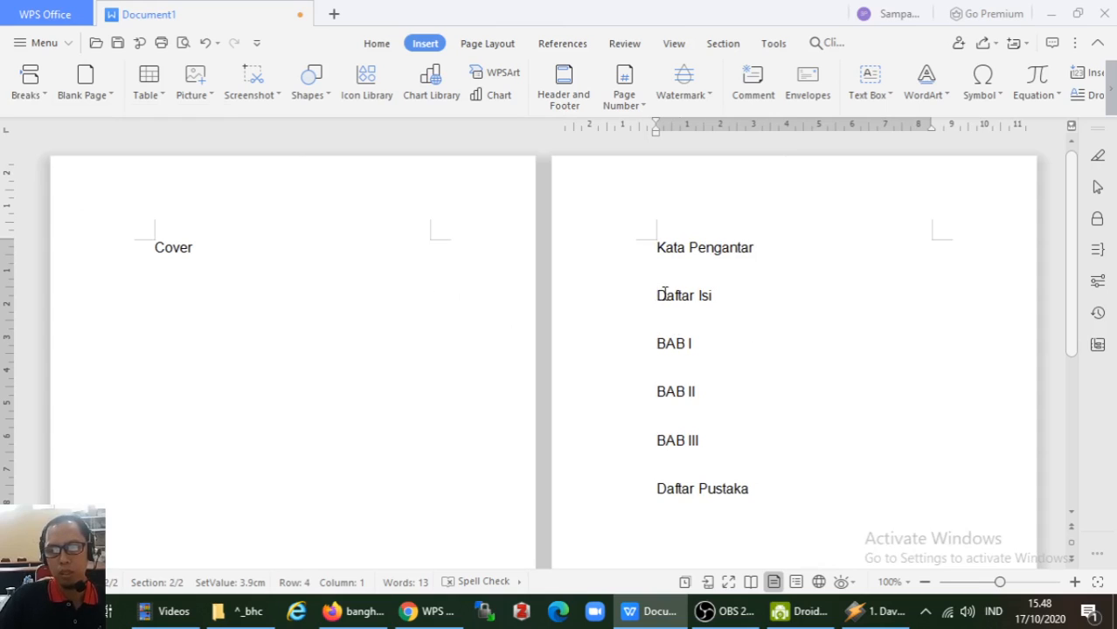
Step: Insert next page section breaks before the headings Daftar Isi and BAB I
click(27, 88)
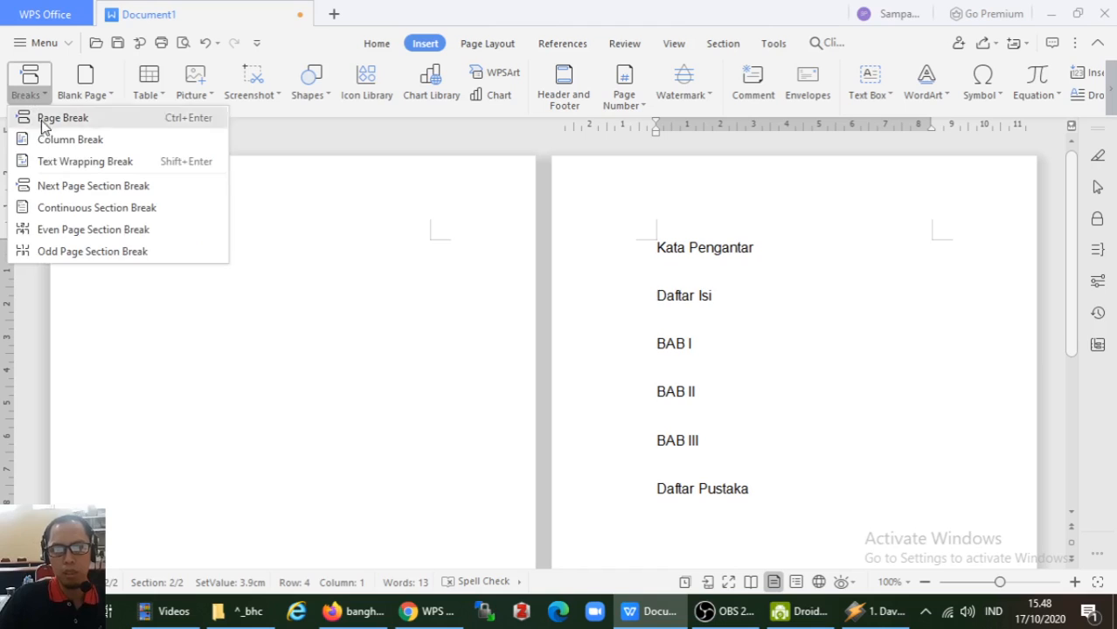
click(70, 187)
scroll(579, 352, down, 3)
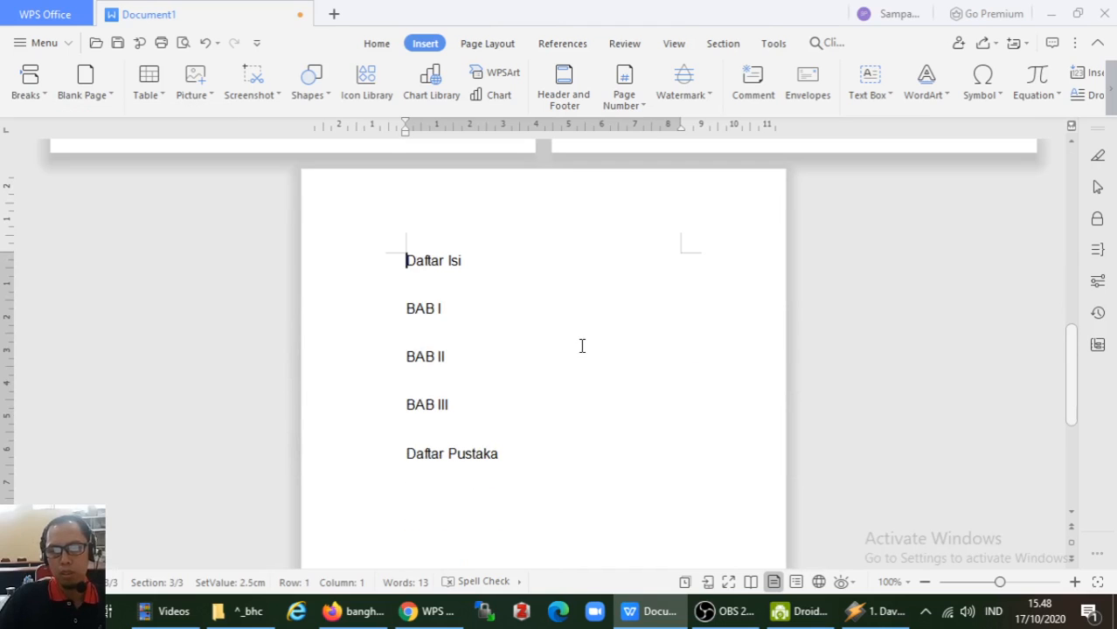
click(407, 309)
click(26, 87)
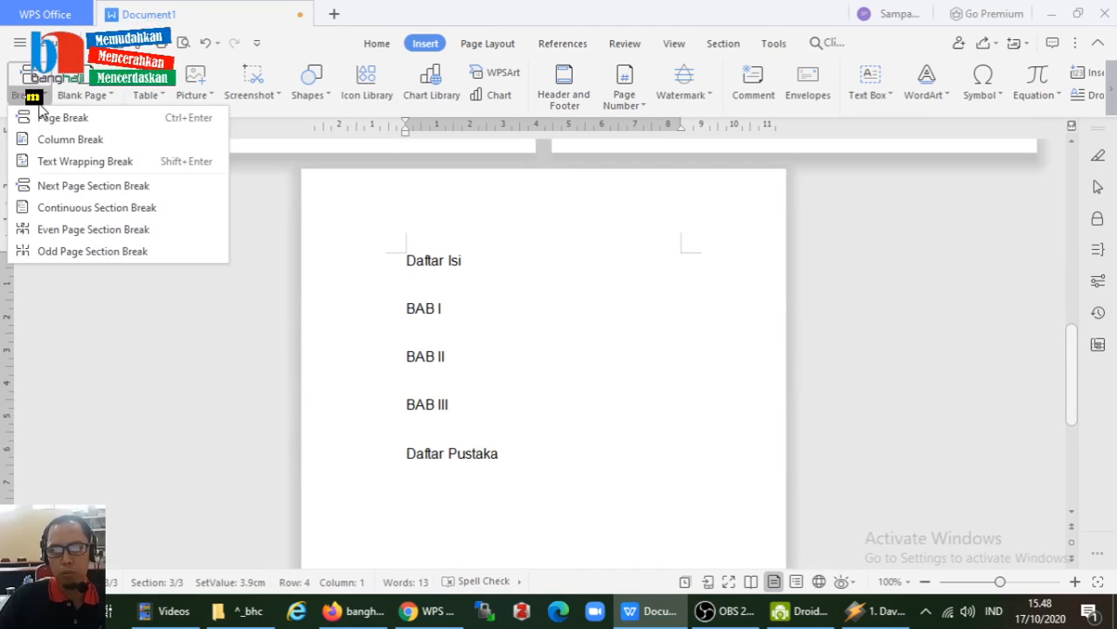
click(59, 187)
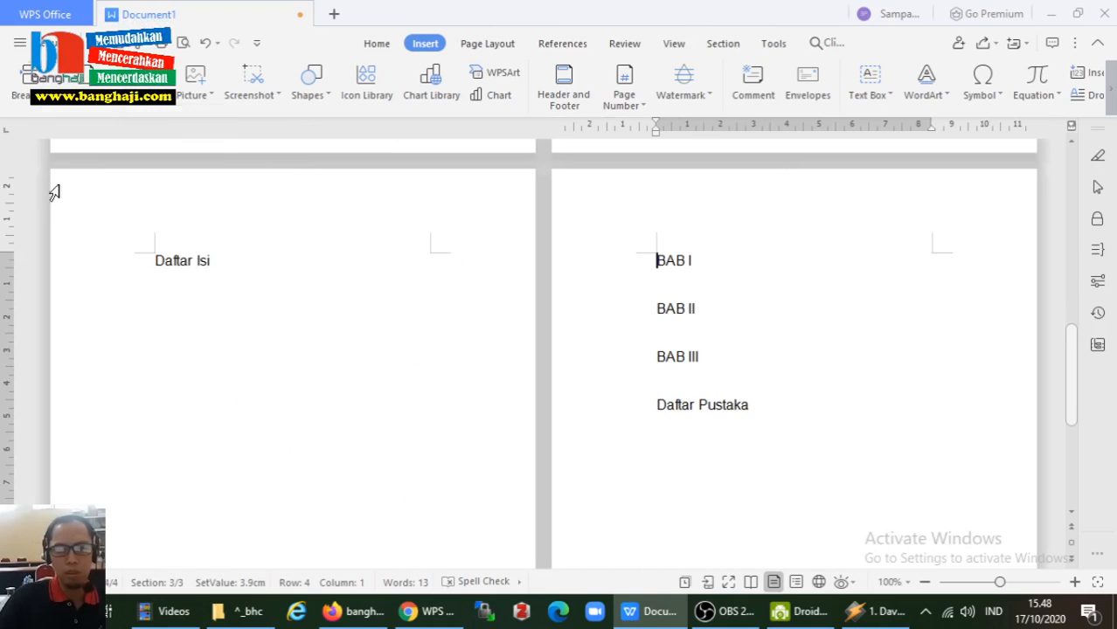
Step: Insert next page section breaks before the headings BAB II and BAB III
click(655, 308)
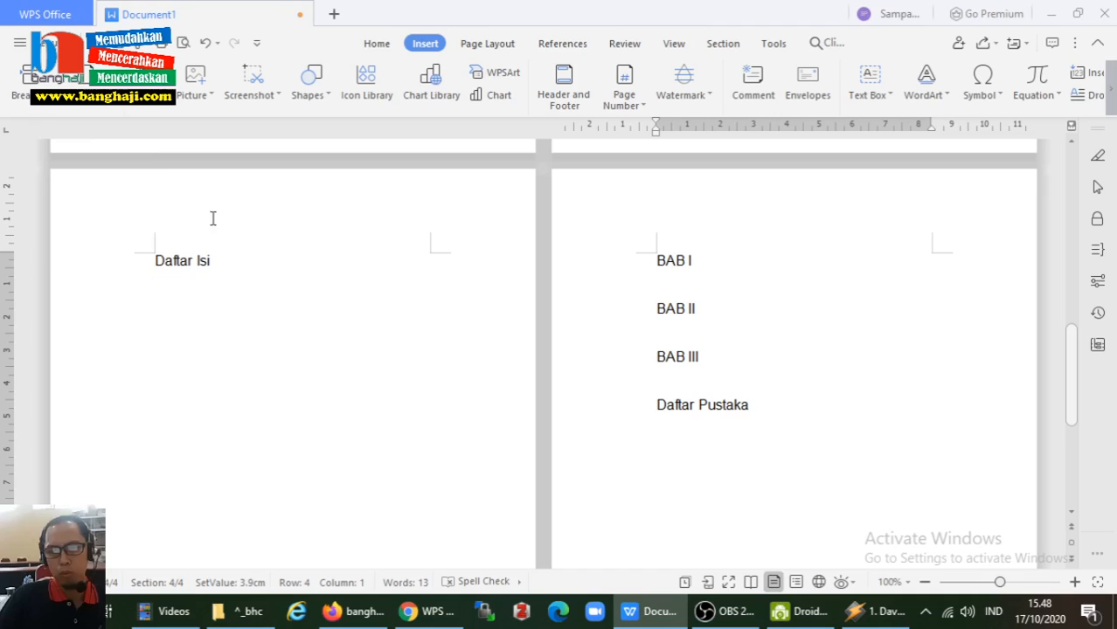
click(25, 88)
click(68, 187)
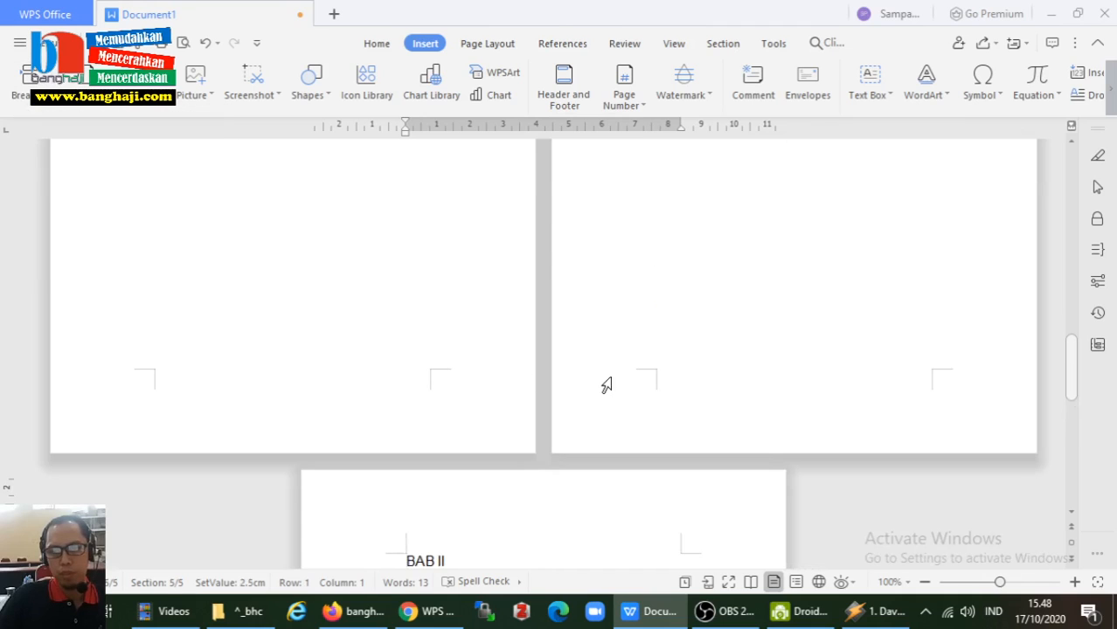
click(368, 268)
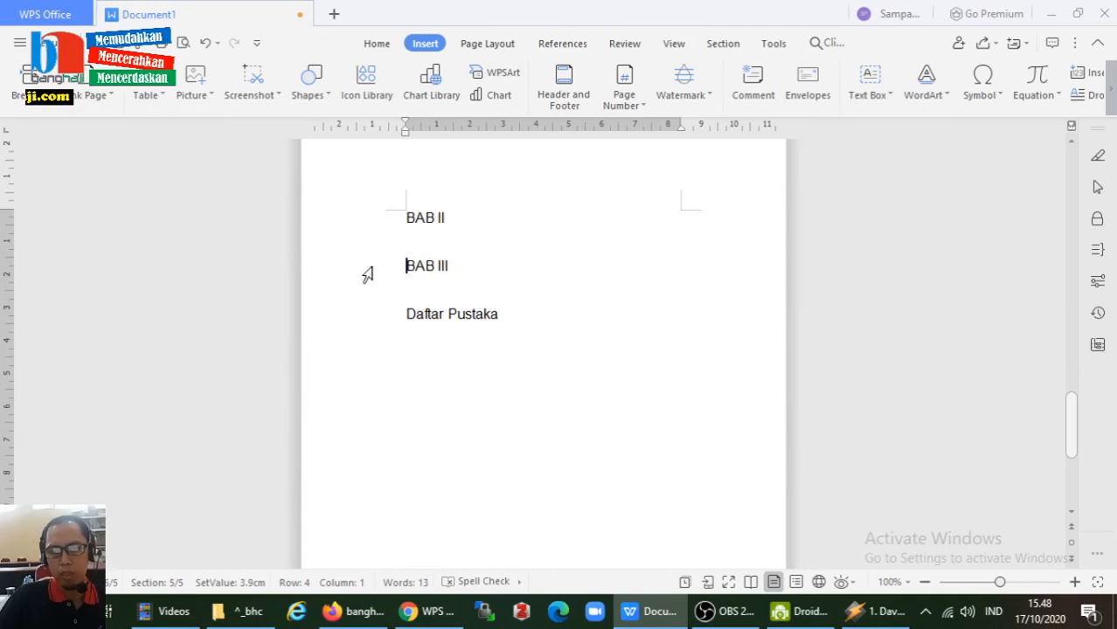
click(26, 93)
click(54, 186)
Step: Insert a next page section break before the Daftar Pustaka heading
click(657, 223)
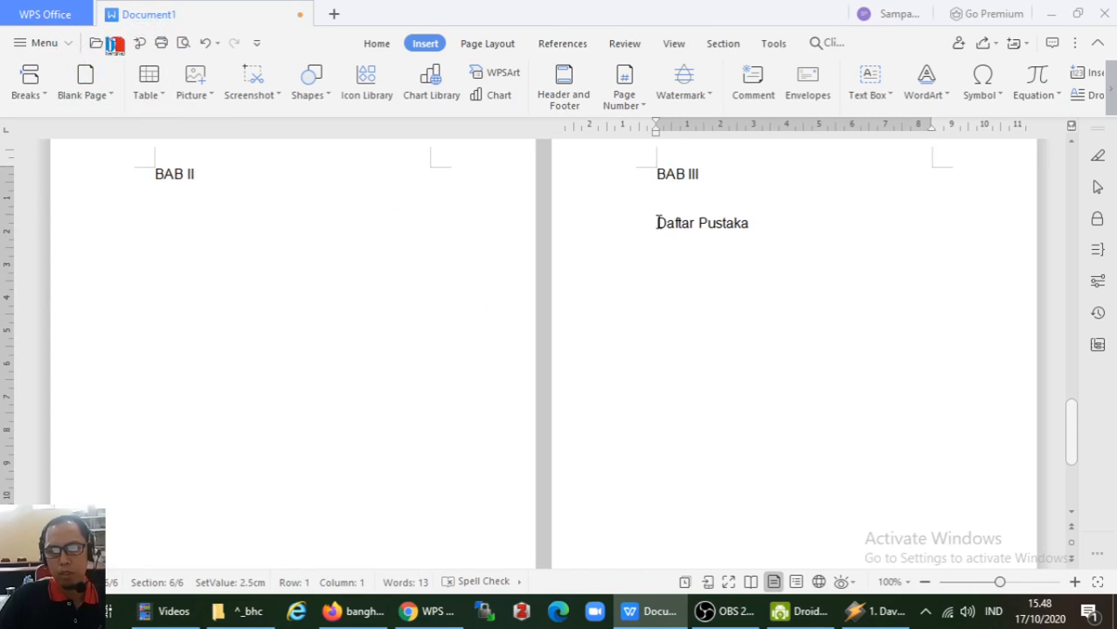
click(31, 101)
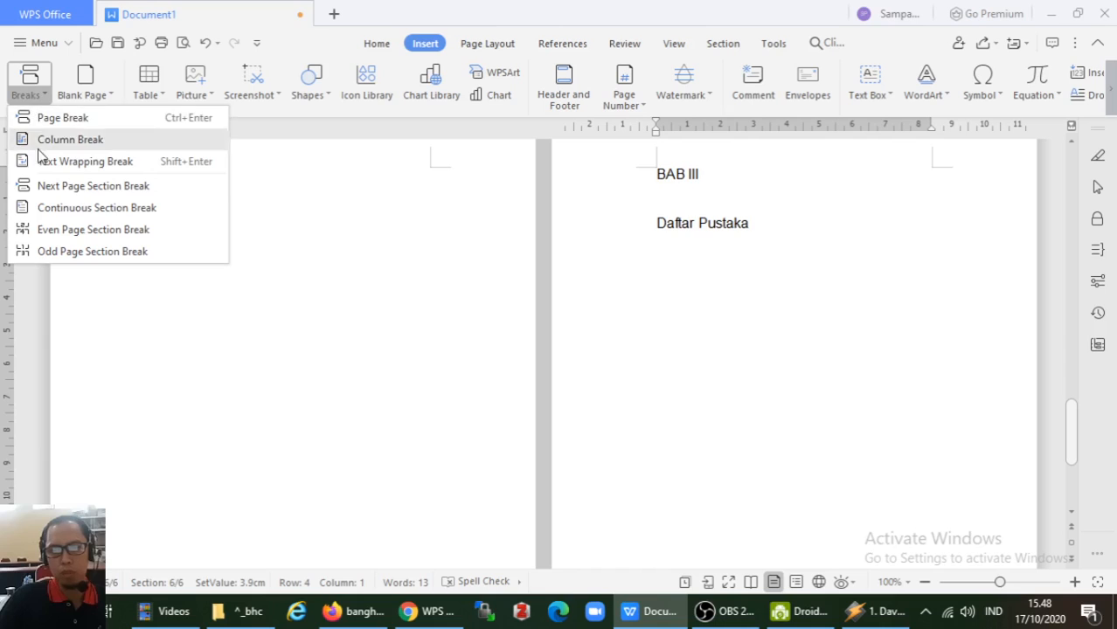
click(69, 189)
scroll(697, 426, up, 10)
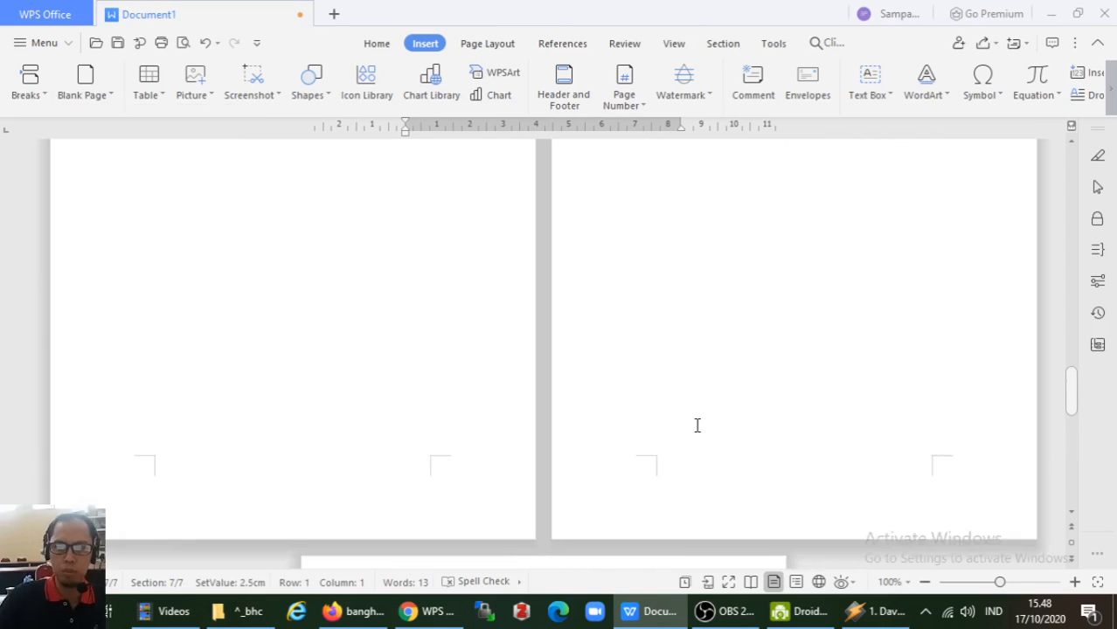
scroll(697, 426, up, 6)
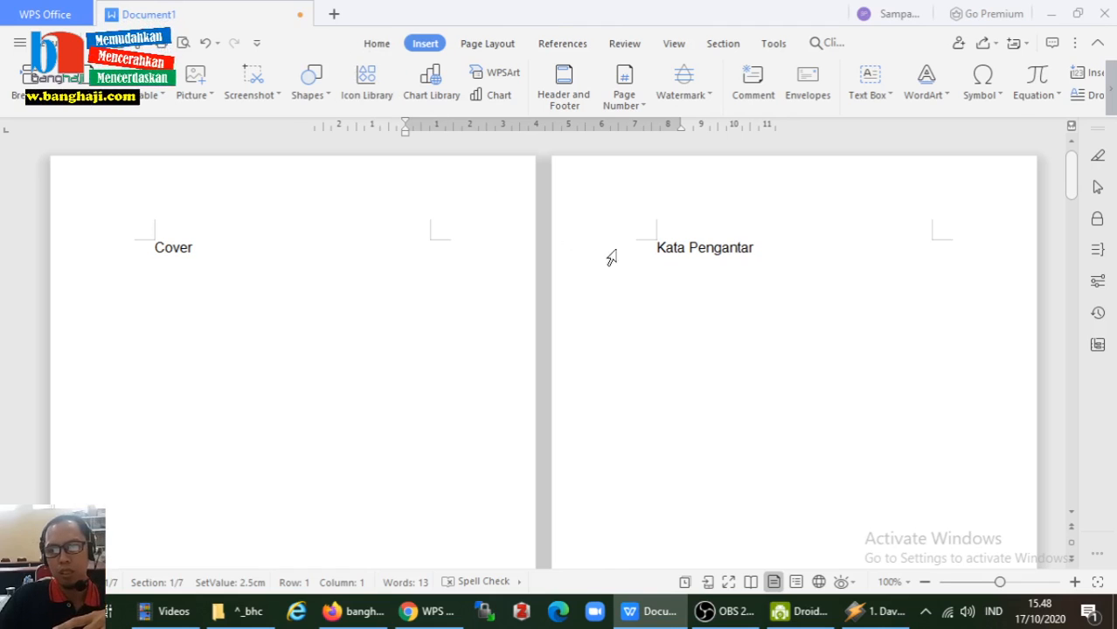
Step: Apply the Heading 1 style to the Kata Pengantar line on the second page
click(610, 258)
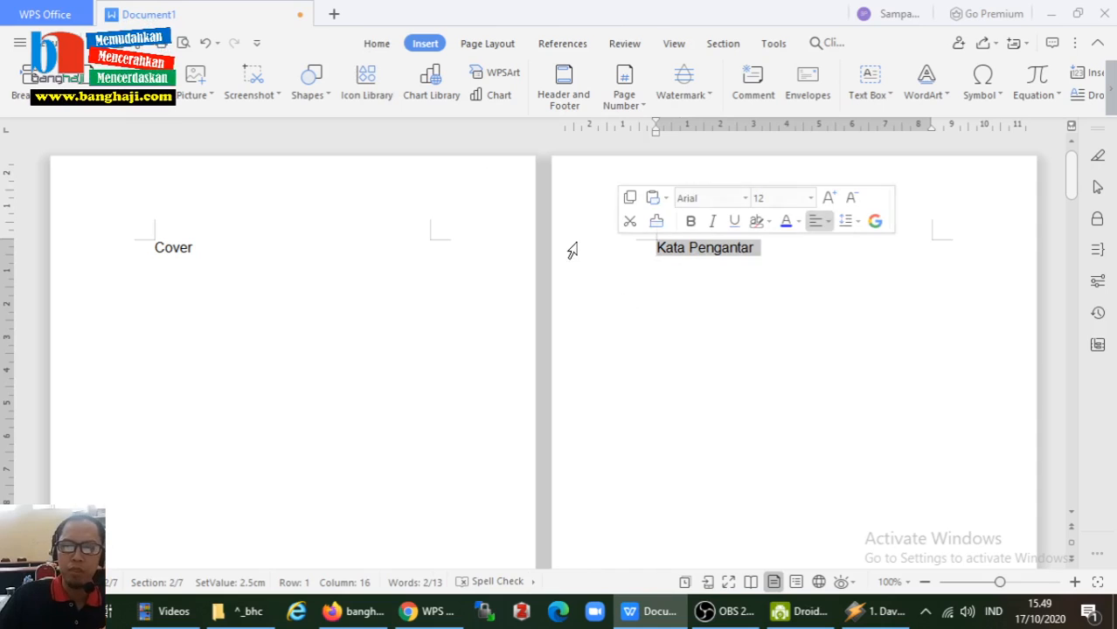
click(664, 252)
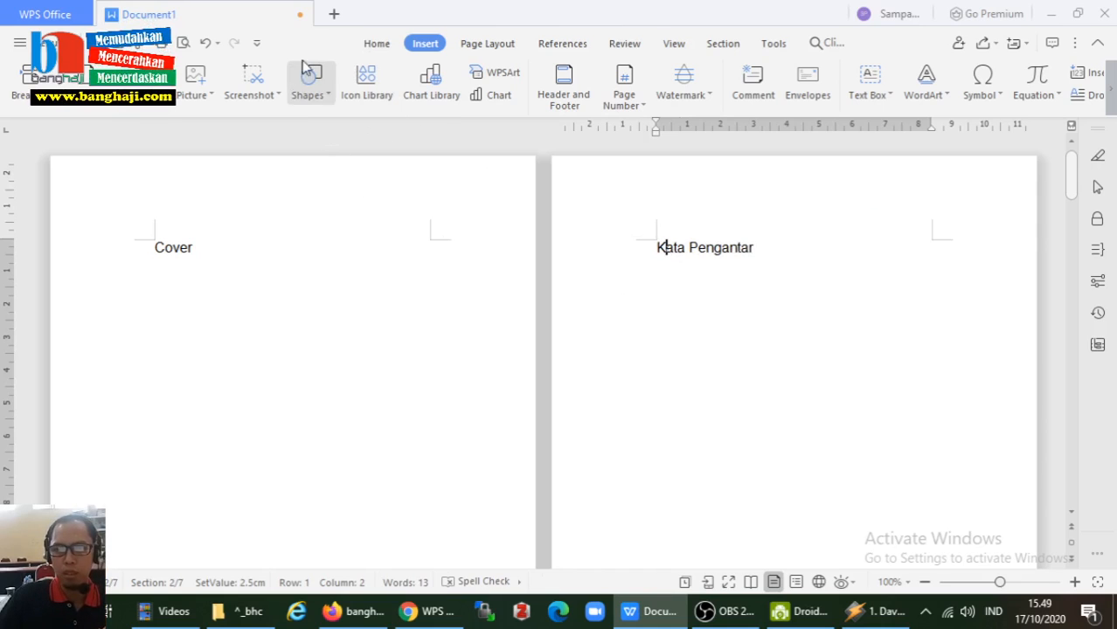
click(368, 51)
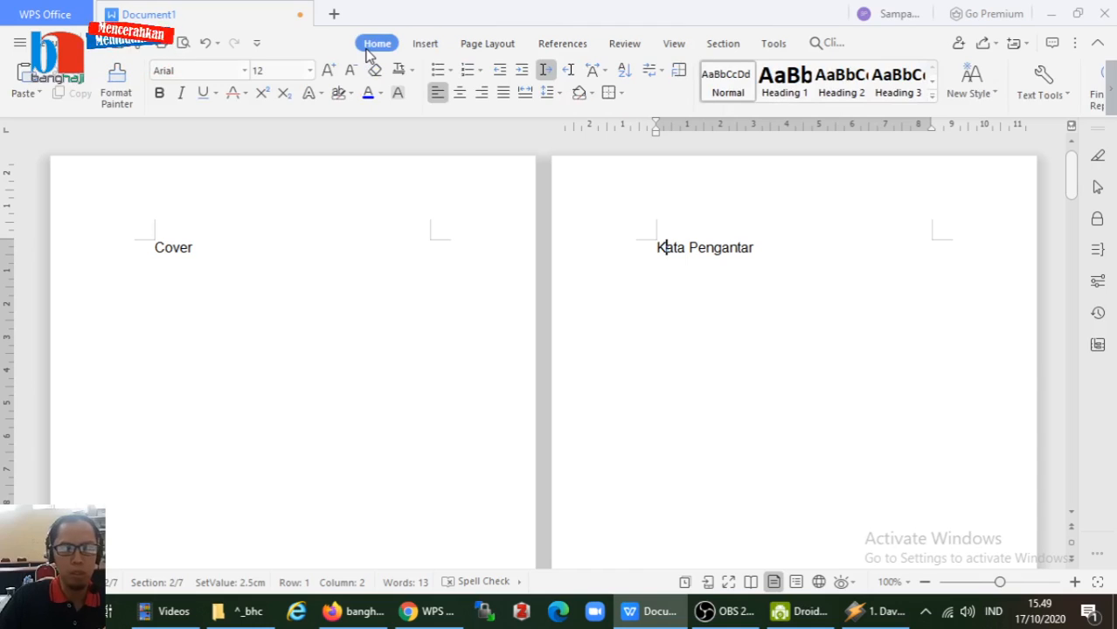
click(607, 260)
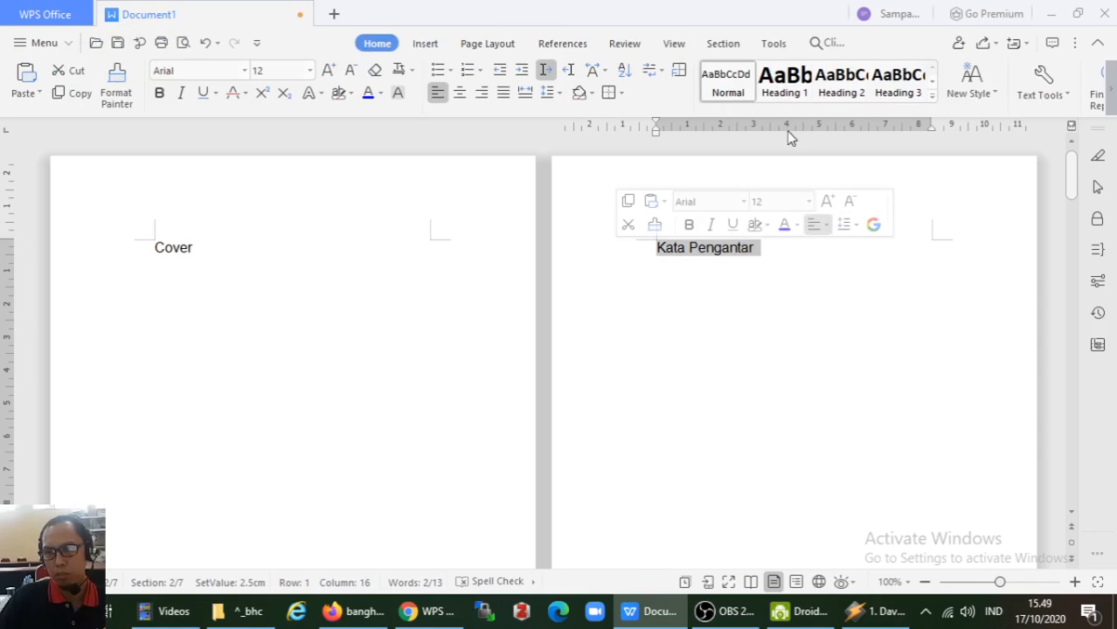
click(784, 91)
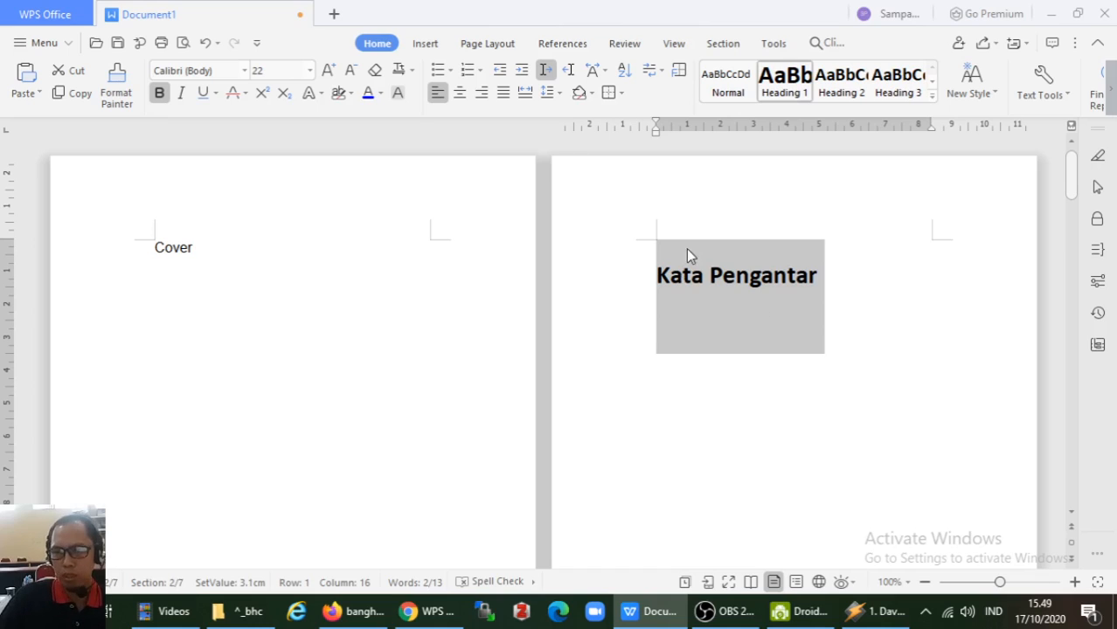
Step: Modify the Heading 1 style to use centered alignment and font size 12
right_click(788, 84)
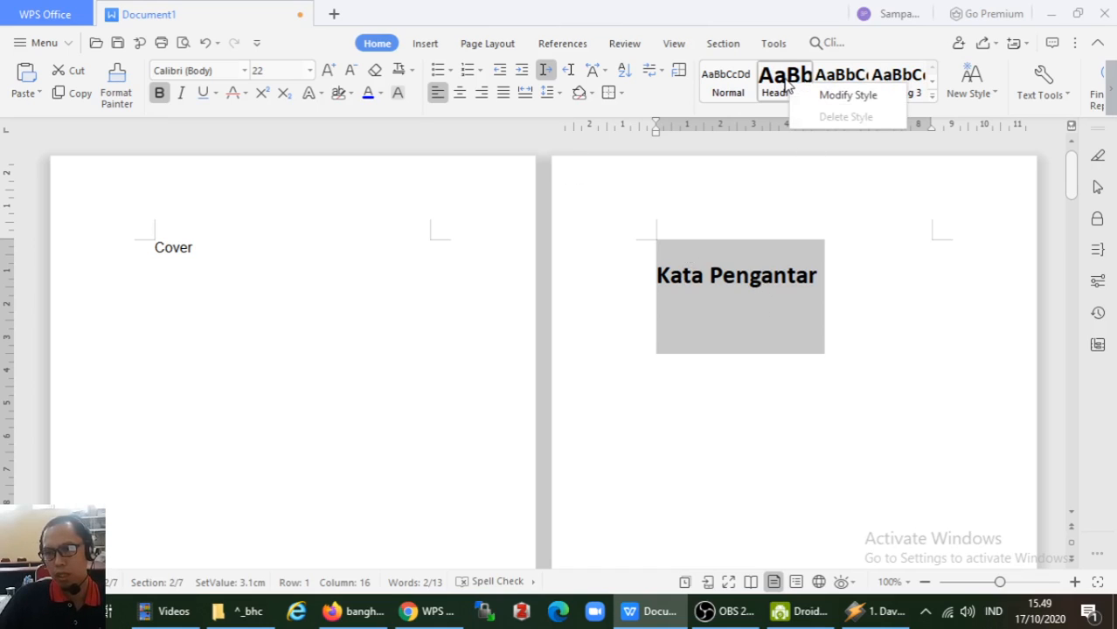
click(683, 204)
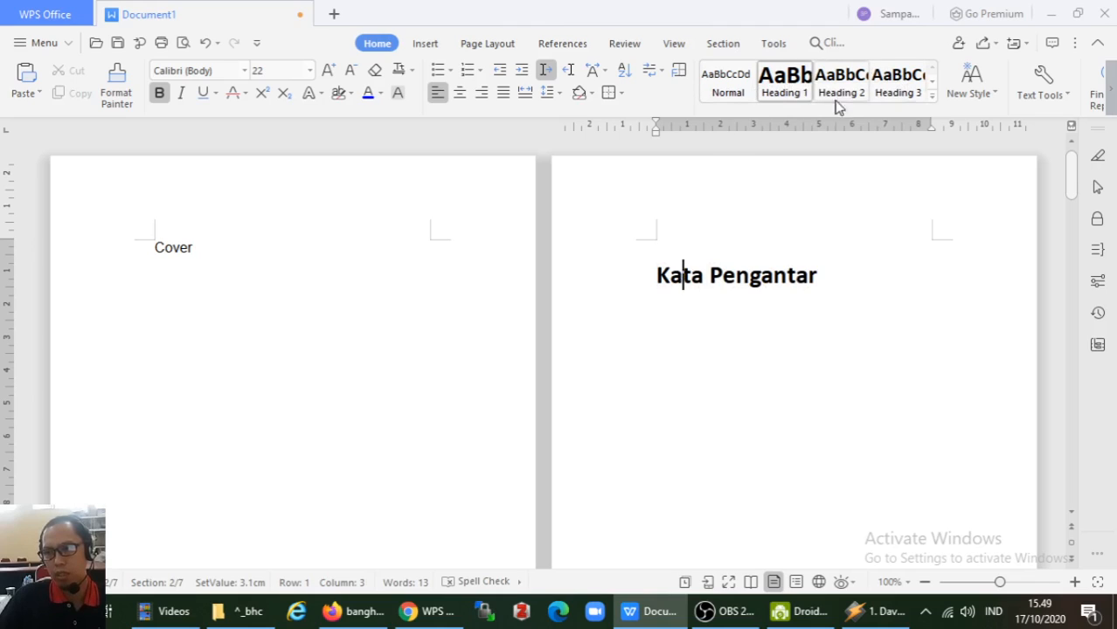
right_click(785, 95)
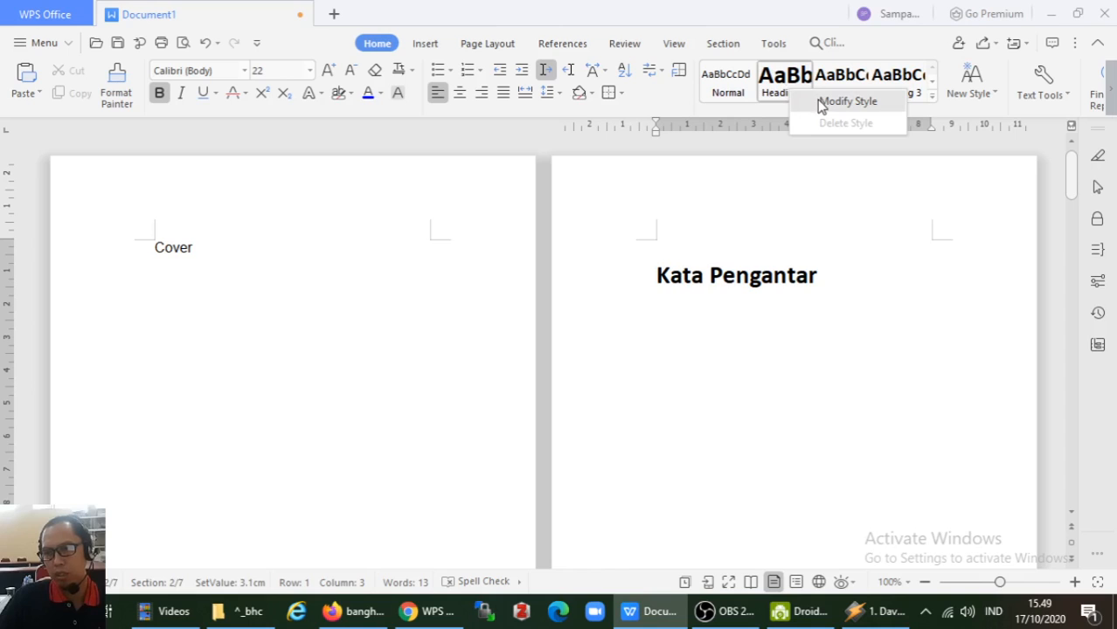
click(821, 106)
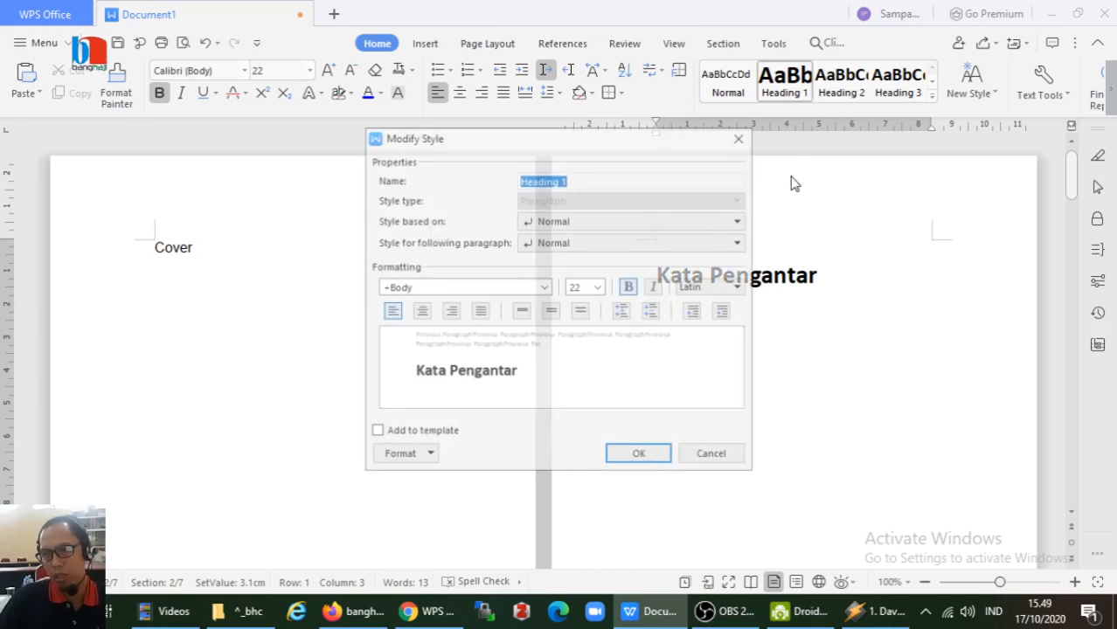
click(421, 314)
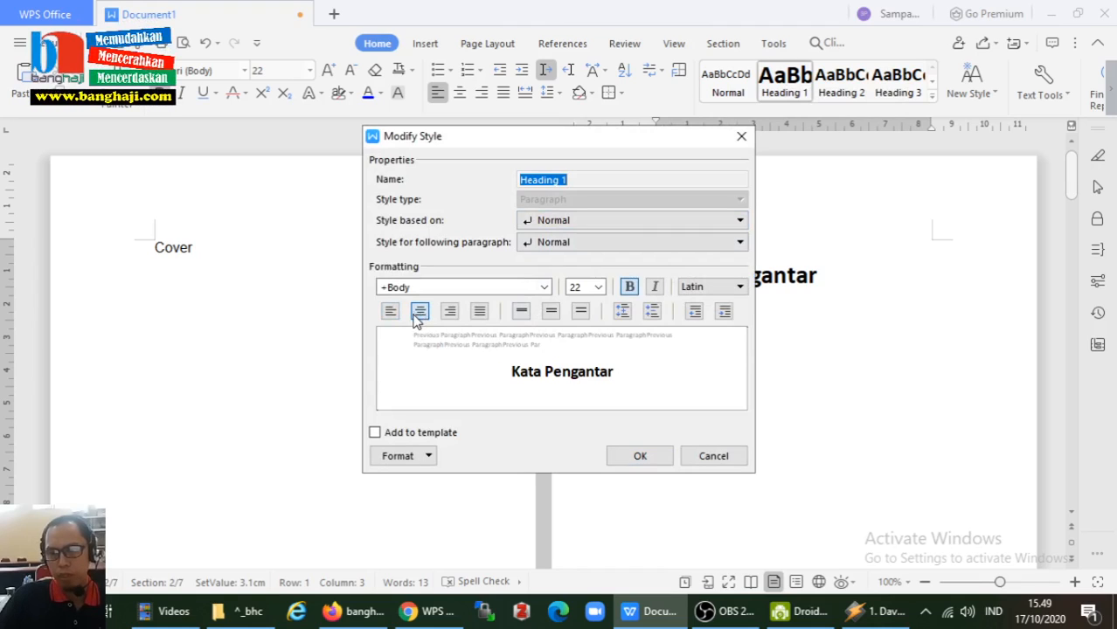
click(590, 288)
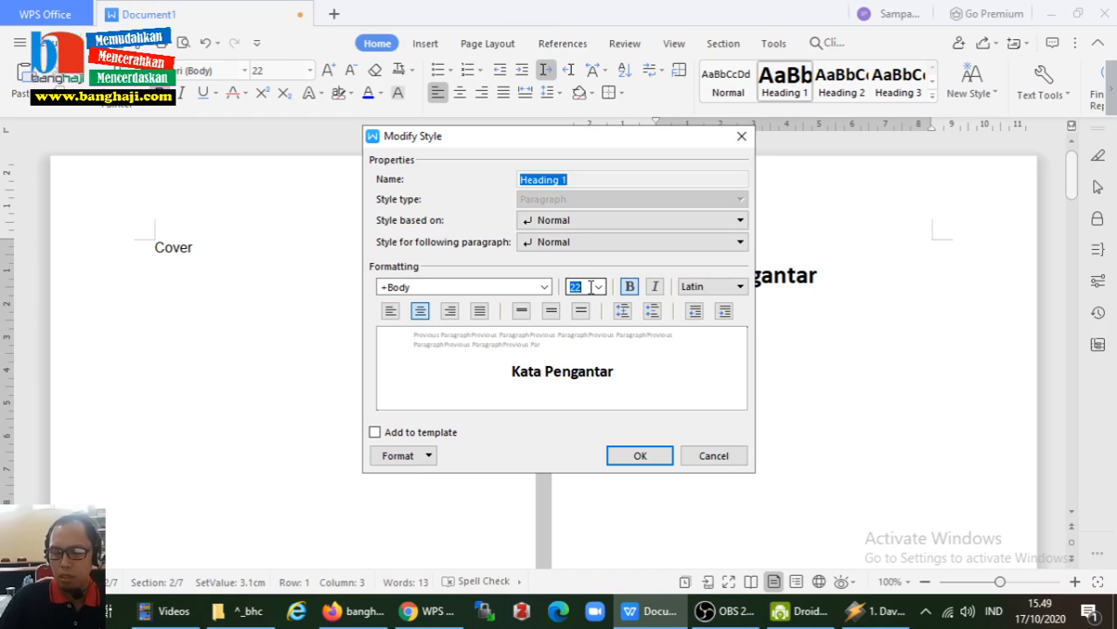
text(12)
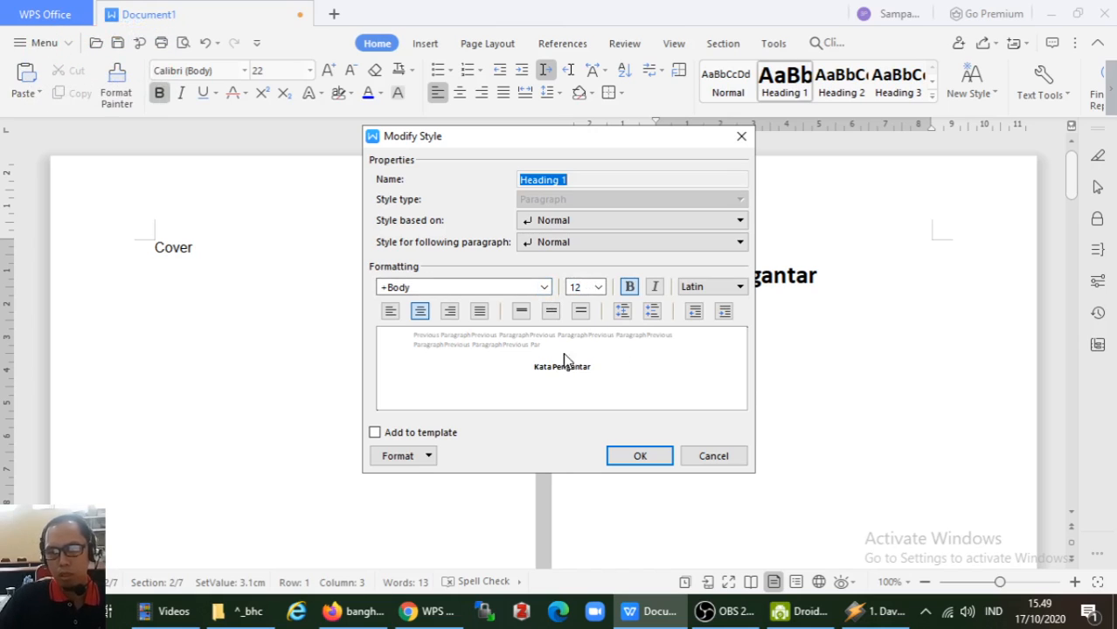
Step: Set the Heading 1 style's paragraph spacing to 0 pt before and after with single line spacing, and save the style changes
click(428, 458)
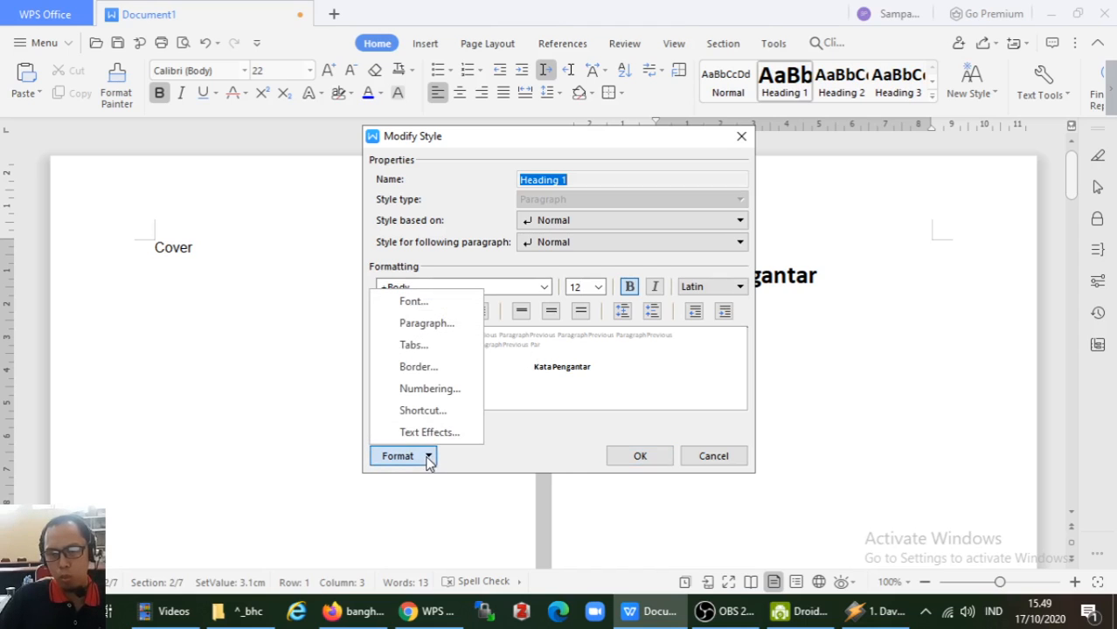
click(443, 329)
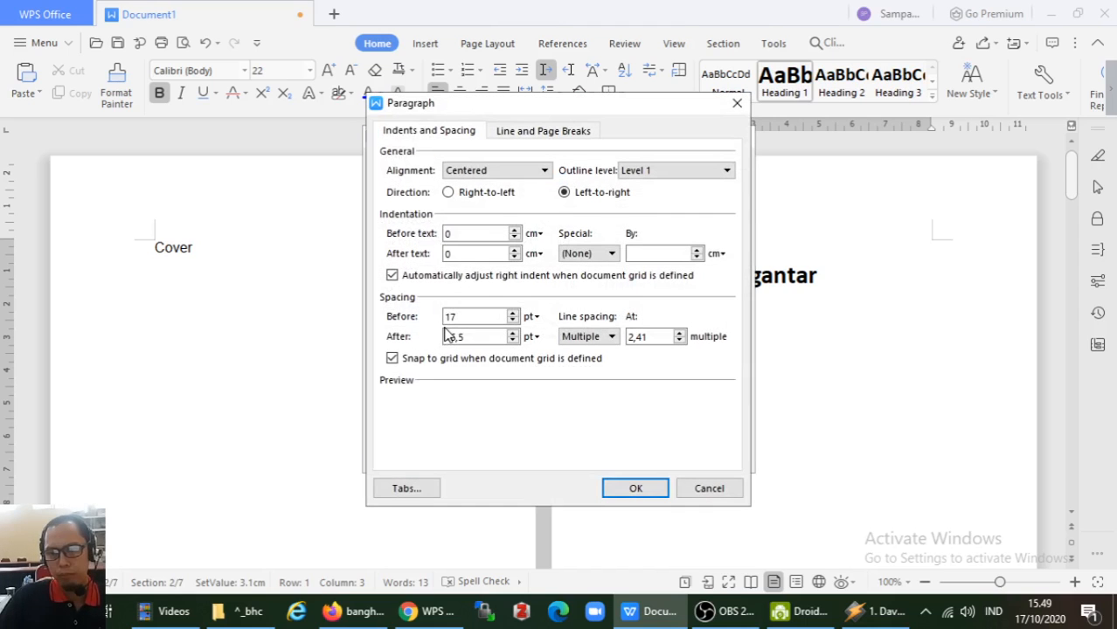
drag(492, 316, 424, 314)
text(0)
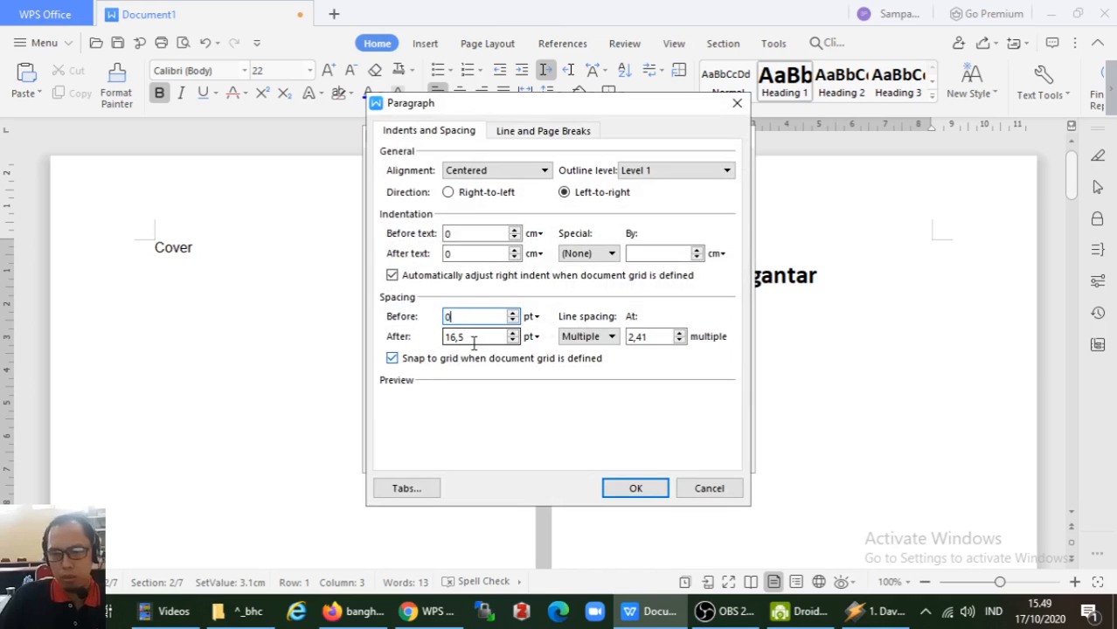
drag(474, 341, 428, 341)
text(0)
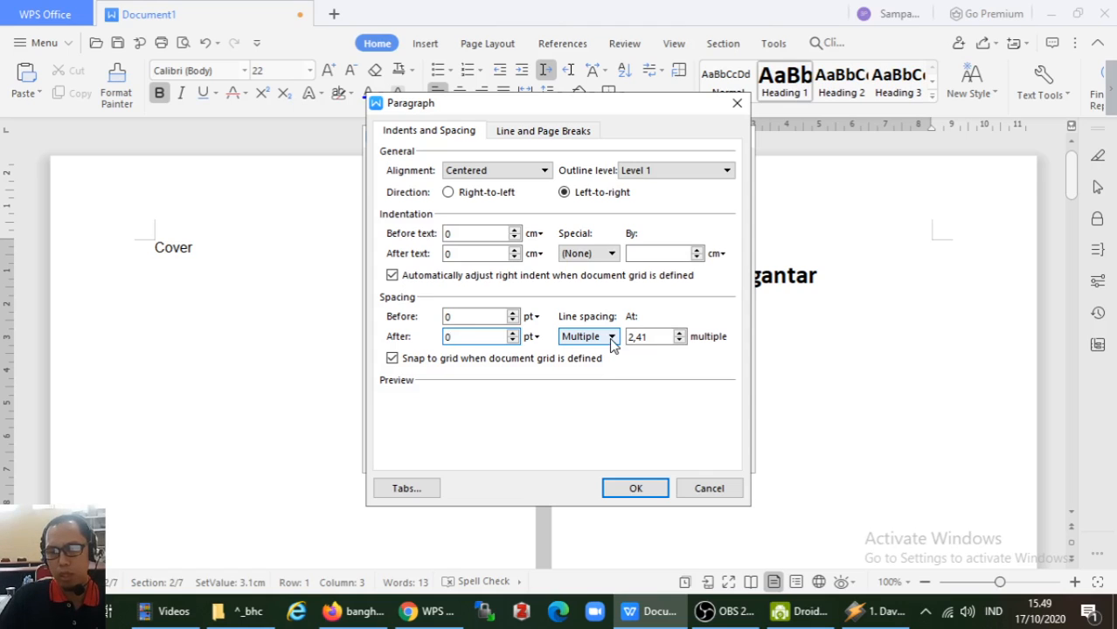
click(612, 343)
click(599, 354)
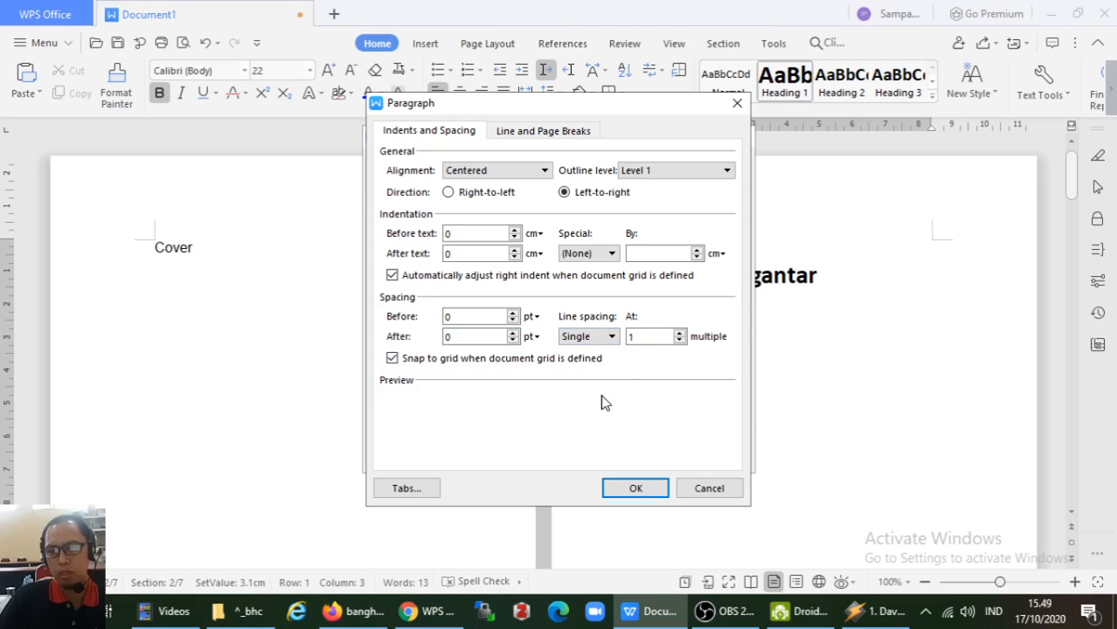
click(650, 488)
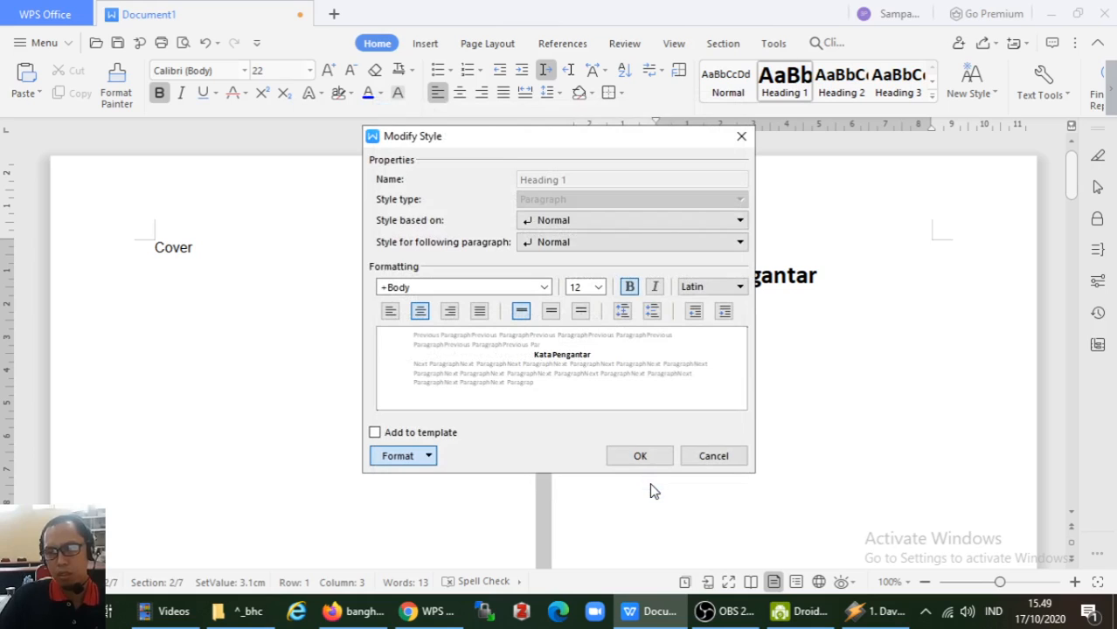
click(641, 455)
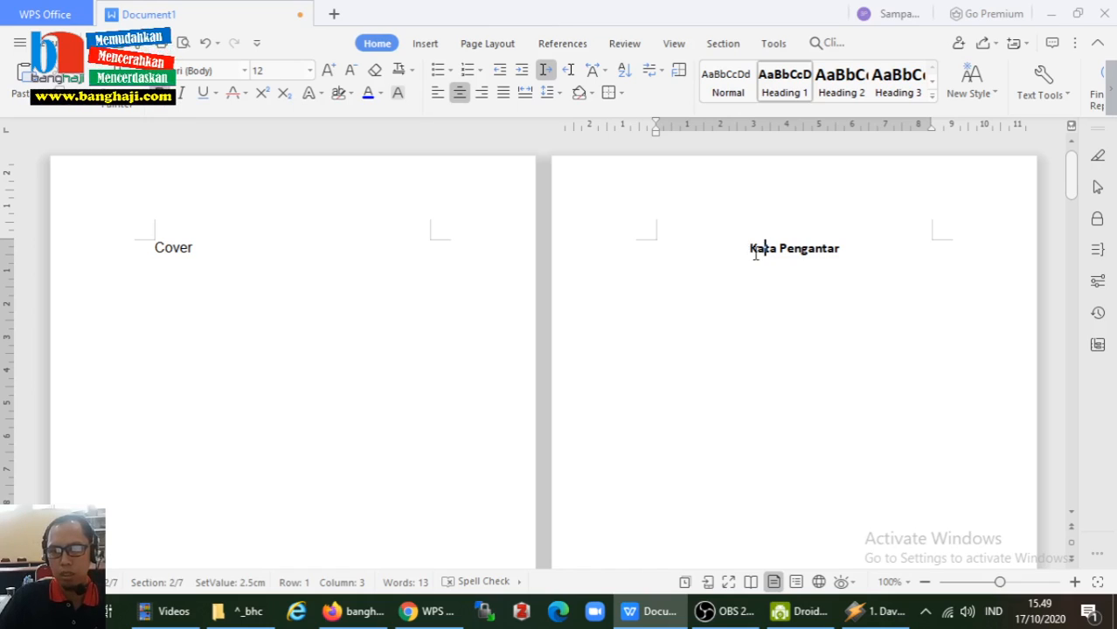
click(619, 263)
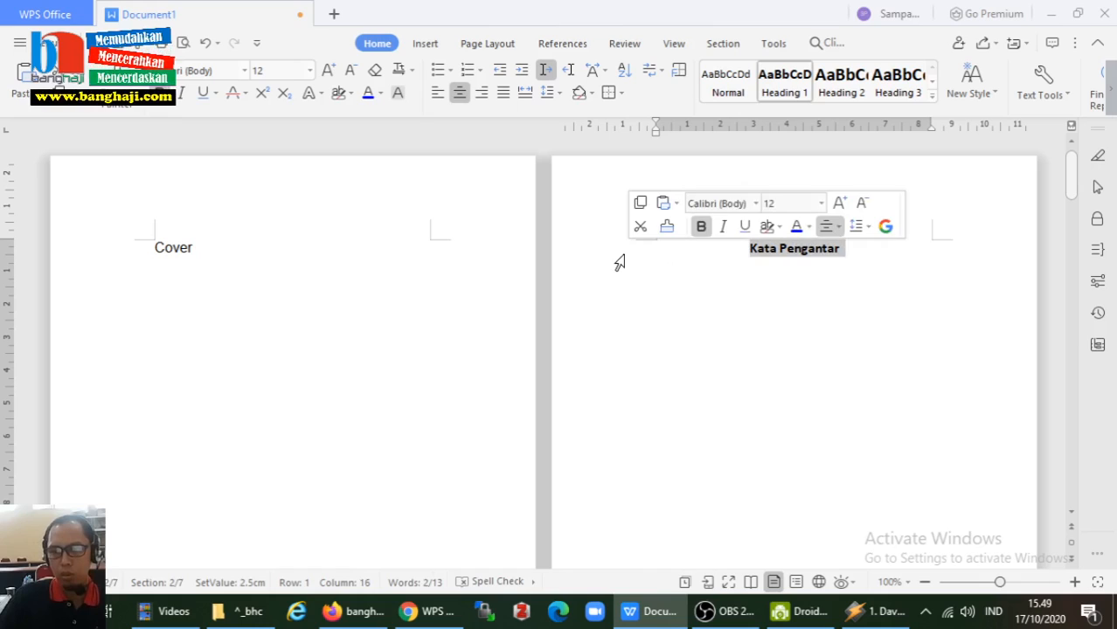
click(794, 256)
click(627, 252)
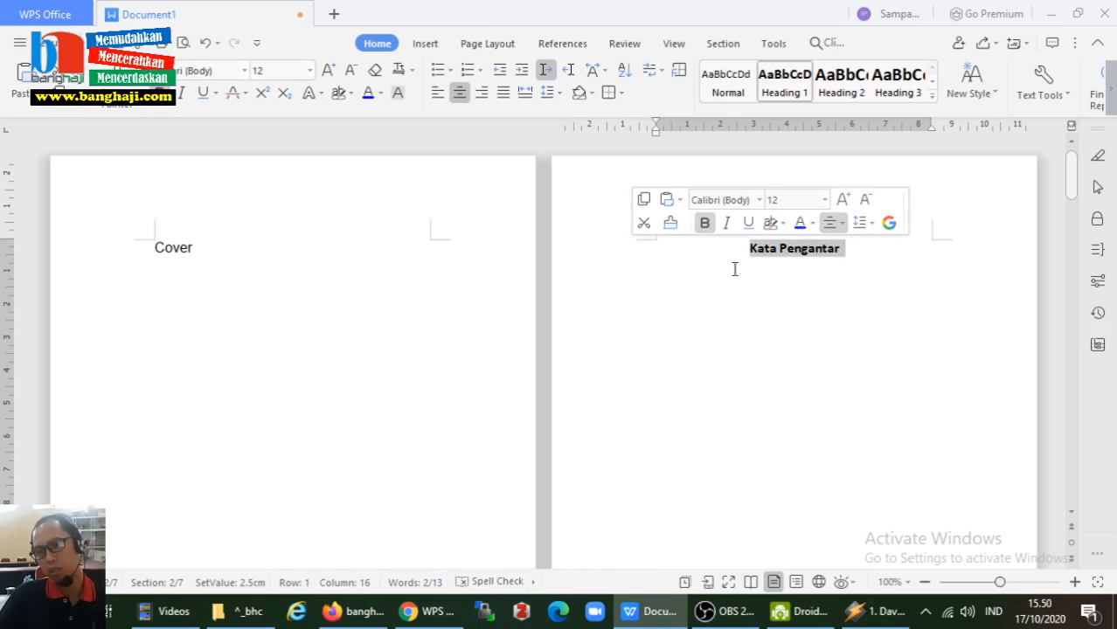
click(762, 262)
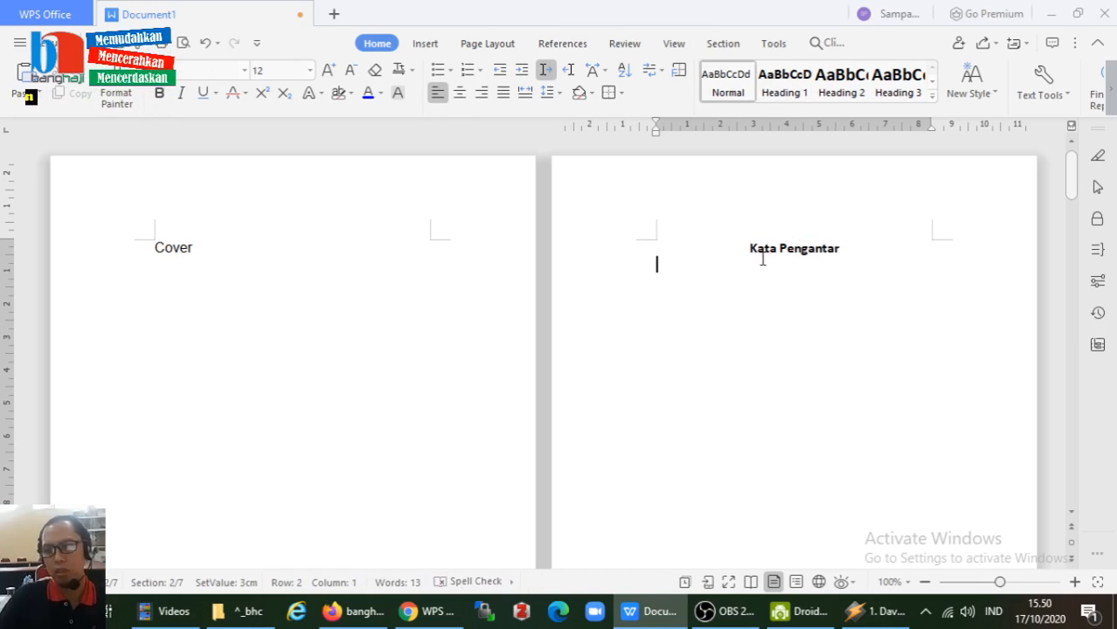
click(621, 259)
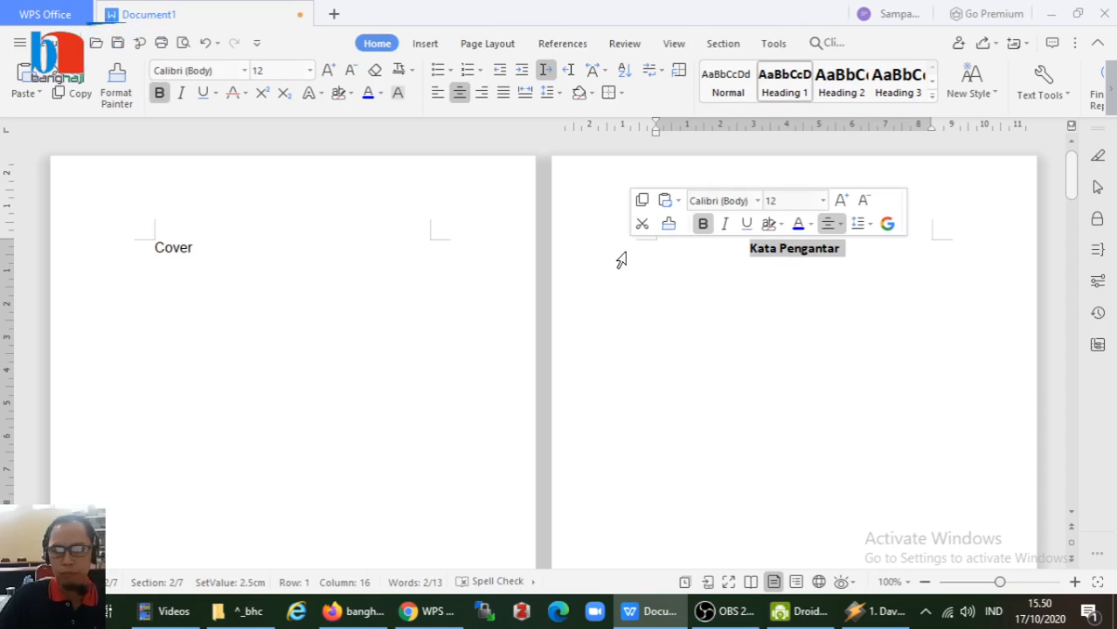
click(794, 263)
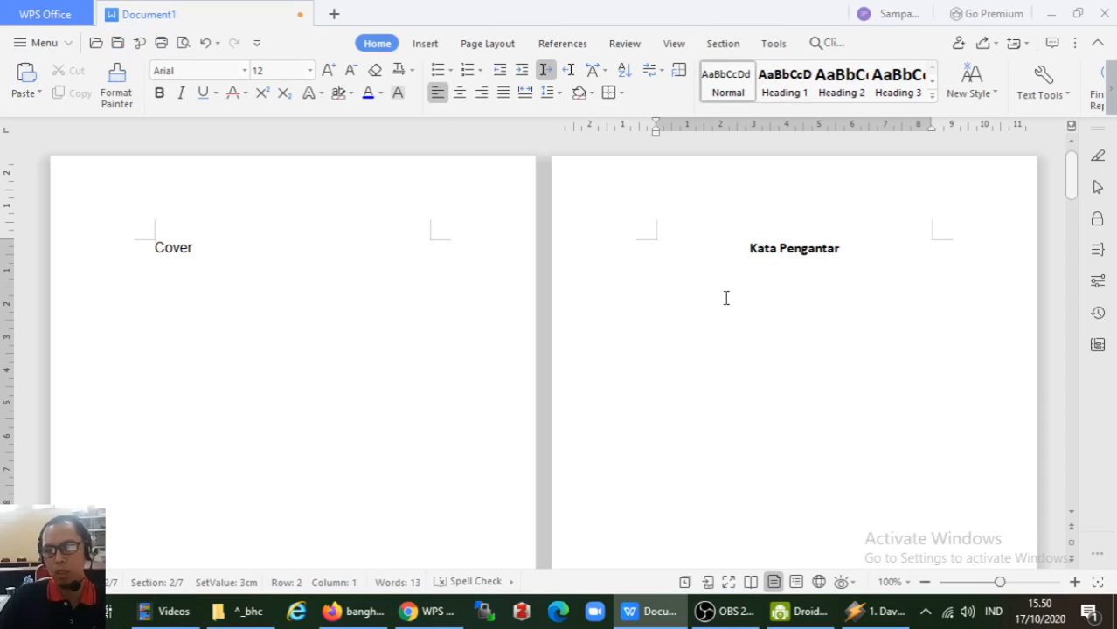
Step: Apply the Heading 1 style to the Daftar Isi and BAB I lines
scroll(725, 298, down, 7)
click(98, 361)
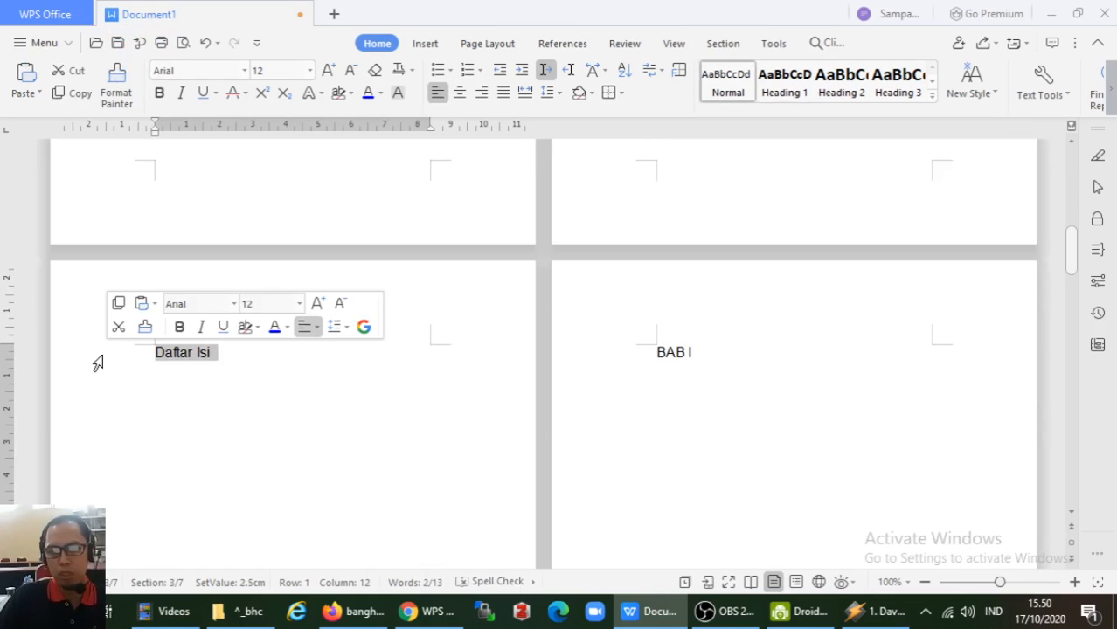
click(786, 94)
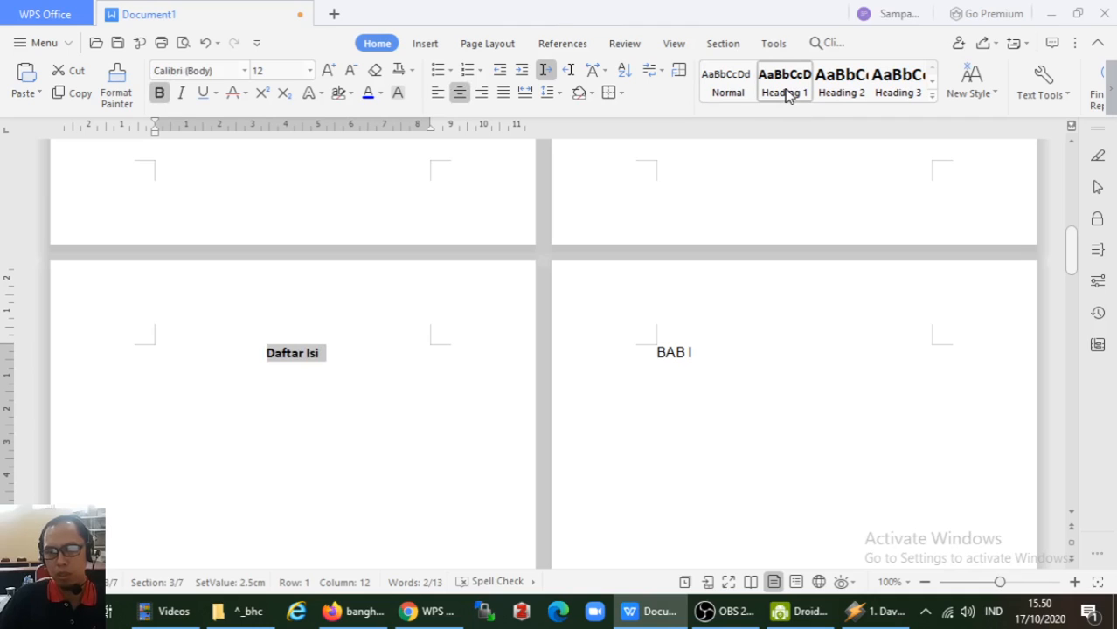
click(589, 352)
click(785, 94)
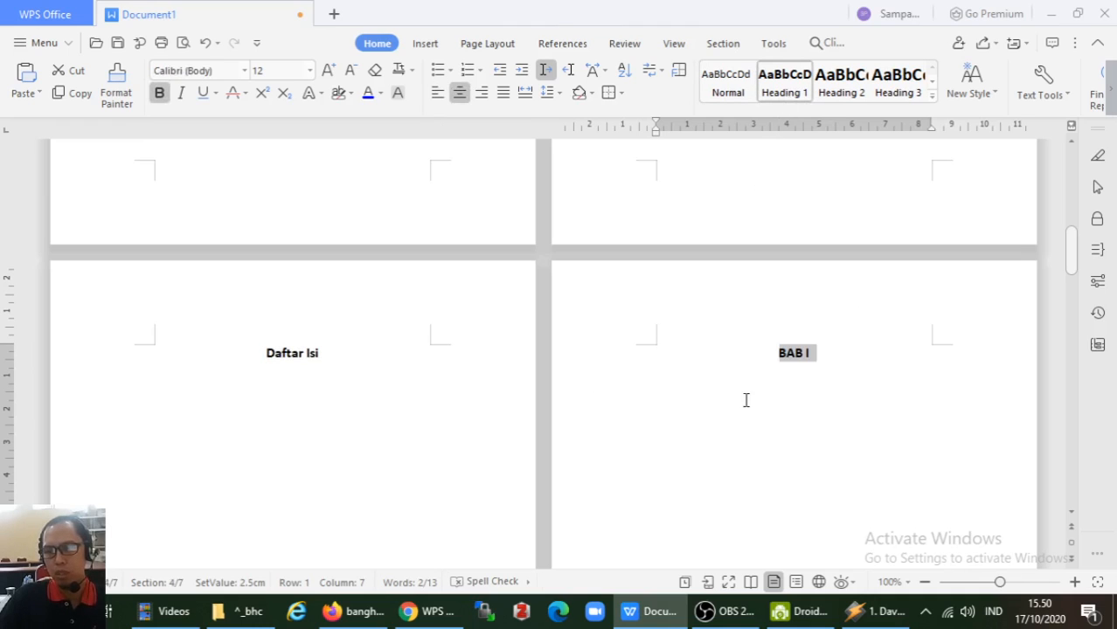
Step: Apply the Heading 1 style to the BAB II and BAB III lines
scroll(743, 402, down, 10)
scroll(532, 444, down, 4)
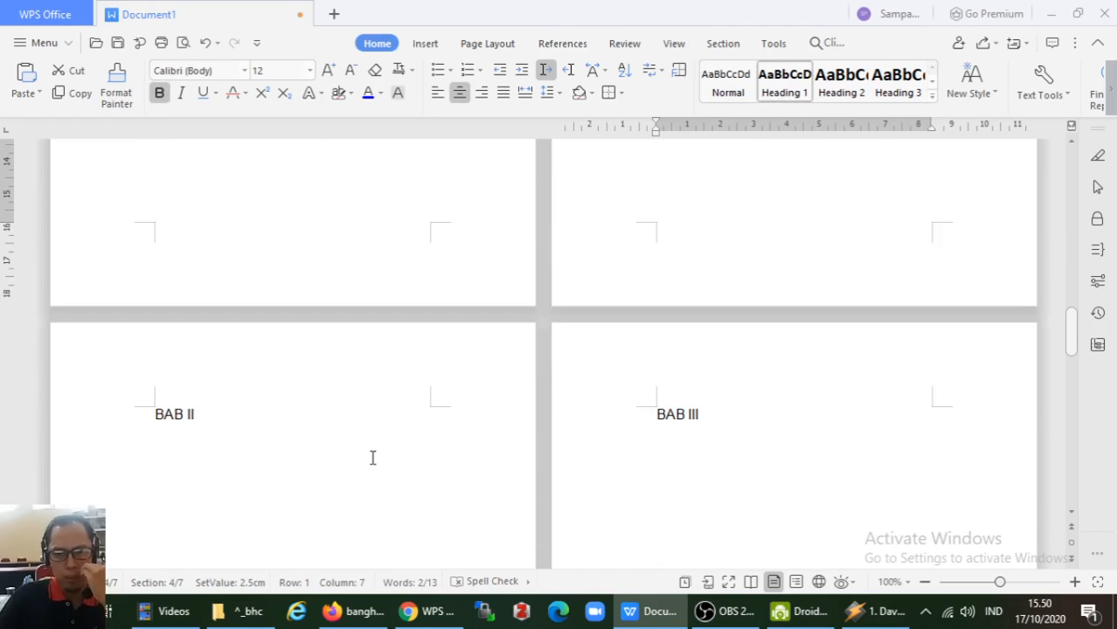
click(115, 425)
click(786, 87)
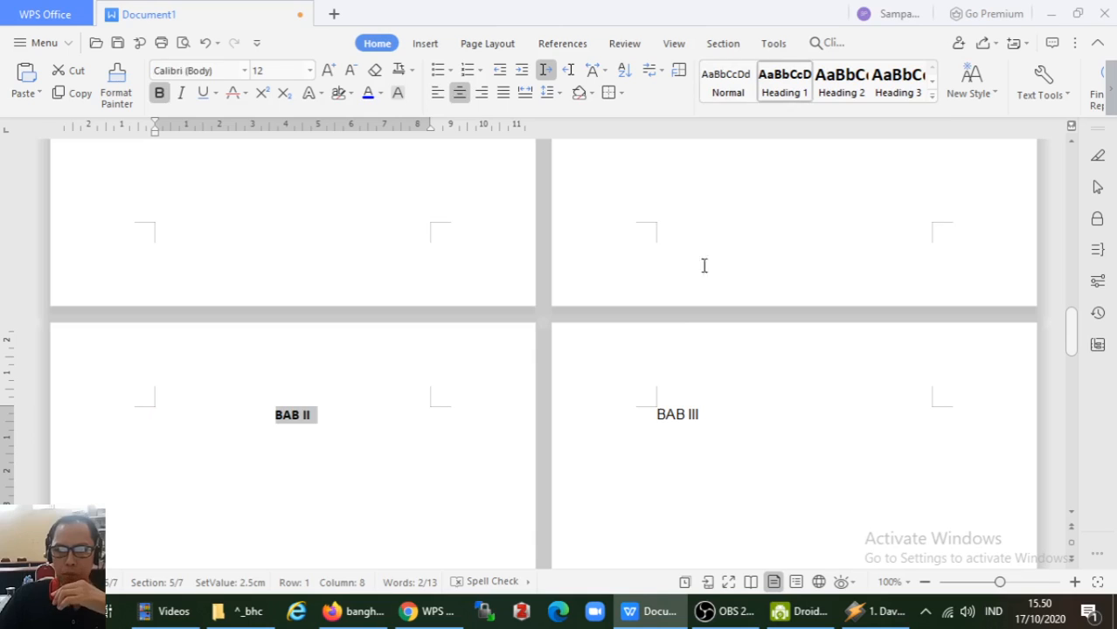
click(606, 421)
click(786, 88)
Step: Apply the Heading 1 style to the Daftar Pustaka line on the last page
scroll(640, 484, down, 20)
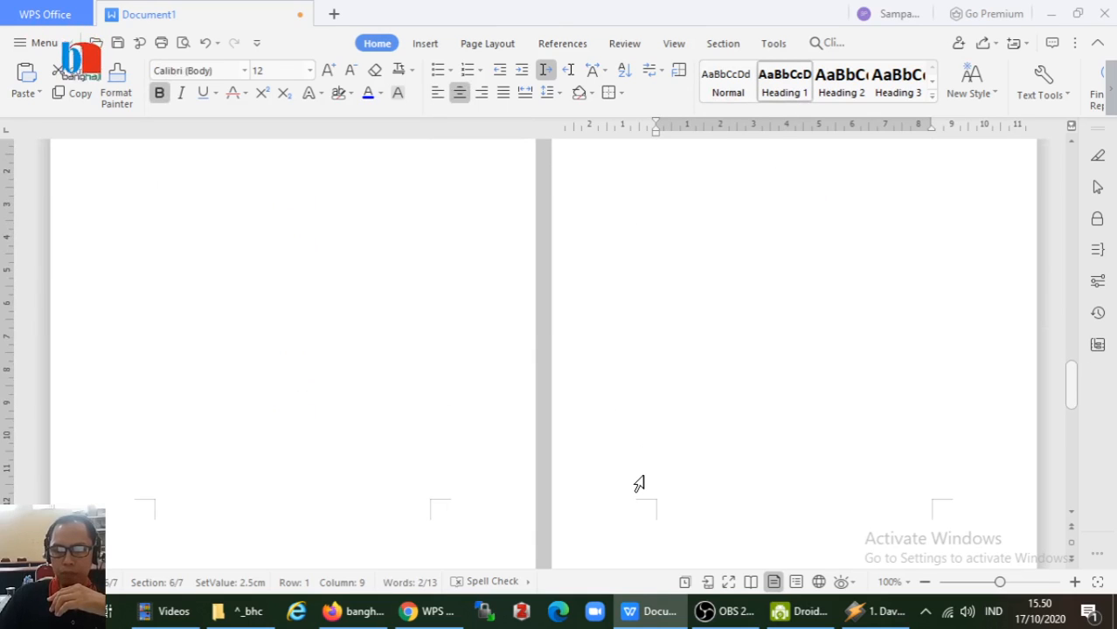
scroll(639, 483, down, 3)
click(352, 354)
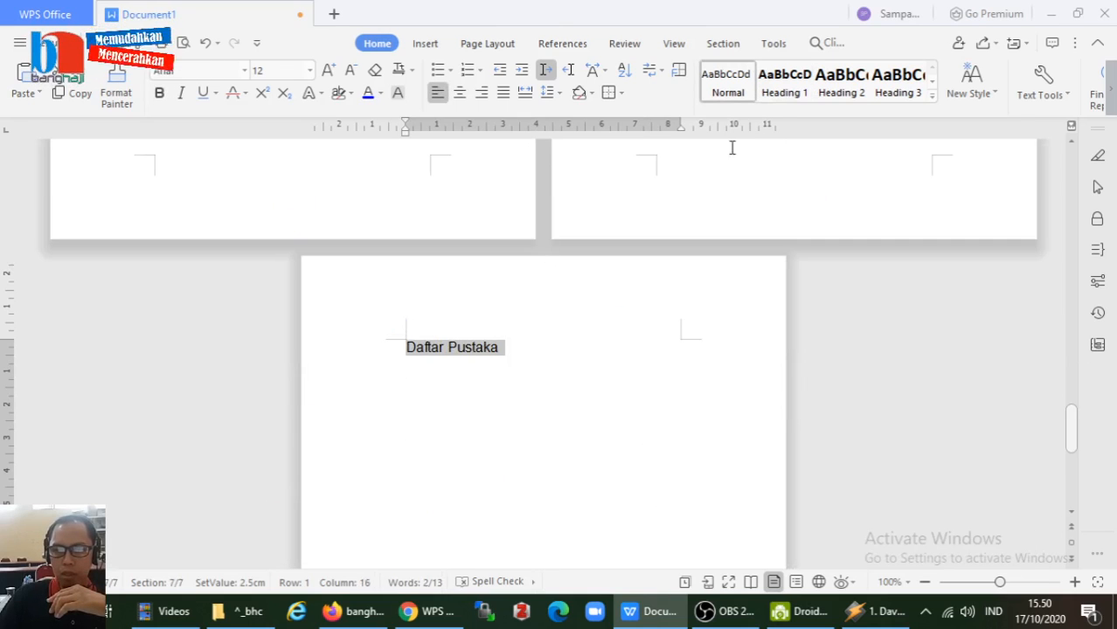
click(781, 98)
scroll(660, 427, up, 3)
scroll(661, 426, down, 3)
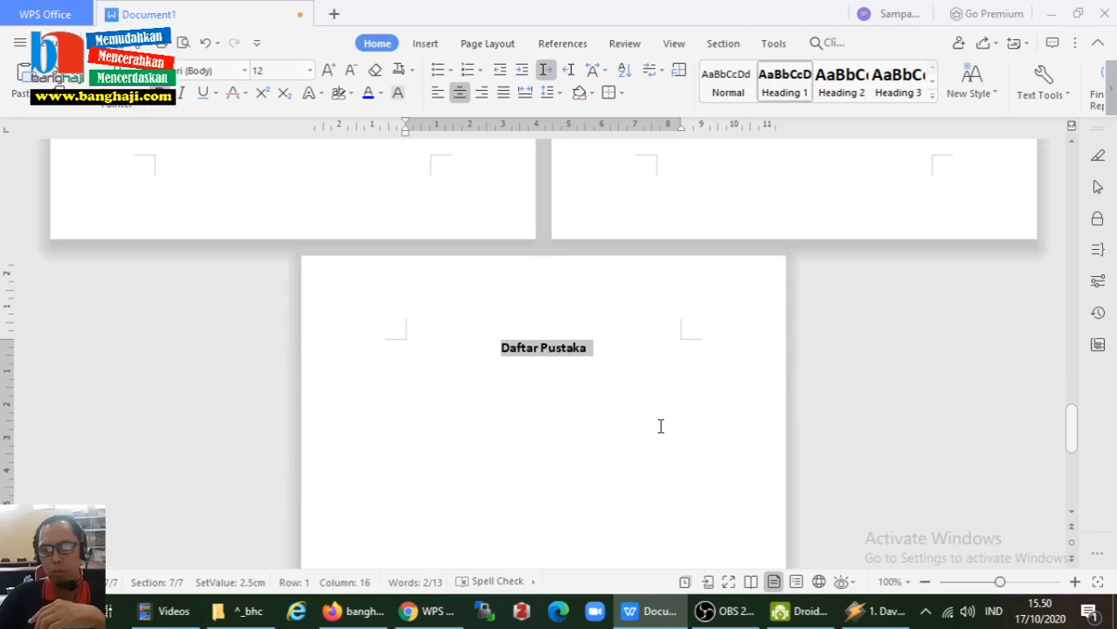
Step: Add a new line reading PENDAHULUAN directly below the BAB I heading
scroll(661, 426, up, 15)
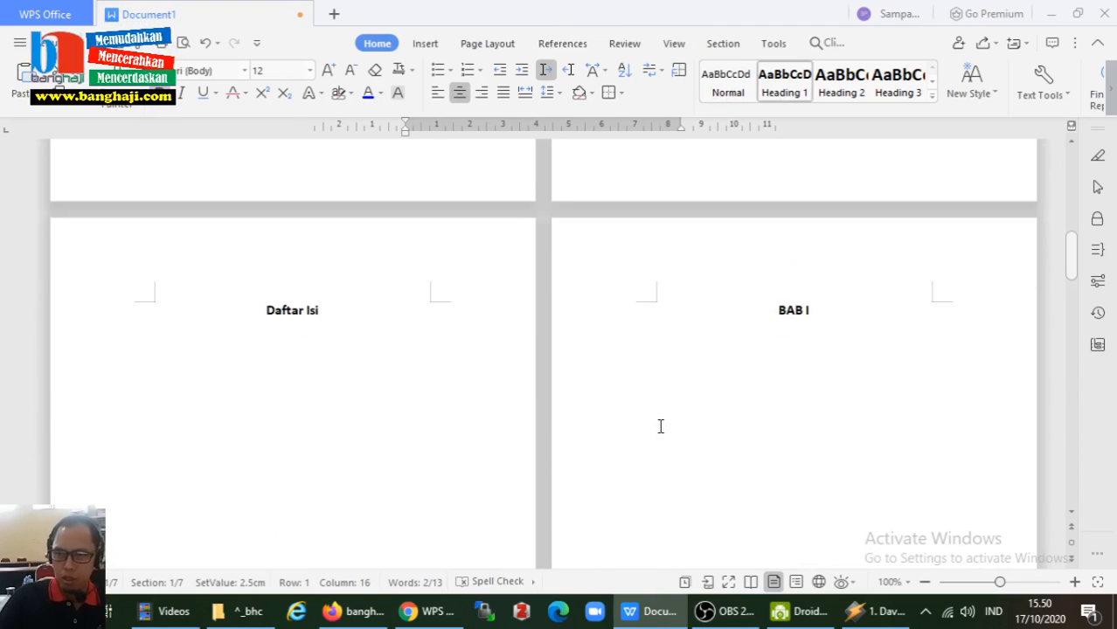
scroll(661, 426, down, 3)
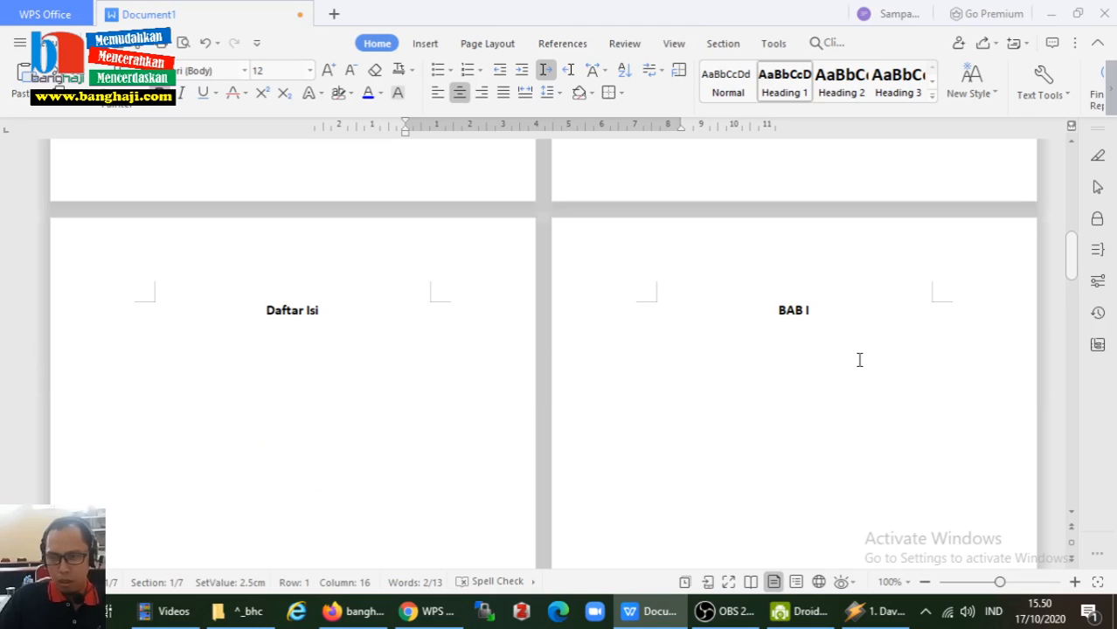
click(835, 313)
key(Return)
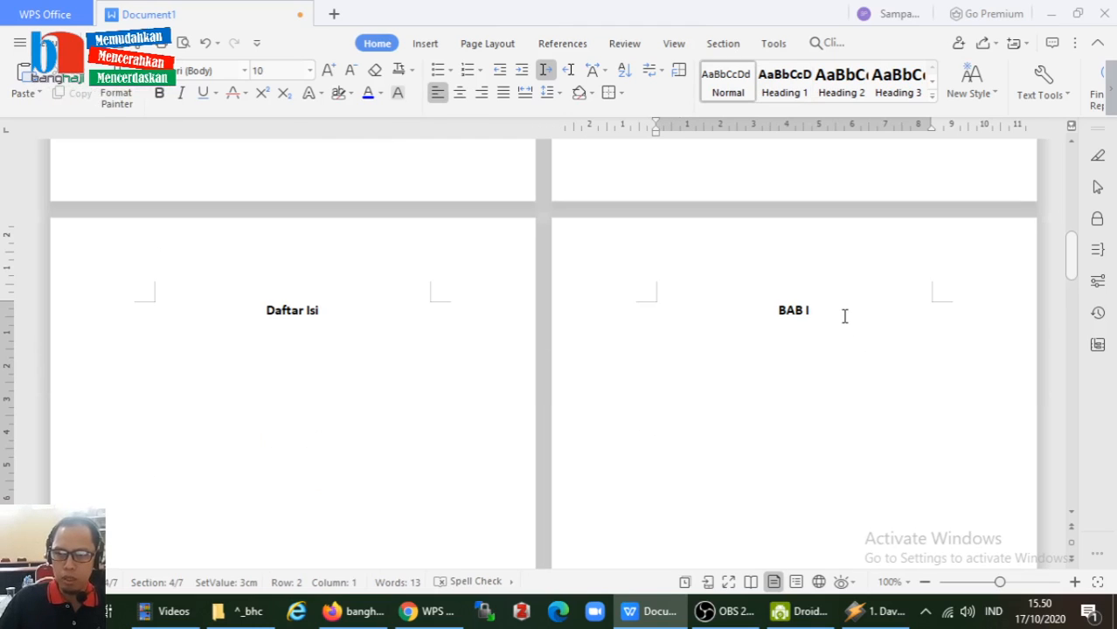
text(PE)
key(BackSpace)
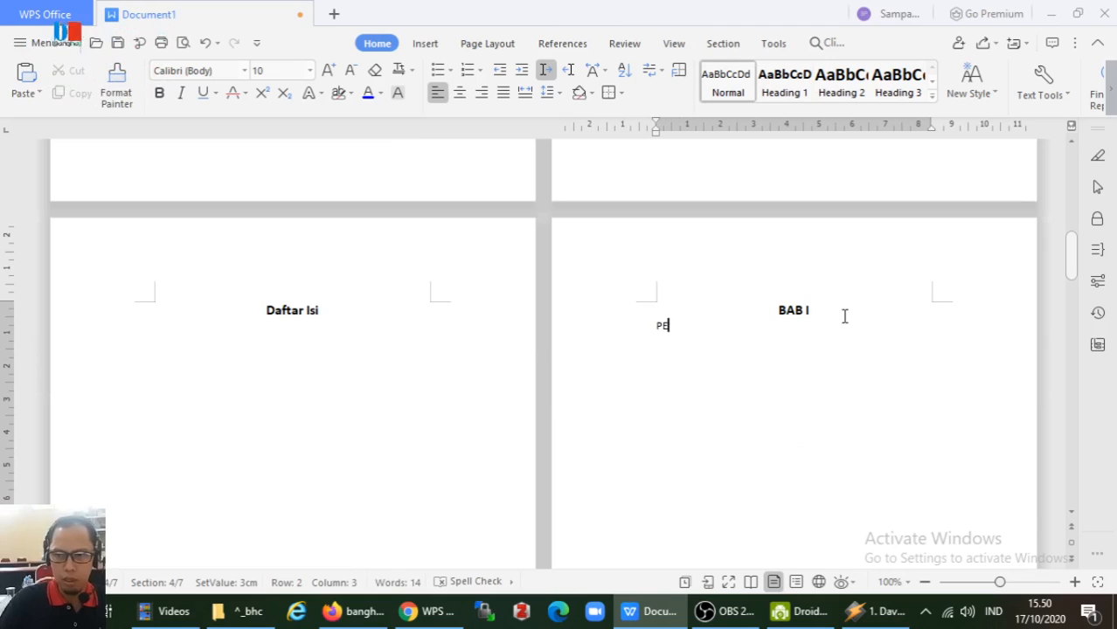
text(NDAHULUAN)
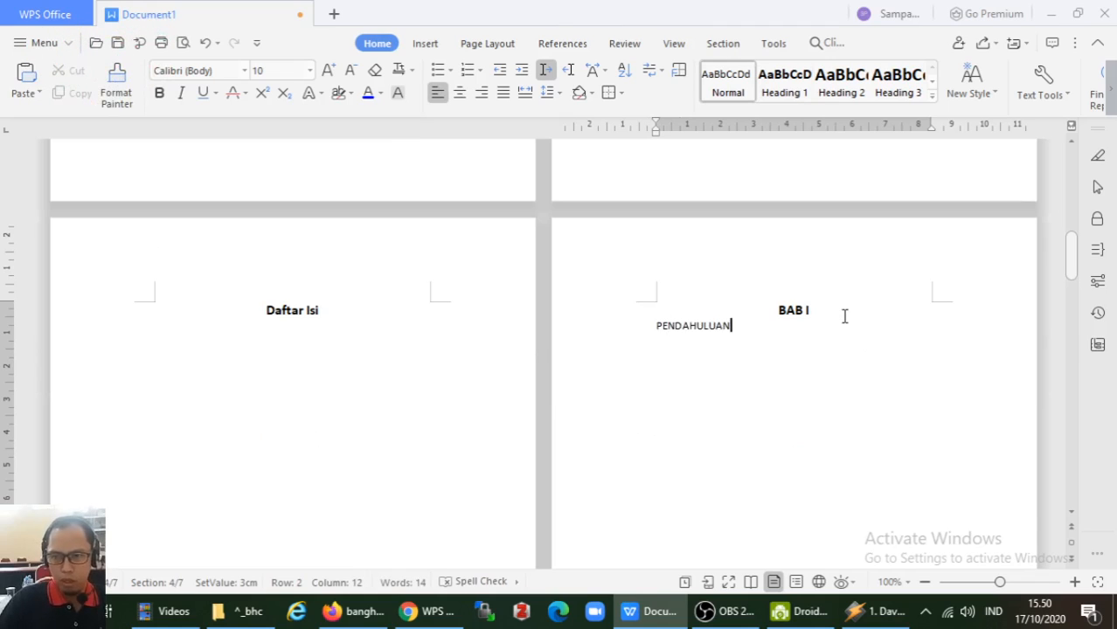
Step: Try the Heading 1 style on the PENDAHULUAN line, and undo it
click(784, 84)
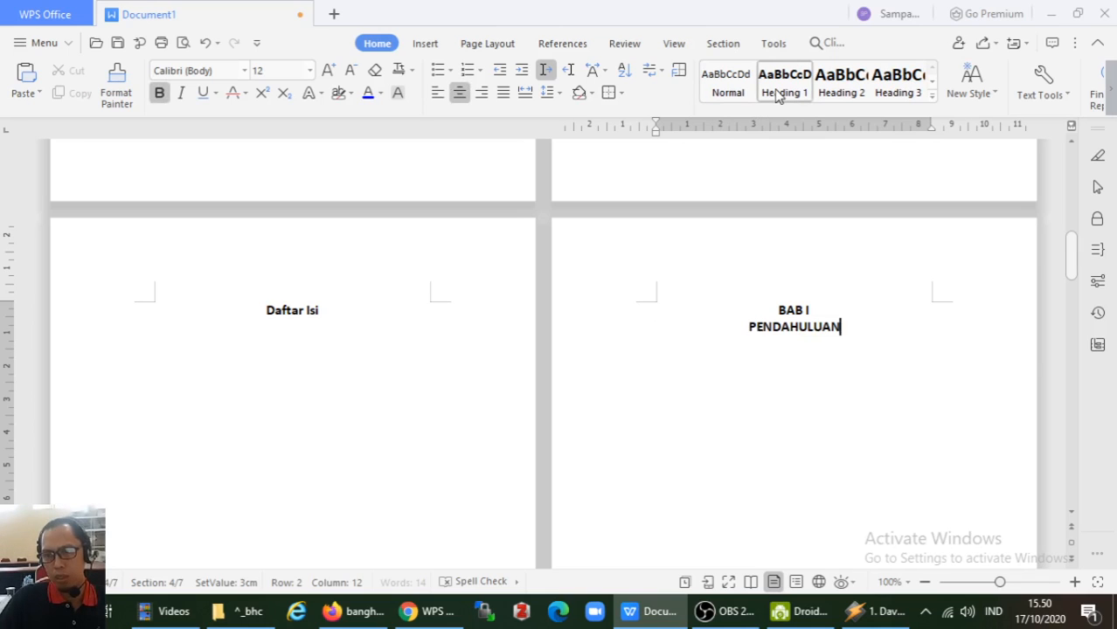
scroll(718, 337, down, 5)
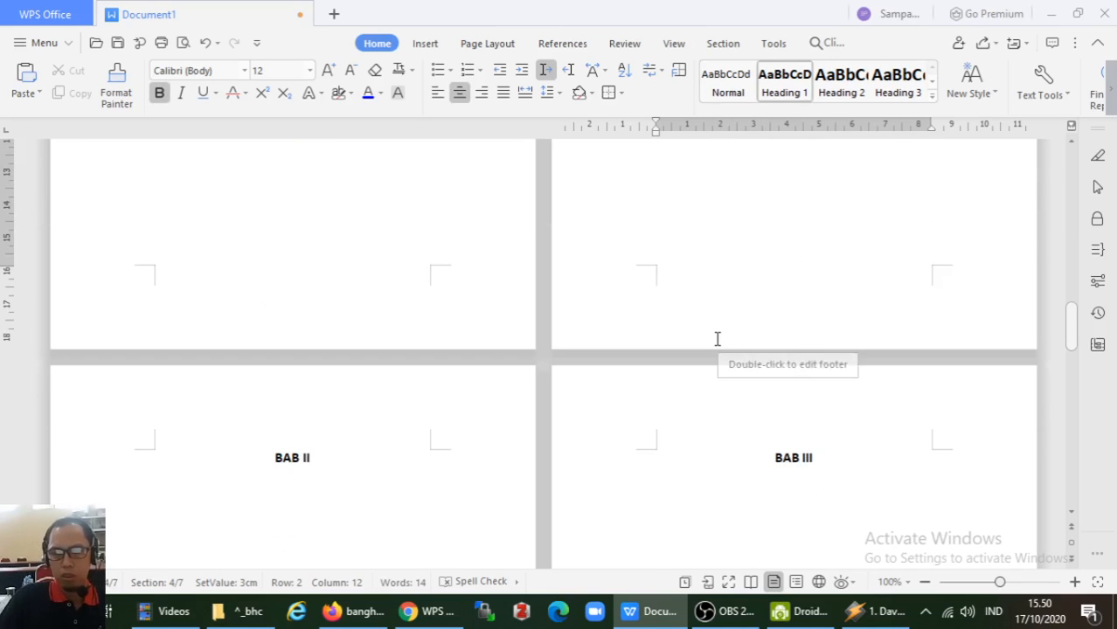
scroll(717, 339, up, 4)
scroll(716, 339, up, 1)
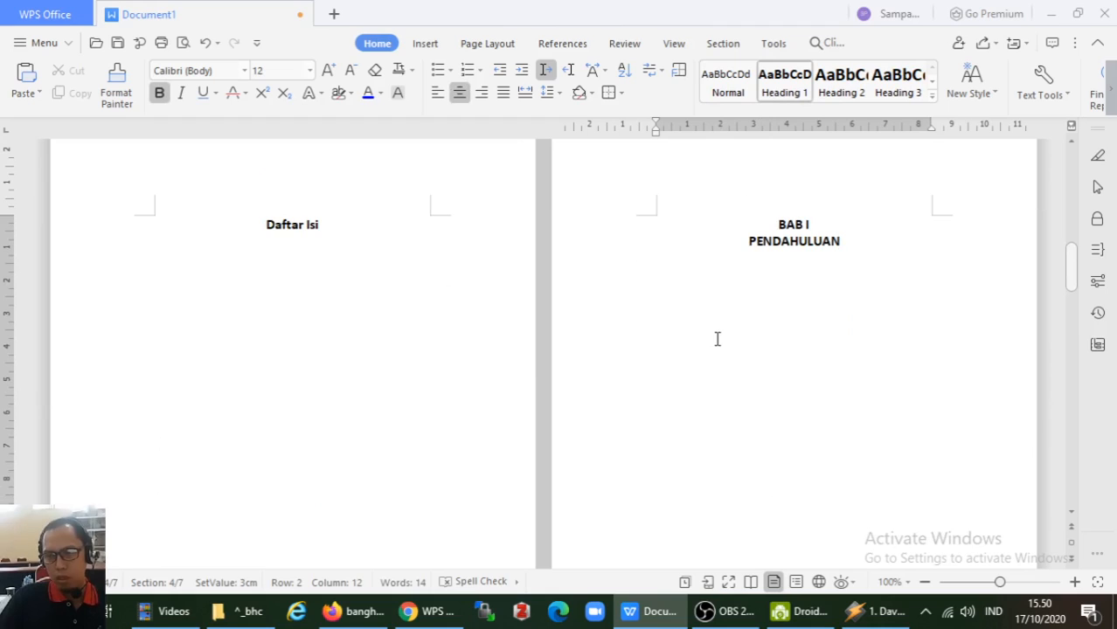
click(763, 241)
key(ctrl+z)
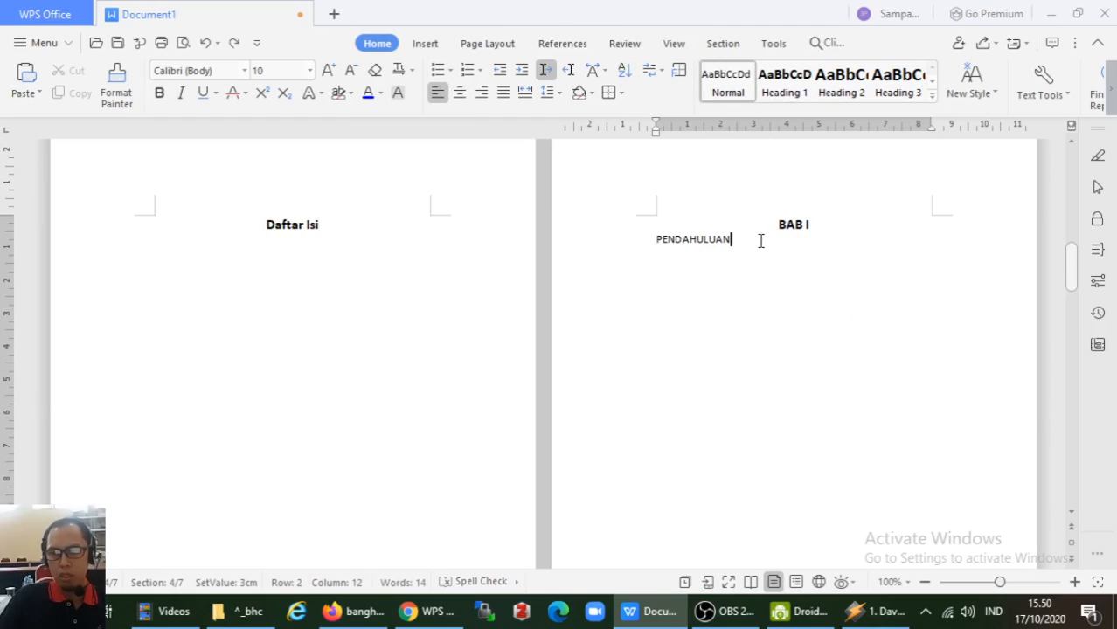
Step: Add a new line reading PAMBAHASAN directly below the BAB II heading
scroll(664, 312, down, 5)
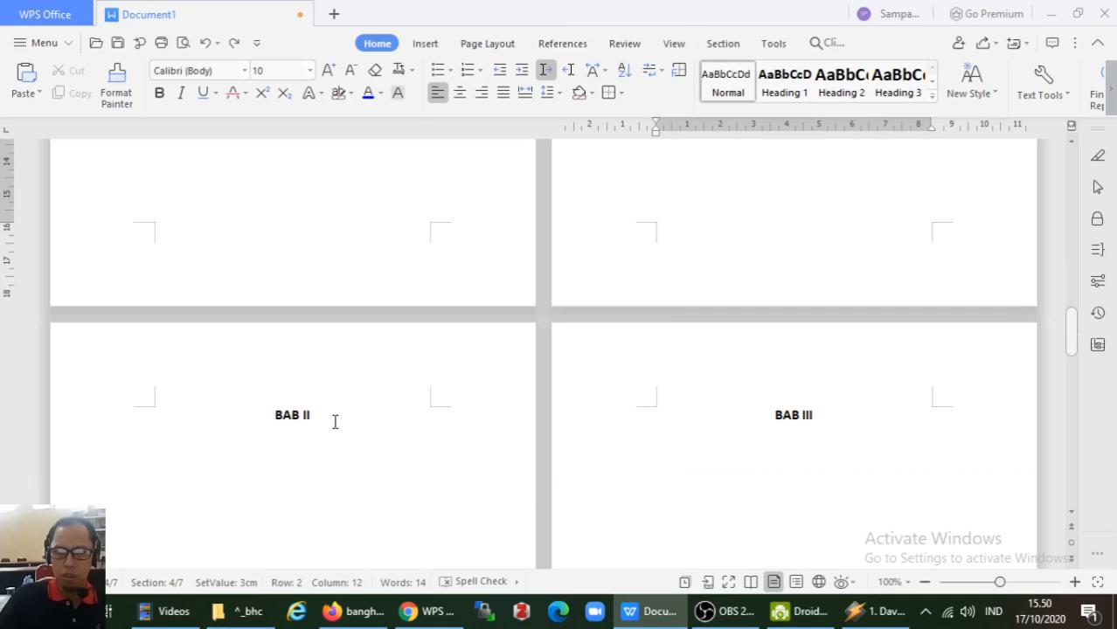
scroll(511, 398, up, 10)
scroll(486, 421, down, 12)
click(336, 326)
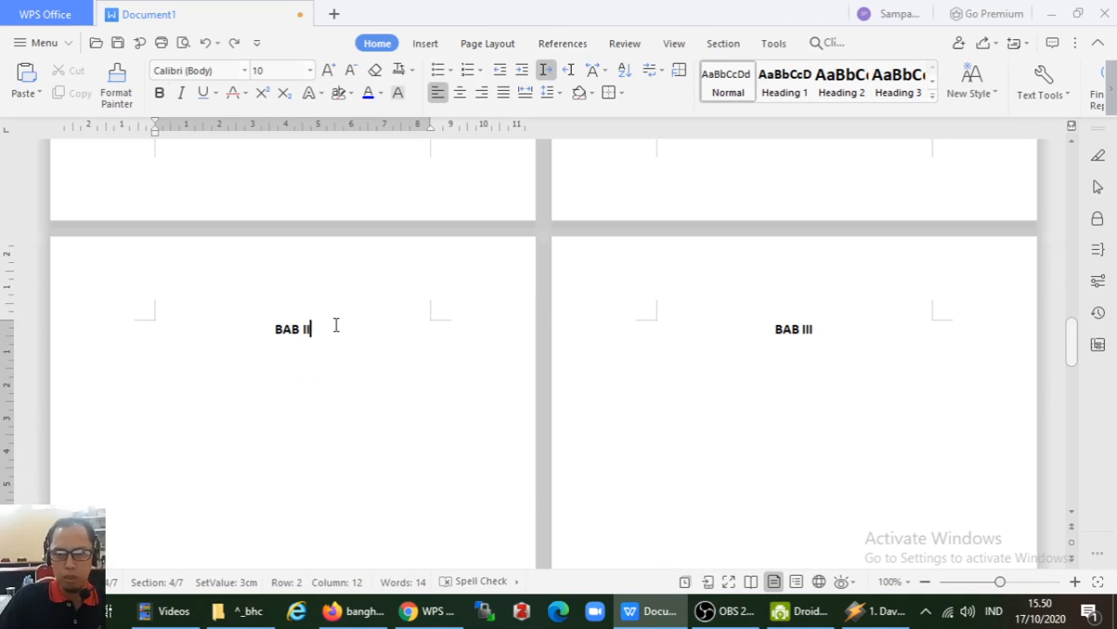
key(ctrl+alt+1)
key(Return)
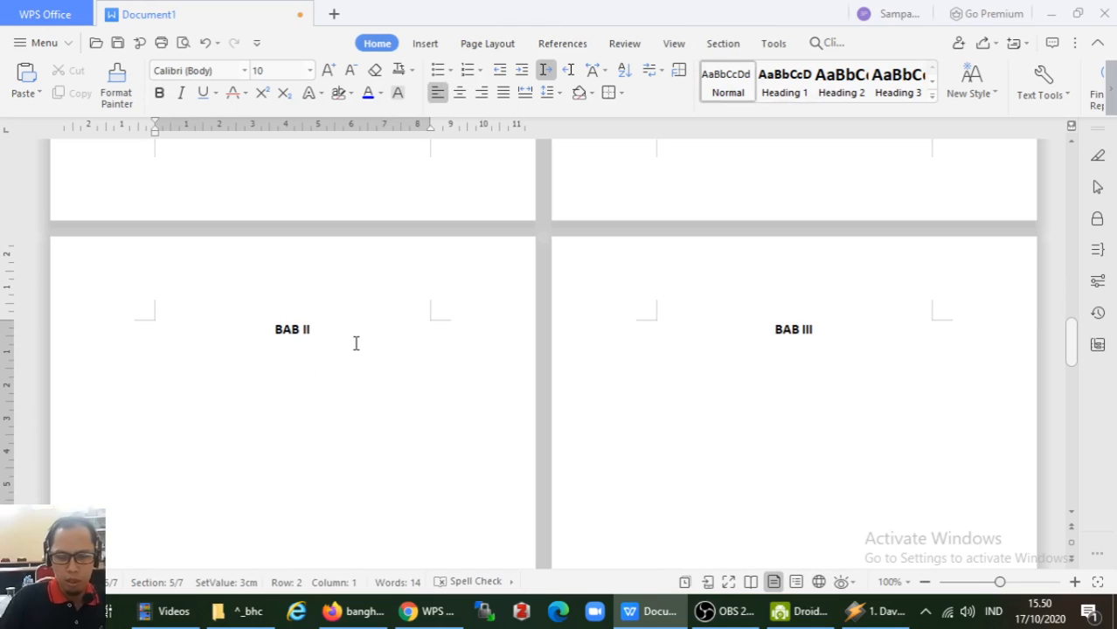
text(PAMBH+)
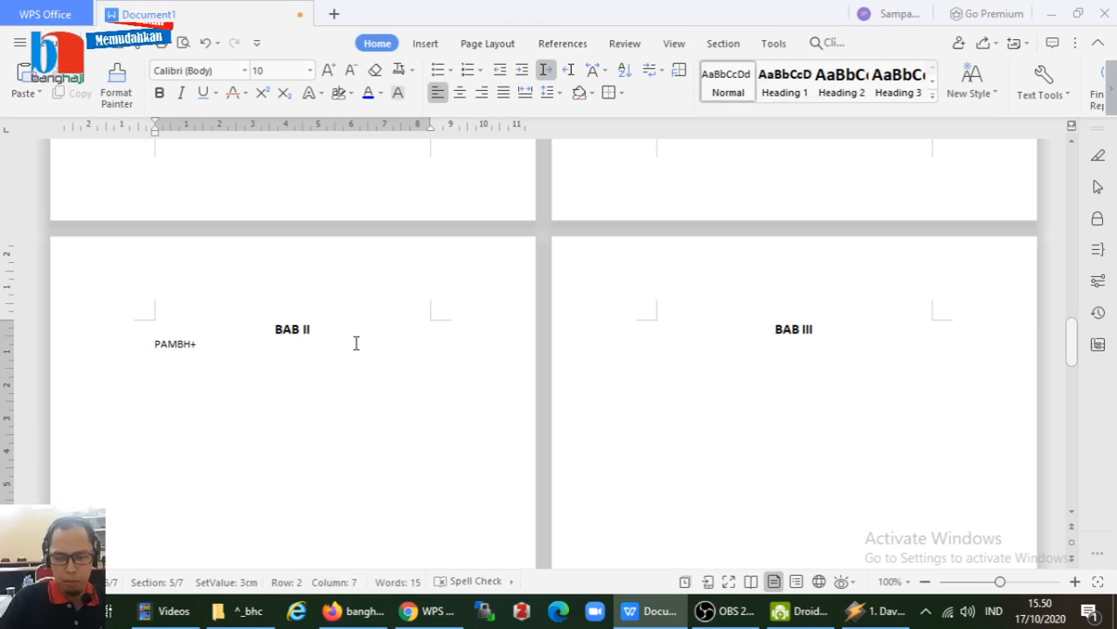
key(BackSpace)
key(BackSpace)
text(AHASAN)
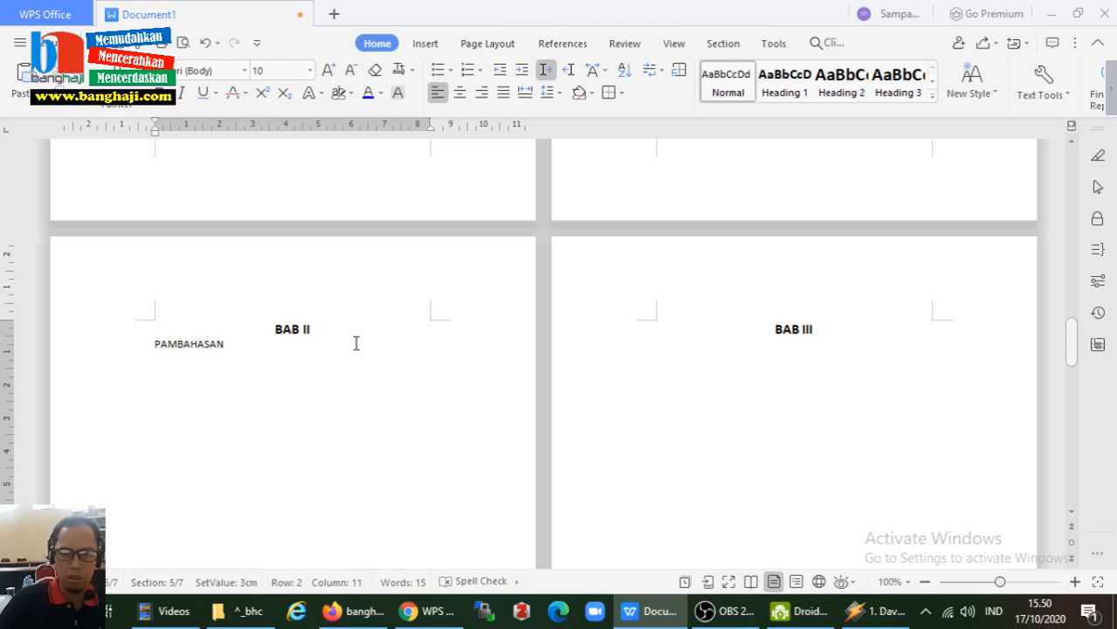
Step: Add a new line reading PENUTUP directly below the BAB III heading
click(872, 332)
key(Return)
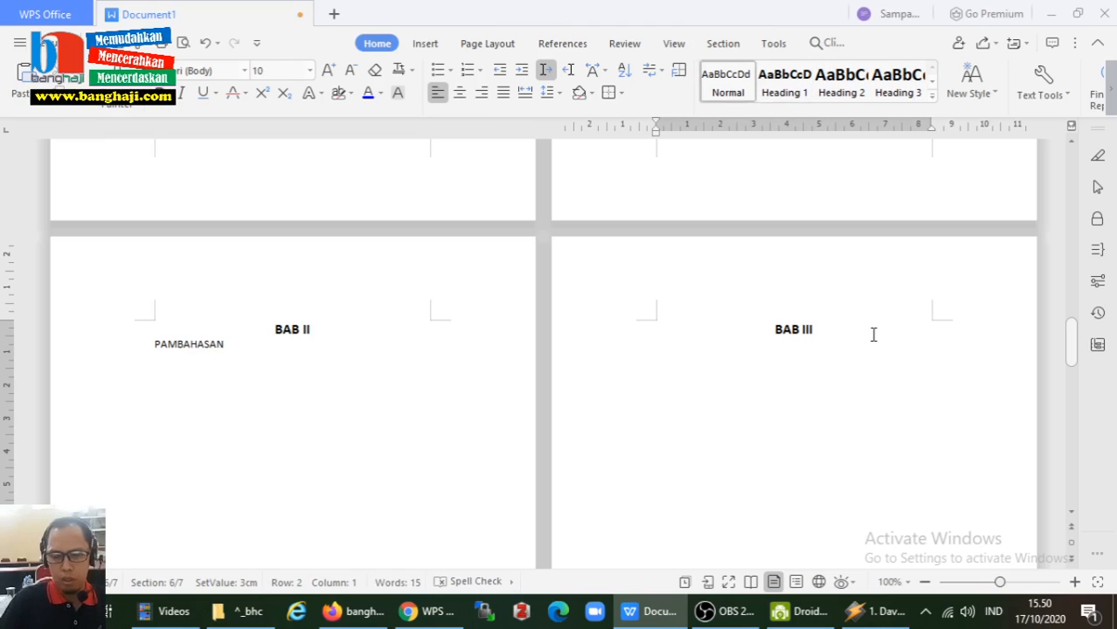
text(PENUTUP)
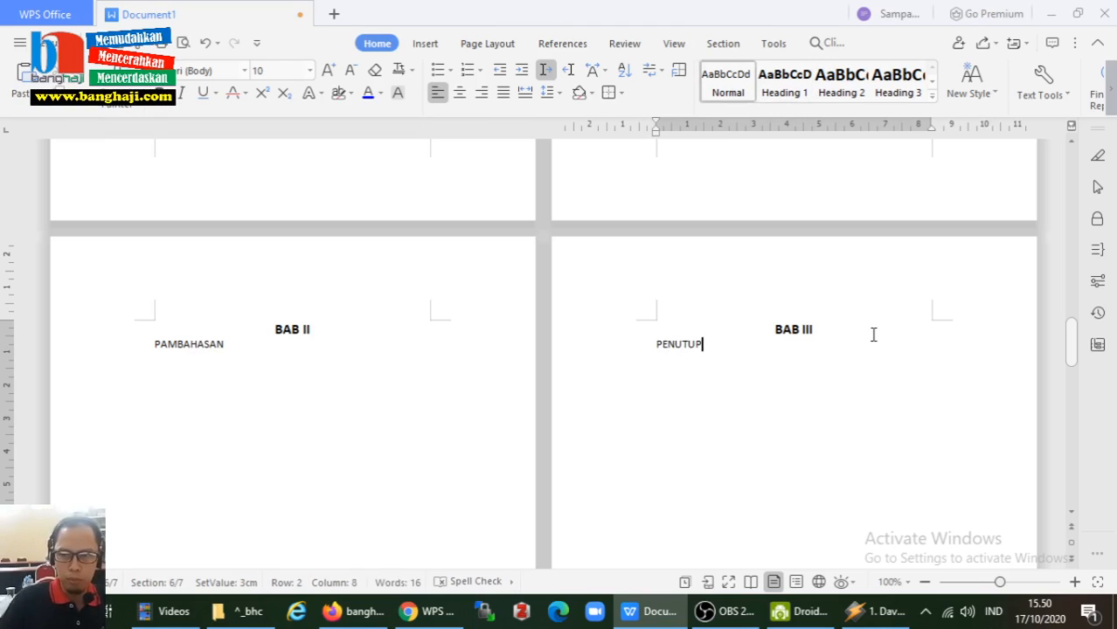
Step: Center the PENDAHULUAN line below BAB I and make it bold
scroll(873, 335, up, 10)
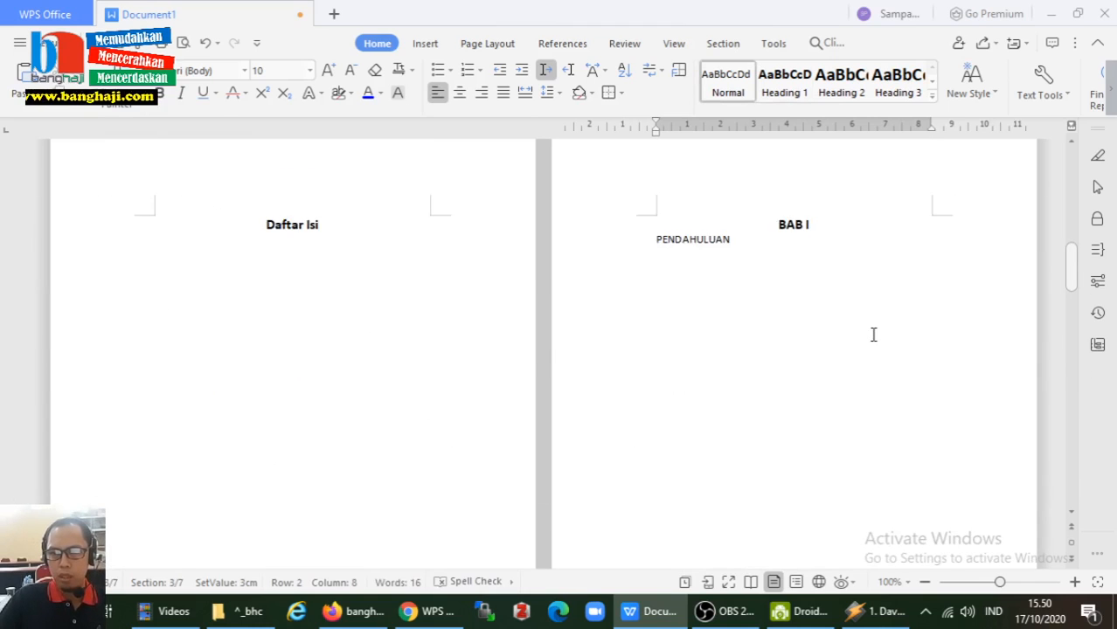
scroll(873, 335, up, 3)
scroll(873, 335, down, 3)
click(696, 196)
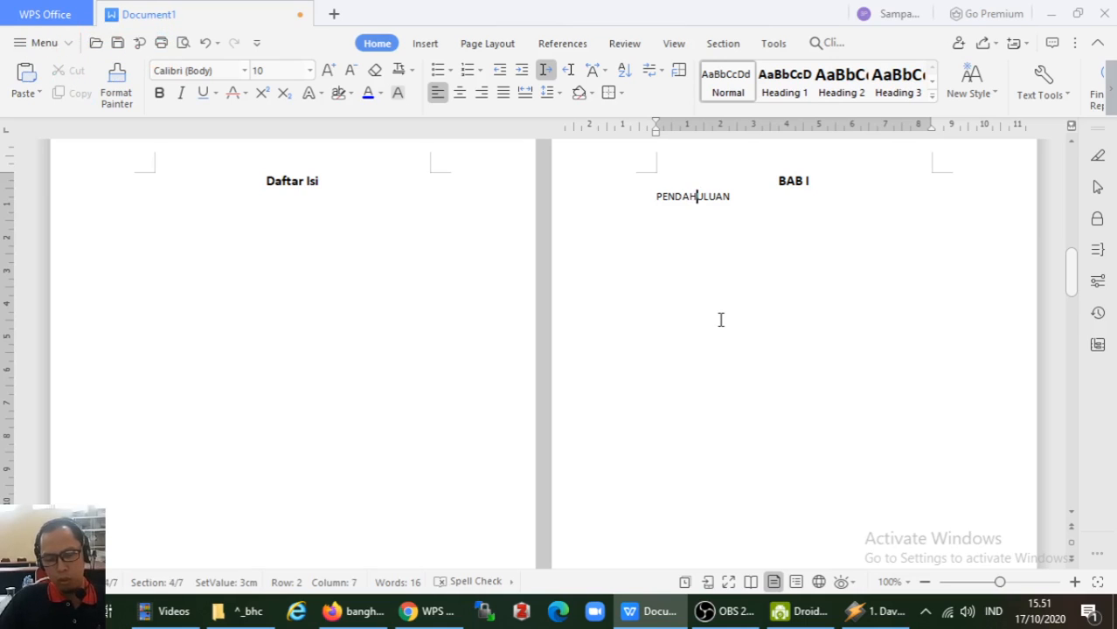
key(ctrl+e)
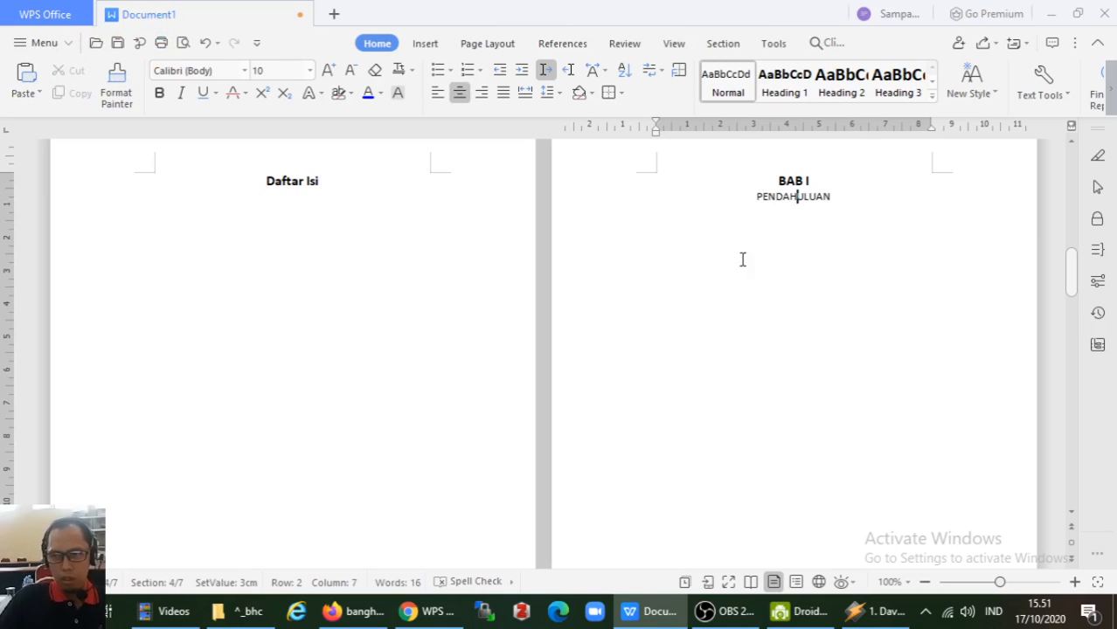
click(618, 200)
key(ctrl+b)
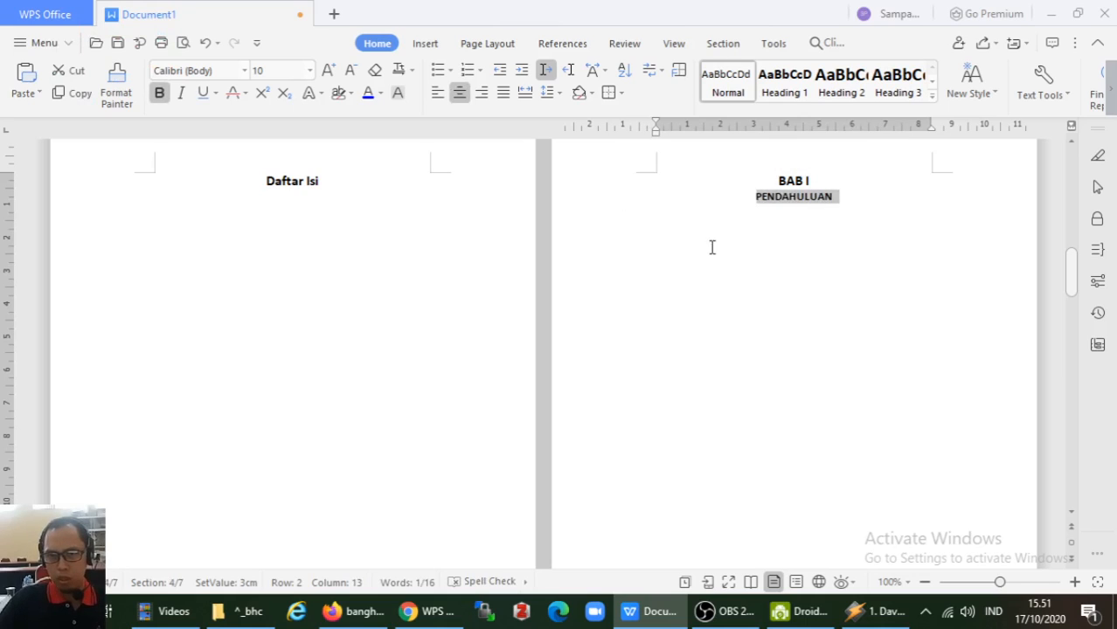
click(818, 199)
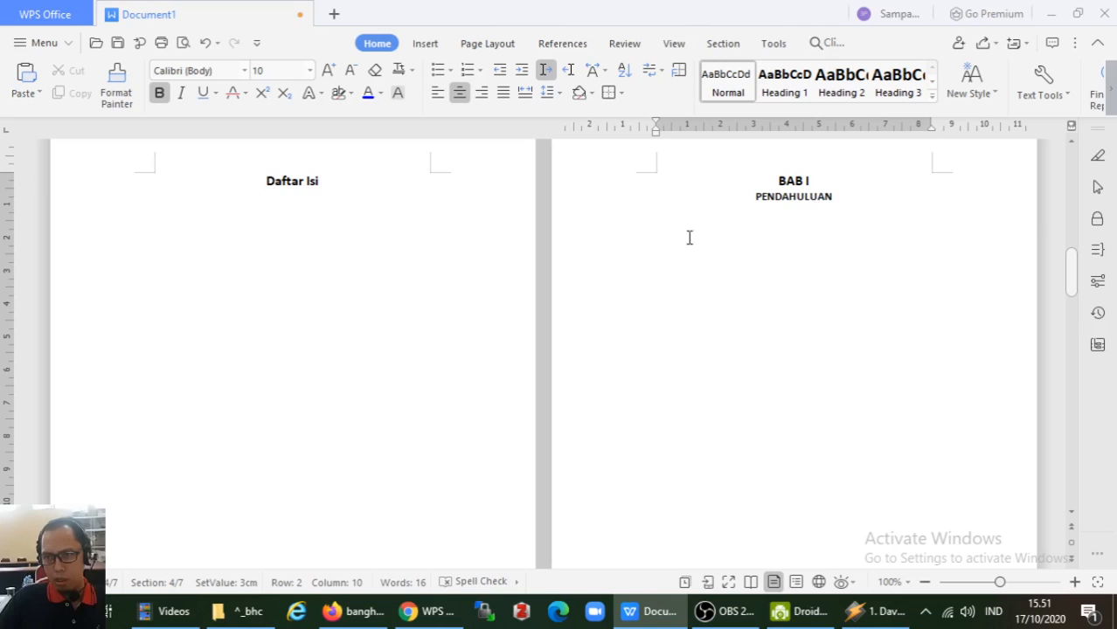
scroll(611, 345, down, 10)
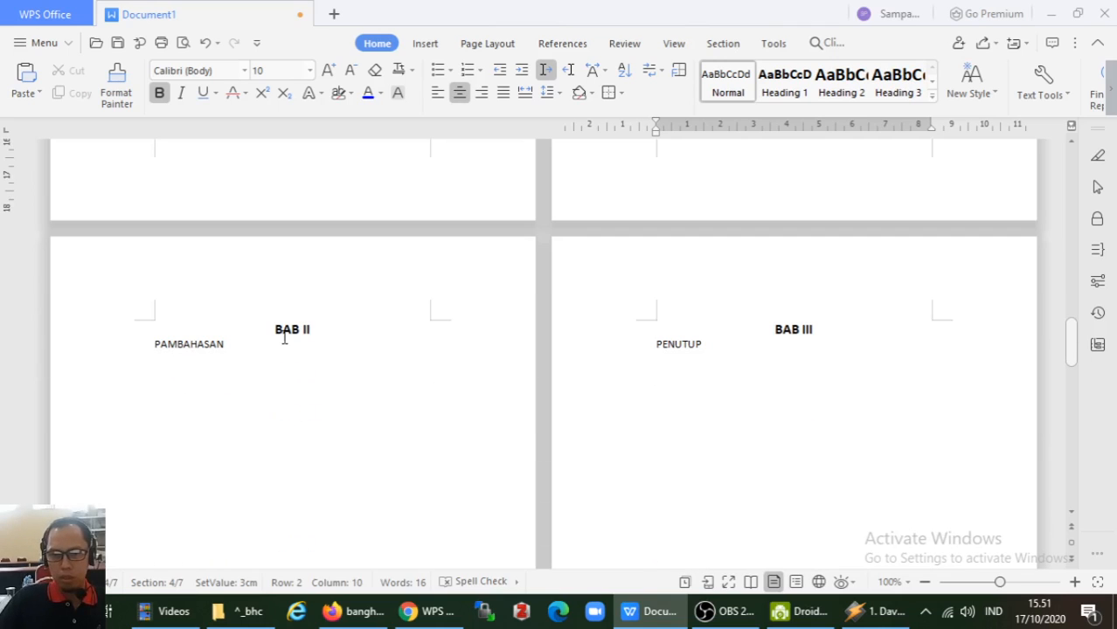
Step: Correct PAMBAHASAN below BAB II to PEMBAHASAN, then center the line and make it bold
click(87, 354)
click(169, 346)
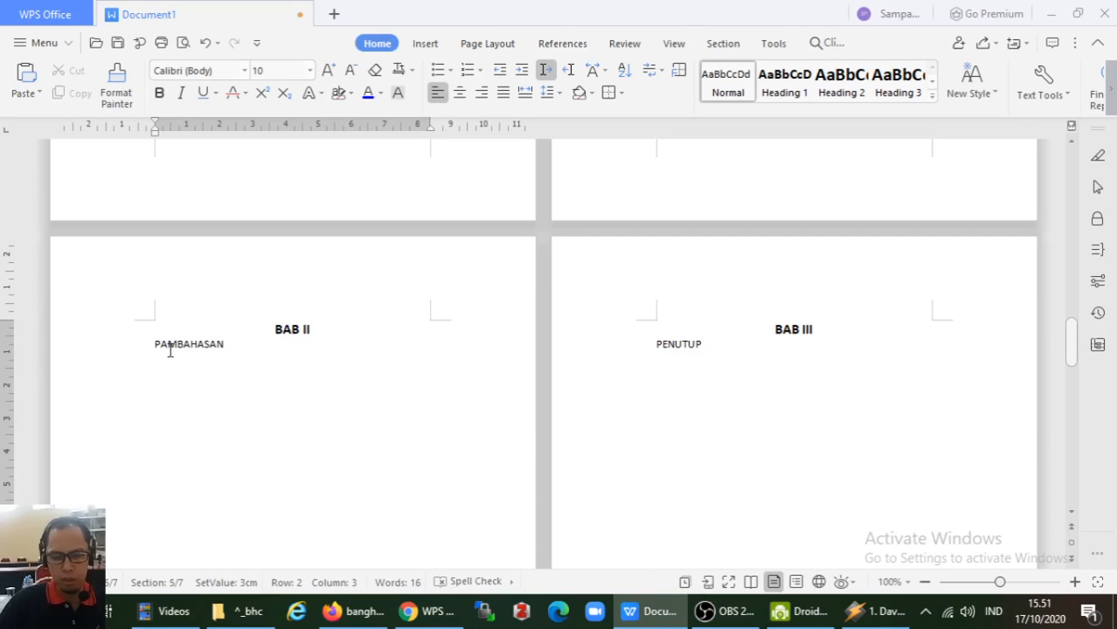
key(BackSpace)
text(E)
click(109, 352)
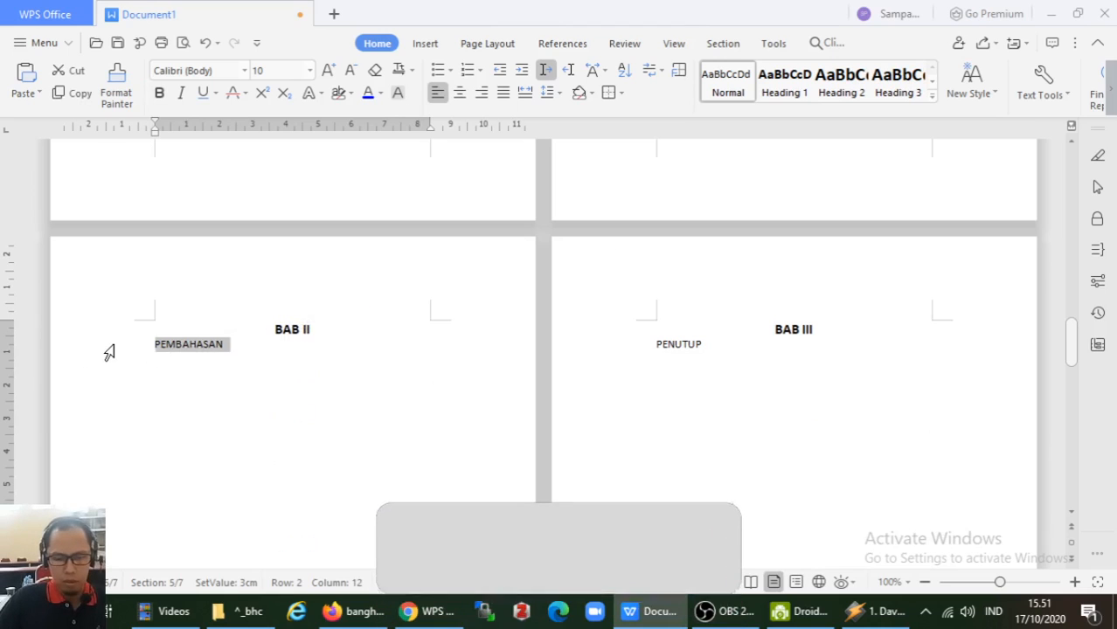
key(ctrl+e)
key(ctrl+b)
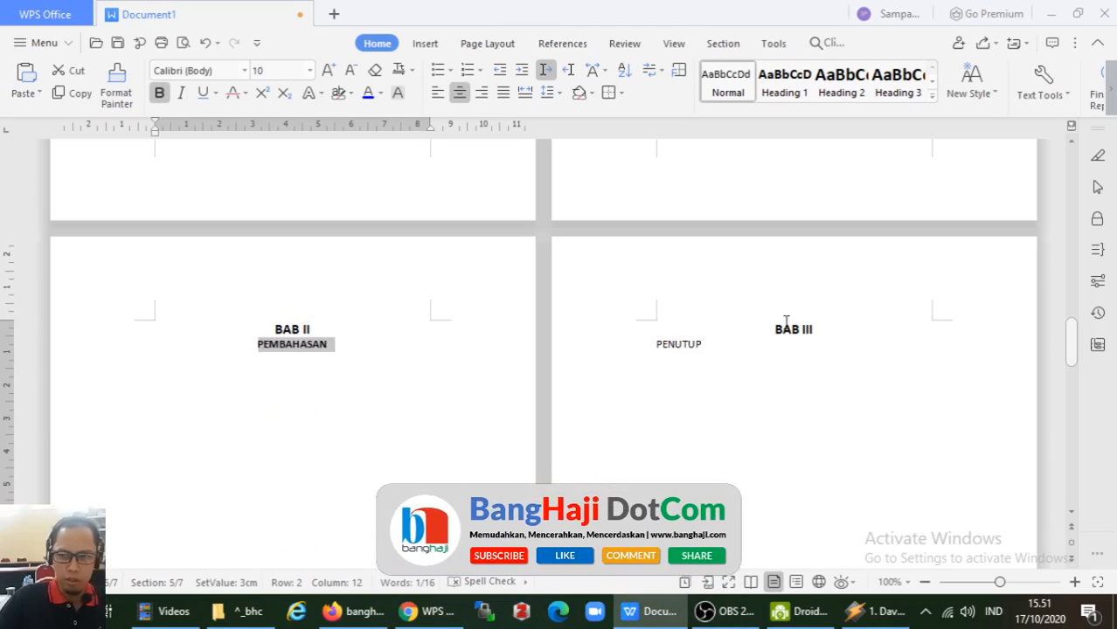
Step: Center the PENUTUP line below BAB III and make it bold
click(604, 353)
key(ctrl+e)
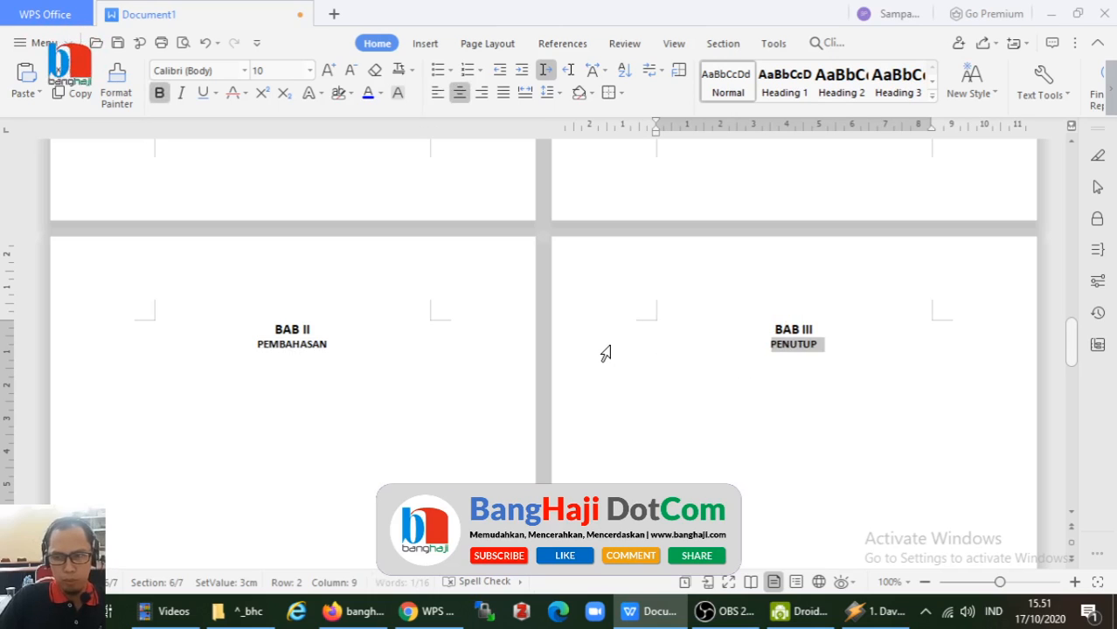
key(ctrl+b)
Step: Add the lettered subheading "A. Latar Belakang" below PENDAHULUAN, leaving blank lines between them
scroll(972, 361, down, 10)
scroll(880, 374, up, 6)
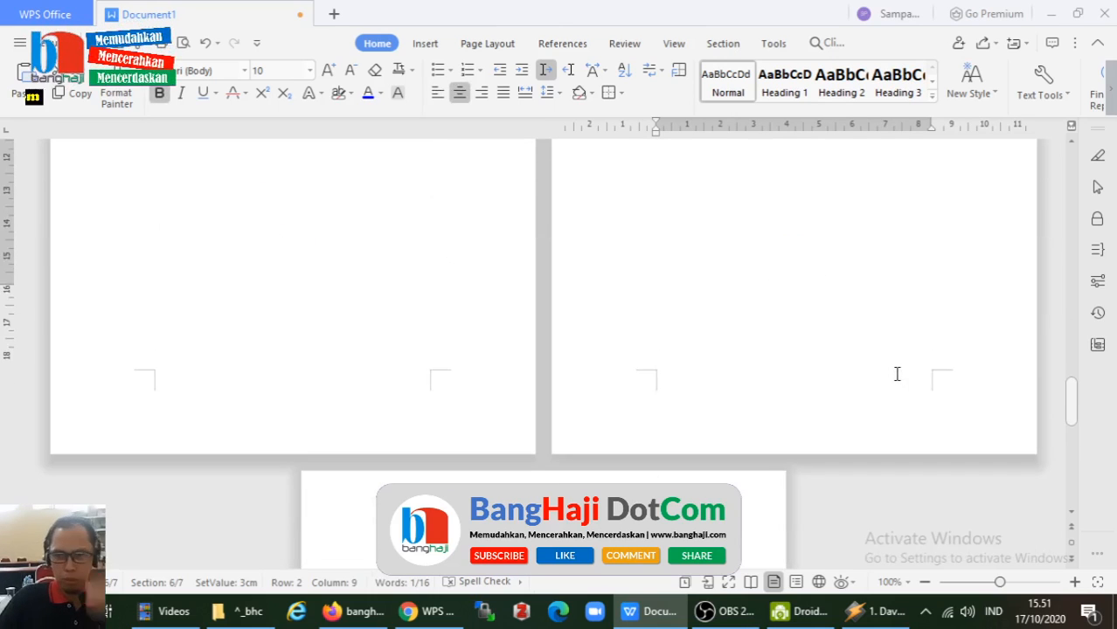
scroll(722, 336, up, 15)
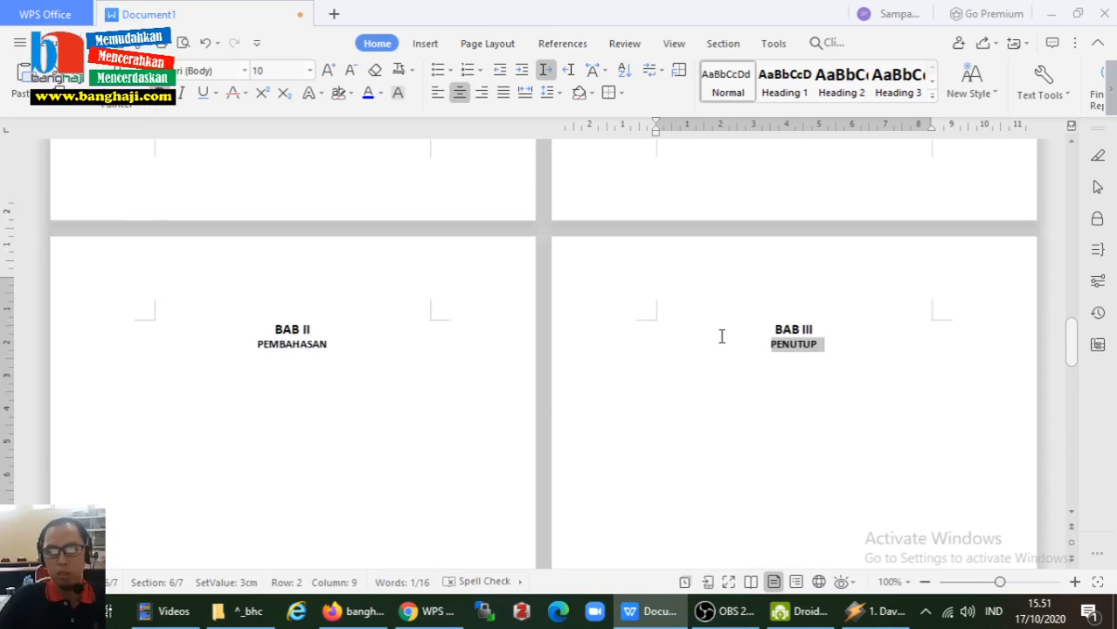
scroll(722, 337, up, 3)
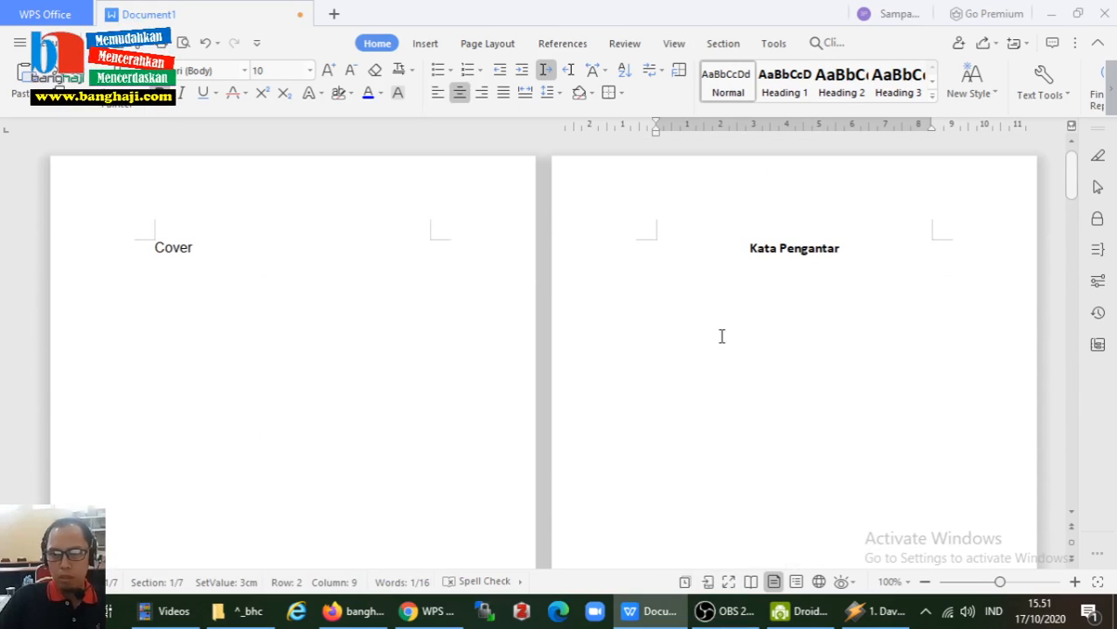
scroll(738, 336, down, 10)
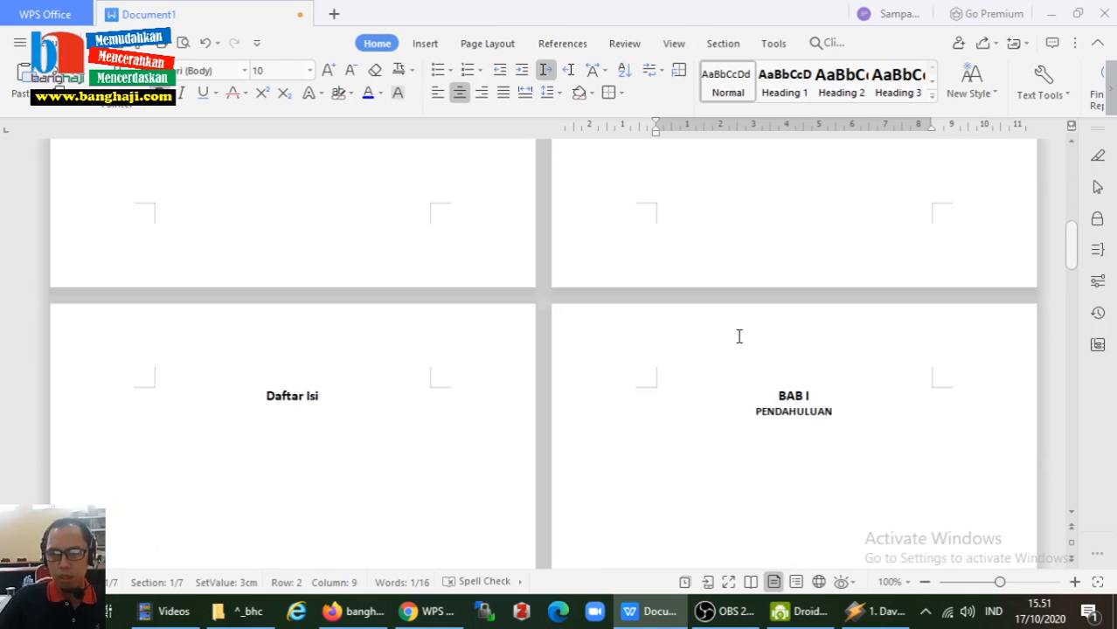
click(709, 265)
click(665, 260)
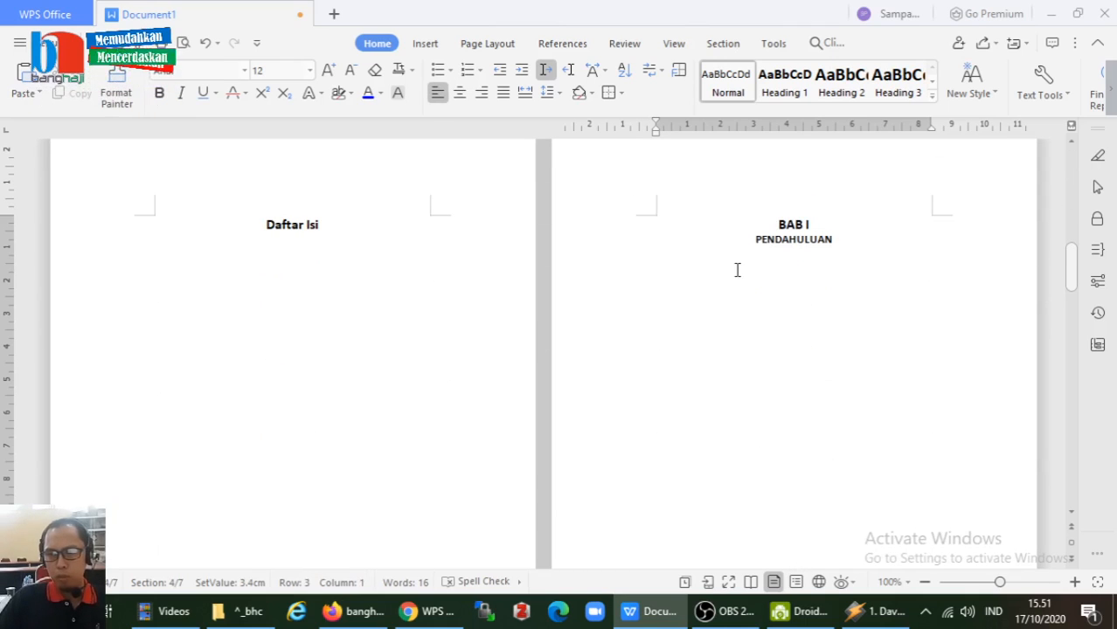
key(Return)
key(Return)
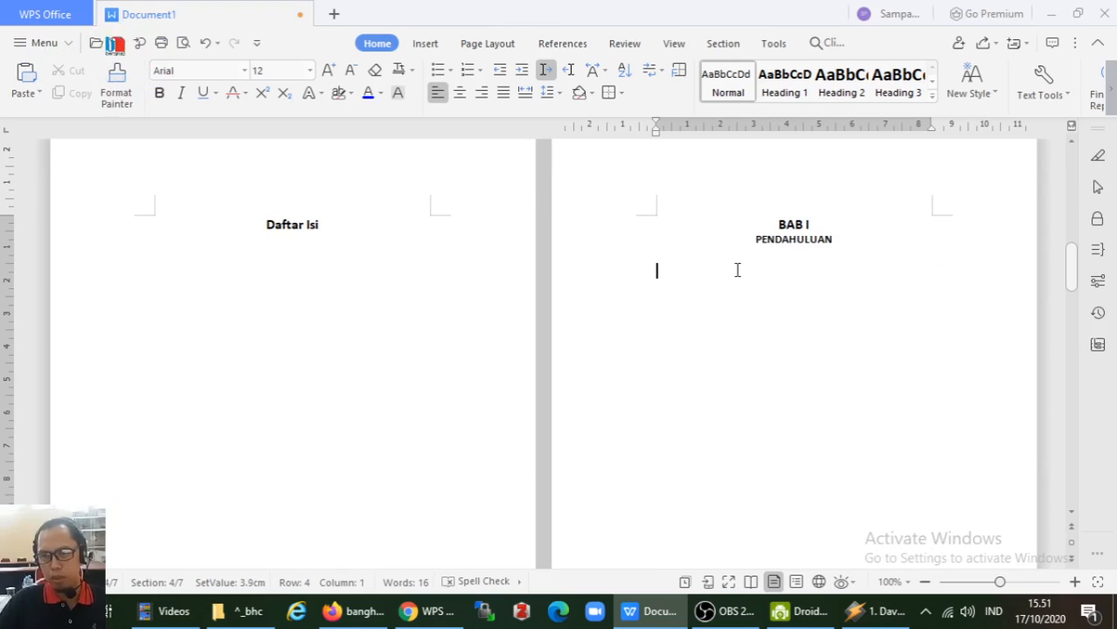
text(A. )
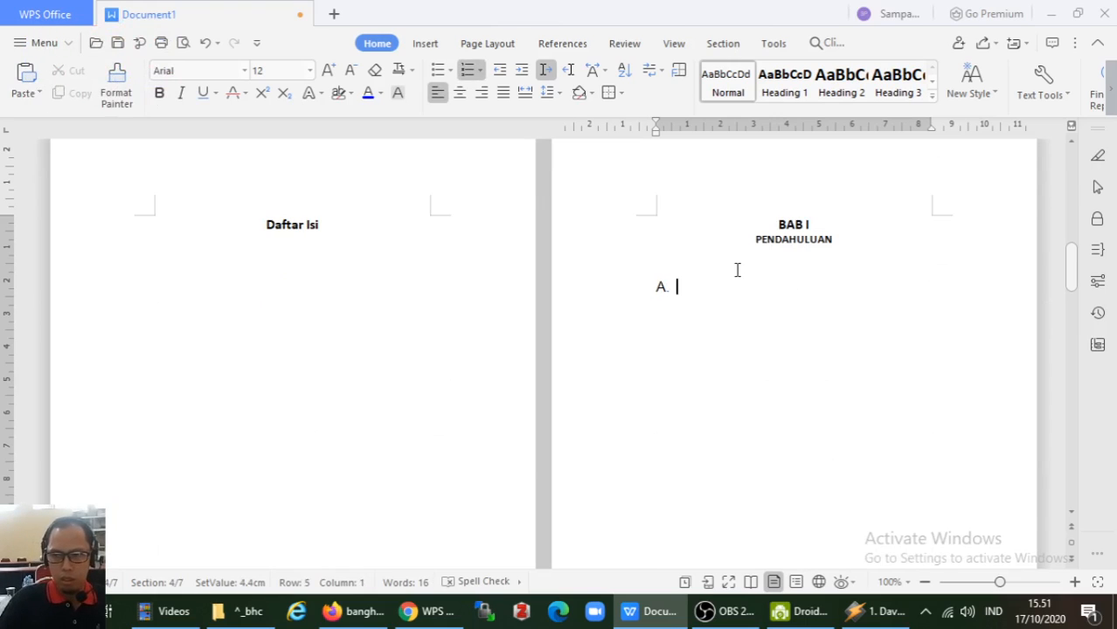
text(Latar)
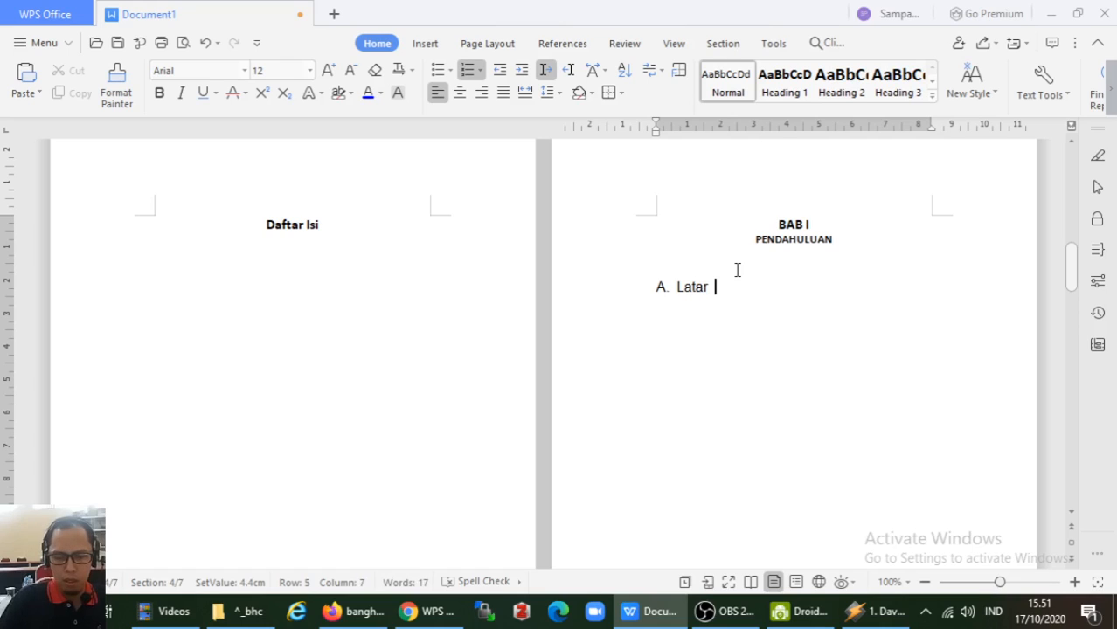
text( Belakang)
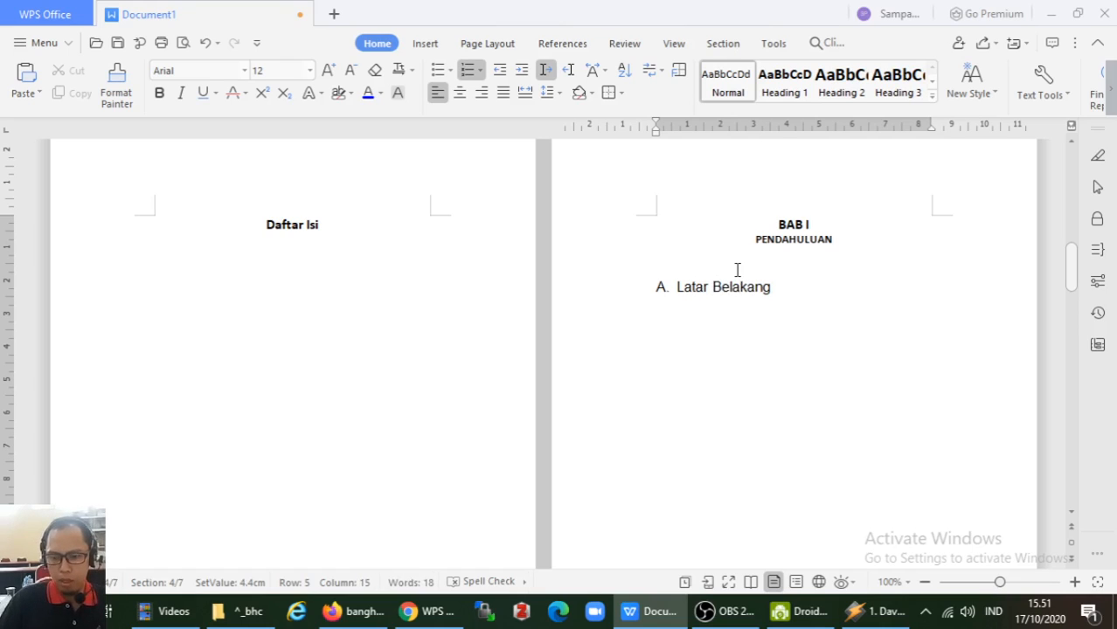
Step: Leave a block of empty lines below Latar Belakang and add the subheading "B. Rumusan Masalah"
key(Return)
key(Return)
key(Return)
key(Return)
key(Return)
key(Return)
key(Return)
key(Return)
key(Return)
key(Return)
key(Return)
key(Return)
key(Return)
key(Return)
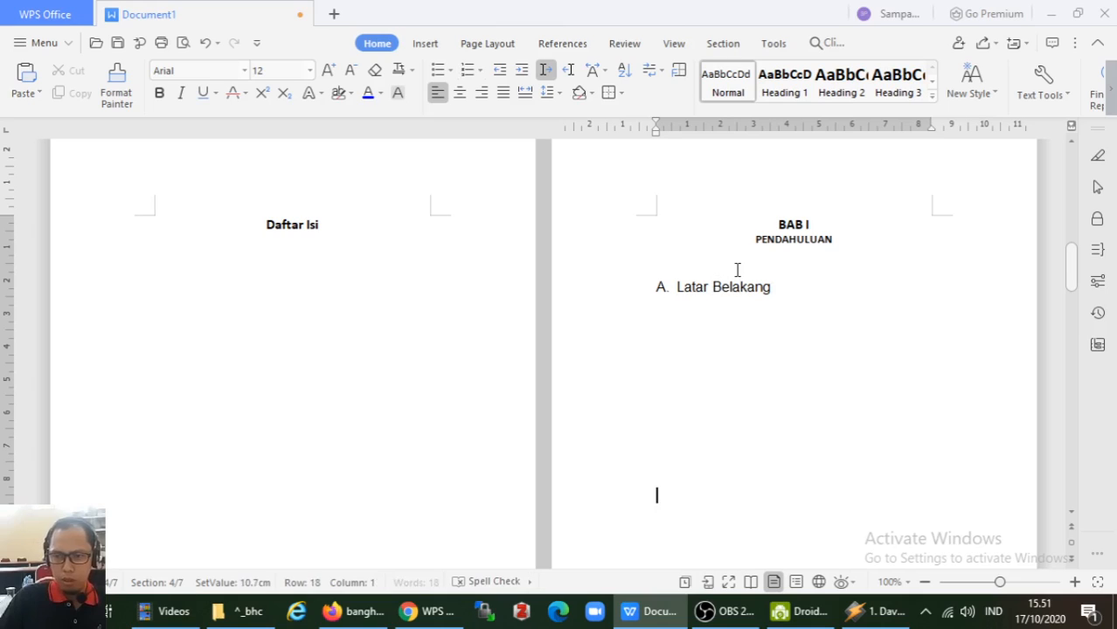
key(Return)
key(Return)
text(B. )
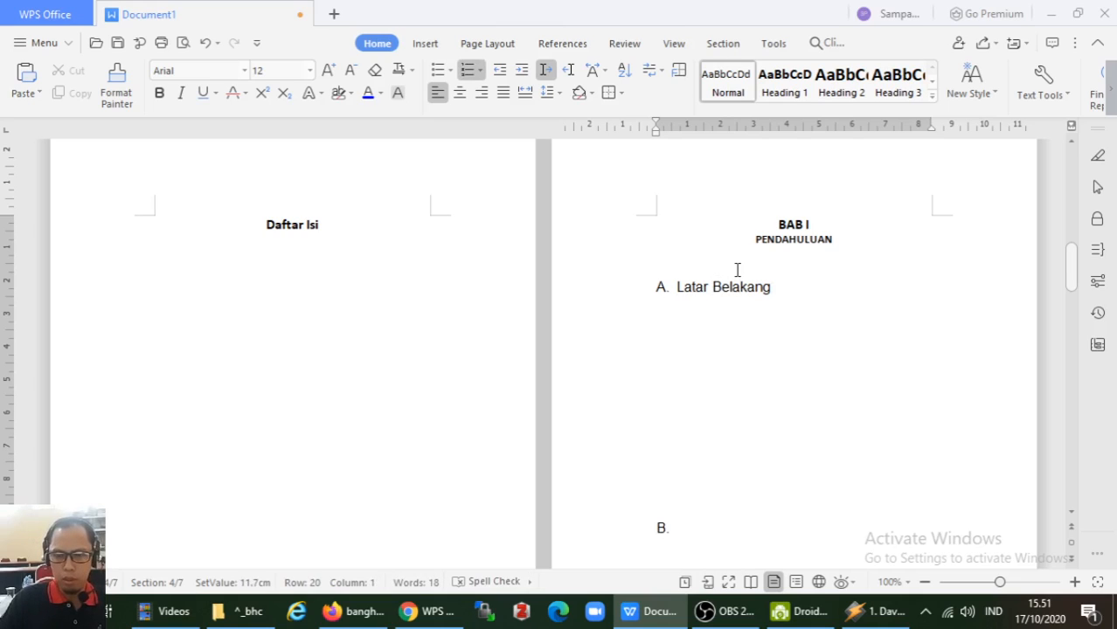
text(Rumusan Masalah)
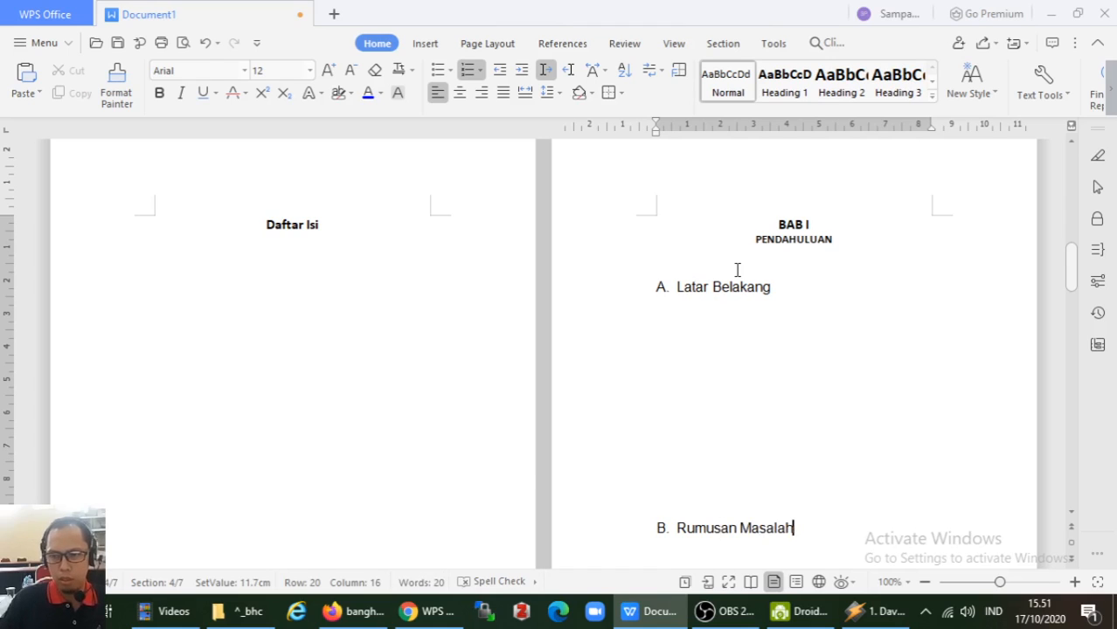
Step: Leave a block of empty lines below Rumusan Masalah and add the subheading "C. Batasan Masalah"
key(Down)
key(Up)
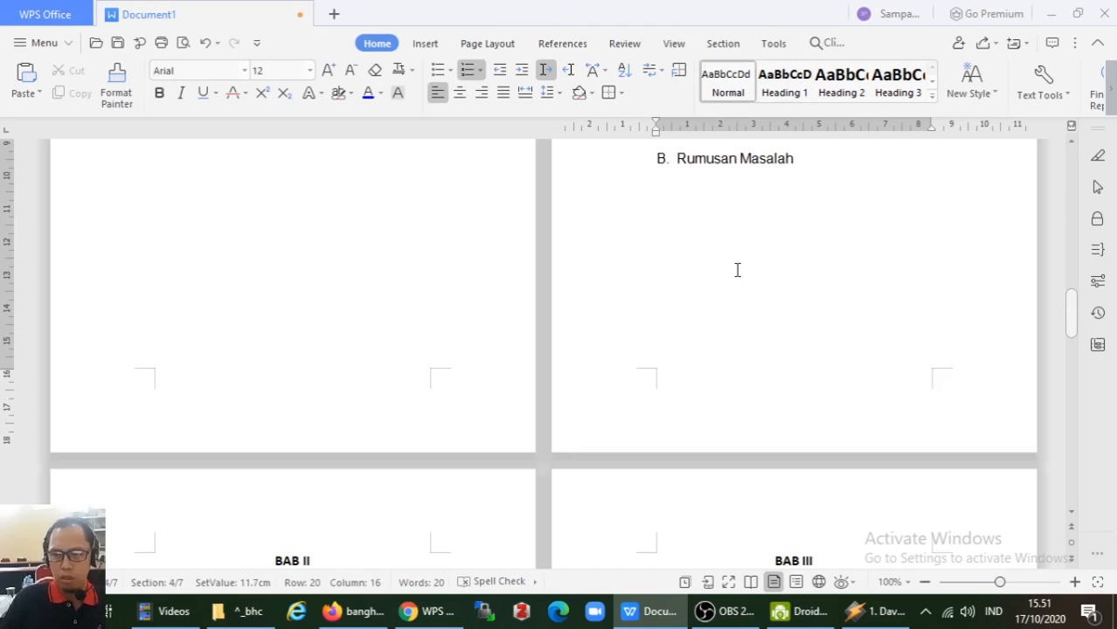
key(Return)
key(Return)
key(Return)
key(Return)
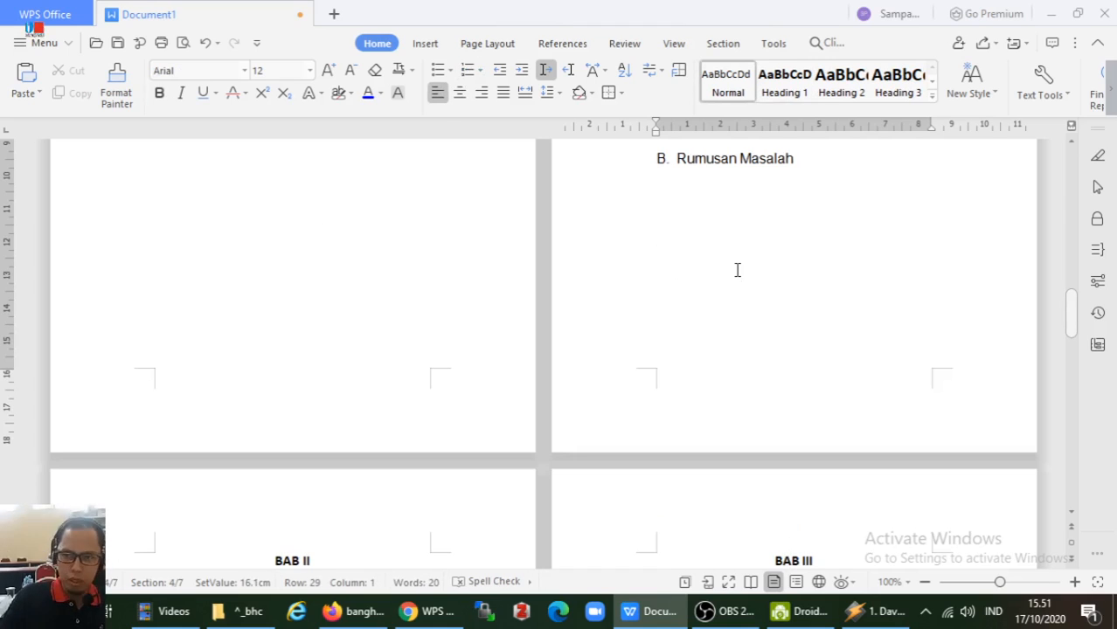
key(Return)
key(Return)
key(Return)
key(Return)
key(Return)
text(C. )
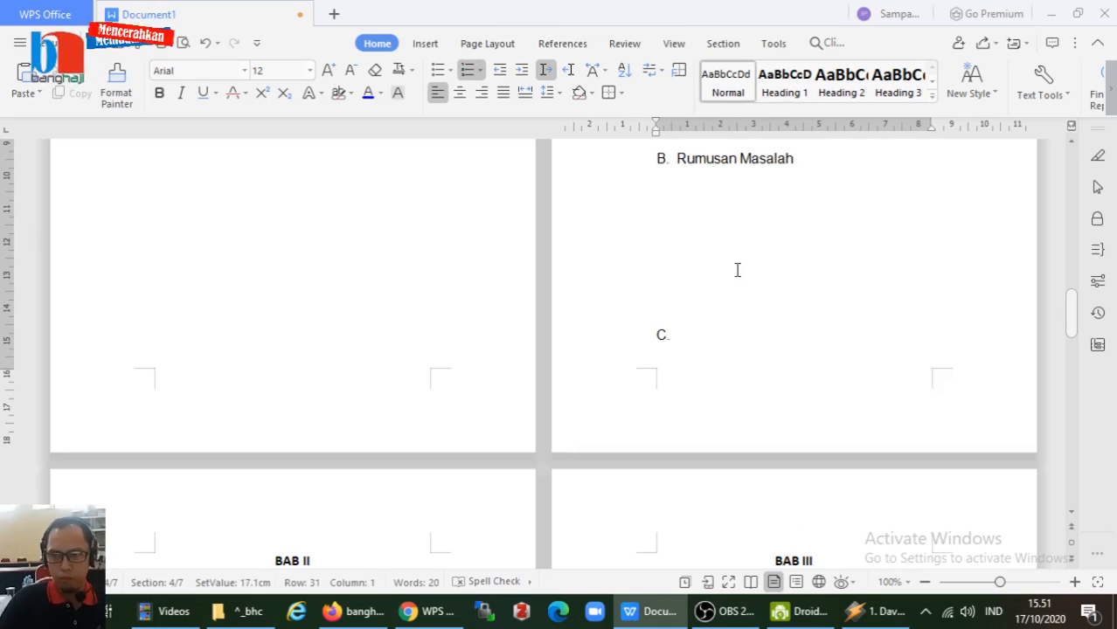
text(Batasan Masalah)
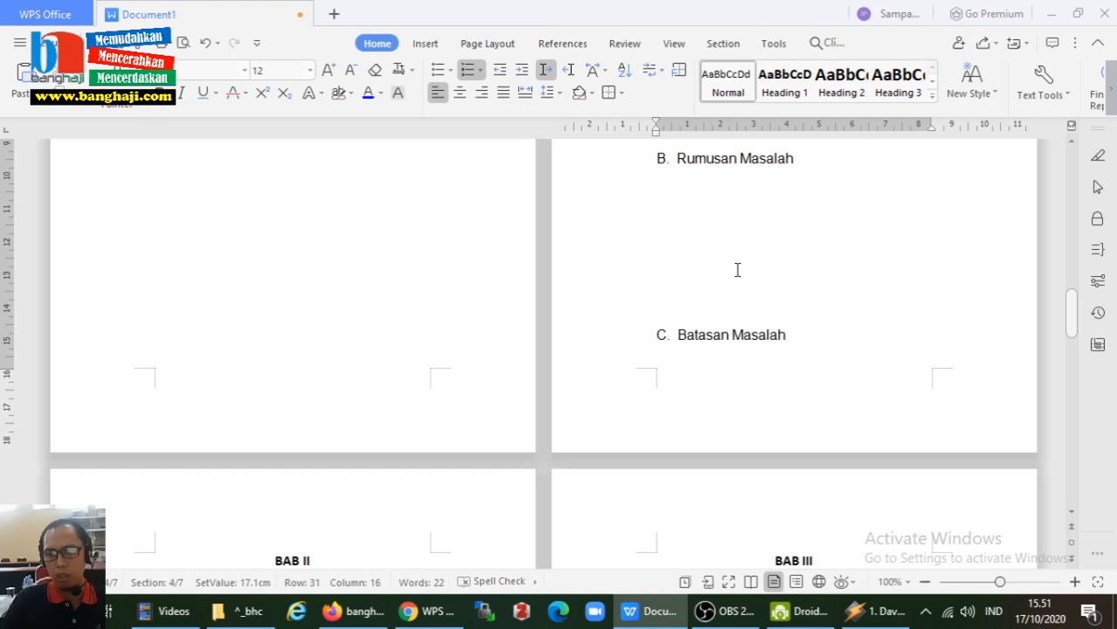
Step: Insert a page break after Batasan Masalah and add the subheading "D. Manfaat" on the new page, with empty lines below it
key(ctrl+Return)
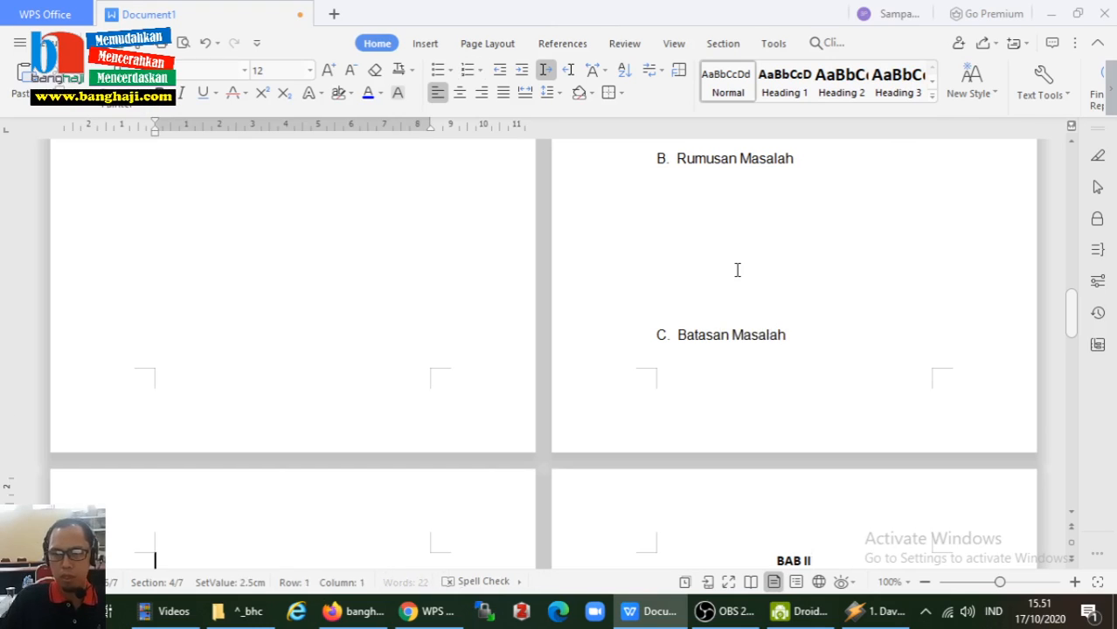
scroll(737, 271, down, 2)
text(D.)
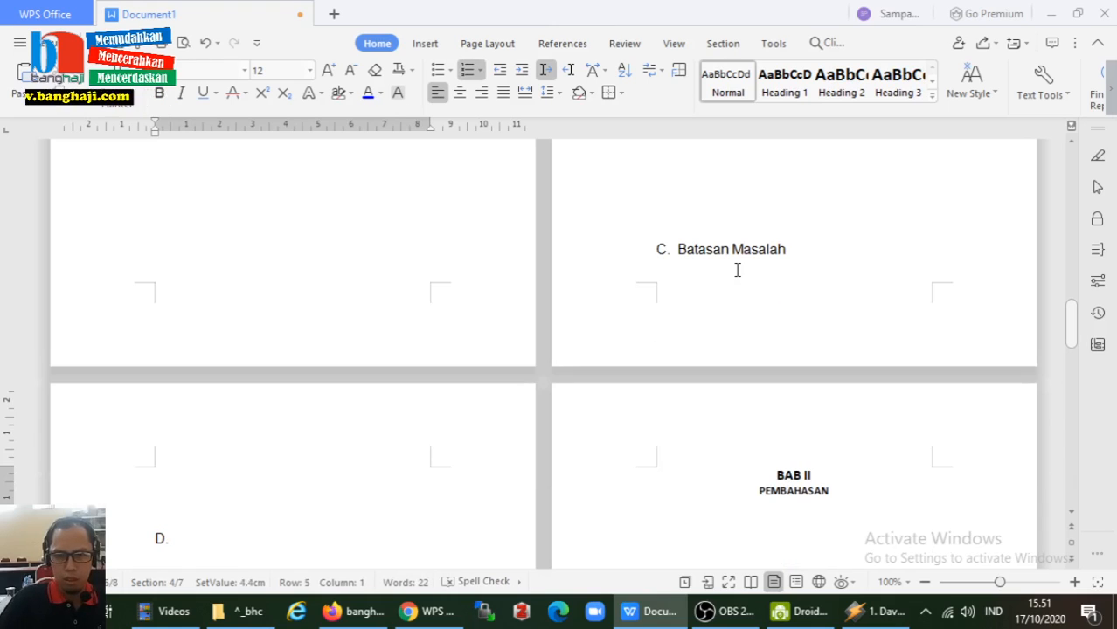
text( Manfaat)
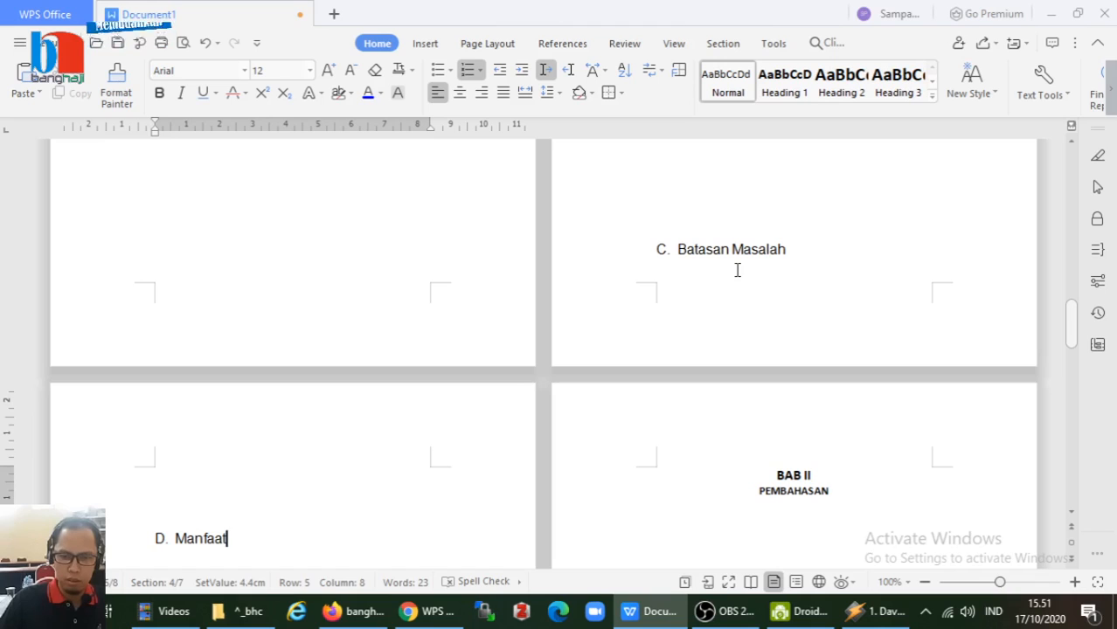
key(Return)
key(Return)
key(Return)
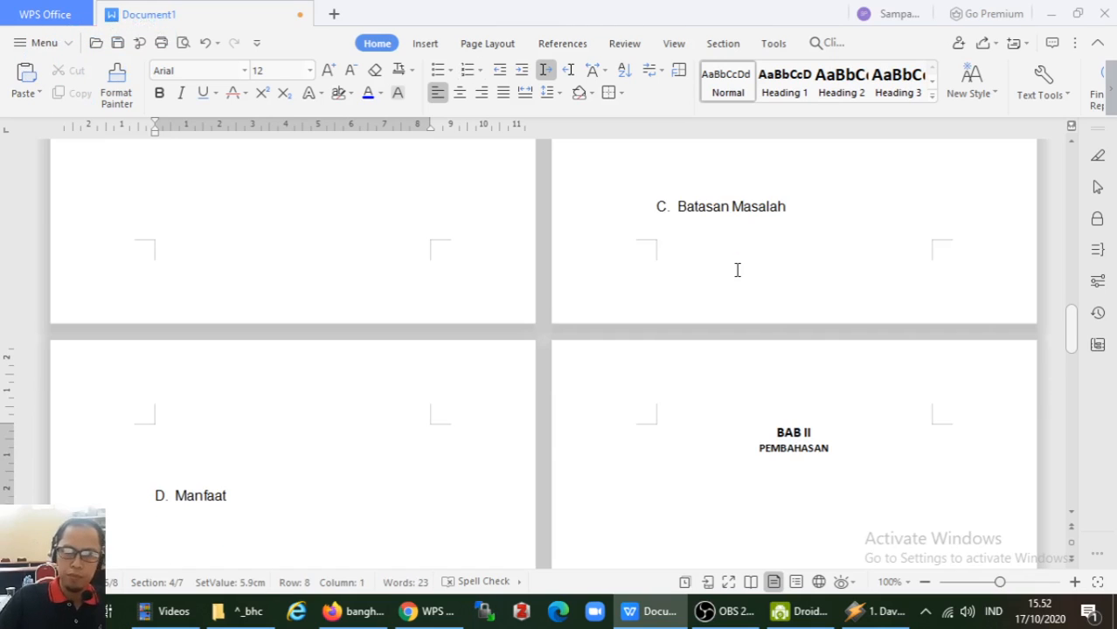
Step: Add the lettered subheading "A. Kajian Teori" below the PEMBAHASAN title of BAB II
scroll(933, 366, down, 3)
click(759, 349)
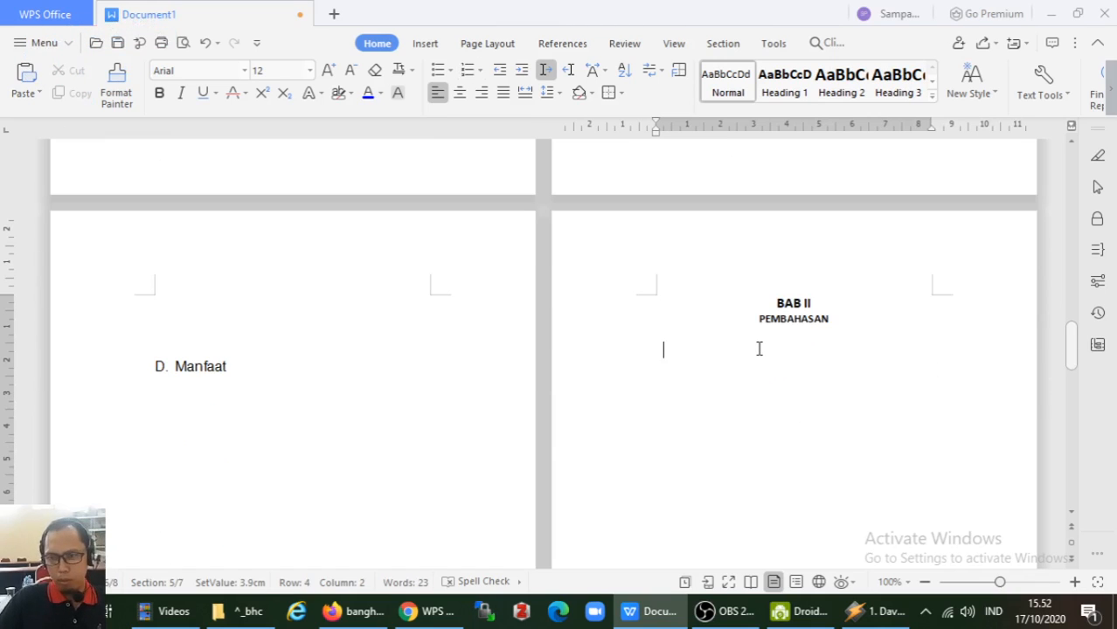
text(A. )
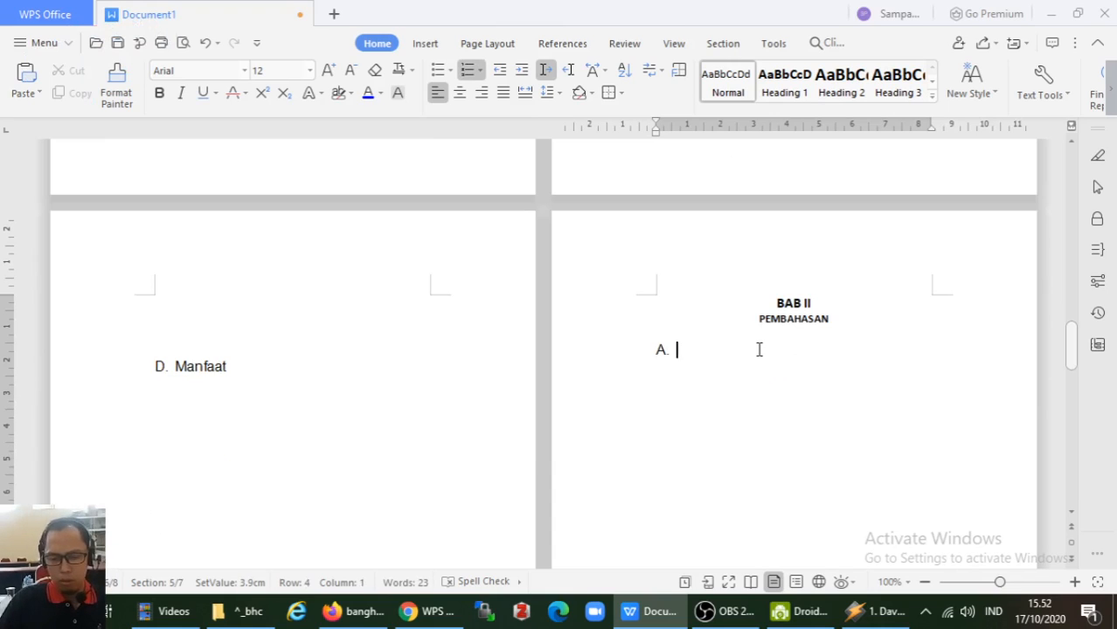
text(Ka)
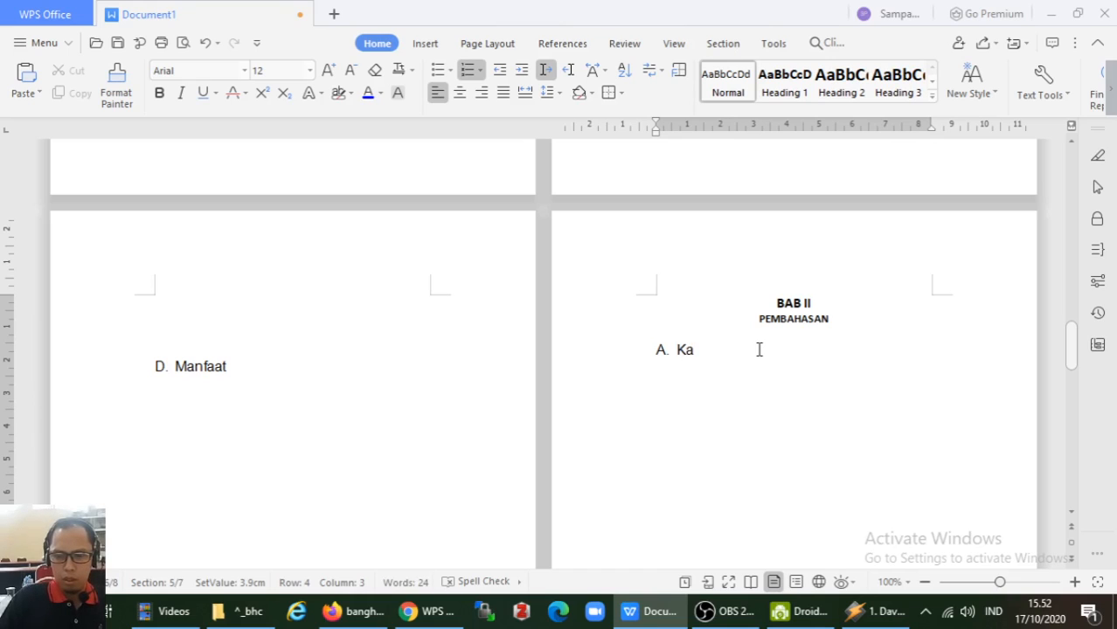
text(jian Teo)
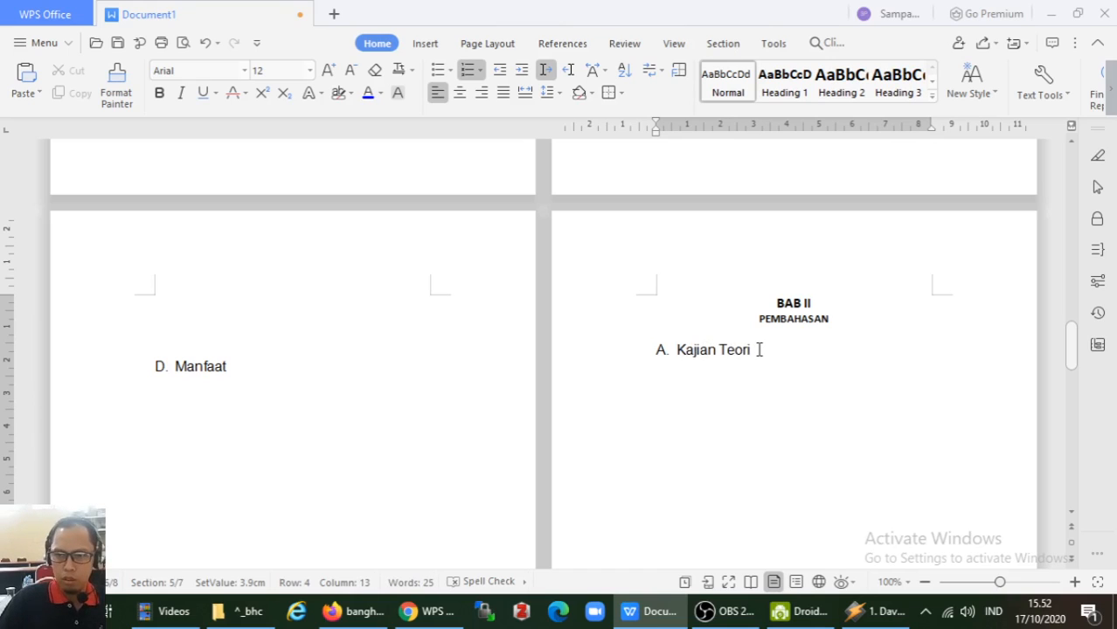
text(ri)
Step: Leave a block of empty lines below Kajian Teori and add the subheading "B. Metode"
key(Return)
key(Return)
key(Return)
key(Return)
key(Return)
key(Return)
key(Return)
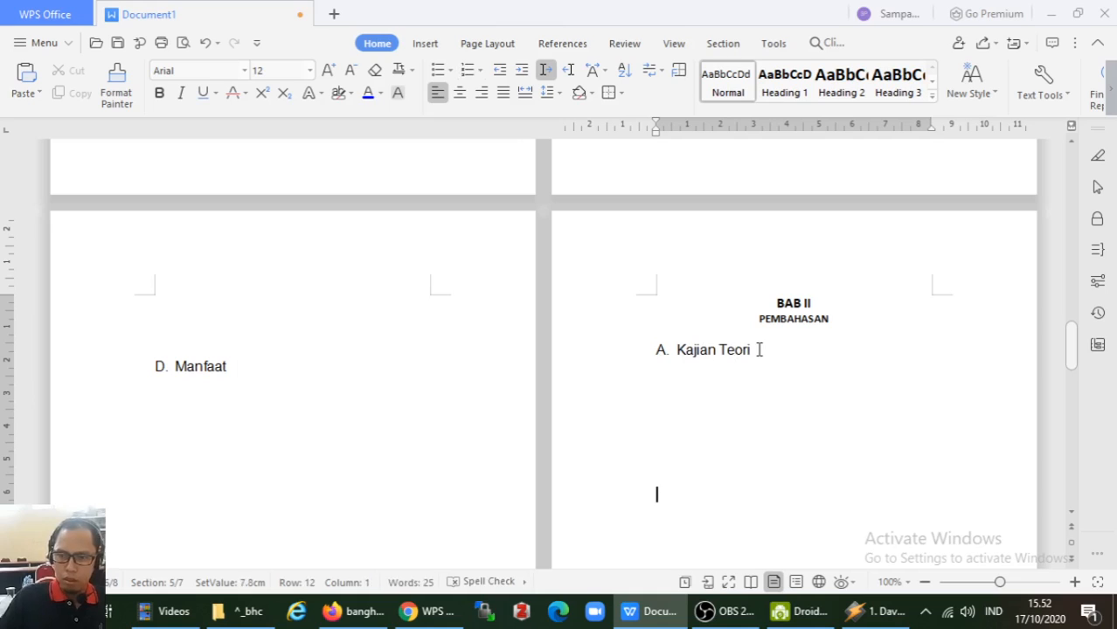
key(Return)
key(Return)
key(Return)
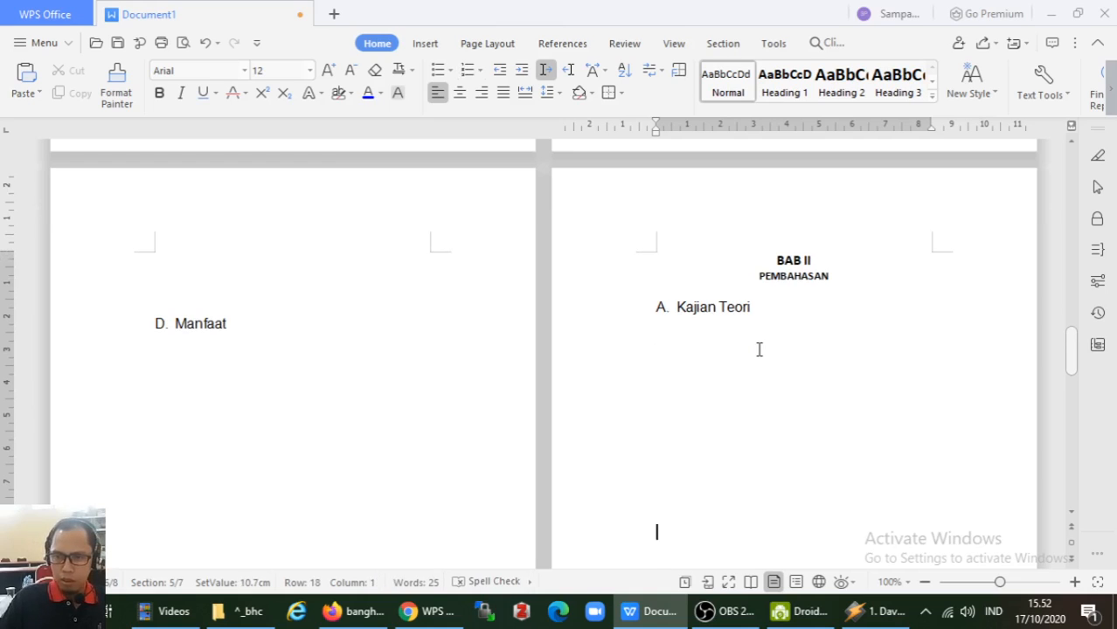
text(Metode)
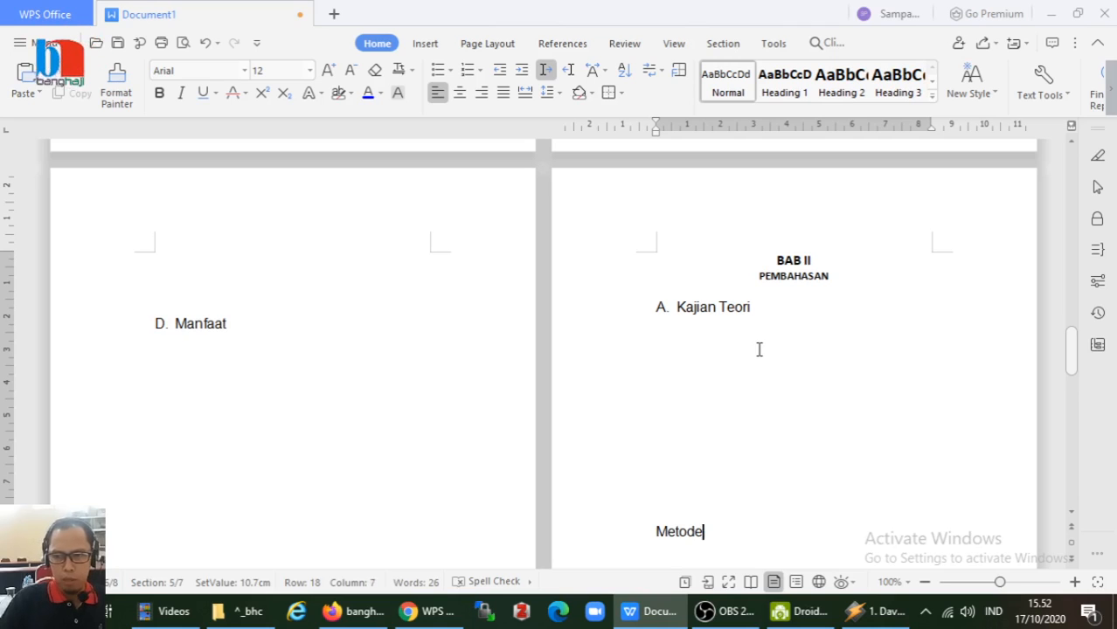
key(Left)
key(Left)
key(Left)
key(Left)
key(Left)
key(Left)
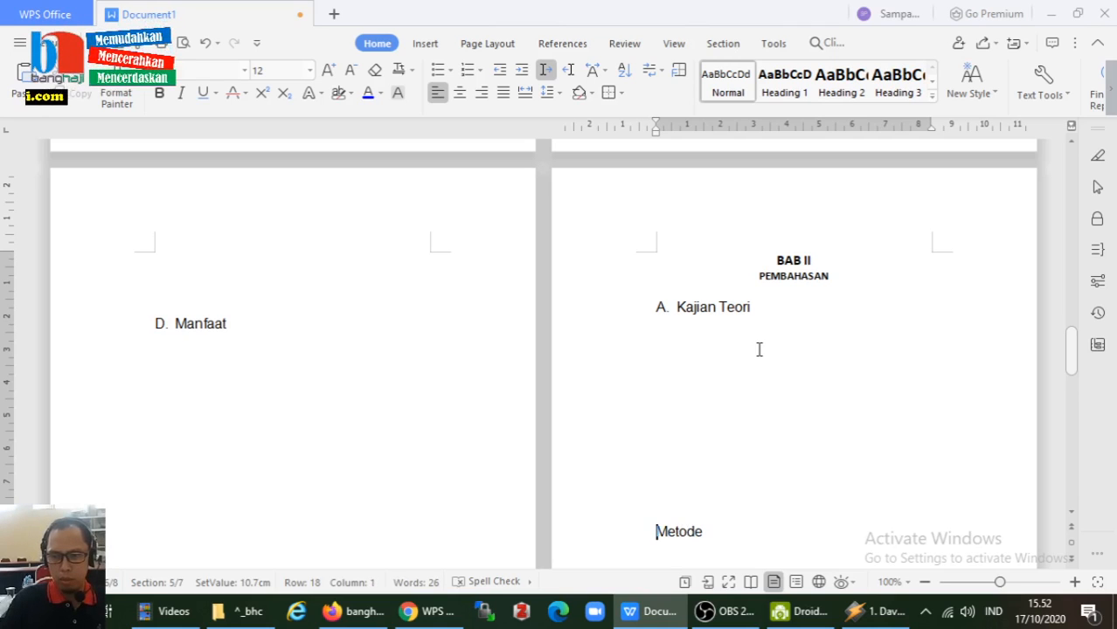
text(B.)
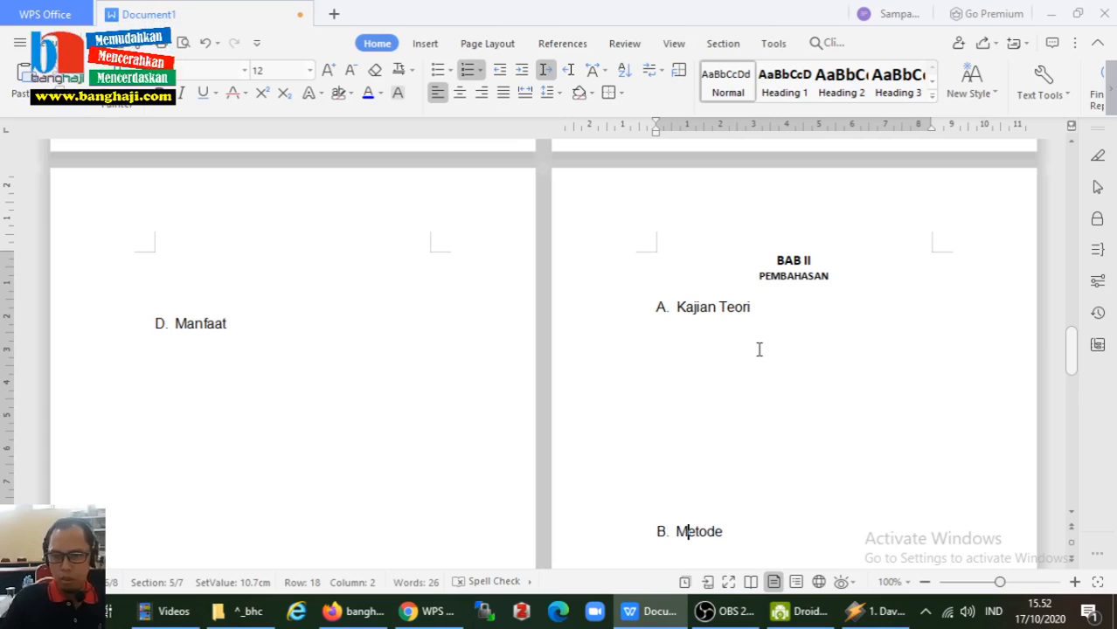
Step: Leave a block of empty lines below Metode and add the subheading "C. Pembahasan" with empty lines below it
key(Down)
key(Left)
key(Return)
key(Return)
key(Return)
key(Return)
key(Return)
key(Return)
key(Return)
key(Return)
key(Return)
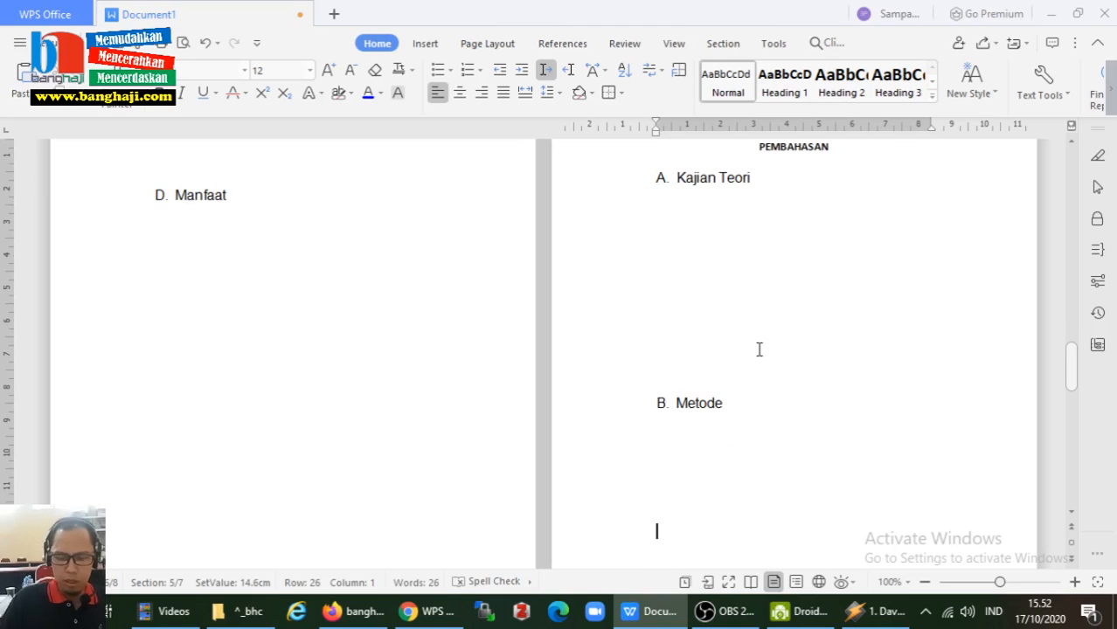
text(Pe)
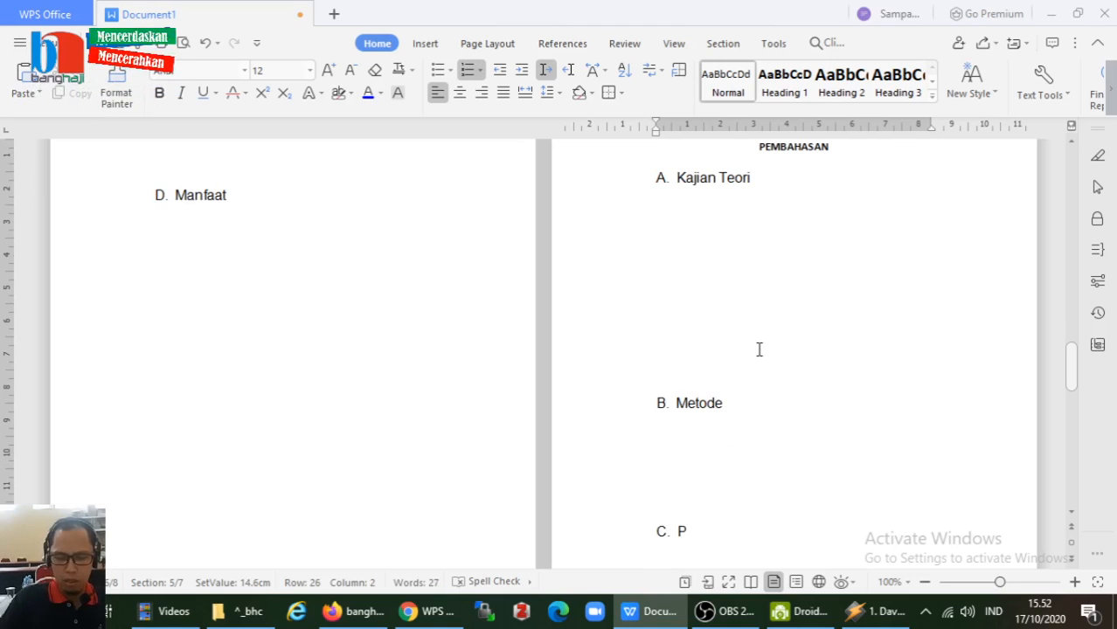
text(mbahasan)
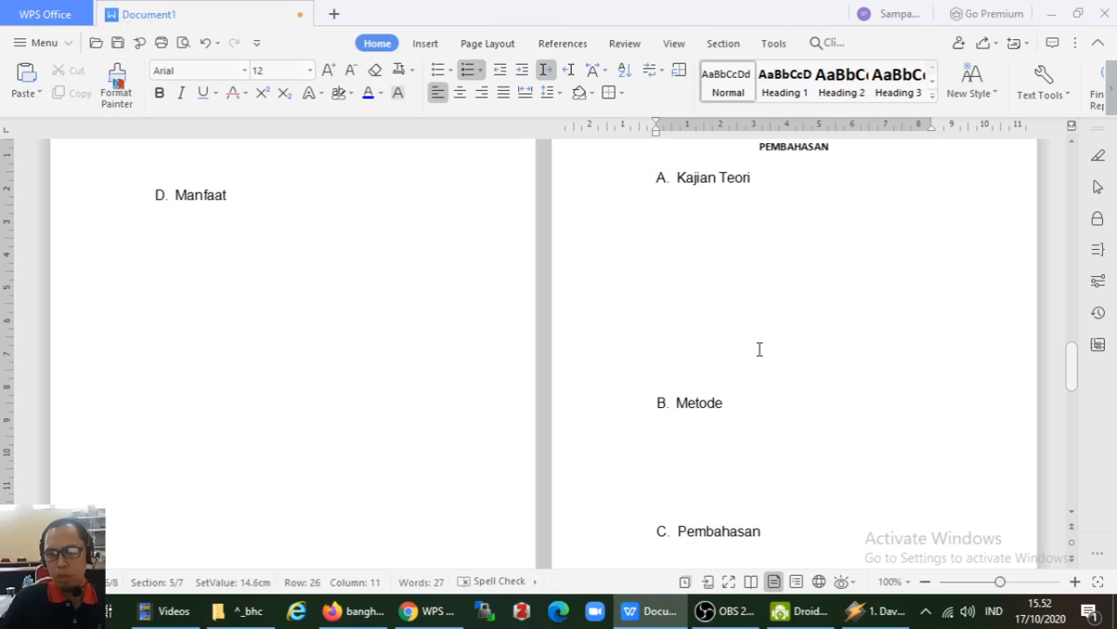
key(Return)
key(Return)
key(Return)
key(Return)
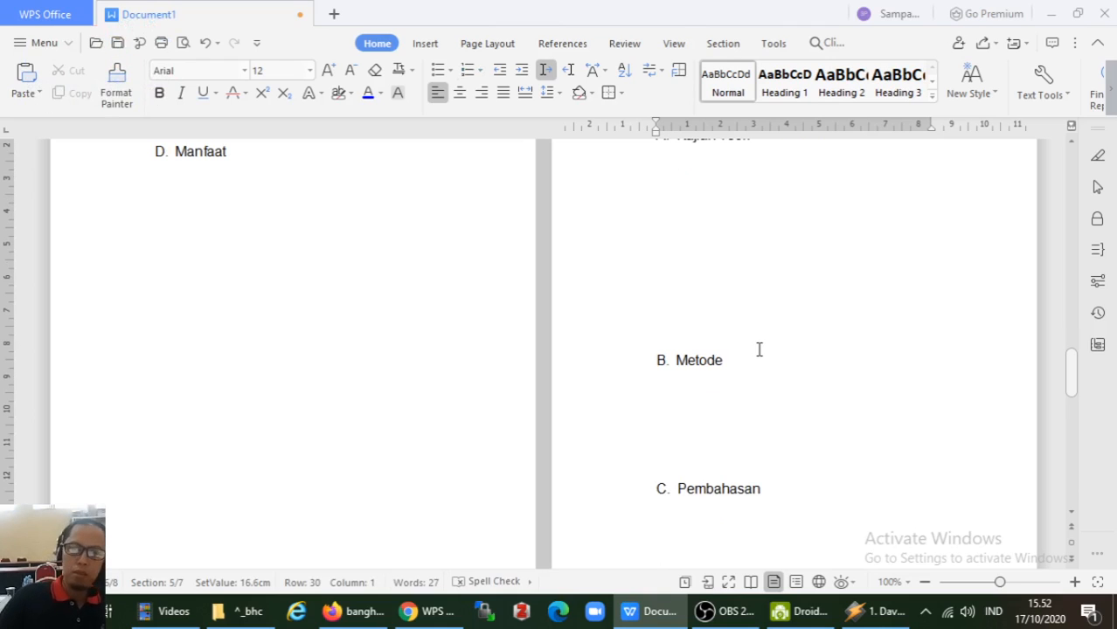
Step: Add the lettered subheading "A. Kesimpulan" below the PENUTUP title of BAB III
scroll(758, 350, down, 6)
click(302, 330)
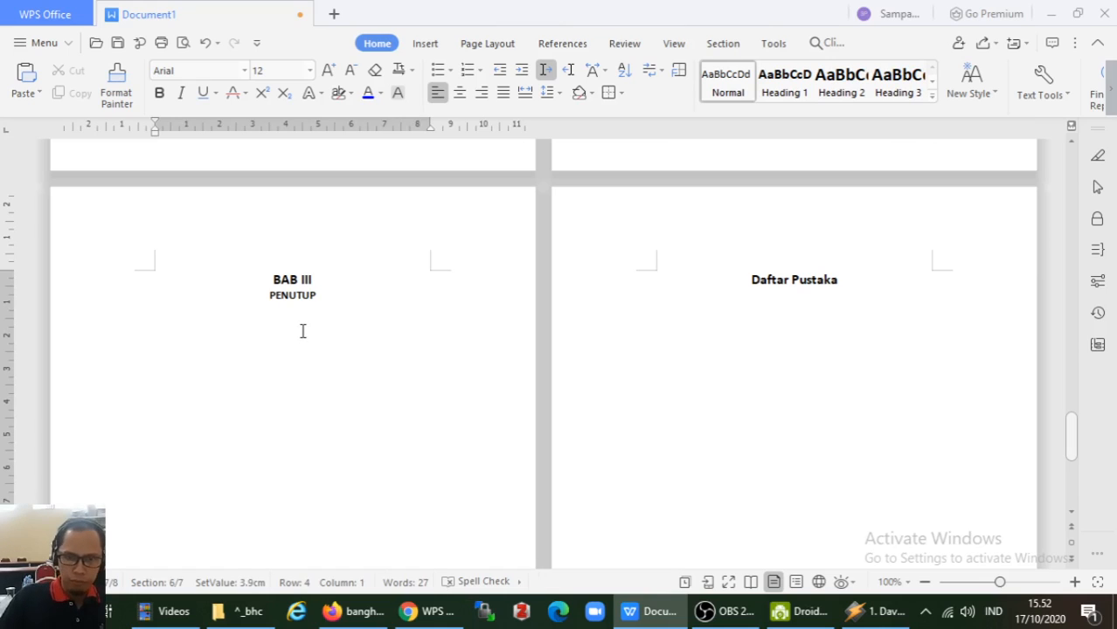
text(A. )
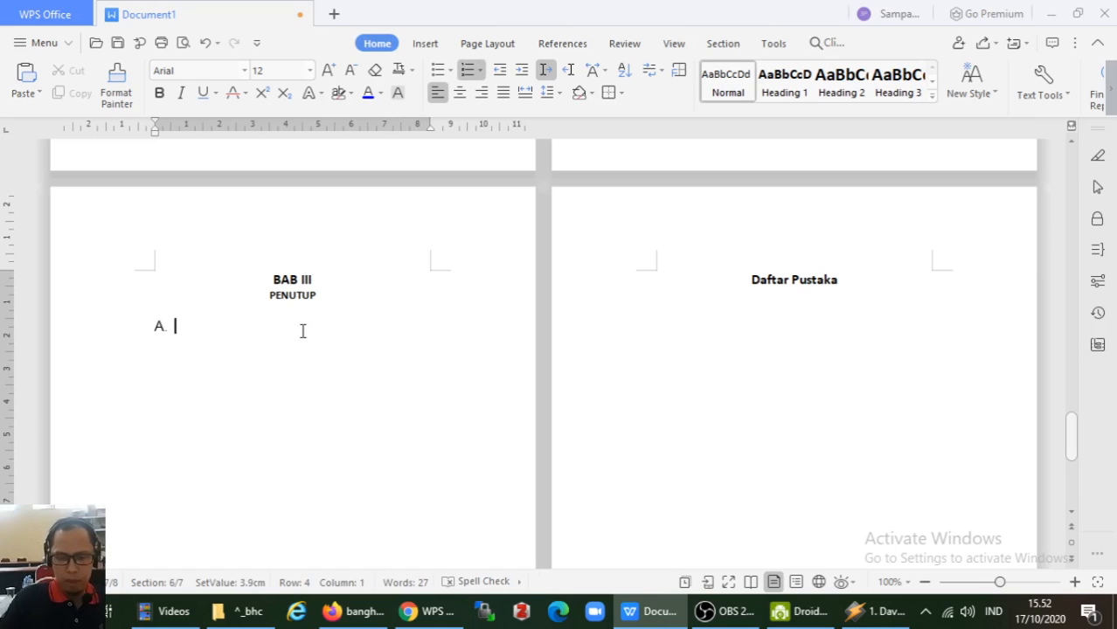
text(Kesimpulan)
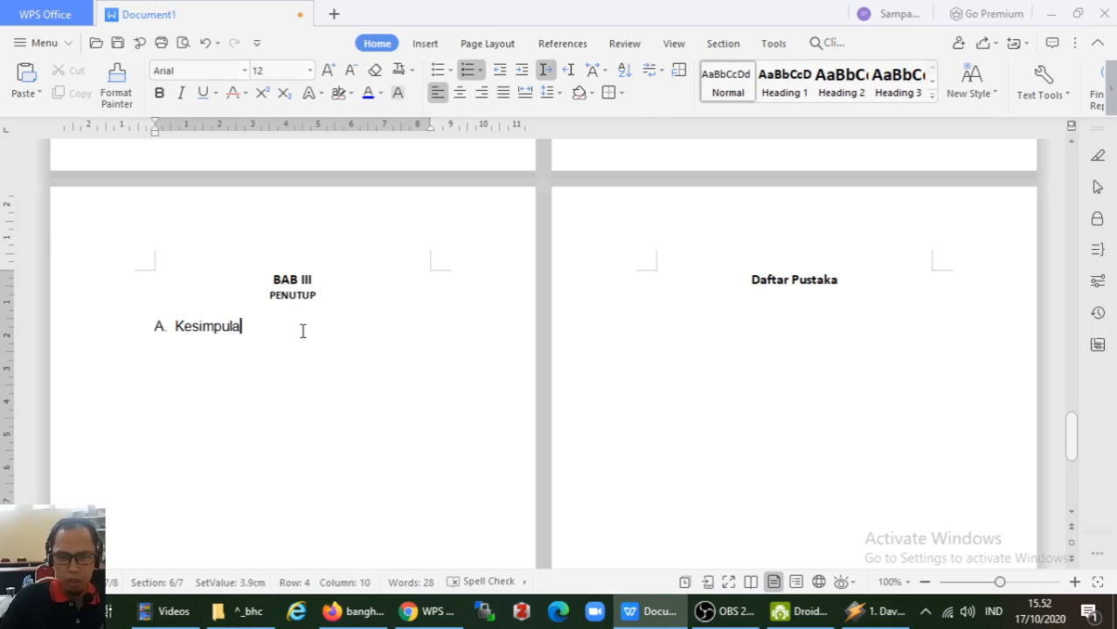
Step: Leave a block of empty lines below Kesimpulan and add the subheading "B. Saran" with empty lines below it
key(Return)
key(Return)
key(Return)
key(Return)
key(Return)
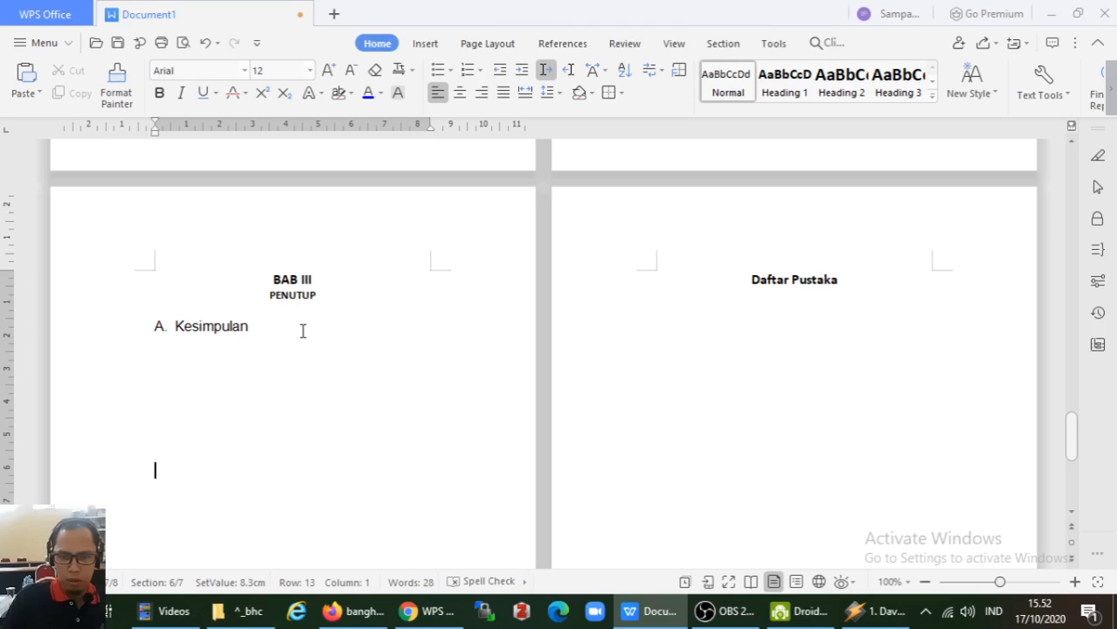
text(B. Sa)
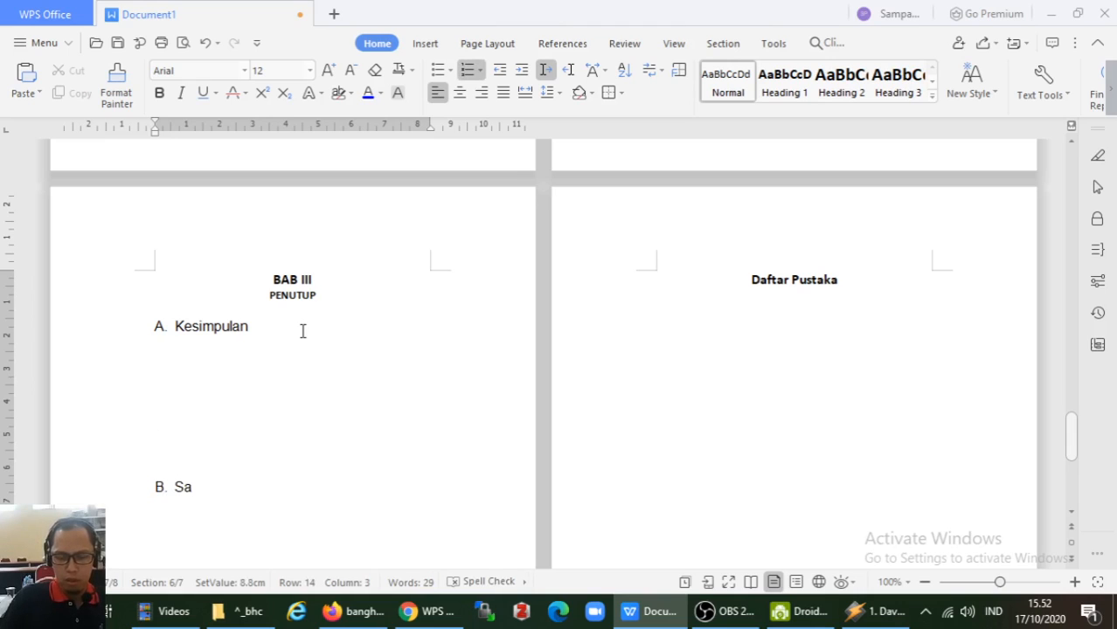
text(ran)
key(Return)
key(Return)
key(Return)
key(Return)
key(Return)
key(Return)
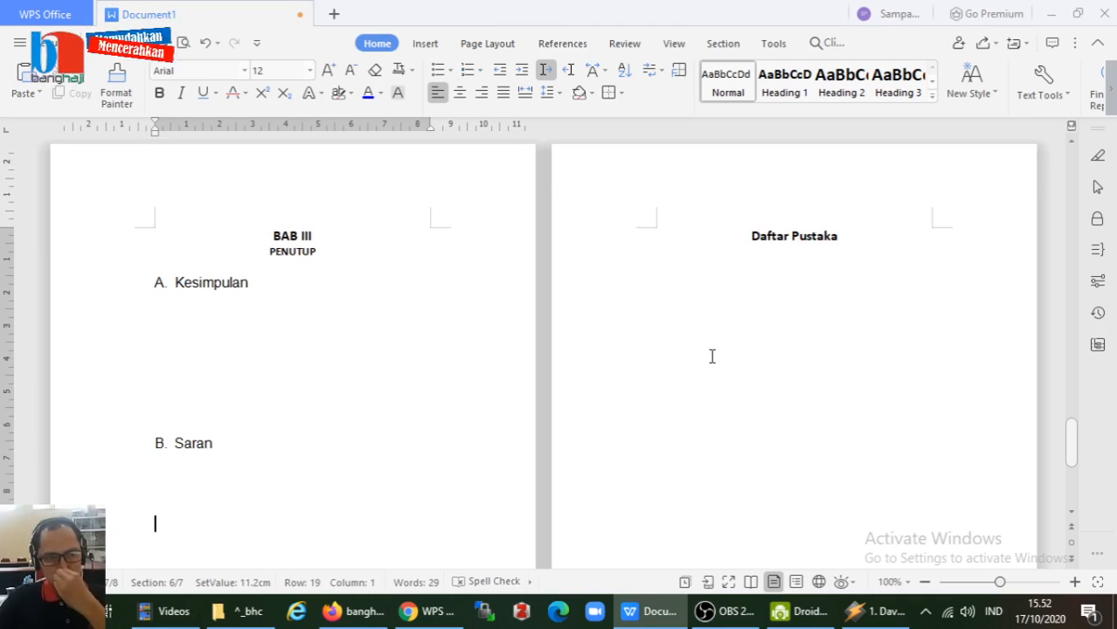
Step: Enable a different first page for headers and footers in the page setup, applied to the whole document
scroll(712, 356, up, 20)
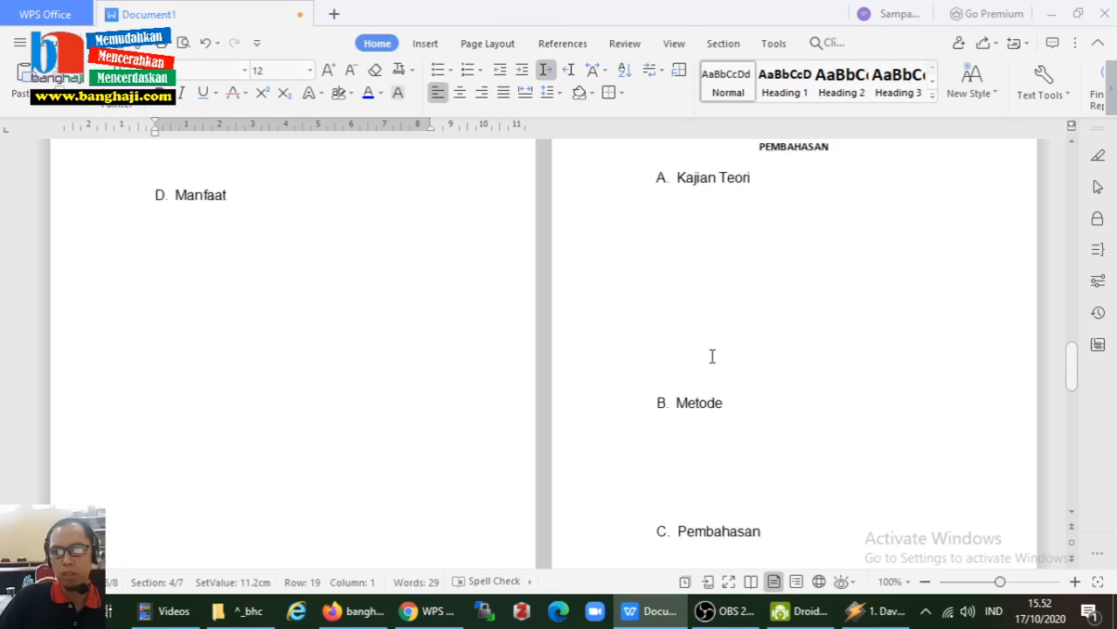
scroll(713, 357, up, 4)
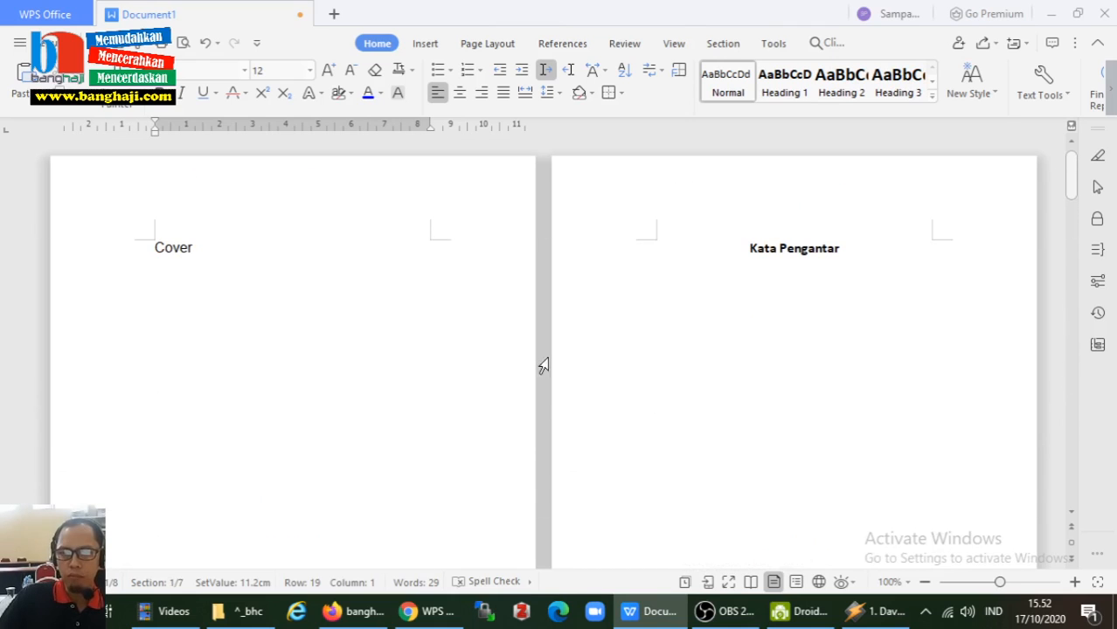
click(481, 46)
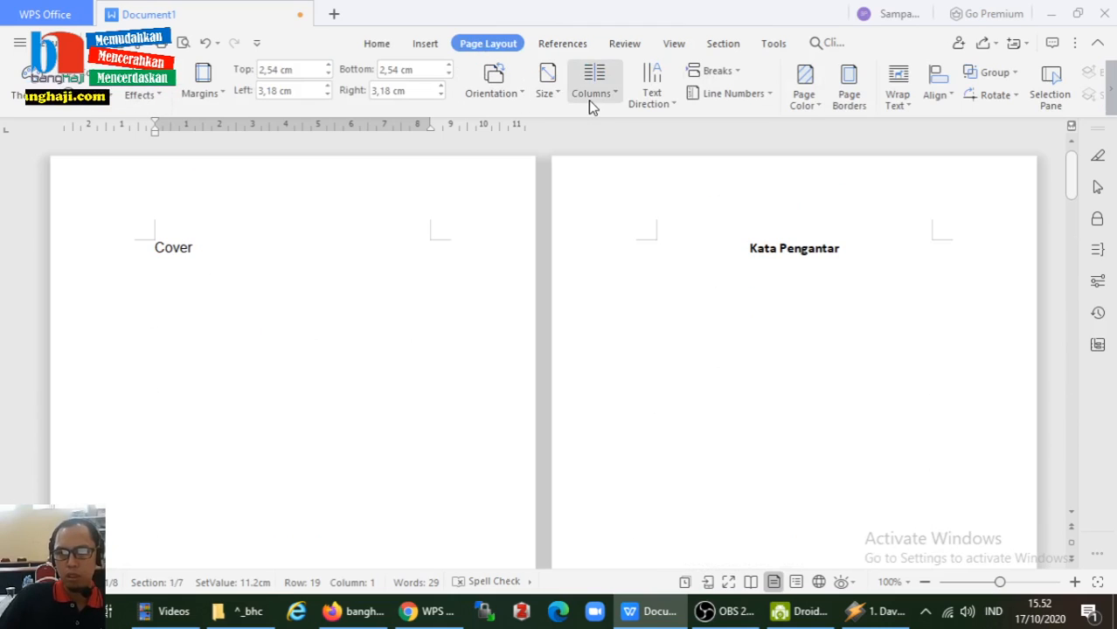
click(550, 98)
scroll(574, 500, down, 2)
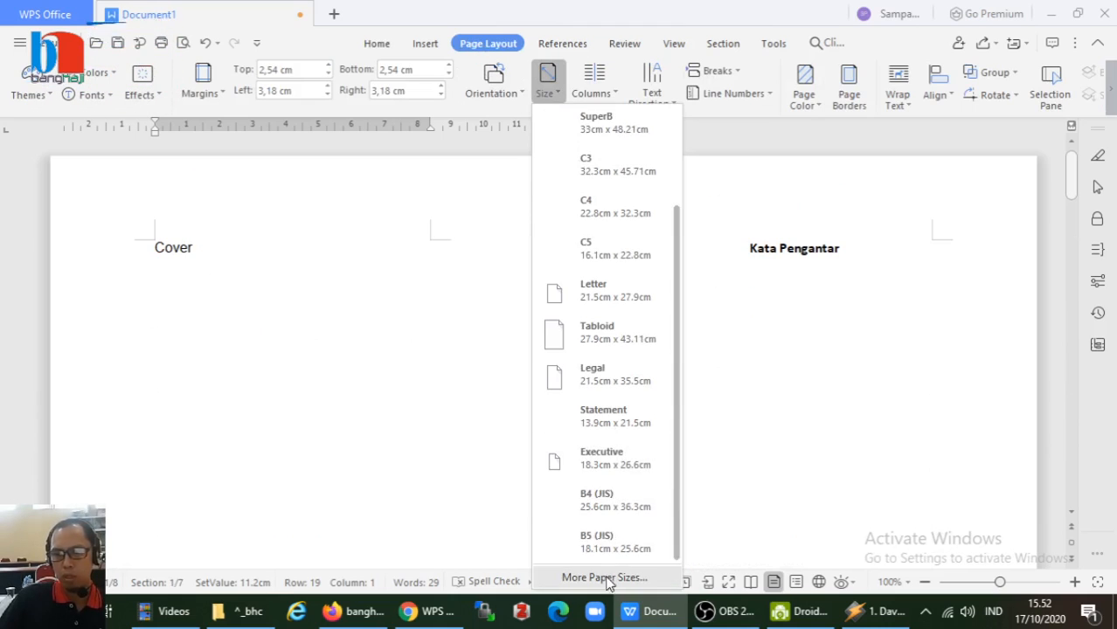
click(602, 577)
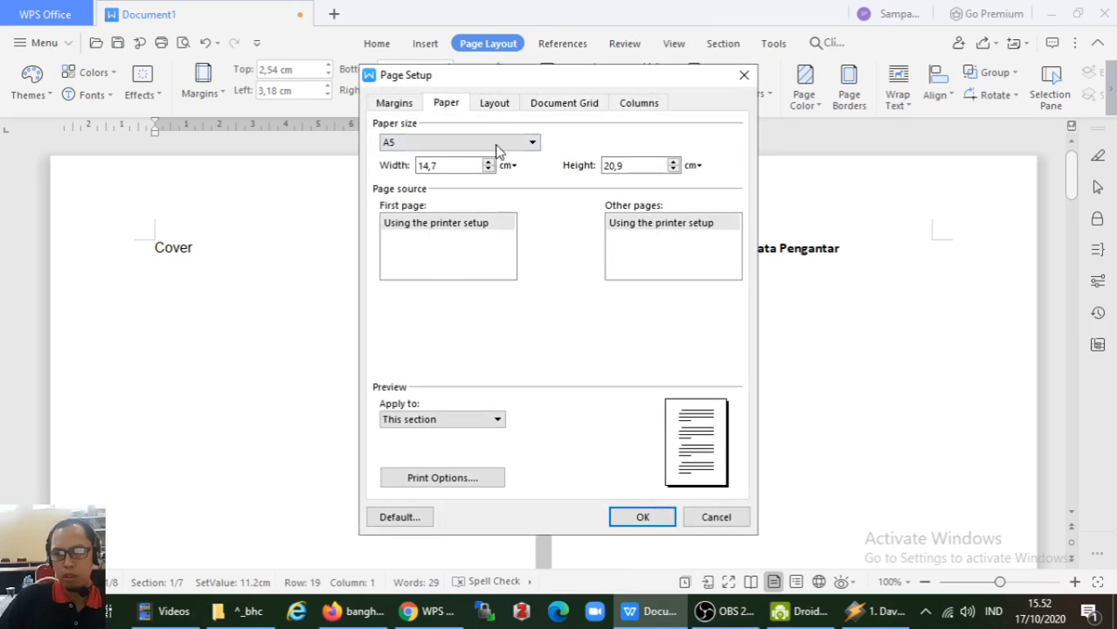
click(492, 105)
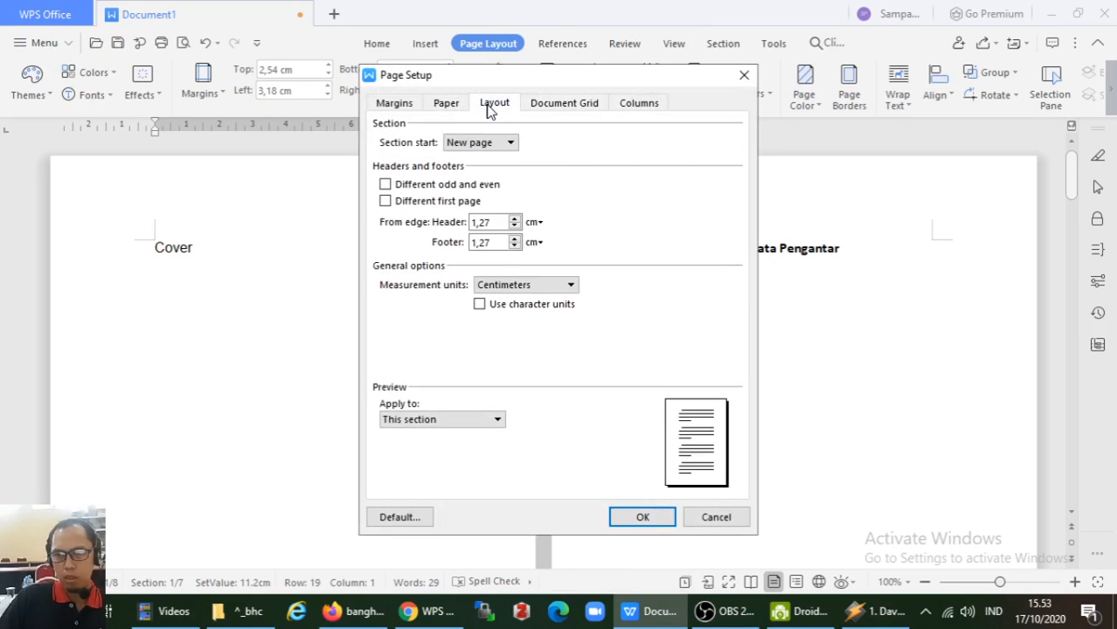
click(497, 421)
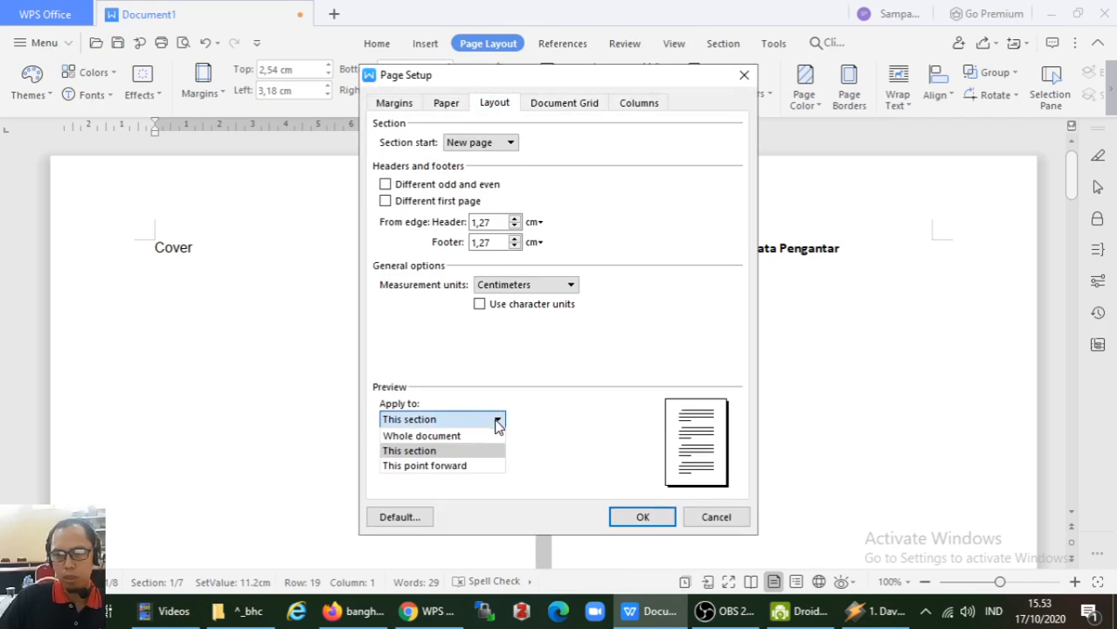
click(437, 435)
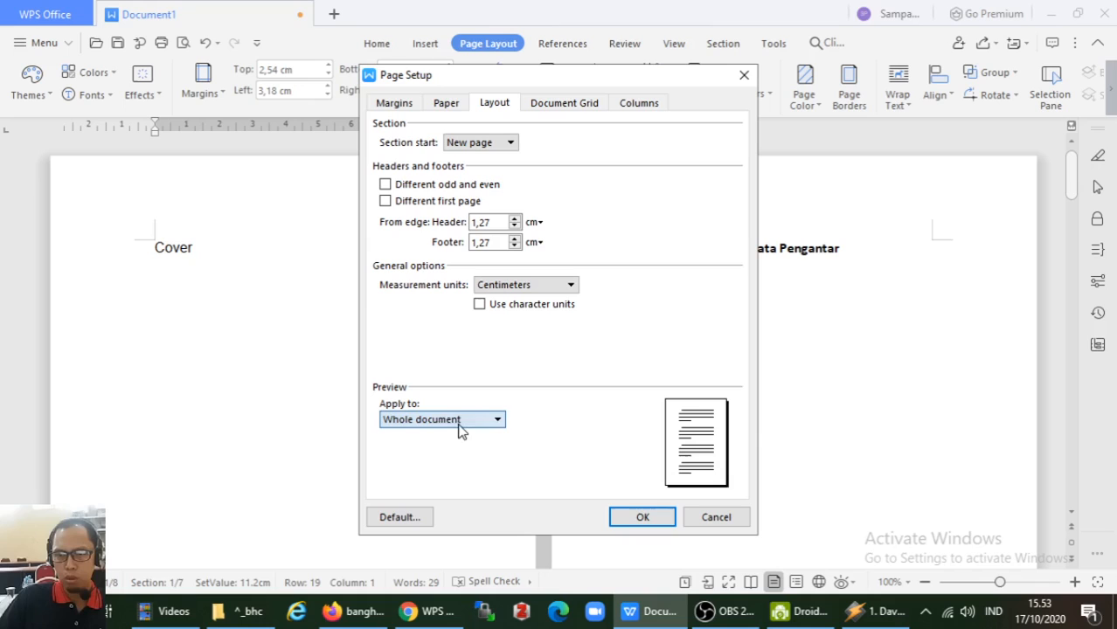
click(384, 202)
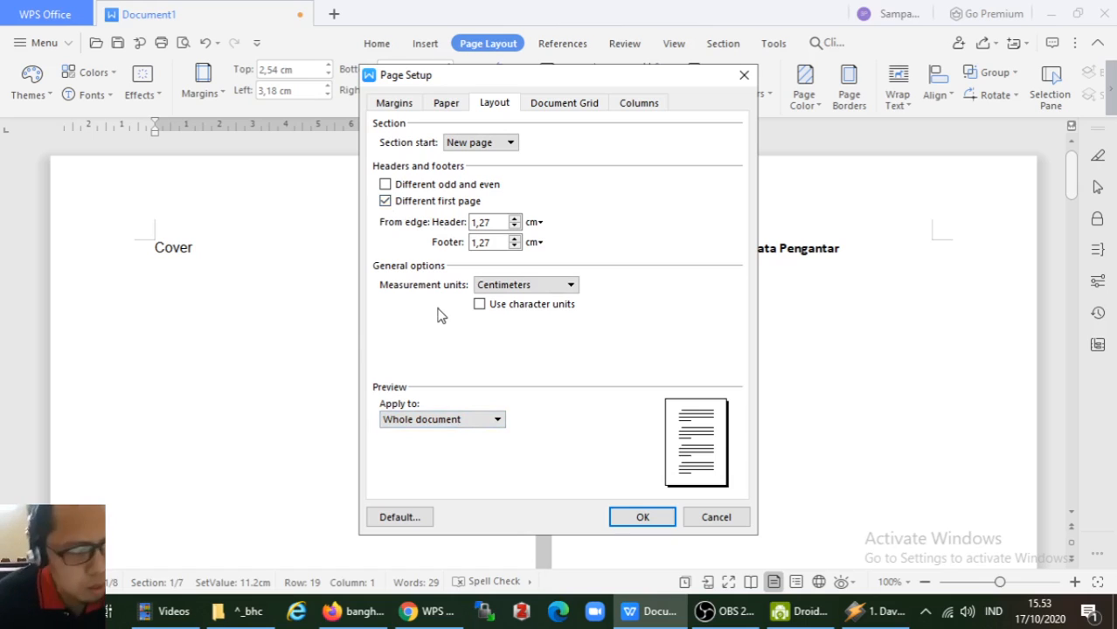
click(642, 518)
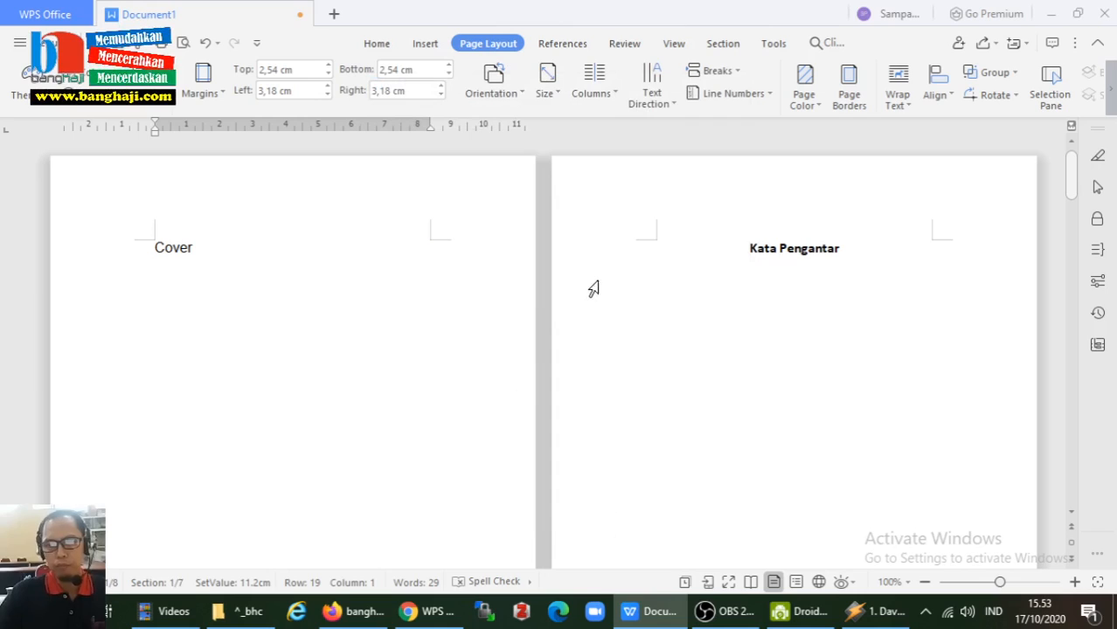
Step: Add the filler text "Dfg sfghsdhgf ksdfhgskfgsk f" below the Kata Pengantar title
scroll(792, 265, down, 10)
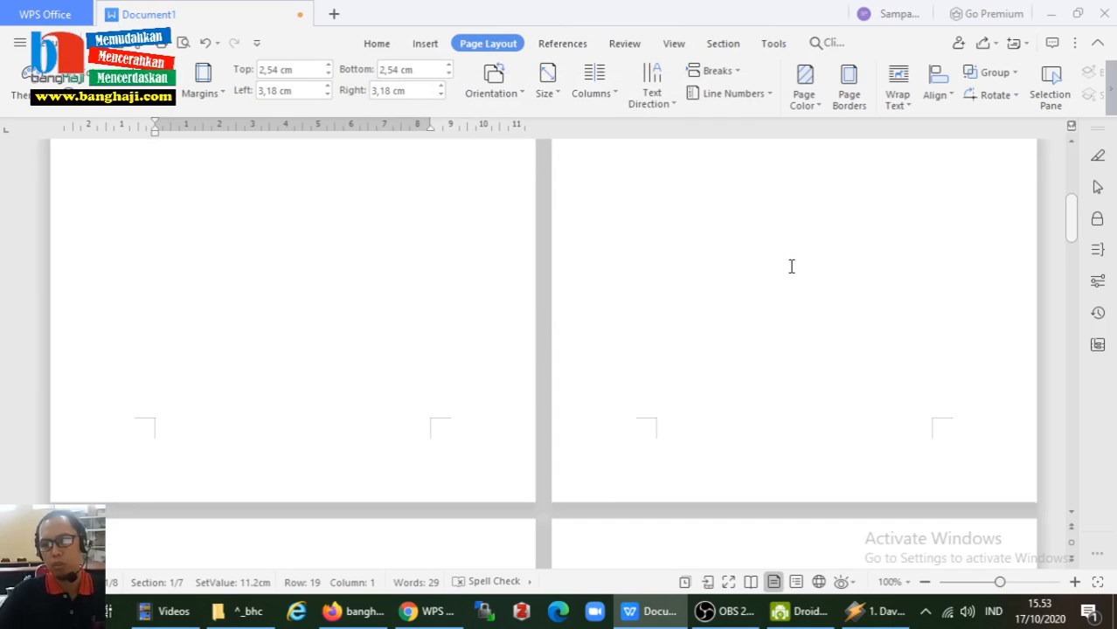
scroll(787, 266, up, 9)
click(734, 260)
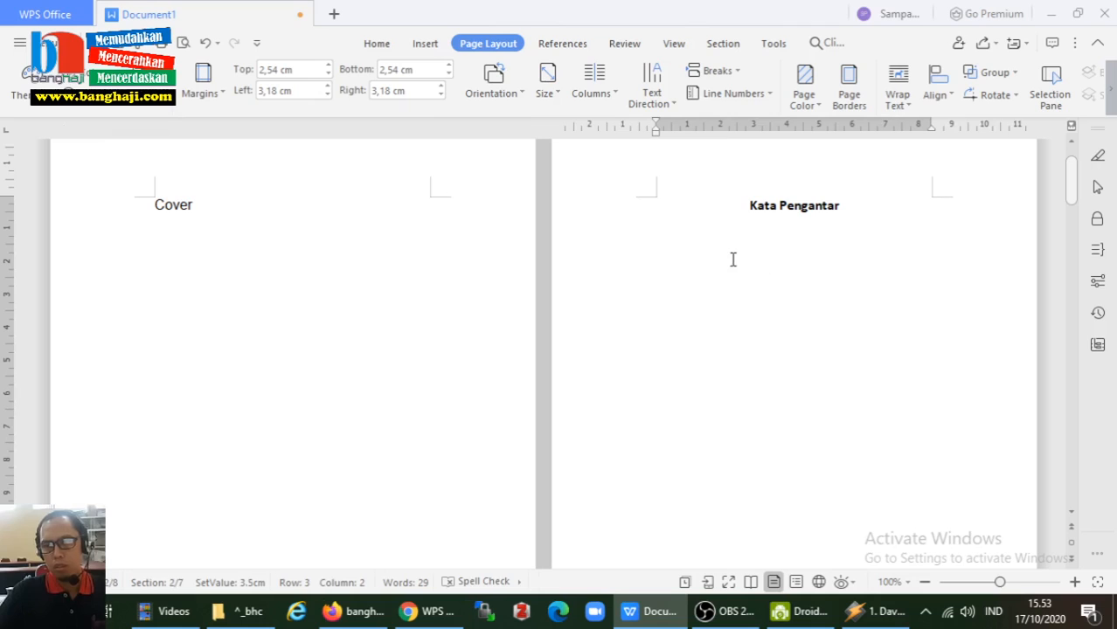
key(BackSpace)
text(Dfg sfghsd)
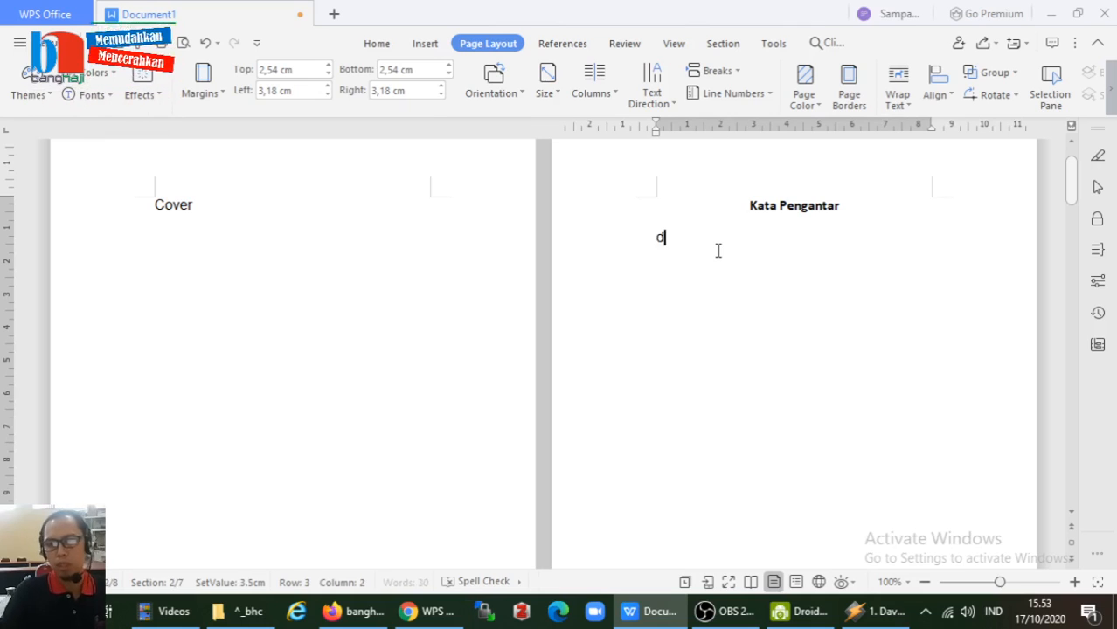
text(hgf ksdfhgskfgsk f)
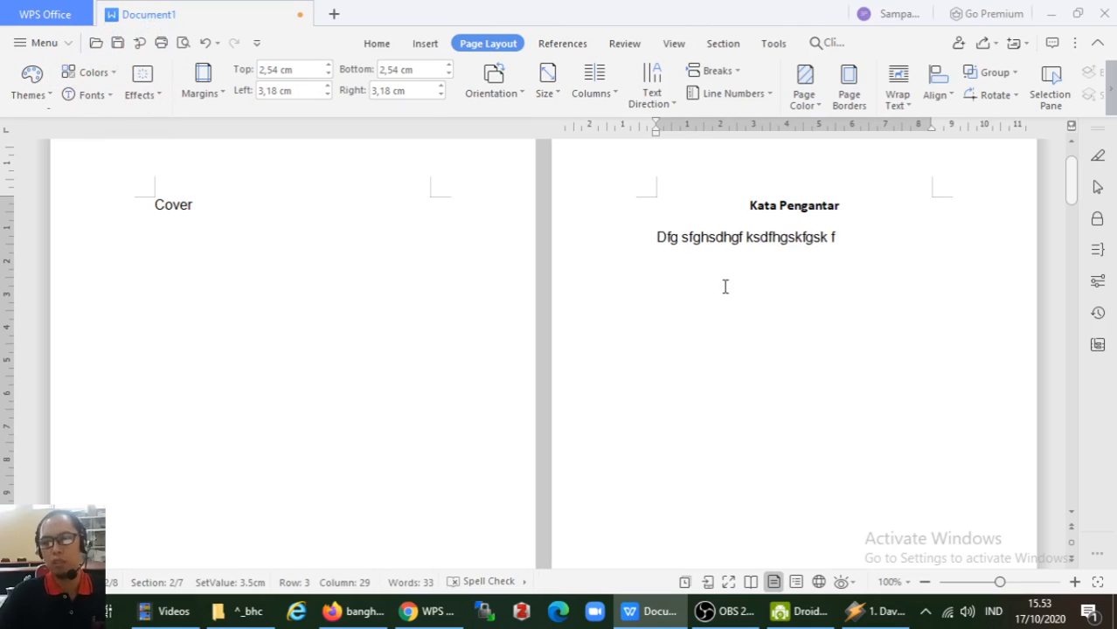
scroll(755, 332, down, 7)
scroll(754, 333, up, 7)
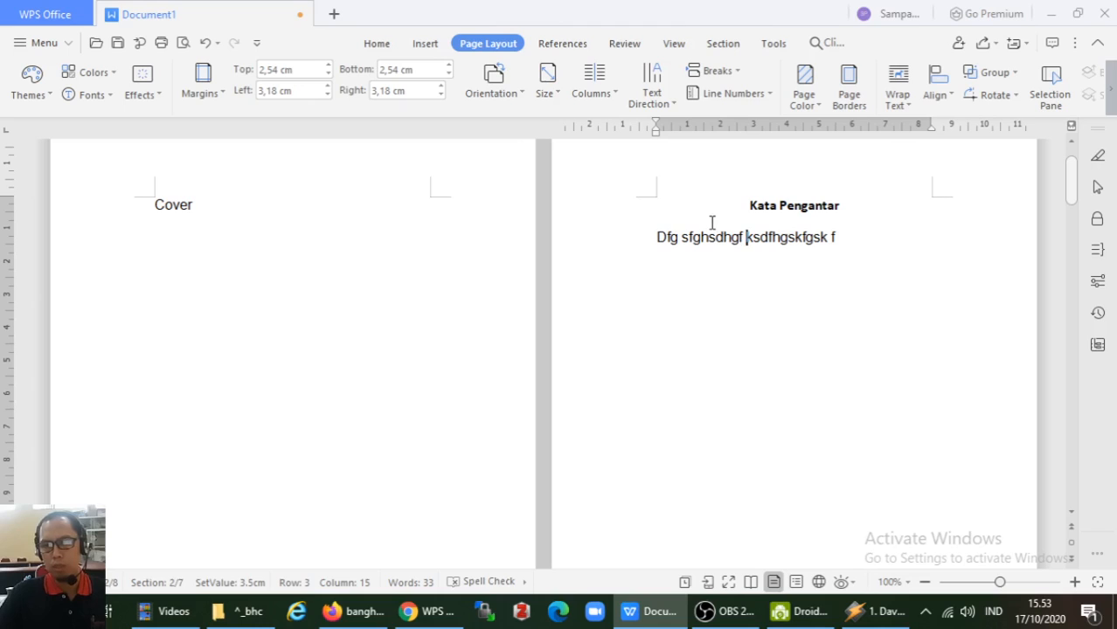
Step: Open the headers and footers for editing and unlink the first page footer of Section 2 from the previous section
click(426, 43)
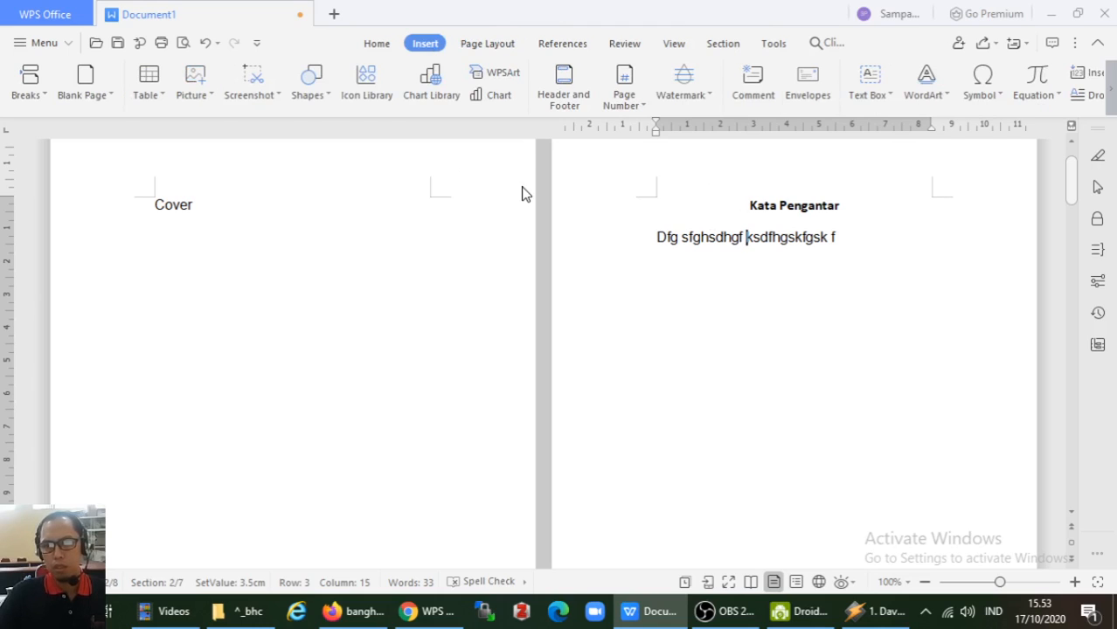
click(569, 94)
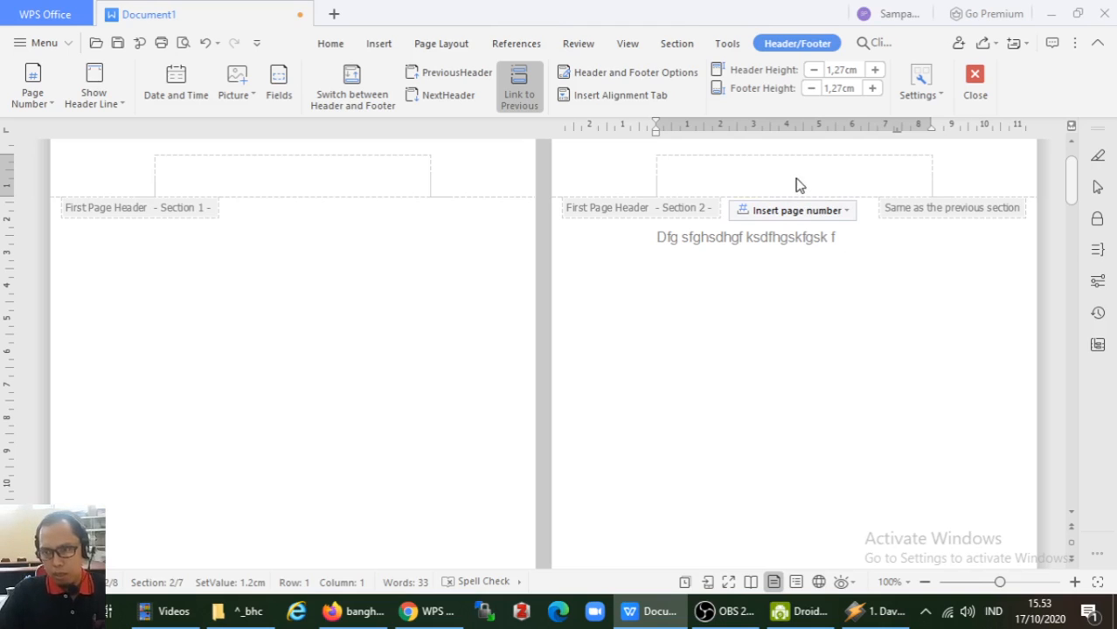
scroll(768, 361, down, 10)
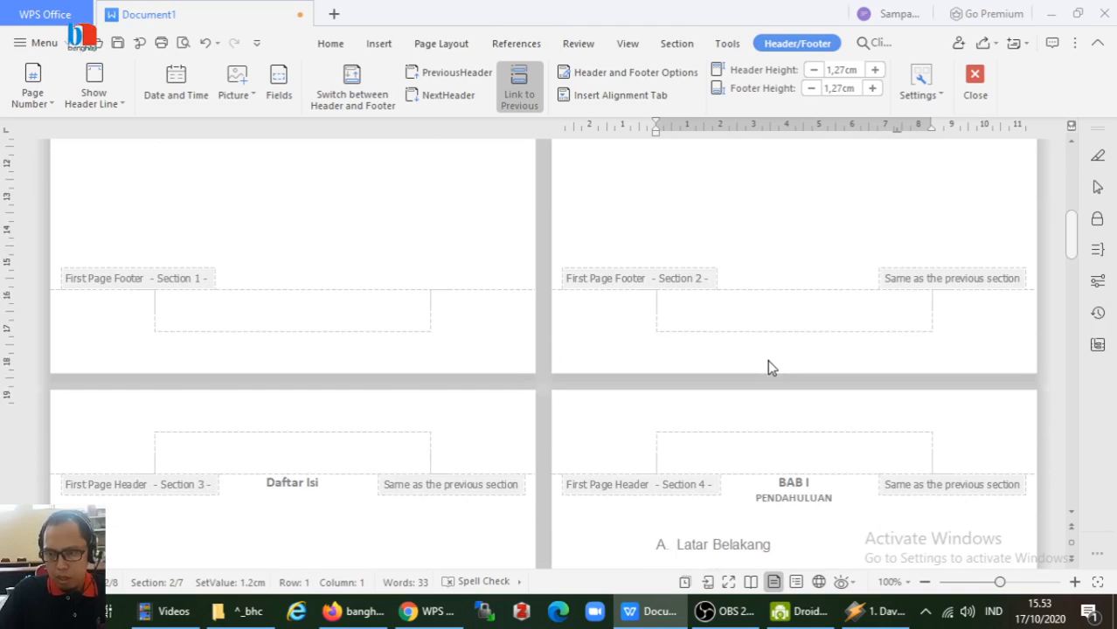
click(740, 318)
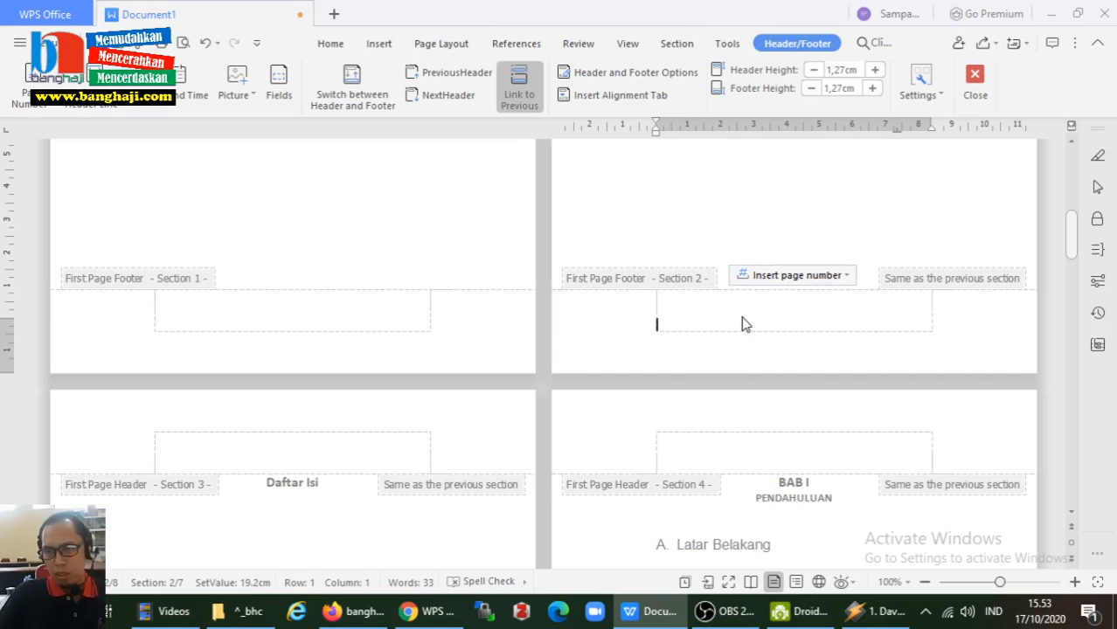
scroll(745, 324, down, 3)
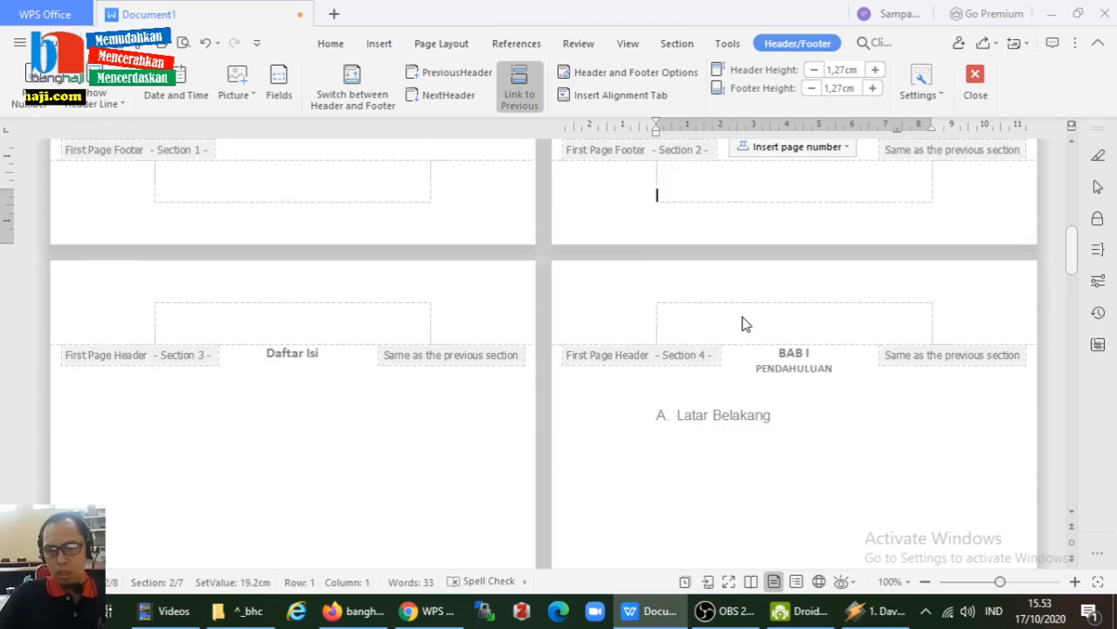
scroll(745, 324, up, 3)
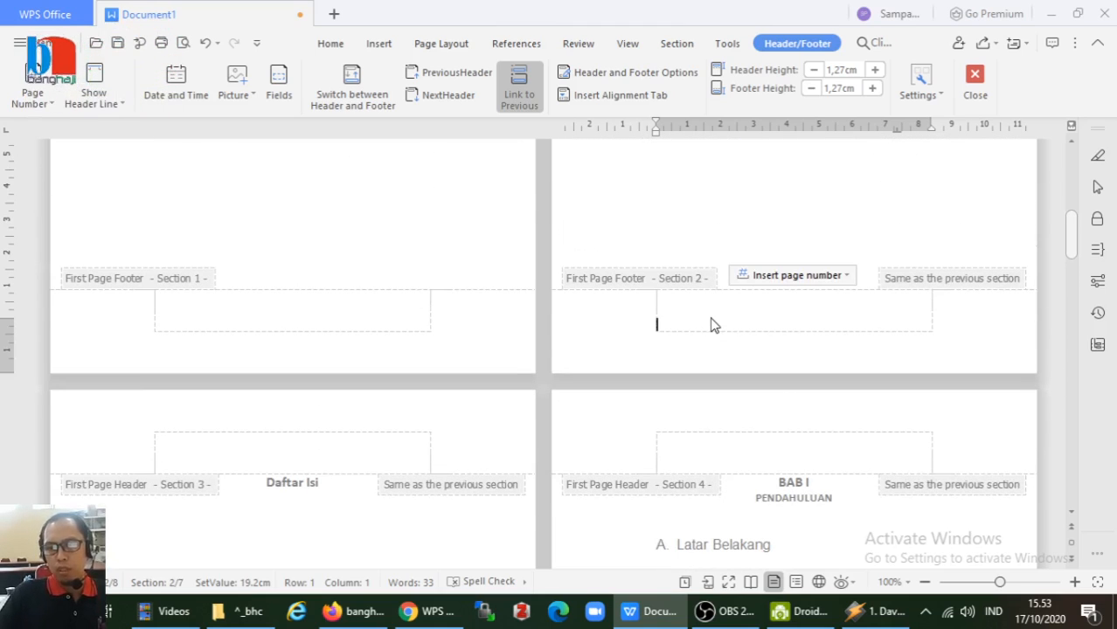
click(527, 109)
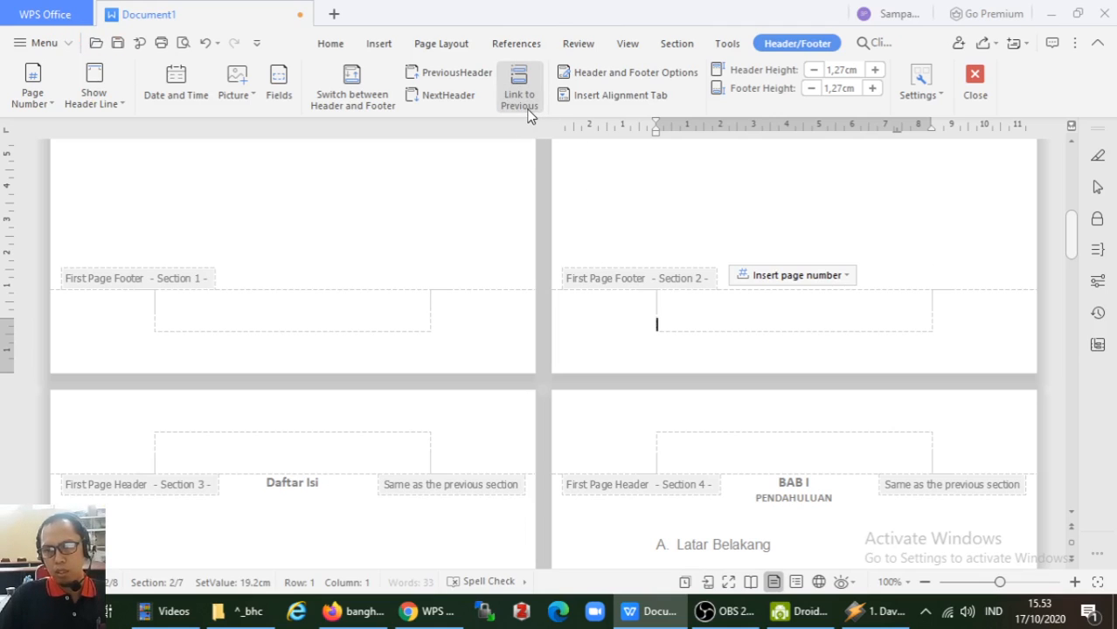
Step: Insert a centred page number in the i, ii, iii format into the Section 2 first page footer, applied to the current section
click(847, 276)
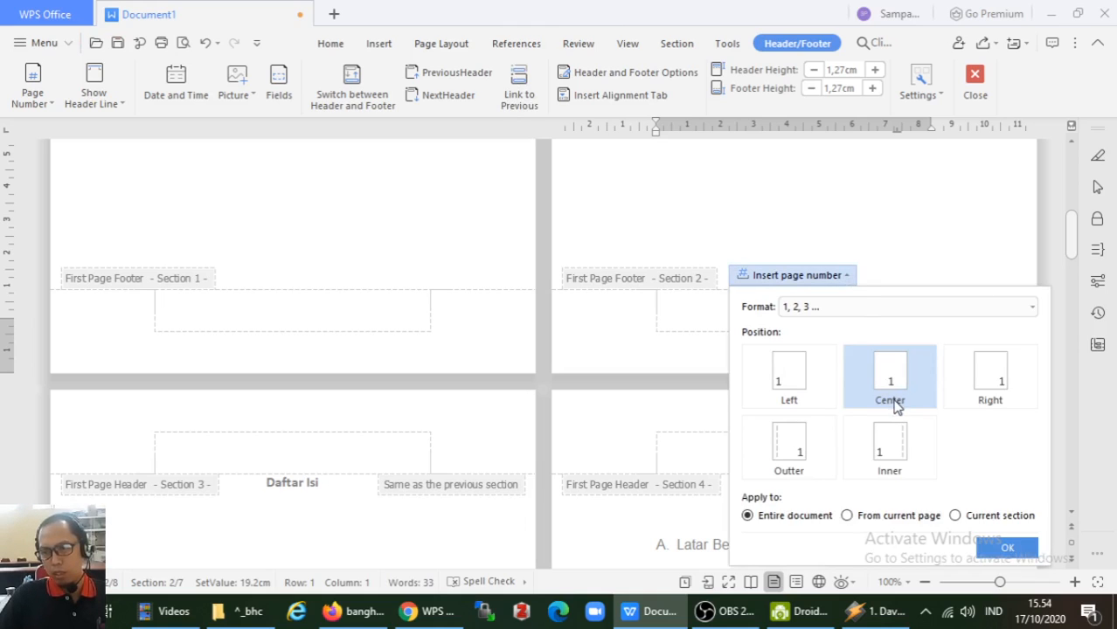
click(935, 320)
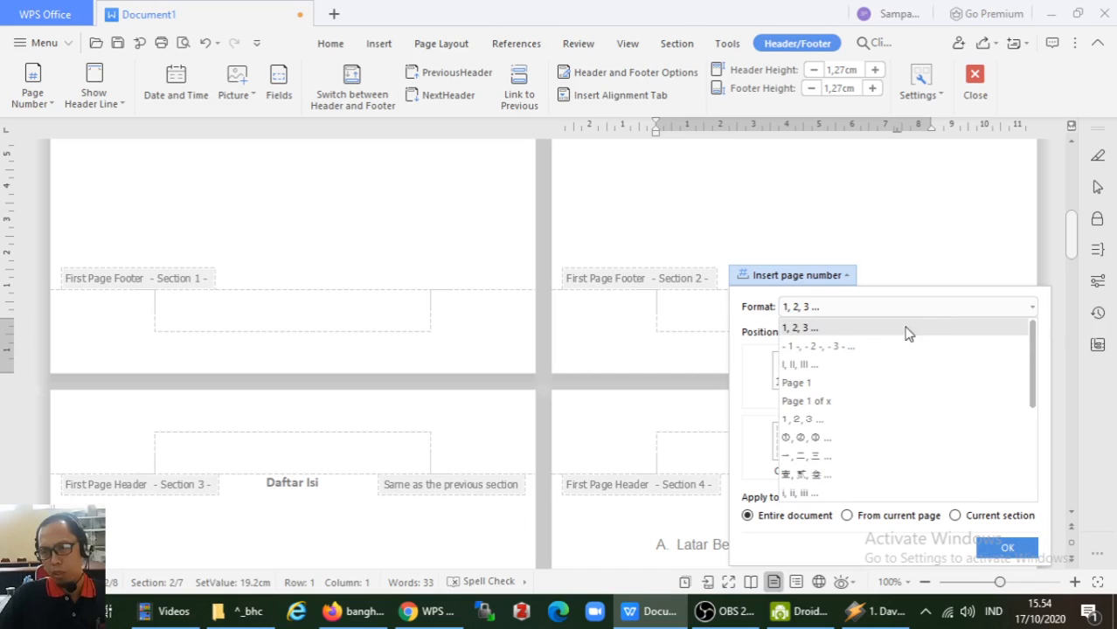
click(820, 498)
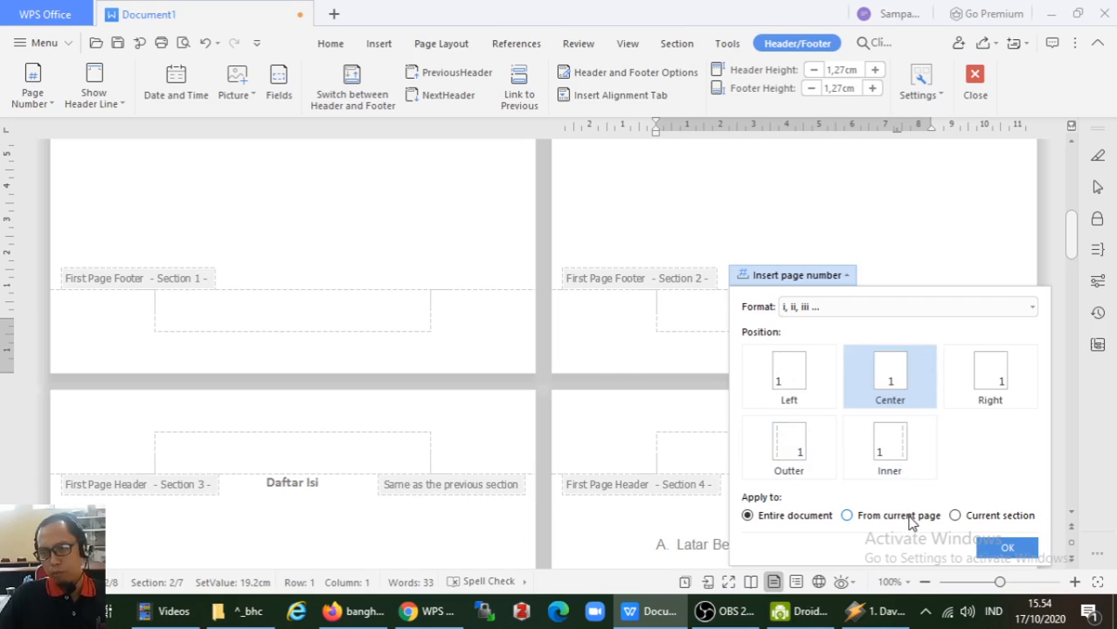
click(956, 517)
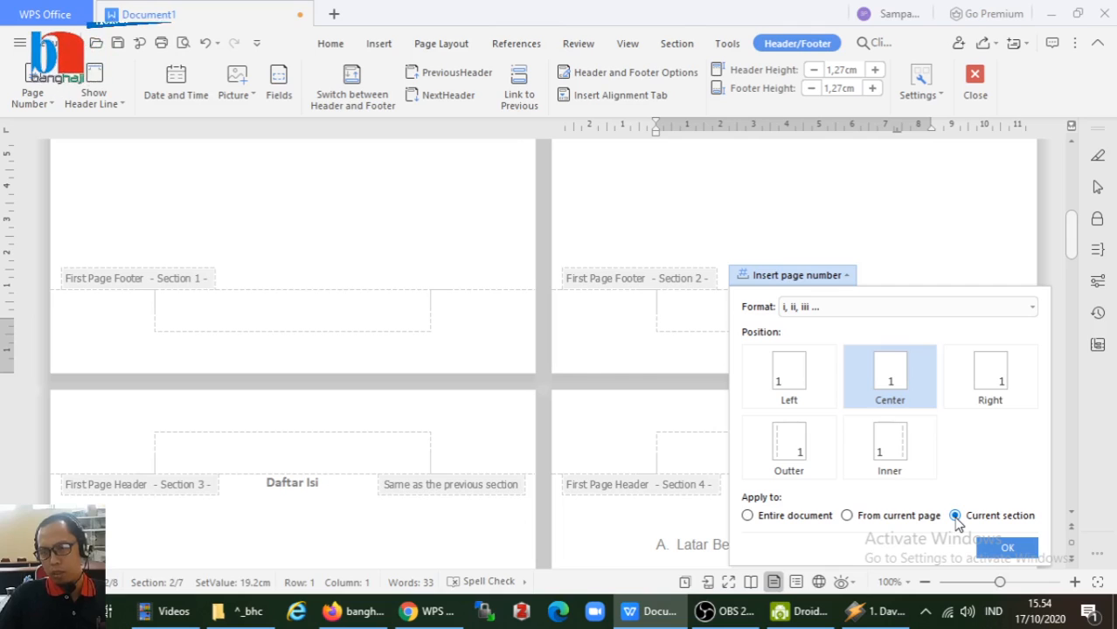
click(1012, 549)
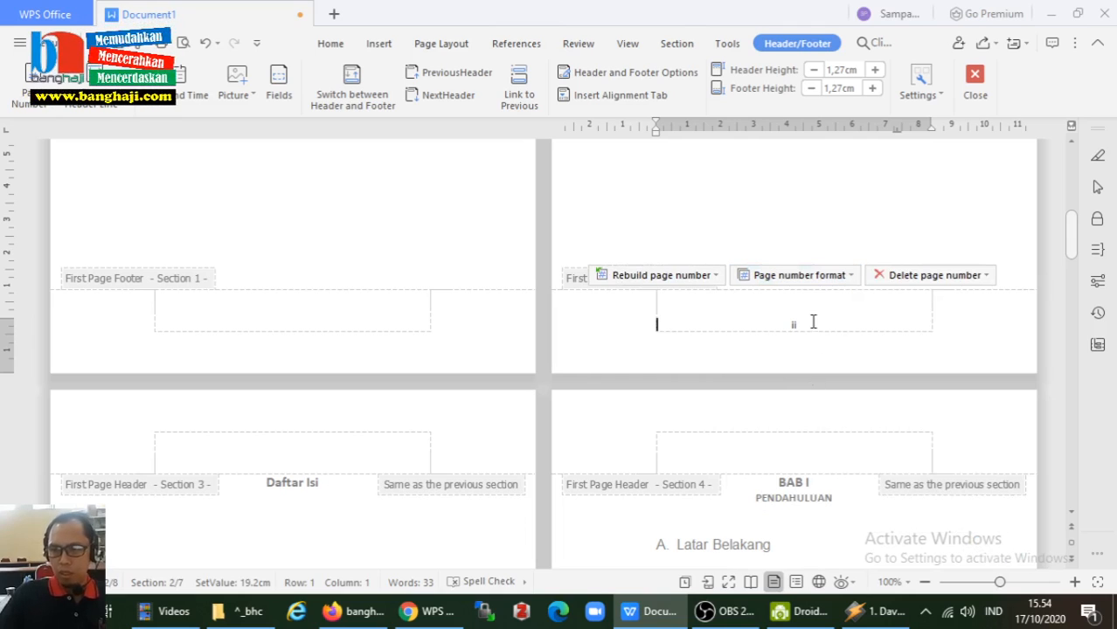
Step: Link the first page footer of Section 3 to the previous section
scroll(807, 328, down, 10)
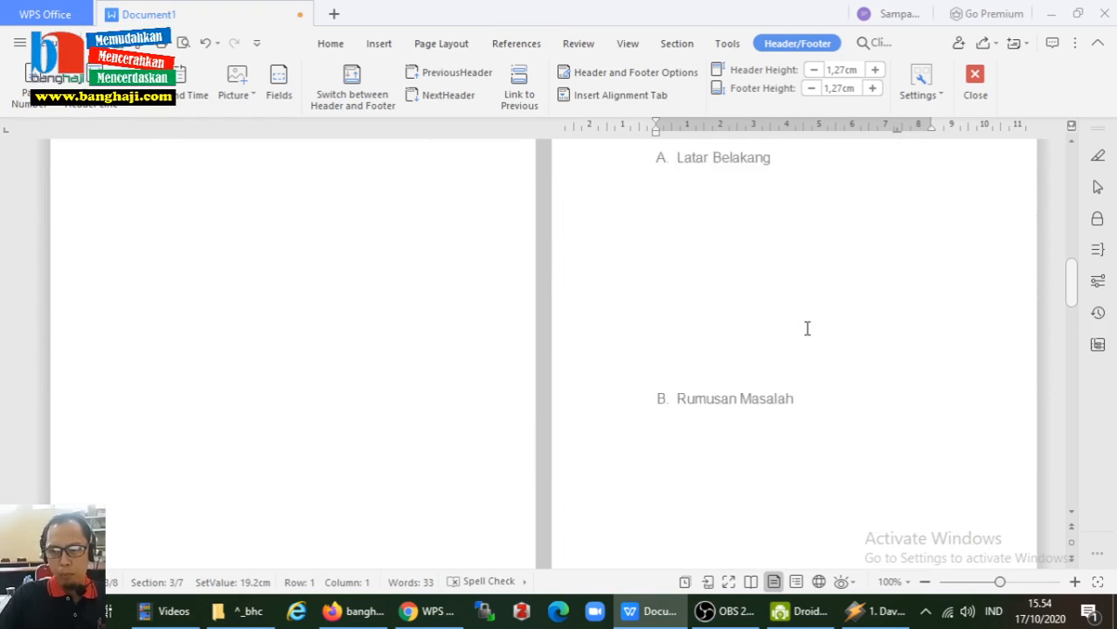
scroll(807, 328, up, 10)
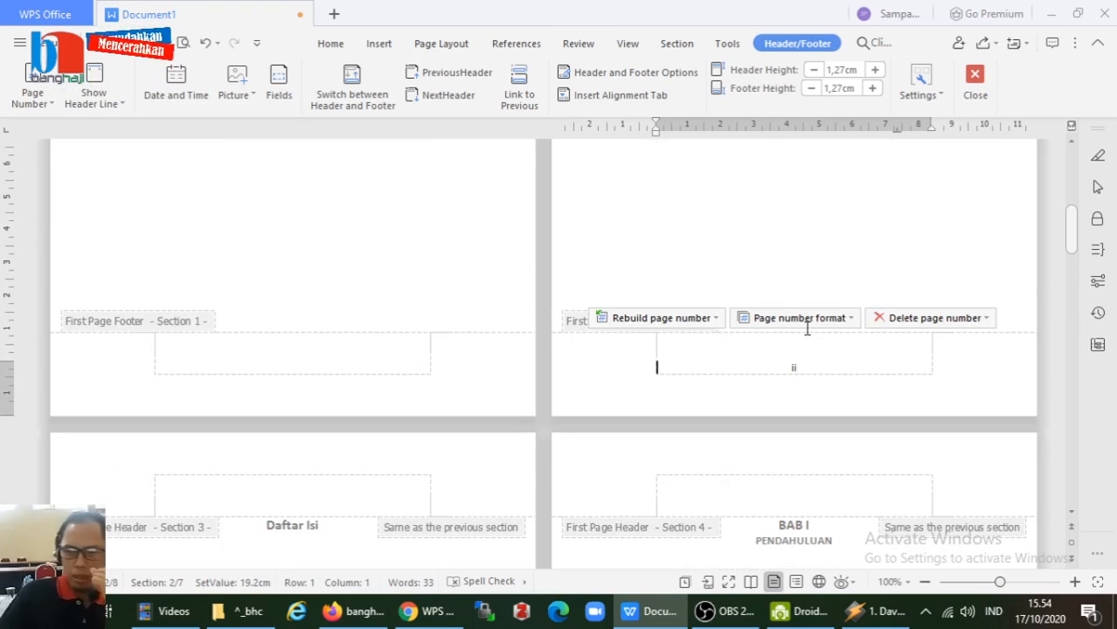
scroll(656, 369, down, 10)
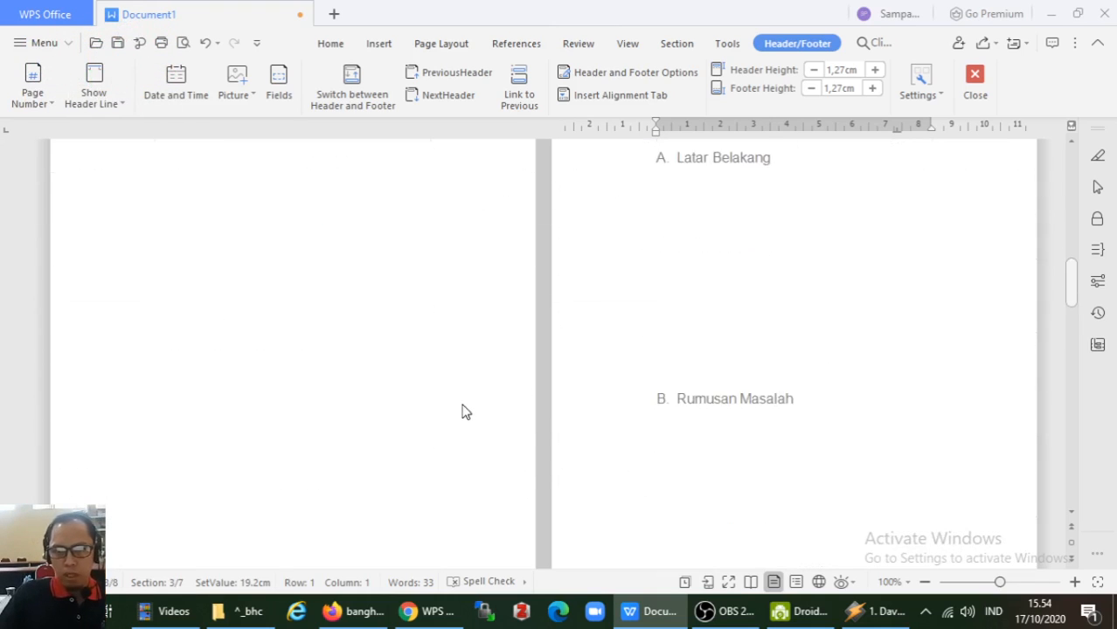
click(274, 428)
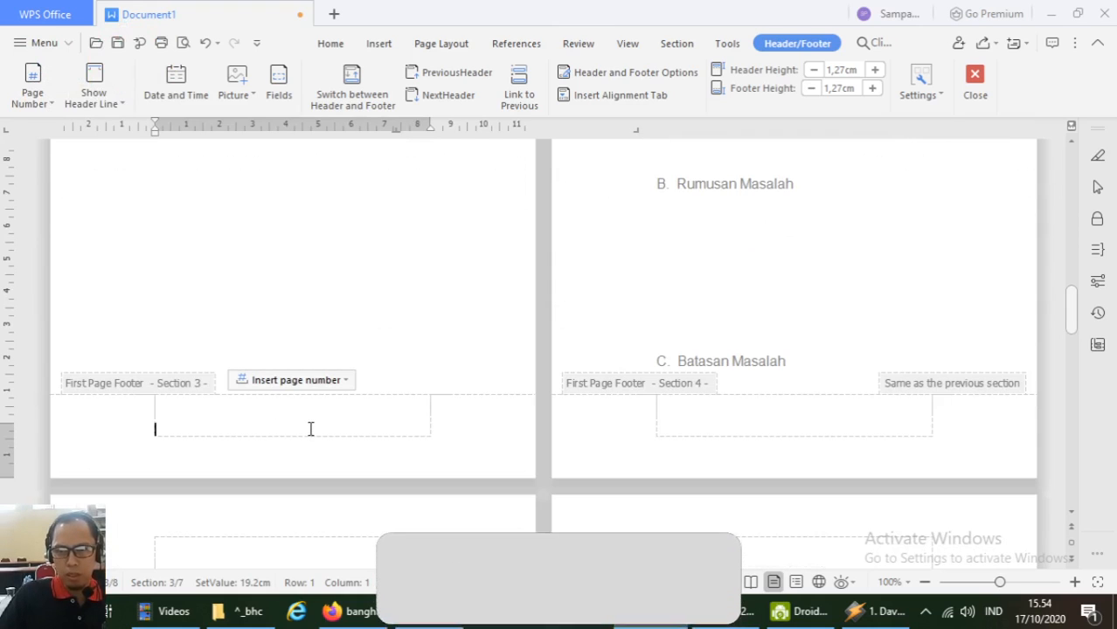
click(520, 87)
click(518, 329)
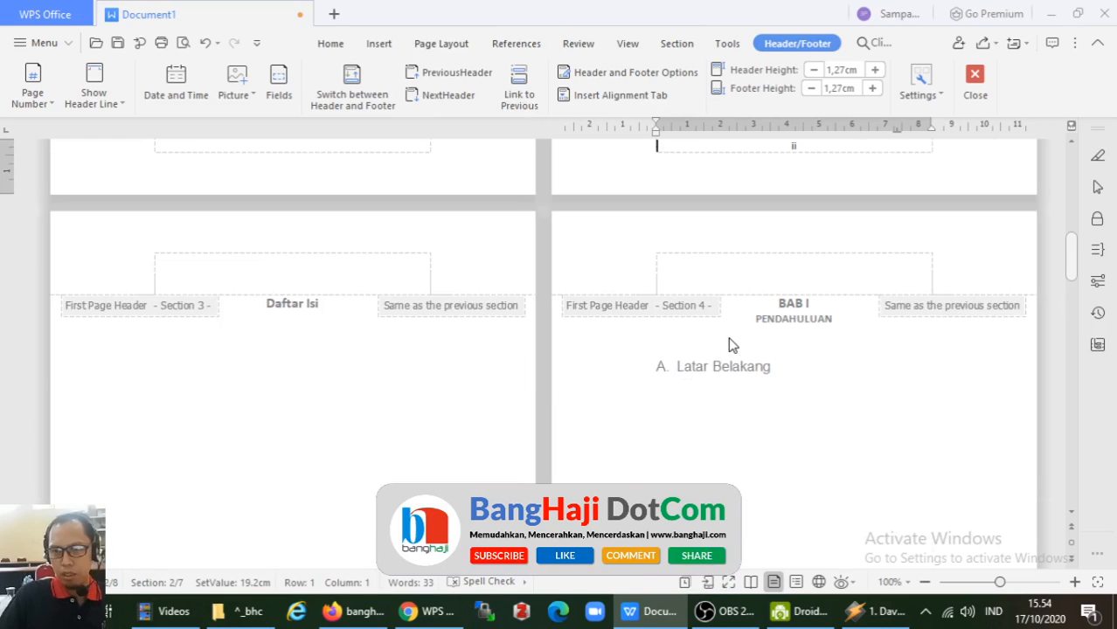
Step: Change the Section 3 footer's page number format to i, ii, iii, centred and applied to the current section only
scroll(732, 345, up, 2)
scroll(732, 346, down, 10)
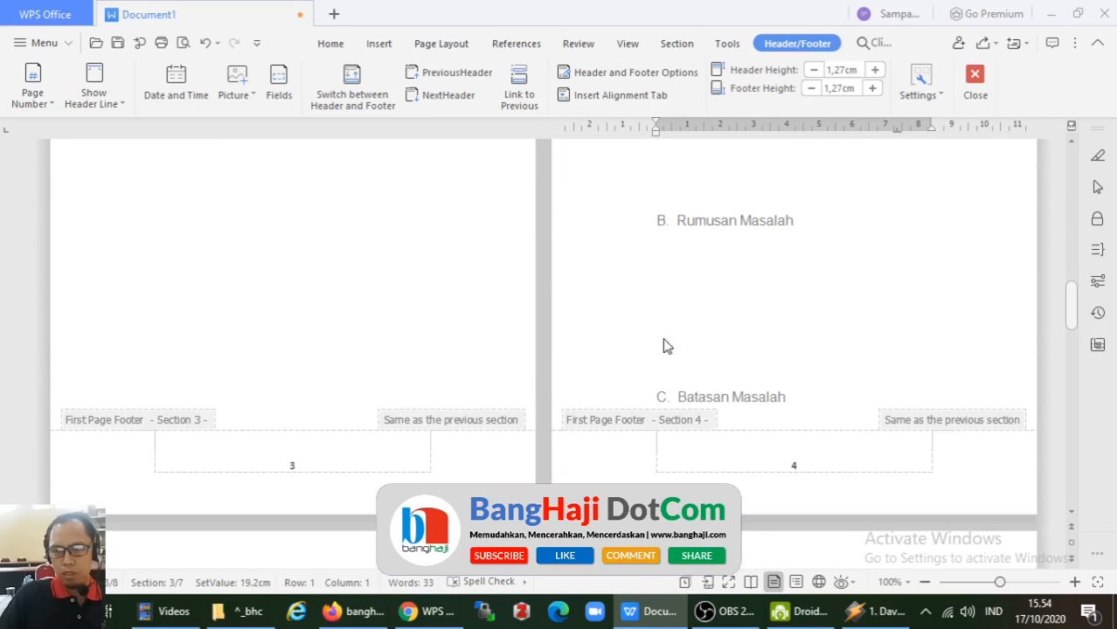
click(295, 463)
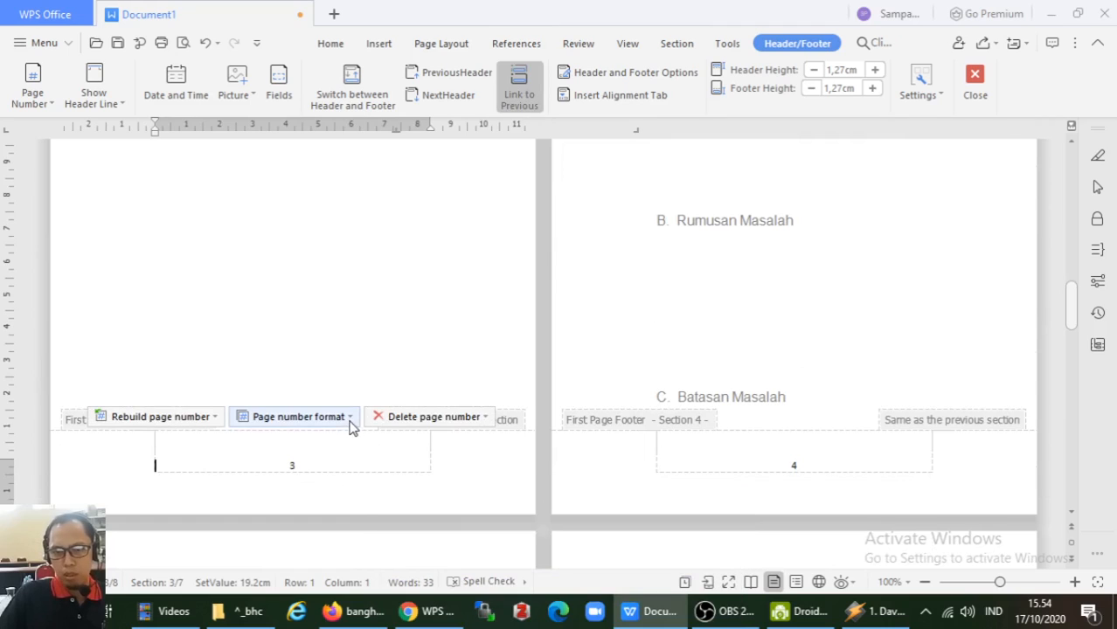
click(297, 417)
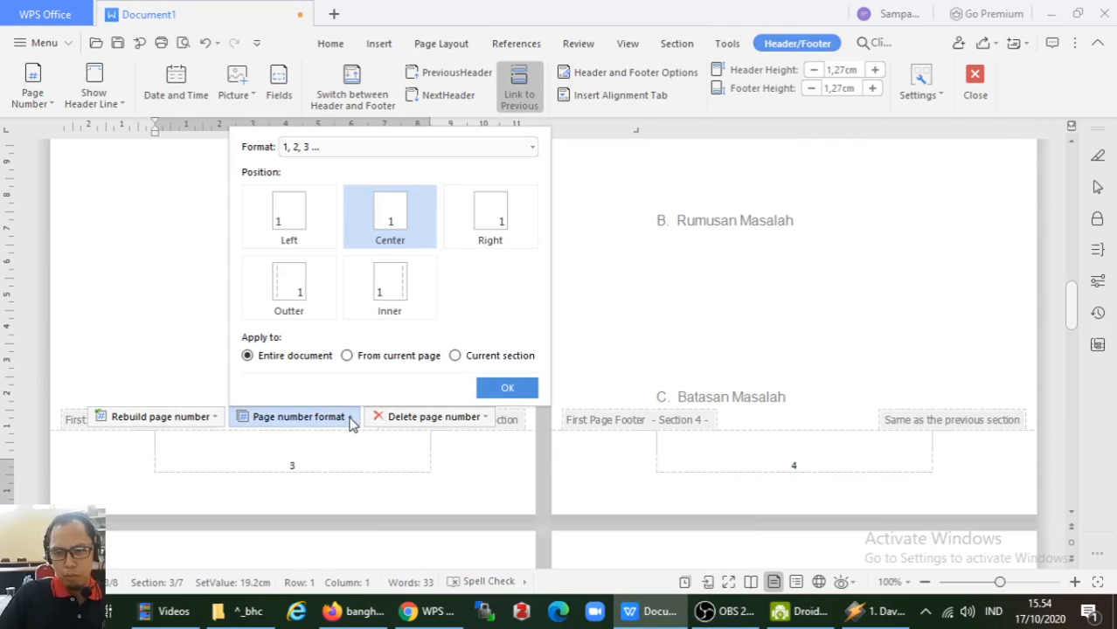
click(366, 148)
click(332, 335)
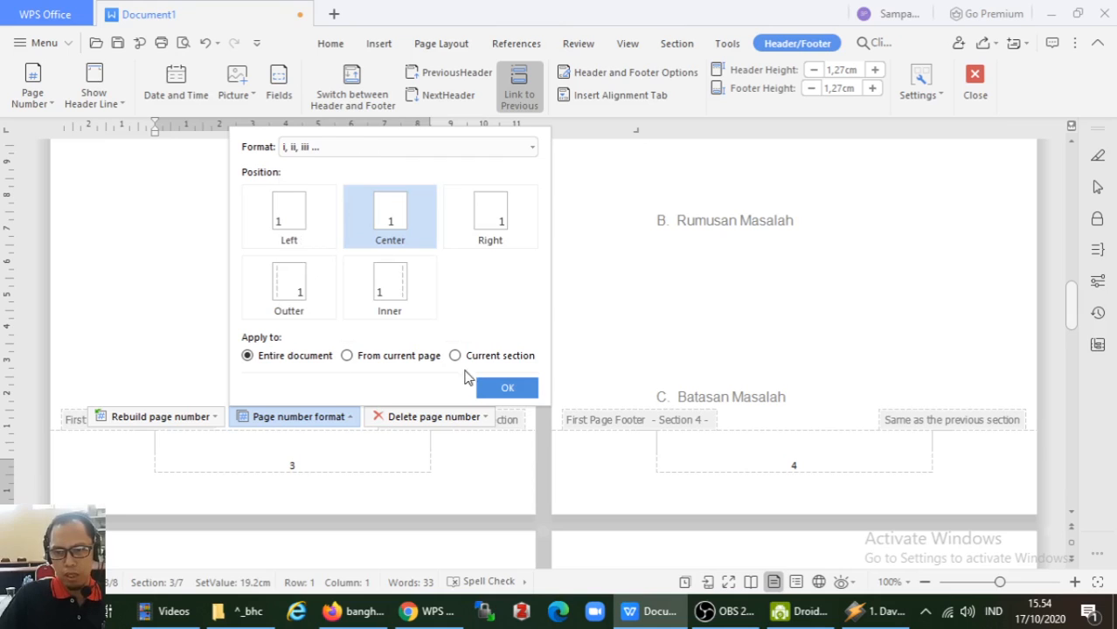
click(510, 389)
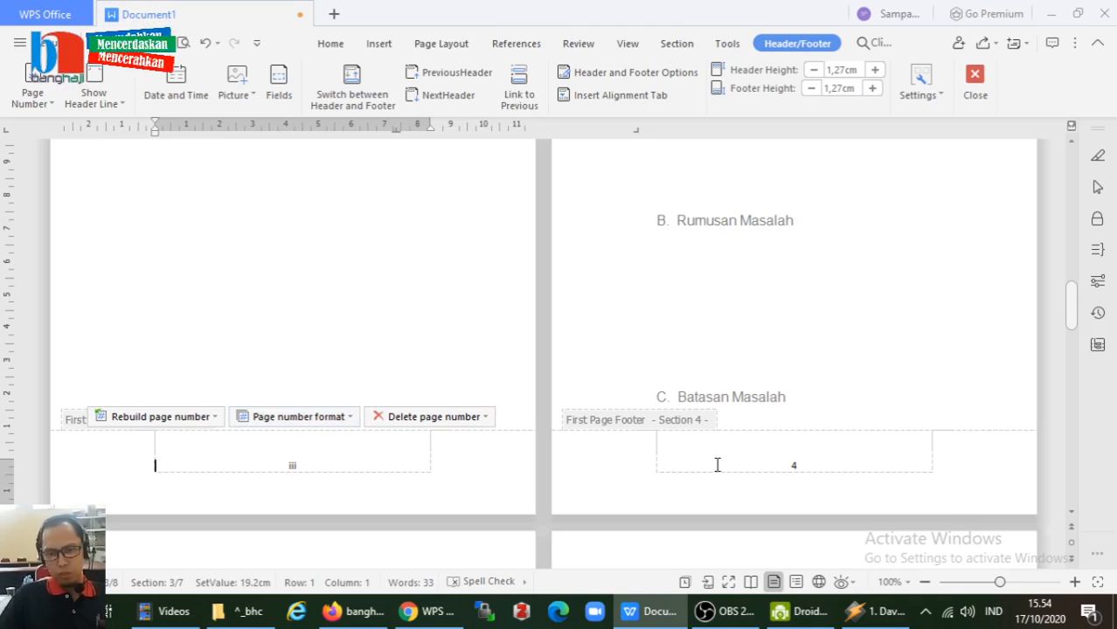
Step: Review the headers, footers and page numbers from the cover page through Kata Pengantar, Daftar Isi and BAB I
scroll(716, 461, up, 10)
scroll(795, 395, down, 4)
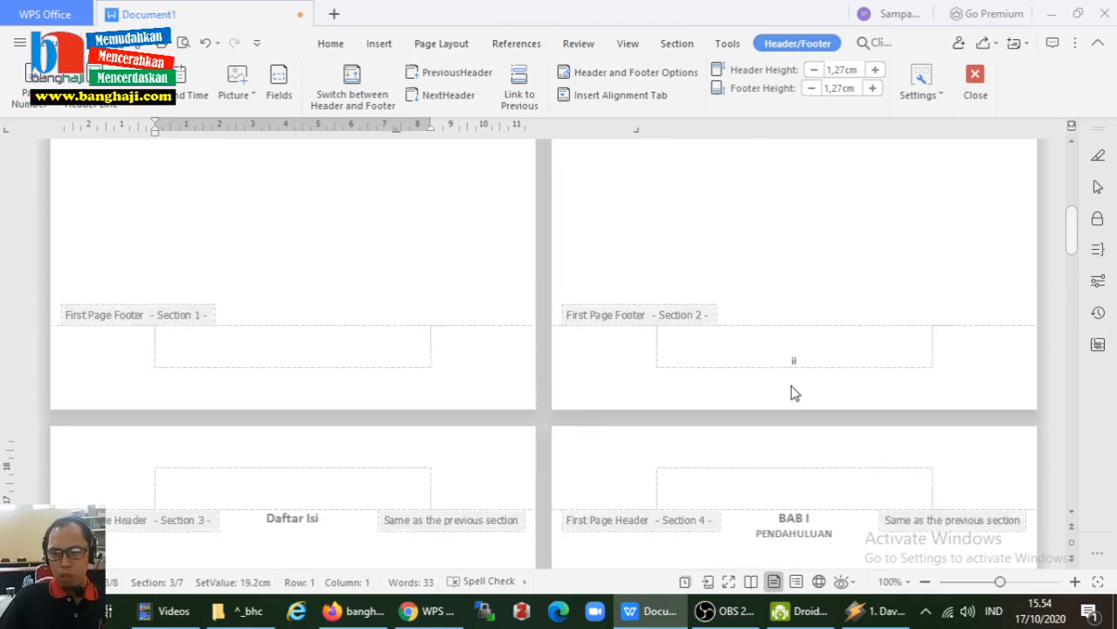
scroll(344, 222, up, 12)
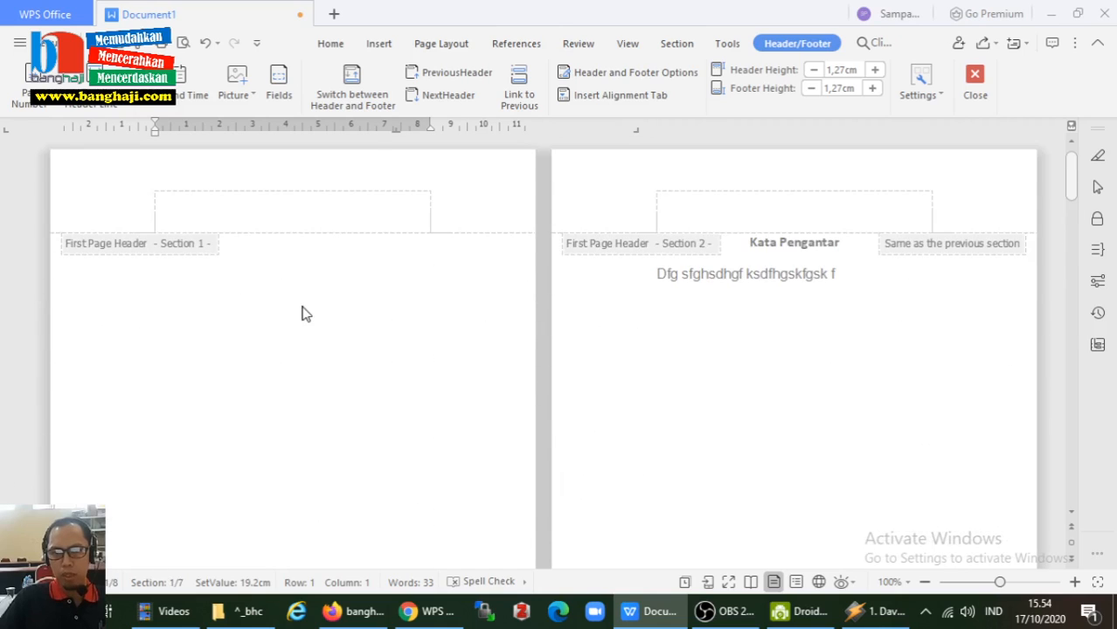
scroll(301, 313, down, 7)
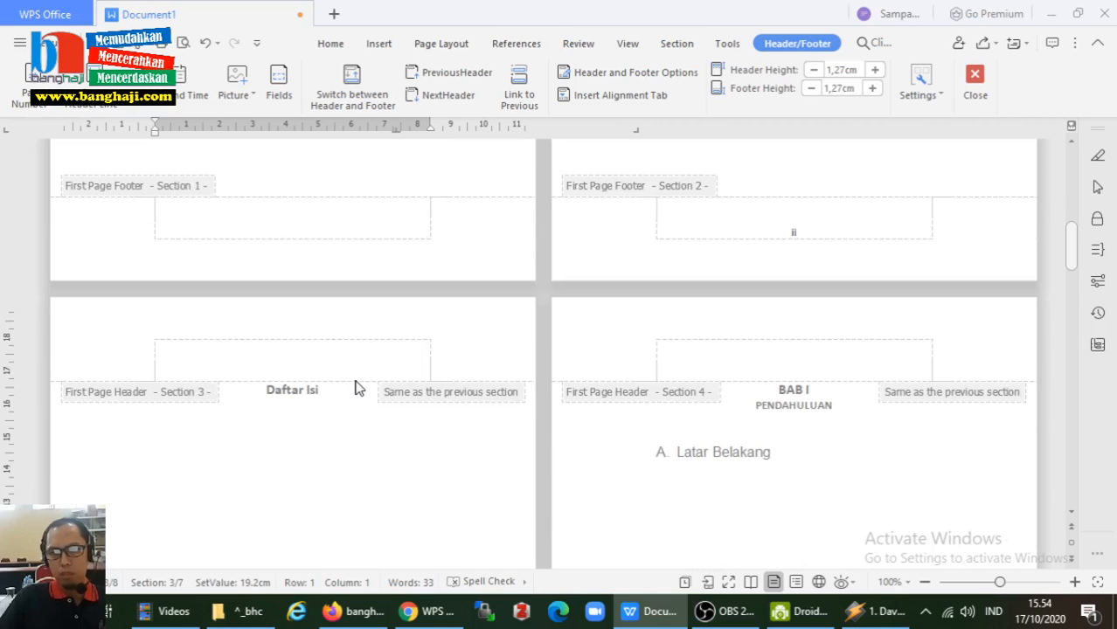
scroll(356, 389, down, 4)
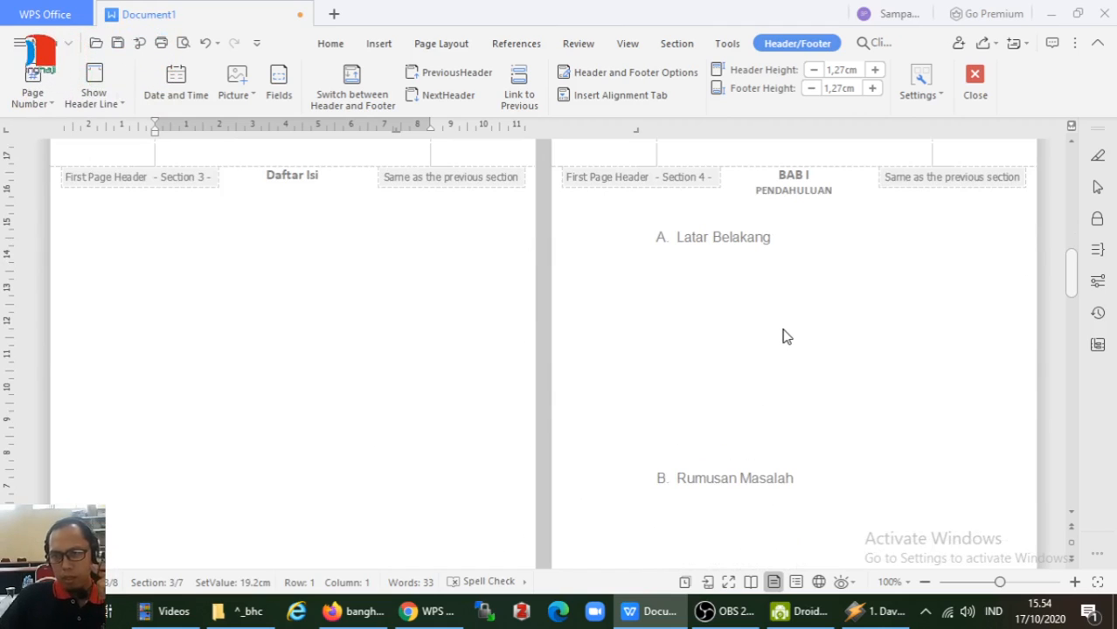
scroll(783, 336, down, 2)
scroll(783, 338, down, 2)
scroll(784, 338, up, 4)
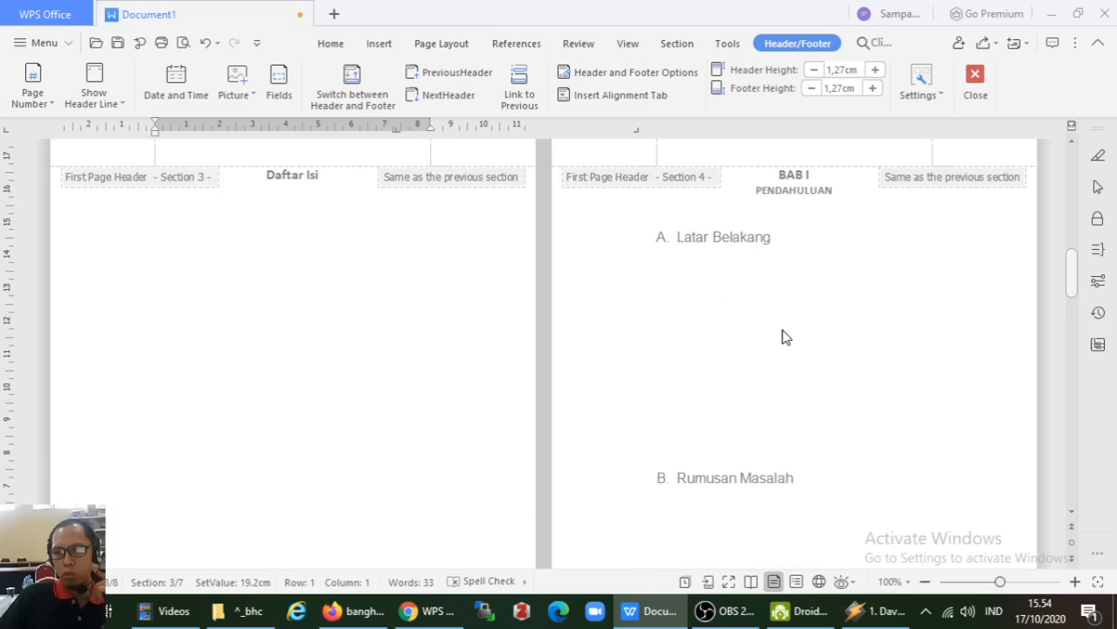
Step: Restart the page numbering at 1 in the Section 4 first page footer, on the BAB I page
scroll(801, 253, down, 12)
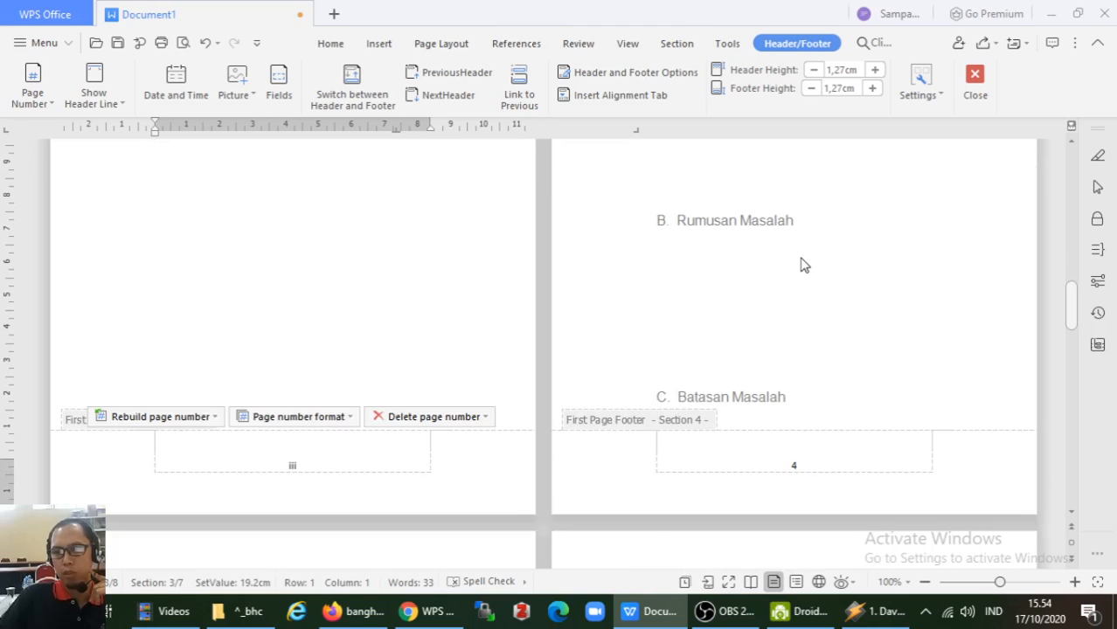
click(806, 209)
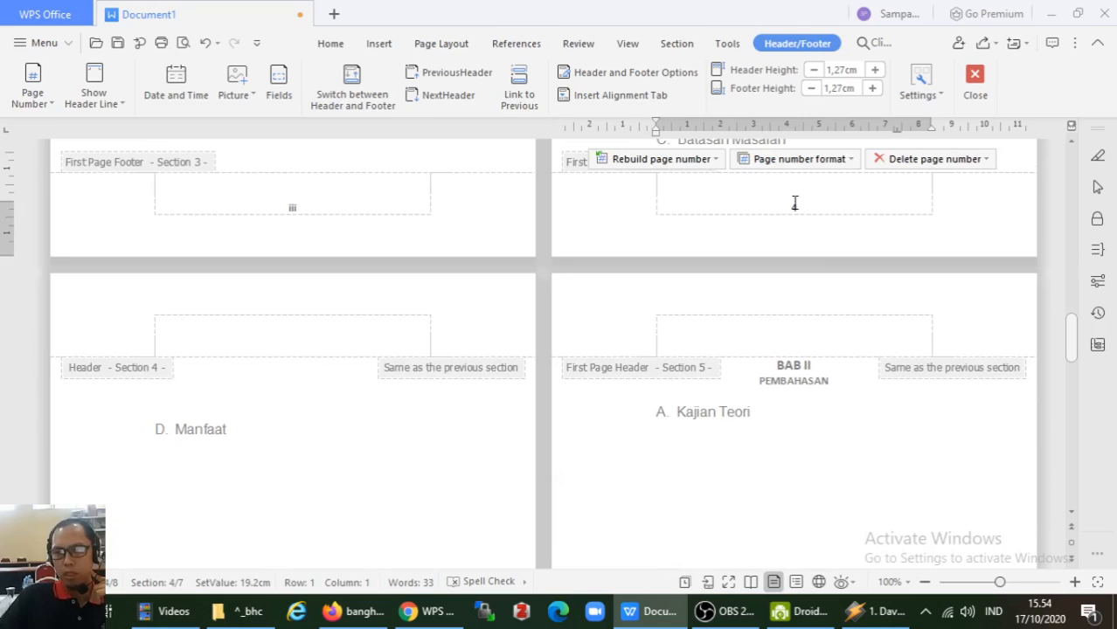
click(794, 203)
click(860, 204)
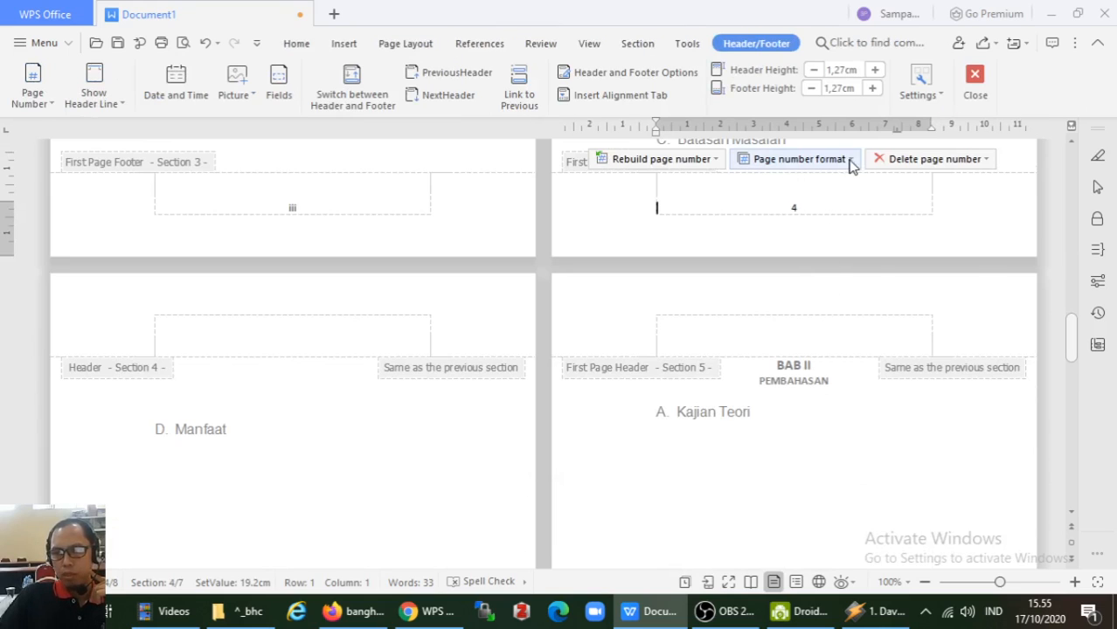
click(849, 161)
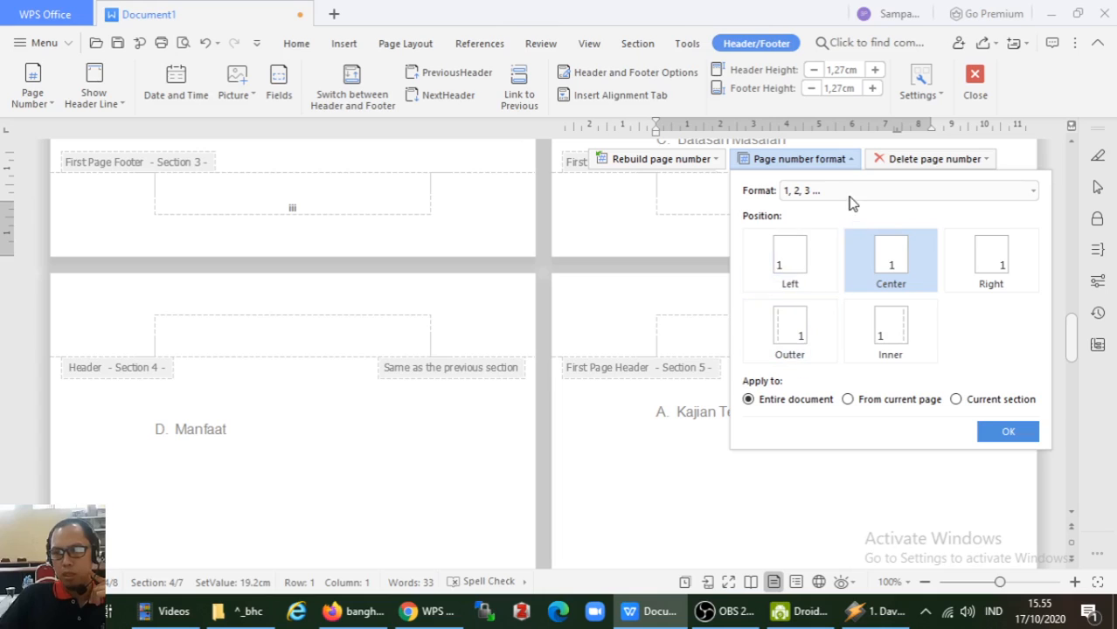
click(669, 209)
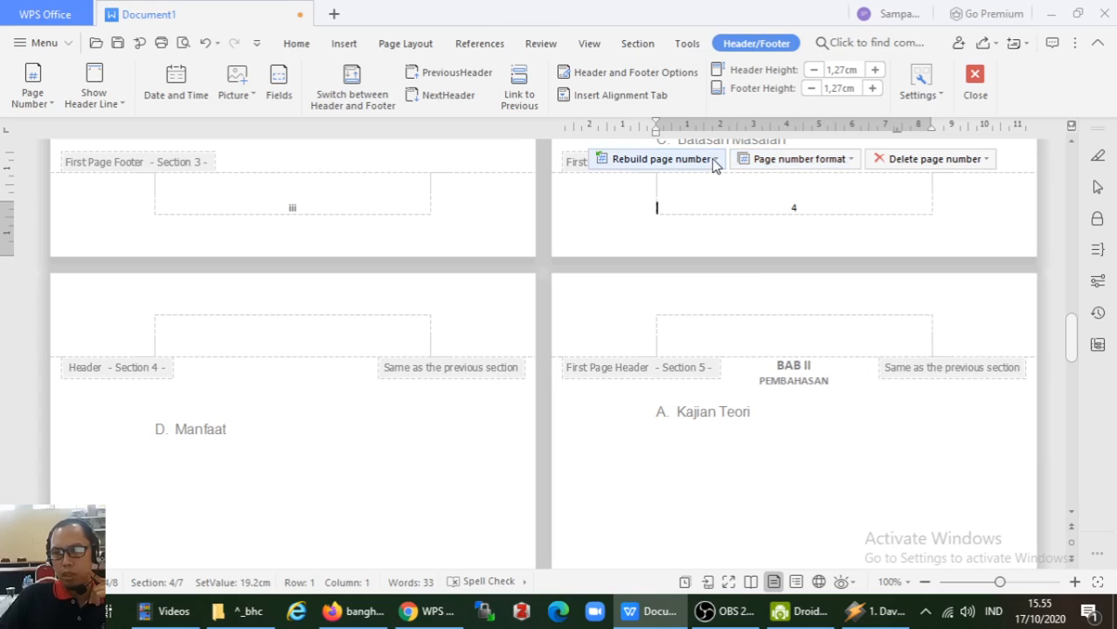
click(715, 161)
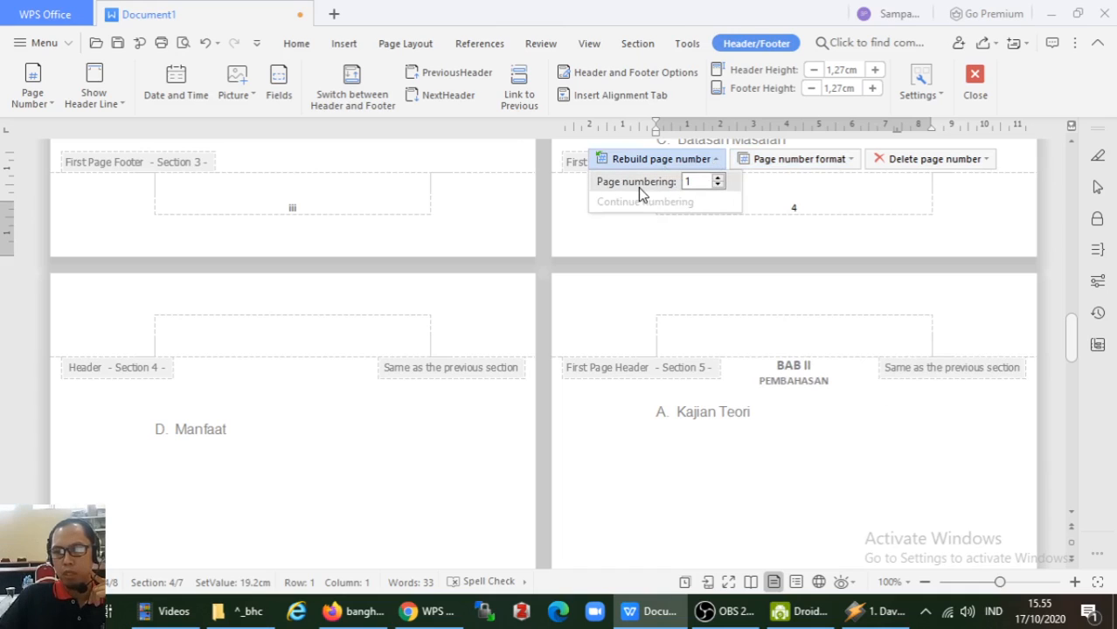
click(690, 182)
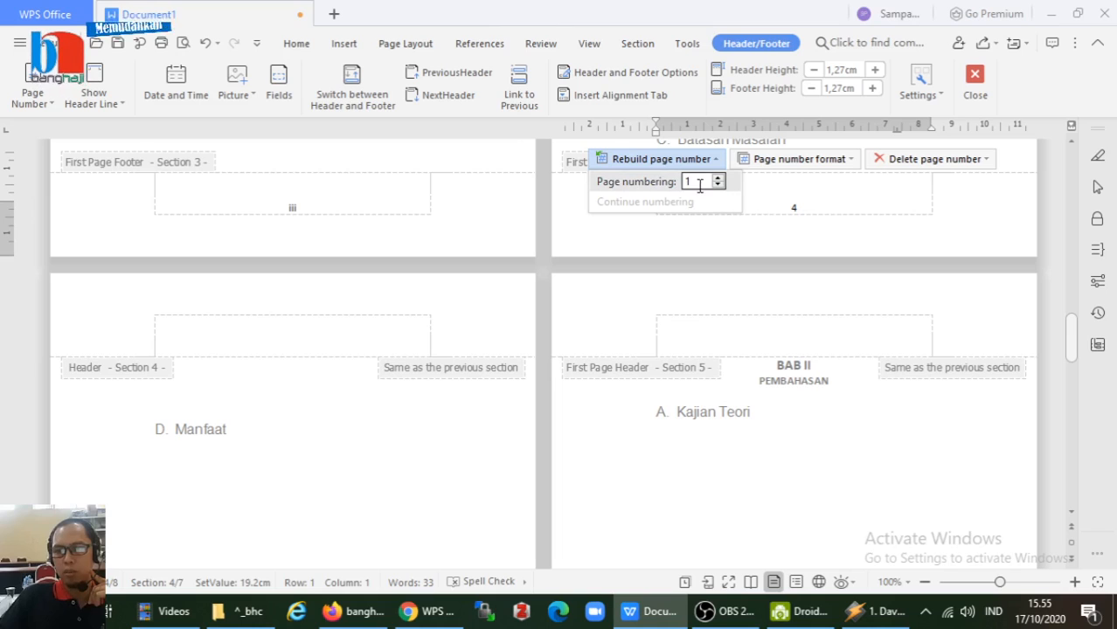
key(Return)
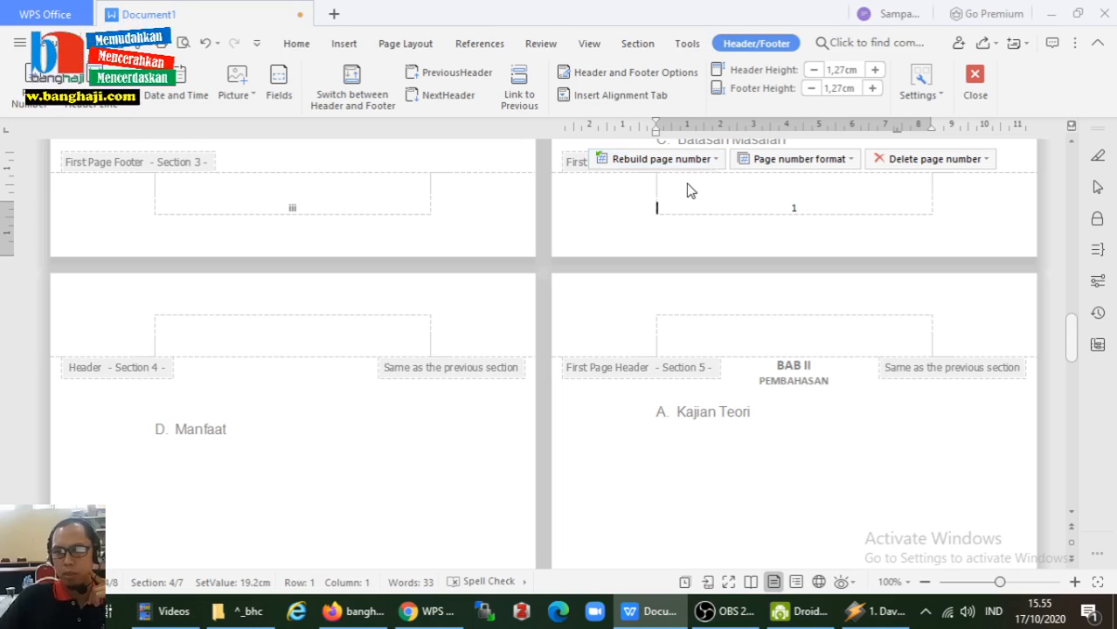
Step: Examine the footers of the pages from BAB I to BAB II to check how the page numbering continues
scroll(731, 280, down, 5)
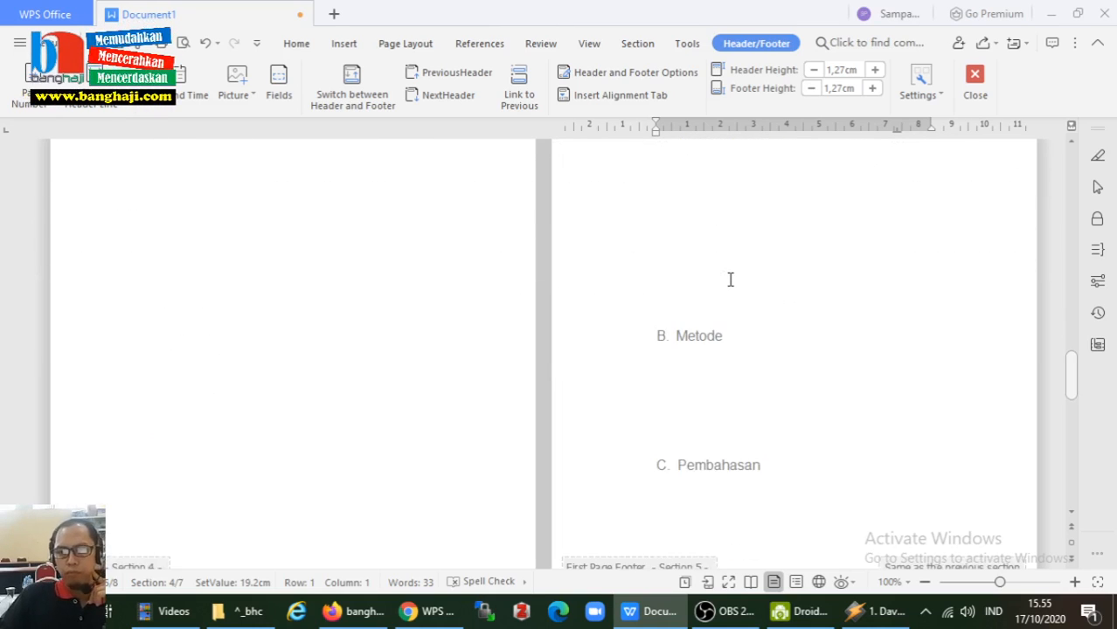
scroll(731, 279, up, 3)
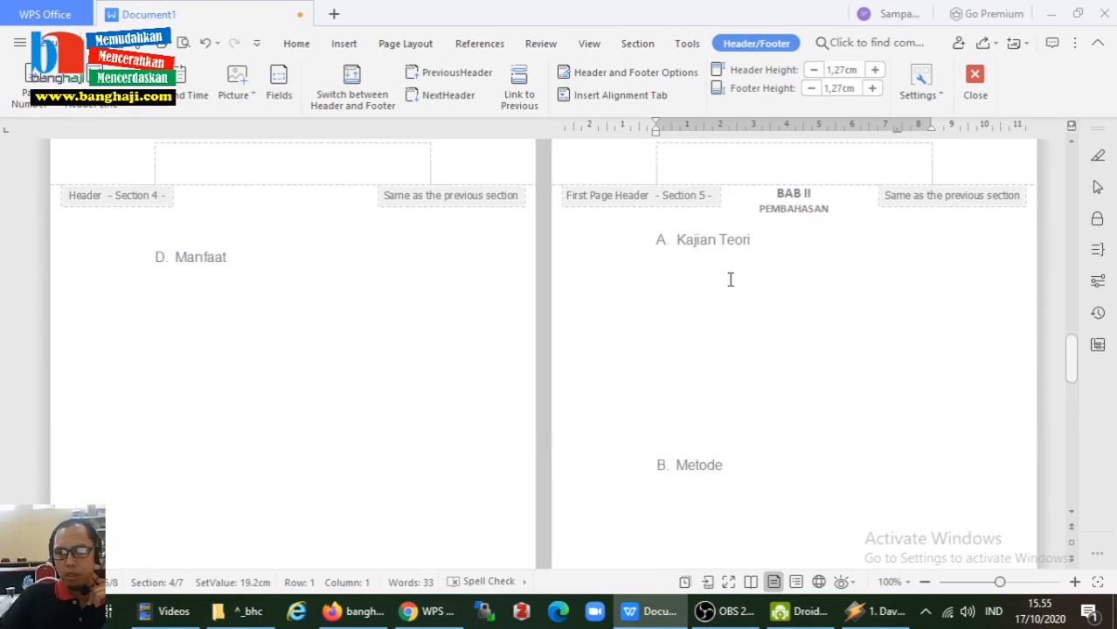
scroll(731, 280, up, 3)
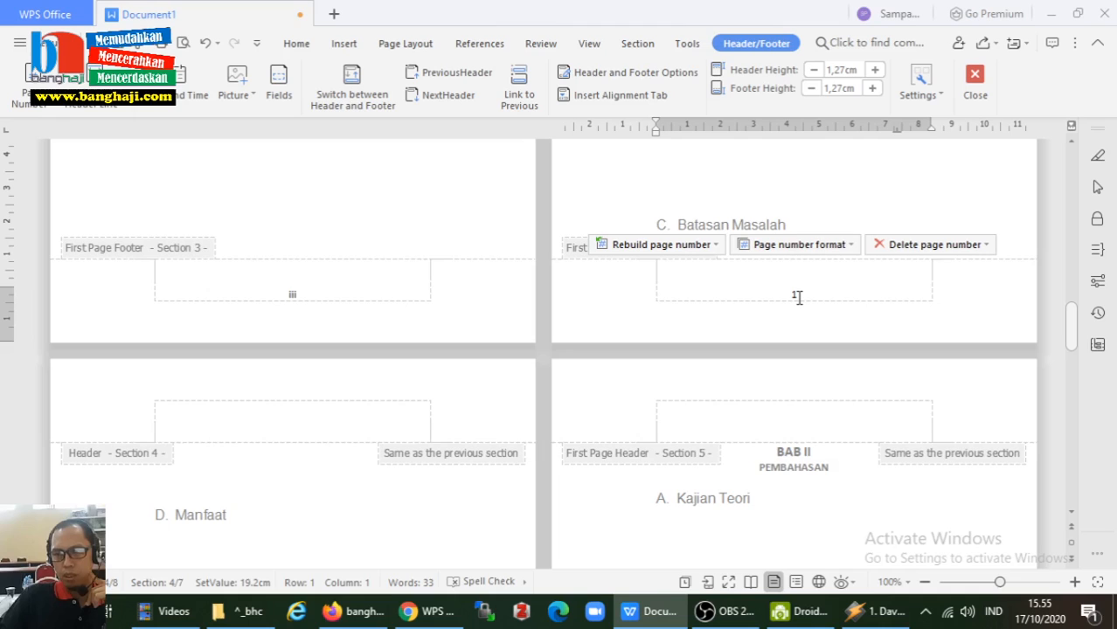
scroll(800, 299, up, 6)
scroll(811, 328, down, 3)
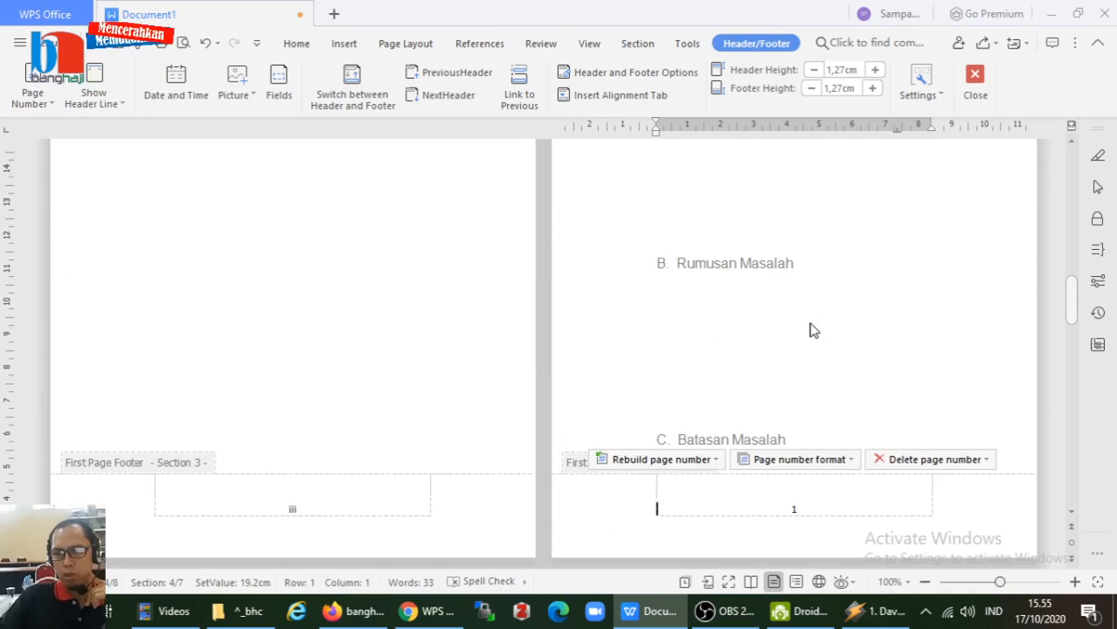
scroll(810, 331, down, 2)
scroll(811, 328, down, 1)
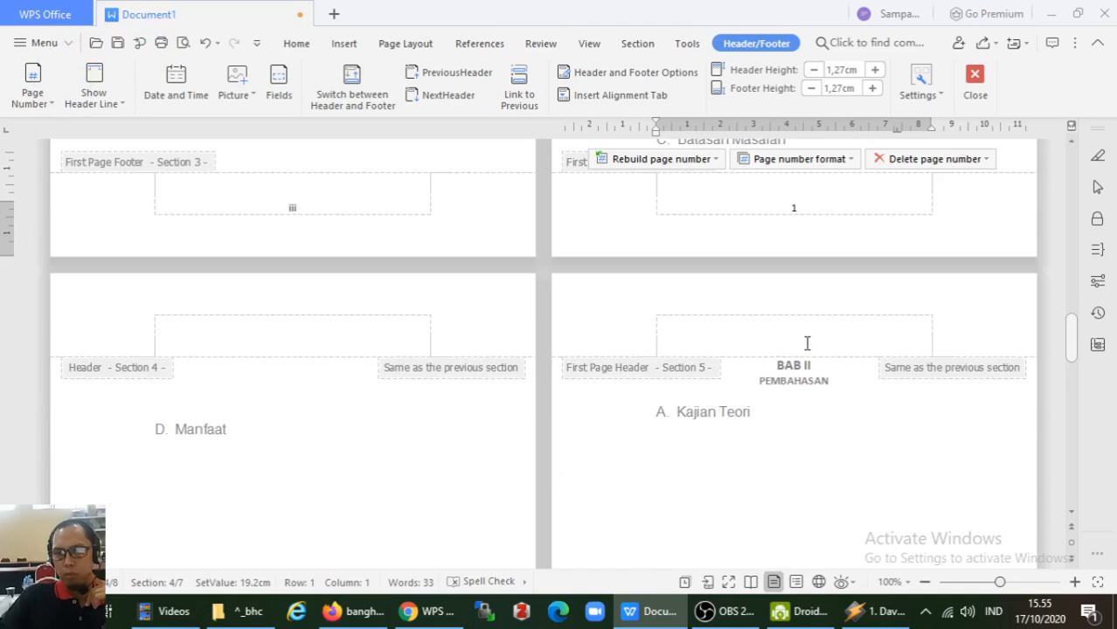
scroll(787, 348, down, 2)
scroll(811, 307, down, 1)
scroll(811, 306, up, 1)
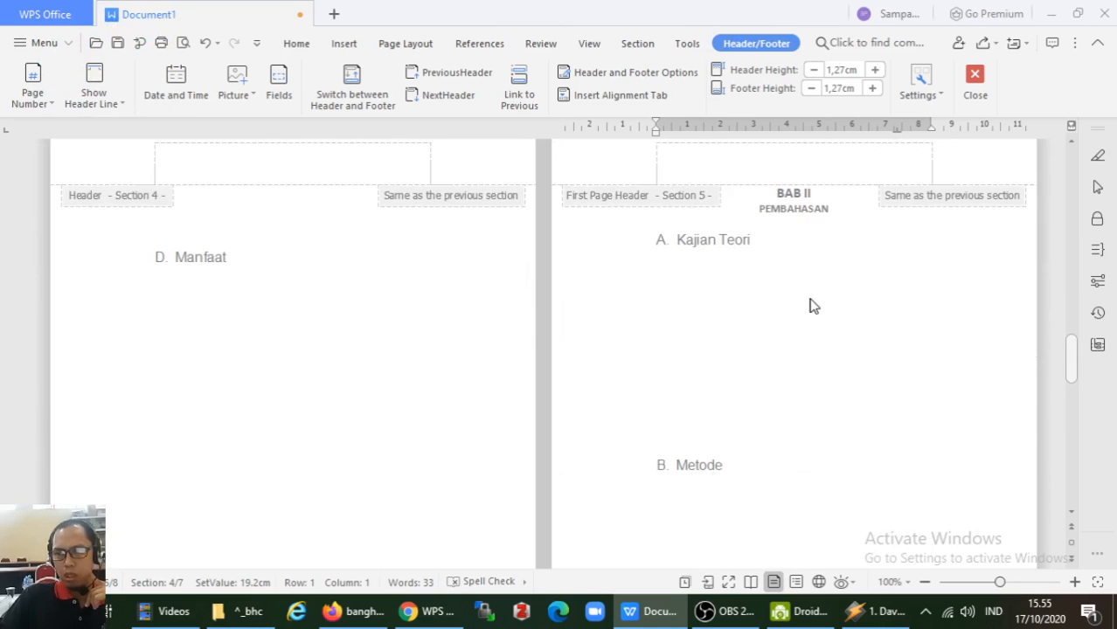
scroll(811, 305, down, 5)
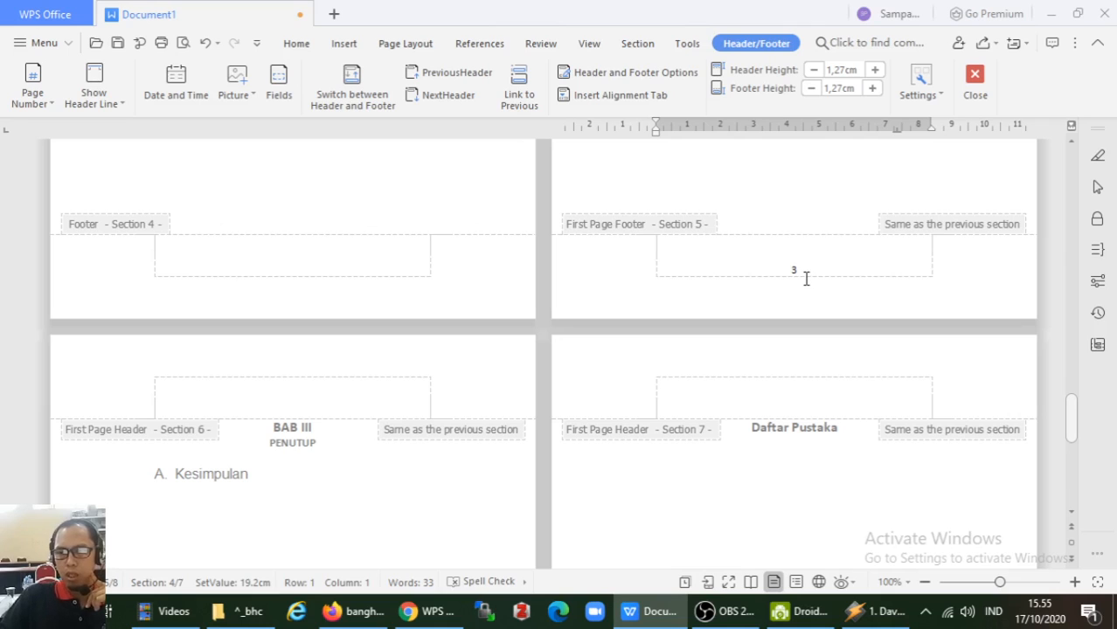
Step: Check the page numbers in the footers of BAB III and Daftar Pustaka against the numbering that starts at BAB I
scroll(806, 278, down, 5)
scroll(806, 277, up, 2)
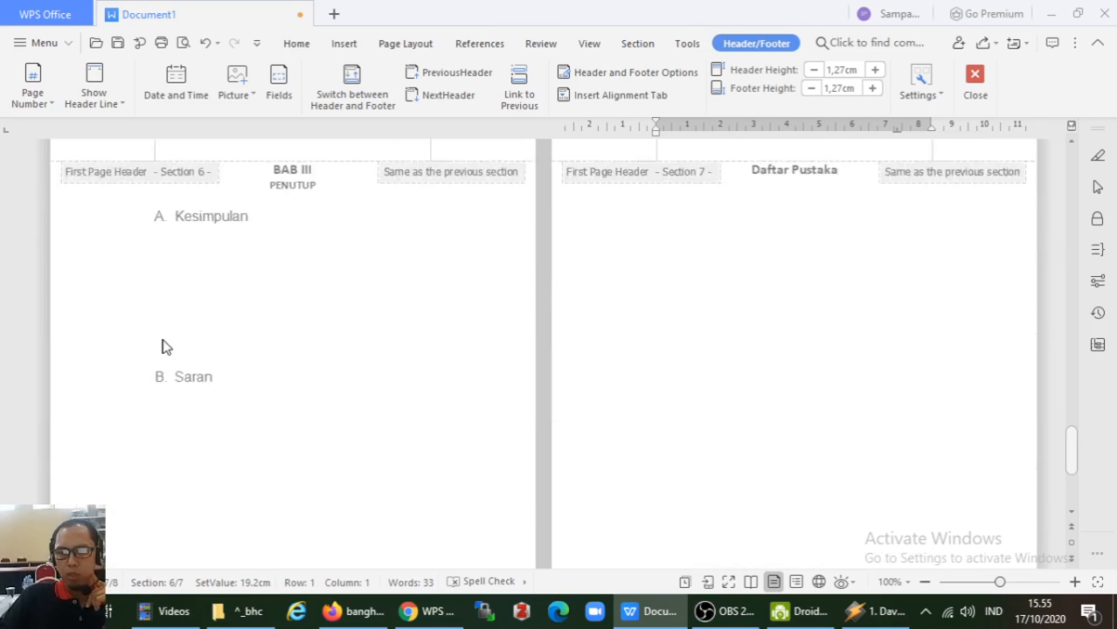
scroll(295, 326, up, 1)
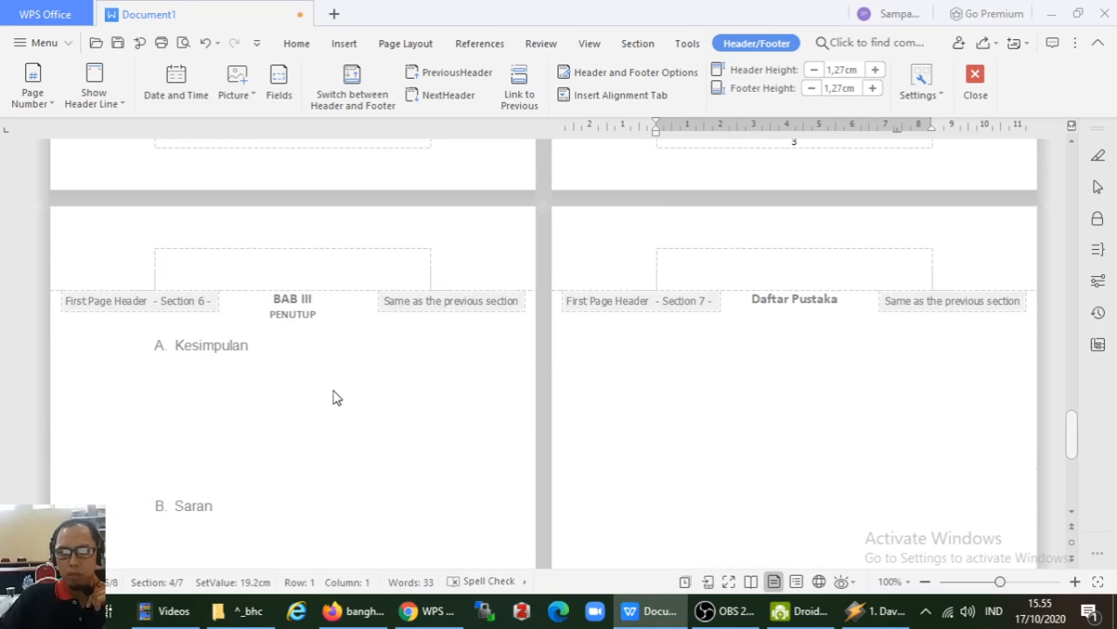
scroll(342, 427, down, 4)
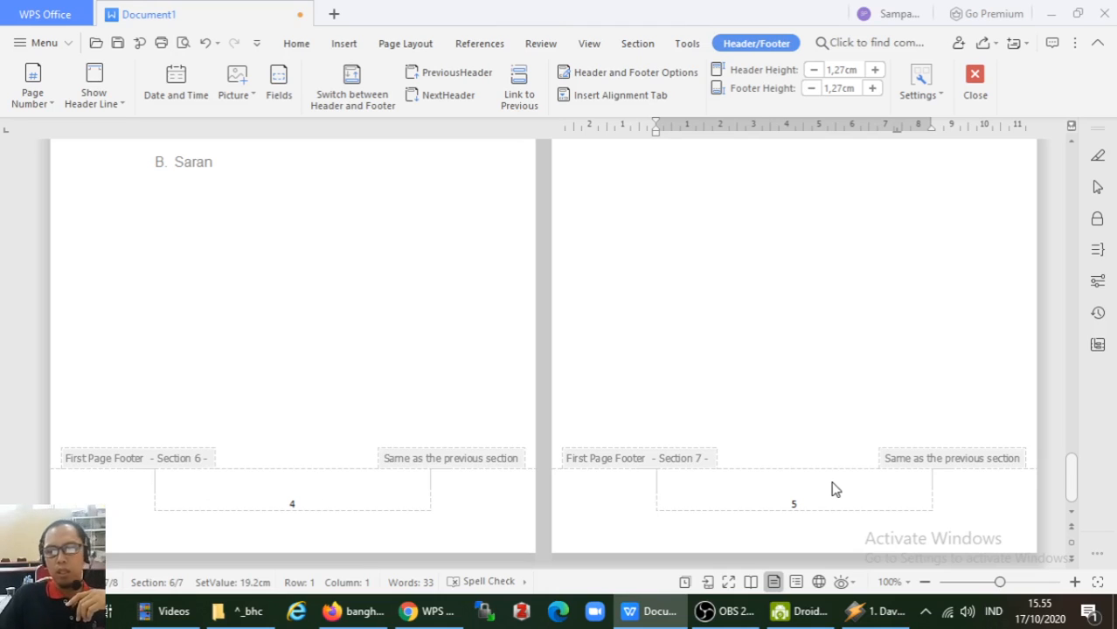
scroll(825, 494, up, 3)
scroll(798, 537, down, 3)
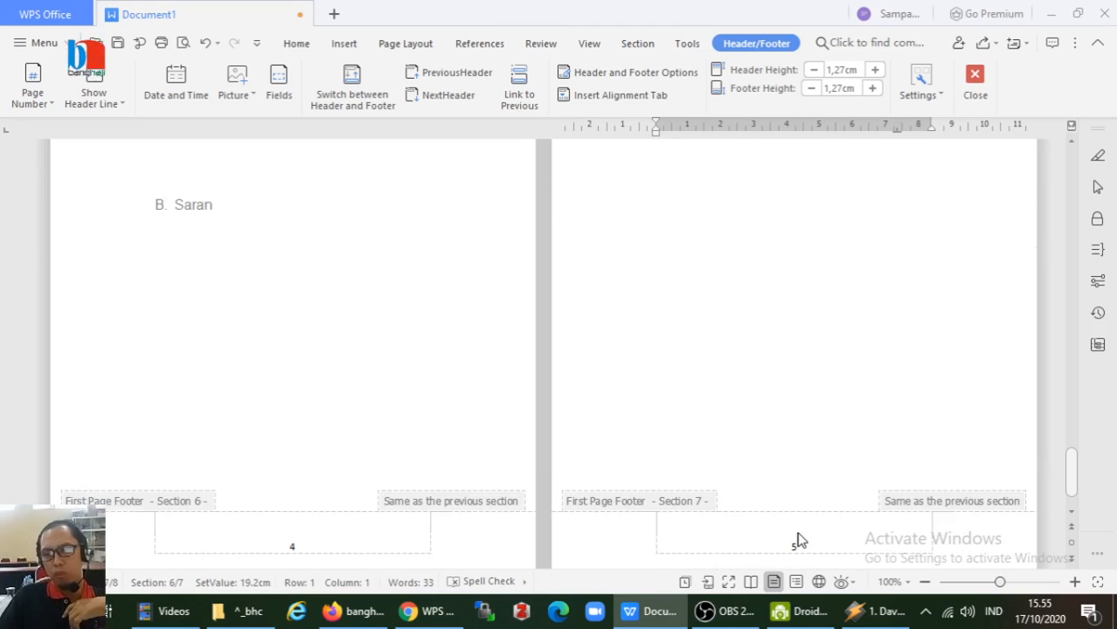
scroll(799, 539, up, 2)
scroll(798, 541, up, 10)
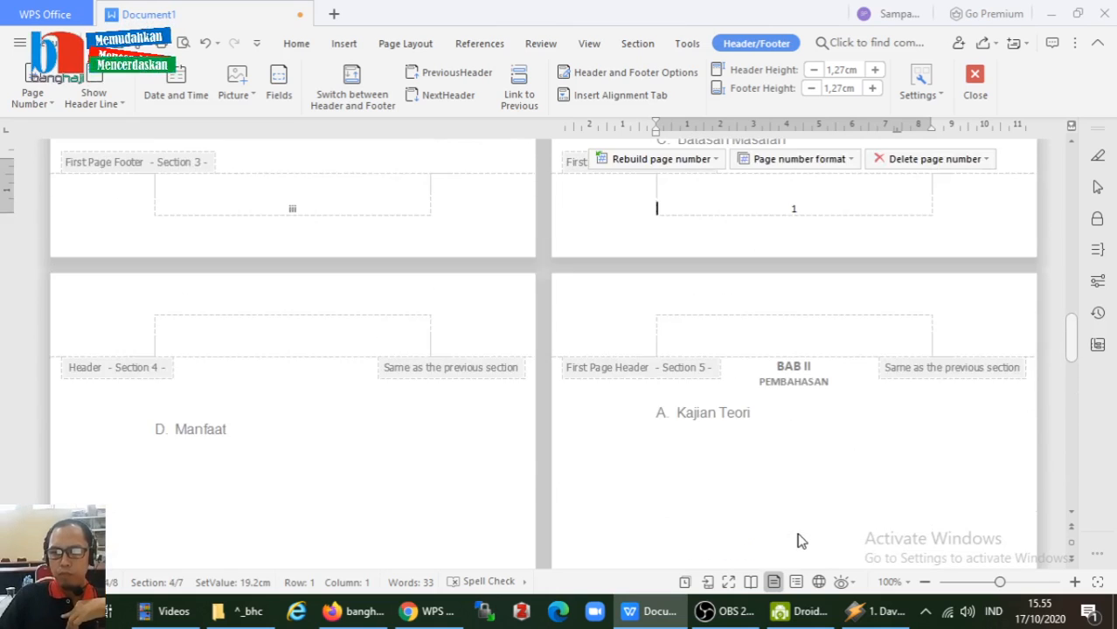
scroll(793, 449, up, 1)
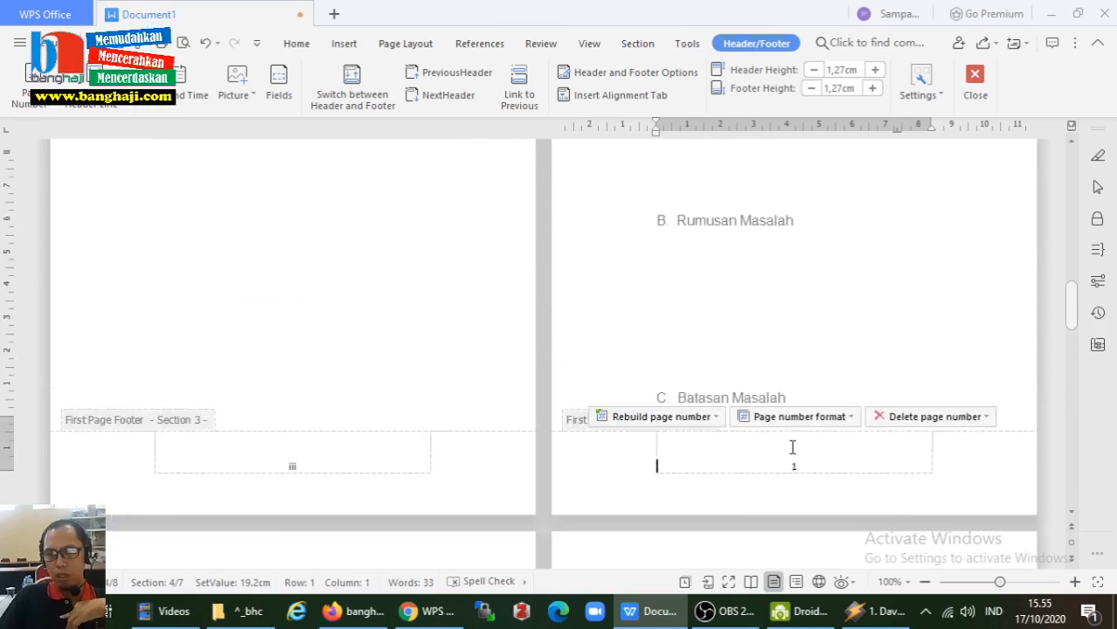
Step: Insert a right-aligned page number in the Section 4 header on the Manfaat page, format 1, 2, 3, applied to the current section only
scroll(788, 449, down, 3)
click(356, 239)
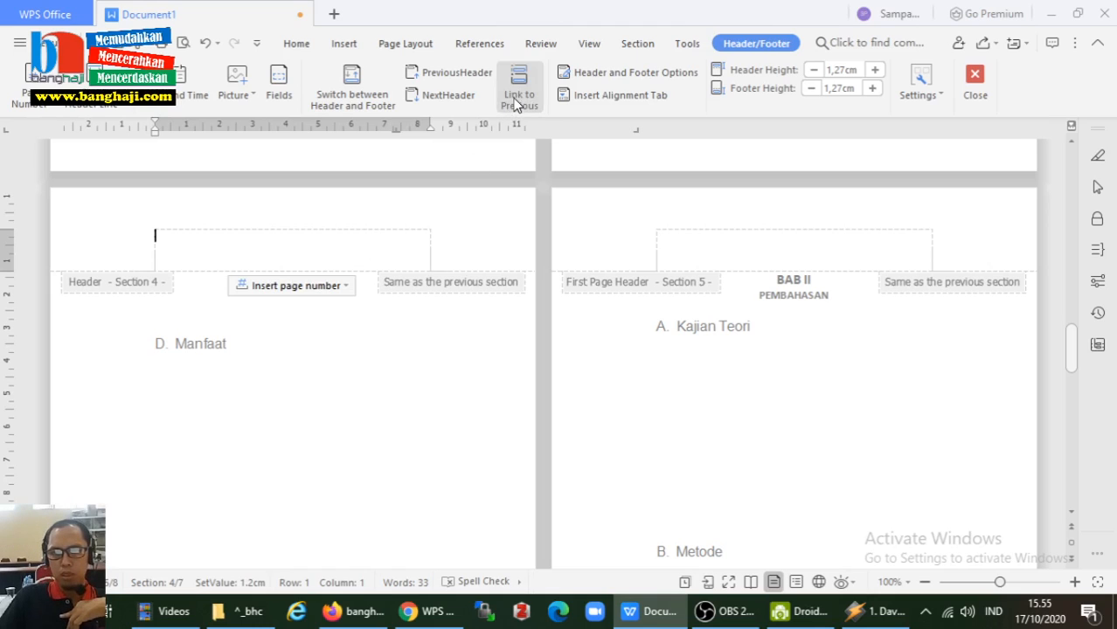
click(347, 289)
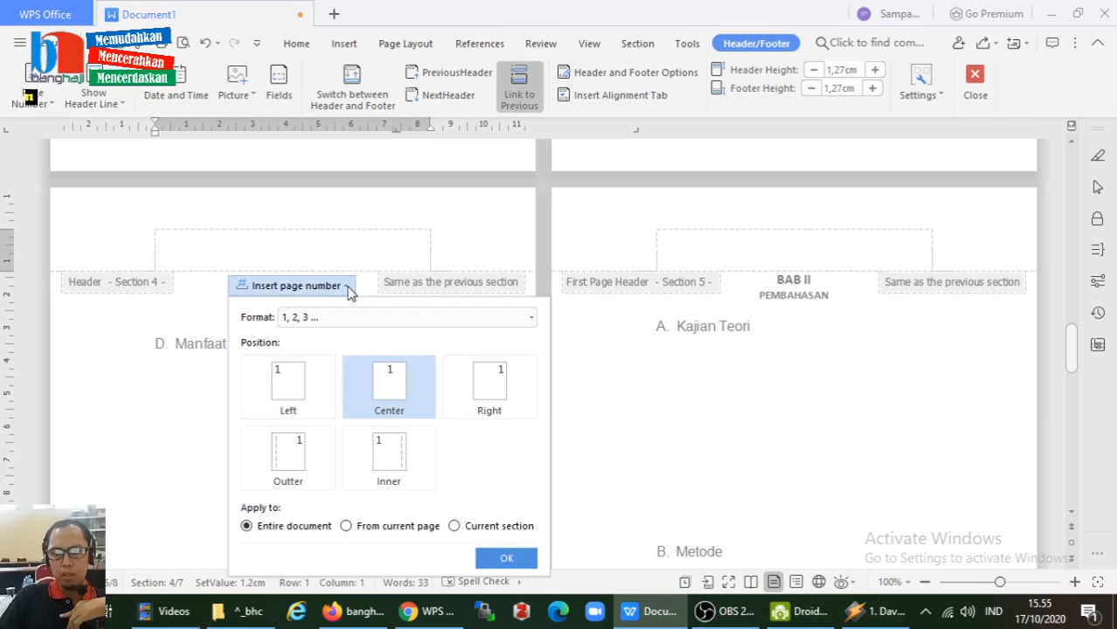
click(490, 391)
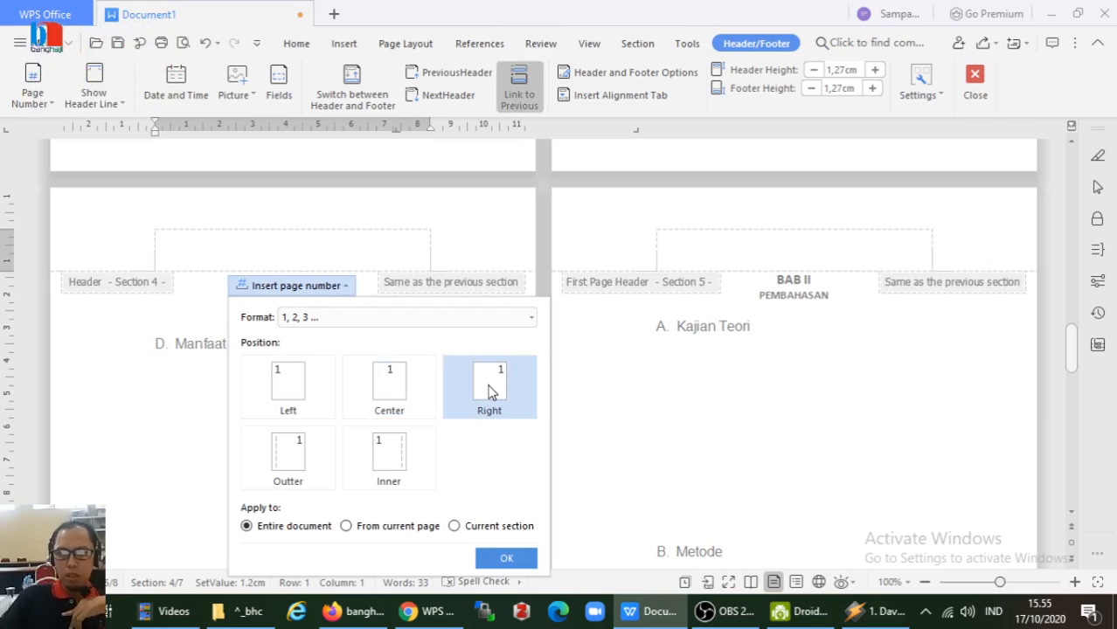
click(453, 527)
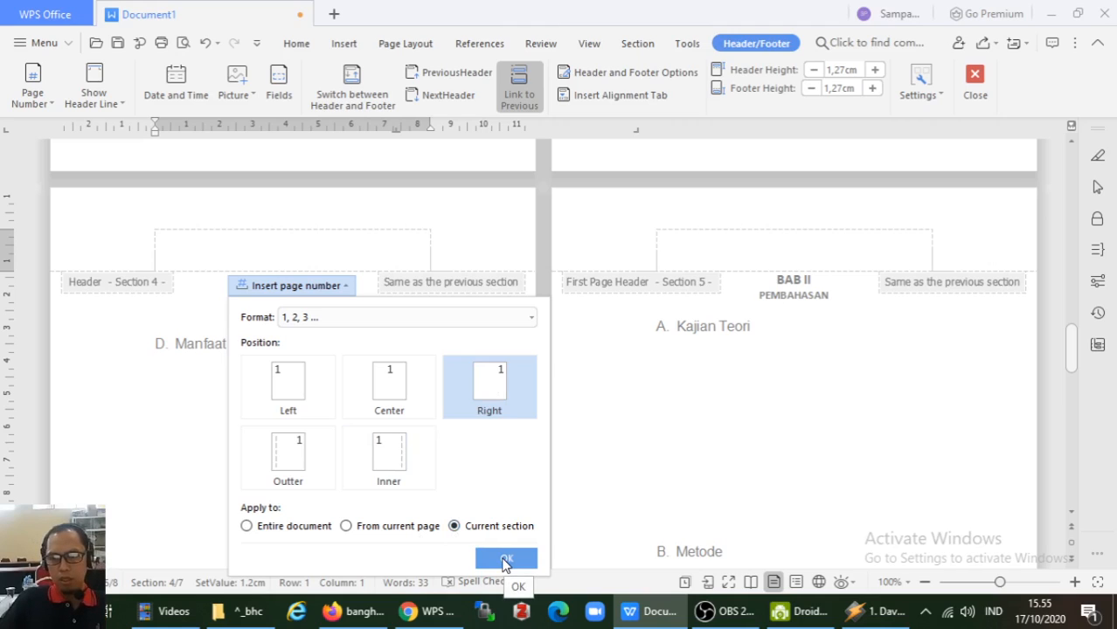
click(506, 560)
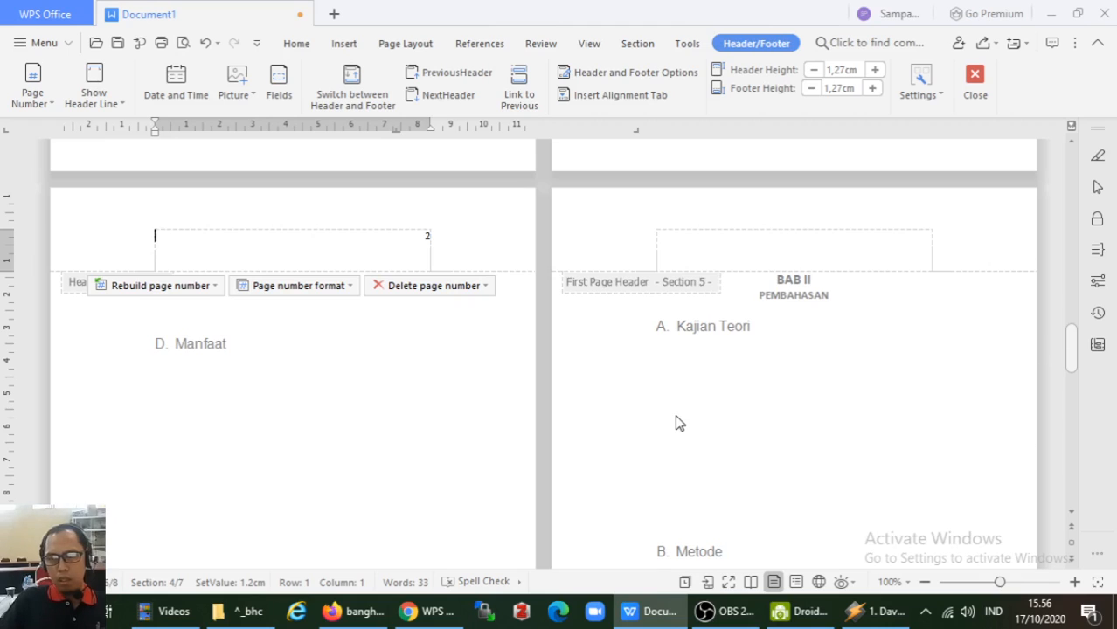
scroll(679, 424, up, 20)
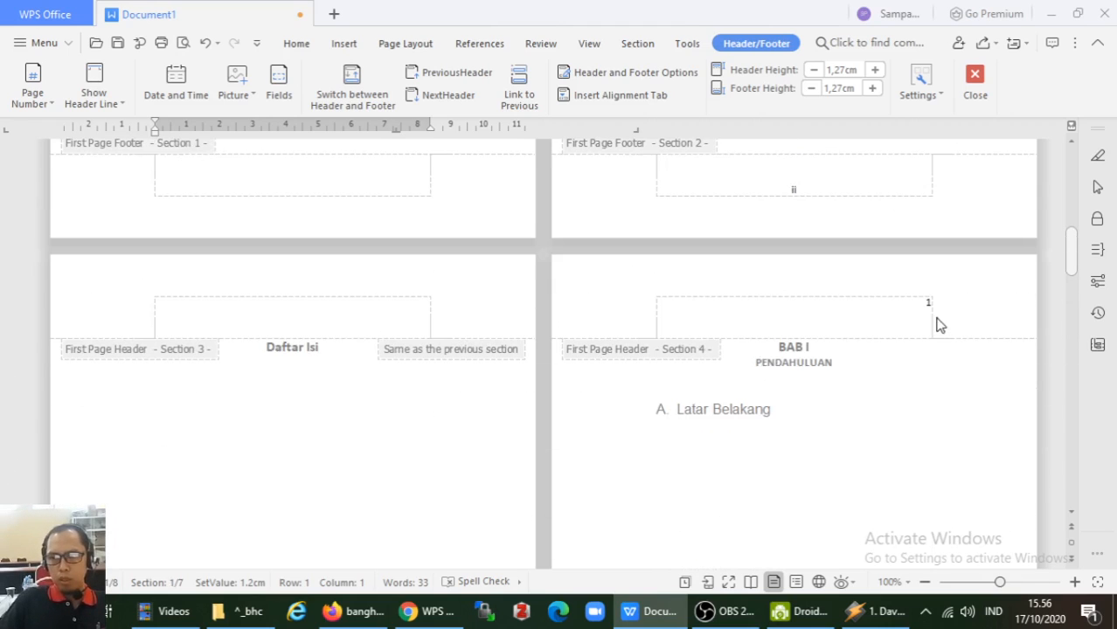
scroll(907, 374, down, 10)
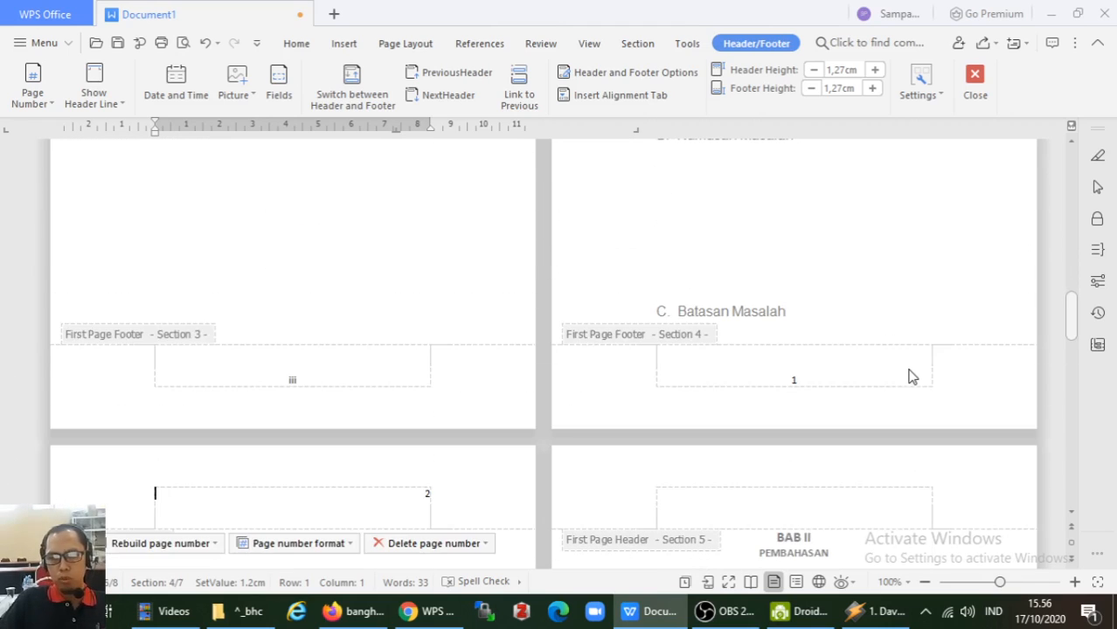
Step: Delete the page number from the first-page header of Section 4, on the BAB I page
scroll(617, 392, down, 2)
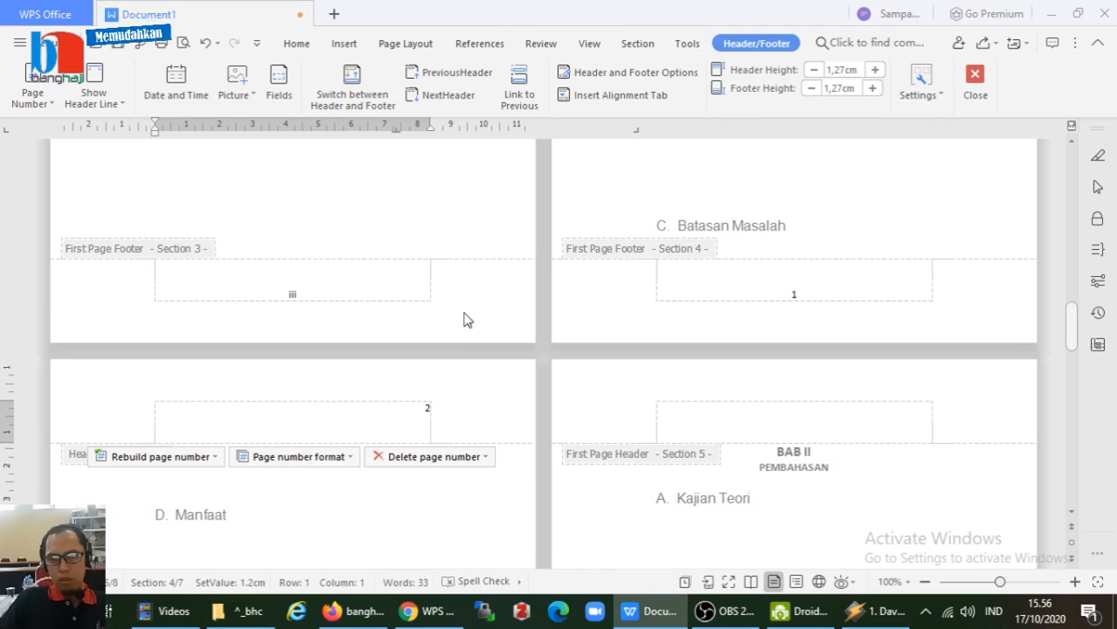
scroll(830, 314, up, 10)
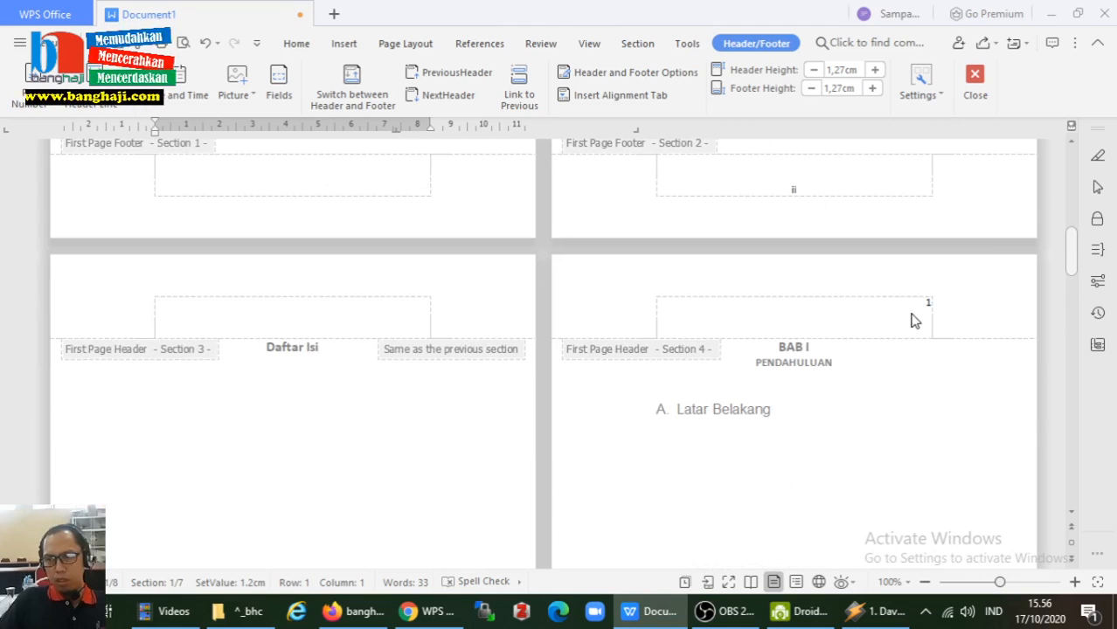
click(913, 321)
click(930, 301)
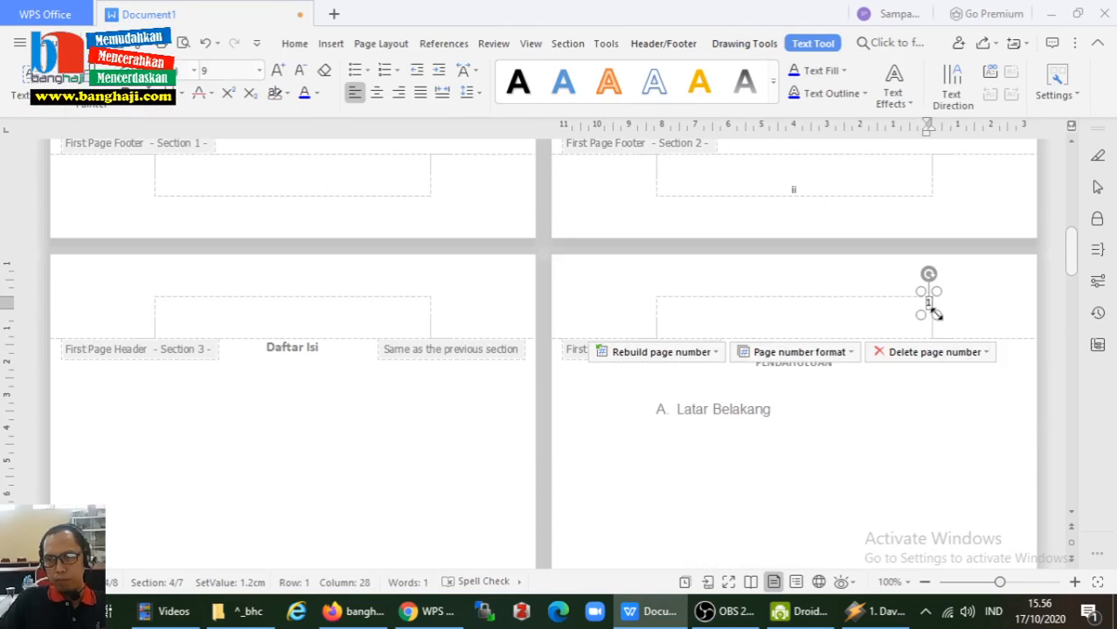
key(Delete)
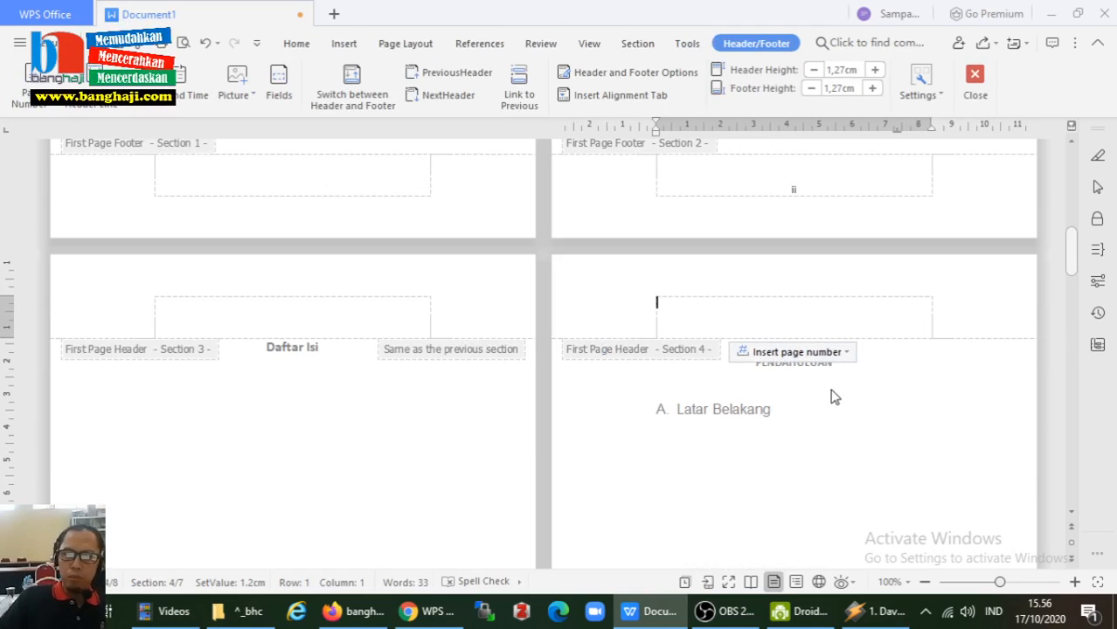
Step: Review the header and footer page numbers from Section 3 through Section 7, and leave header and footer editing
scroll(486, 427, down, 5)
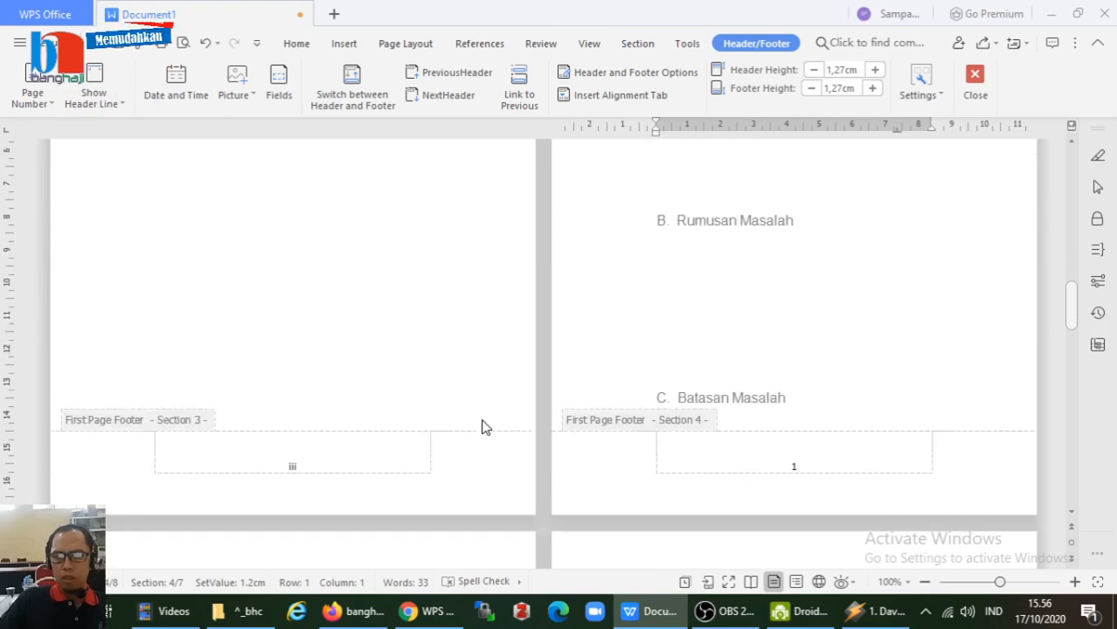
scroll(486, 427, down, 1)
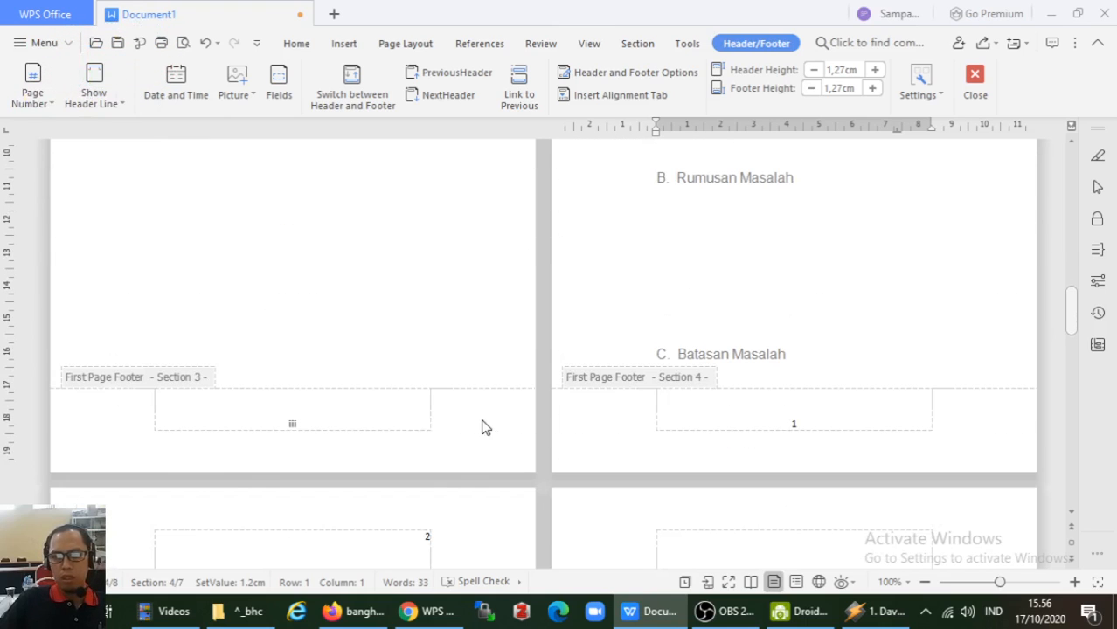
scroll(486, 426, down, 3)
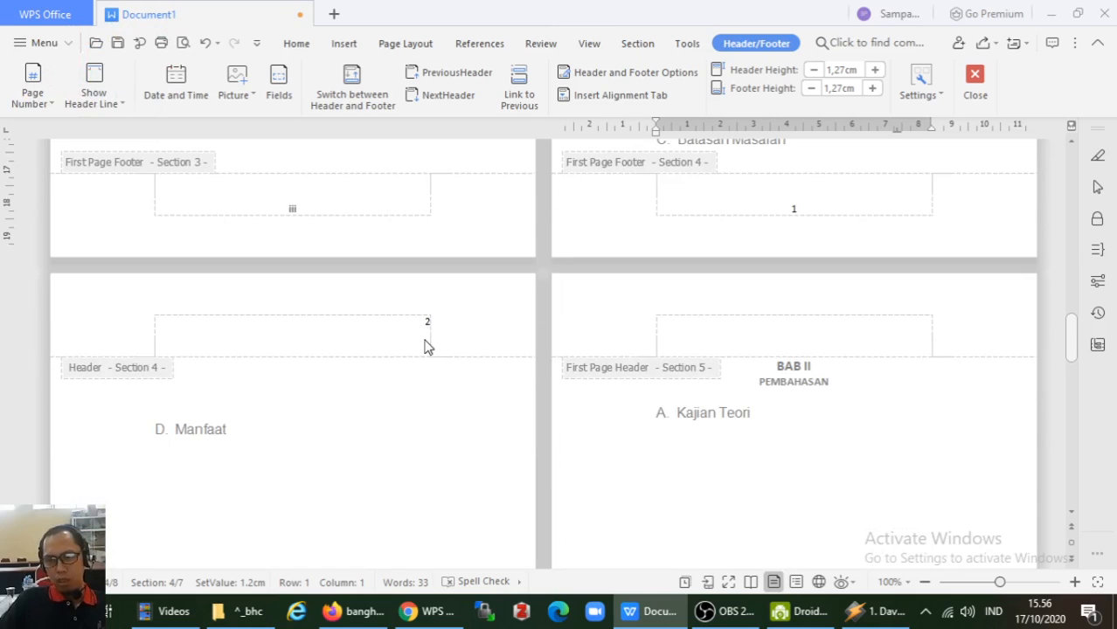
scroll(701, 329, up, 15)
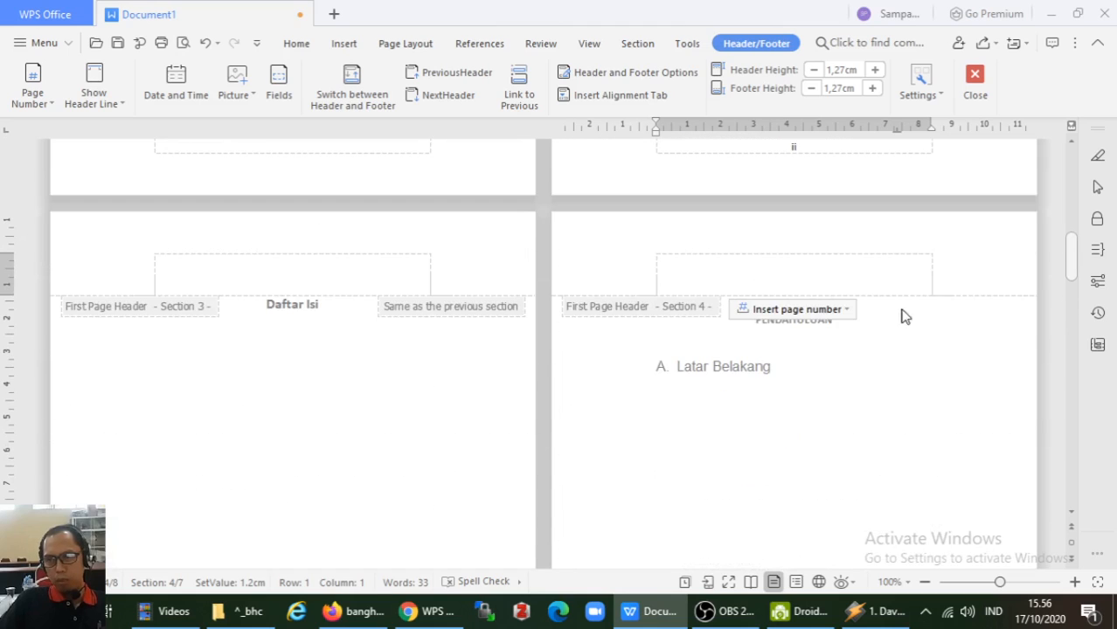
scroll(323, 446, down, 1)
scroll(323, 447, down, 10)
scroll(367, 473, down, 2)
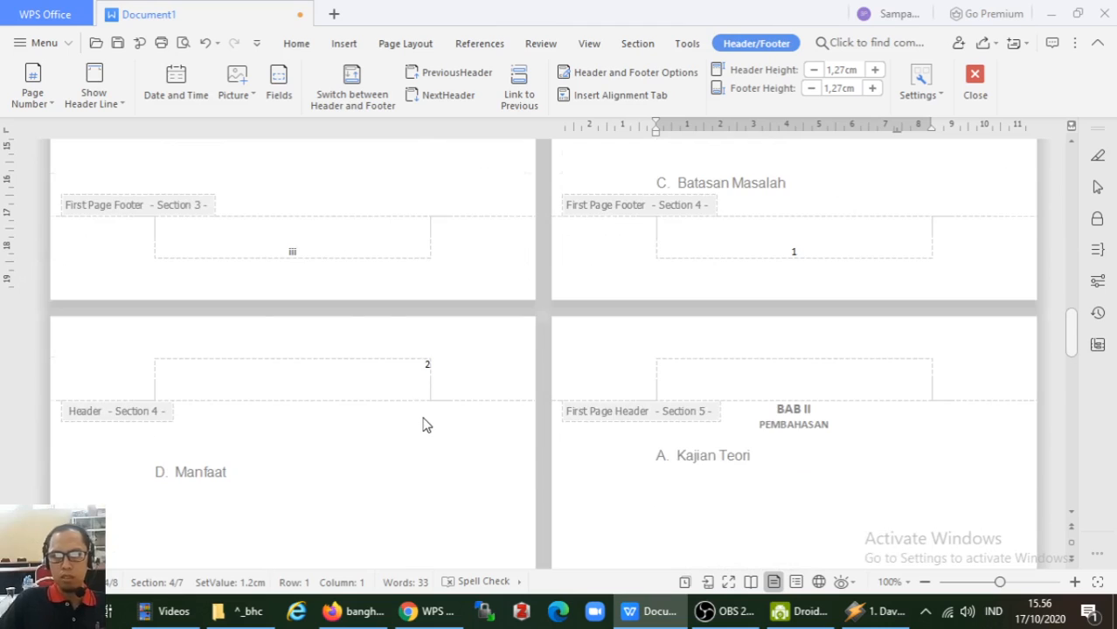
scroll(422, 425, down, 7)
scroll(875, 370, up, 4)
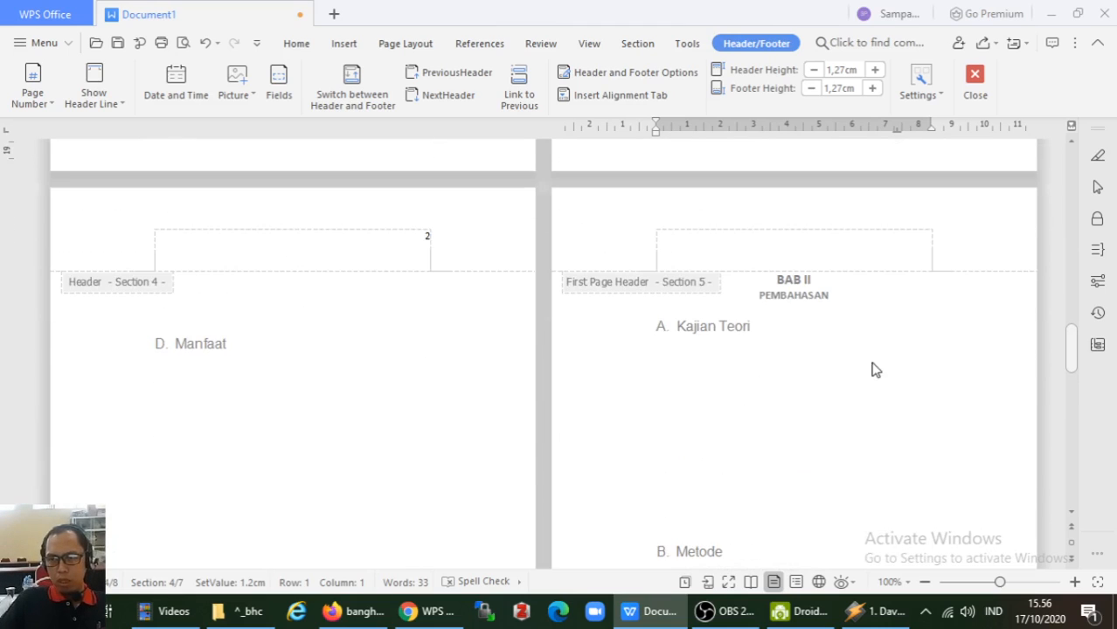
scroll(796, 299, down, 9)
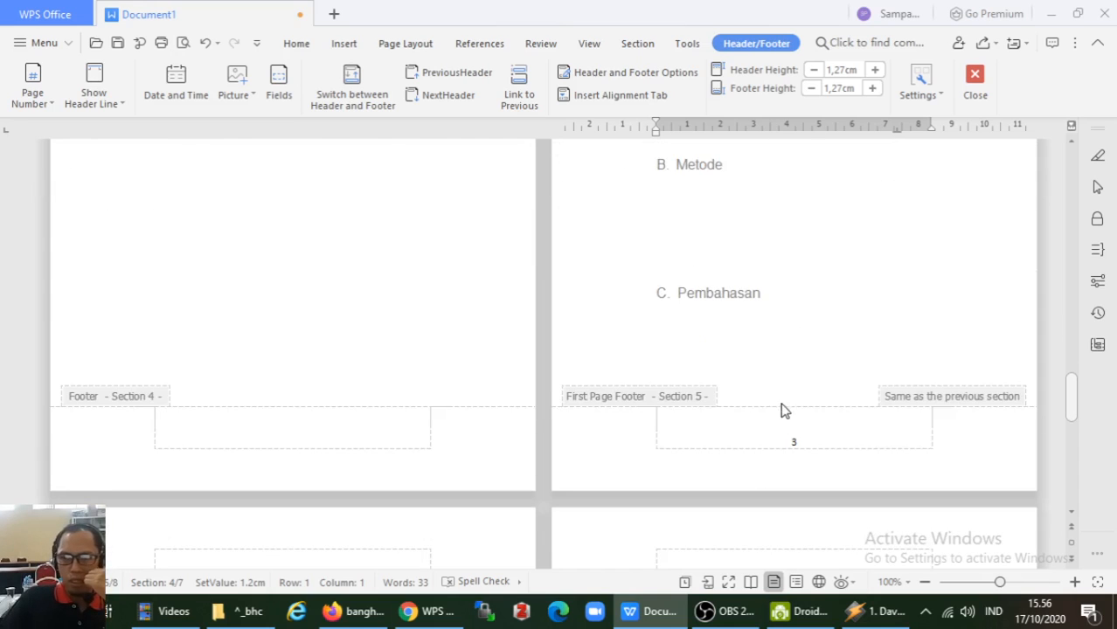
scroll(776, 435, down, 4)
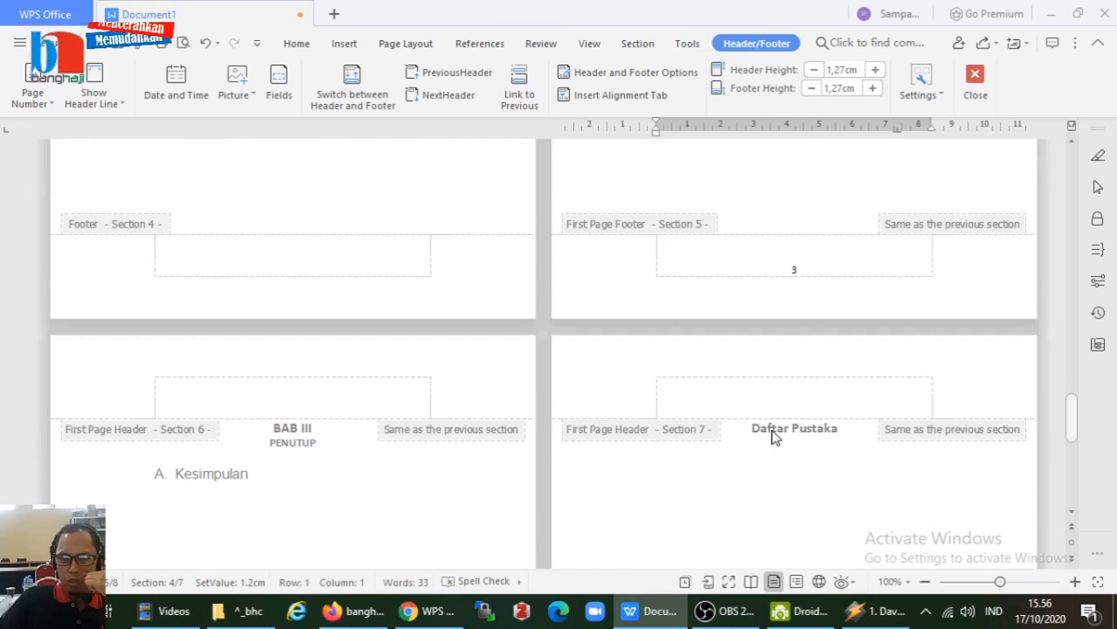
scroll(753, 263, up, 14)
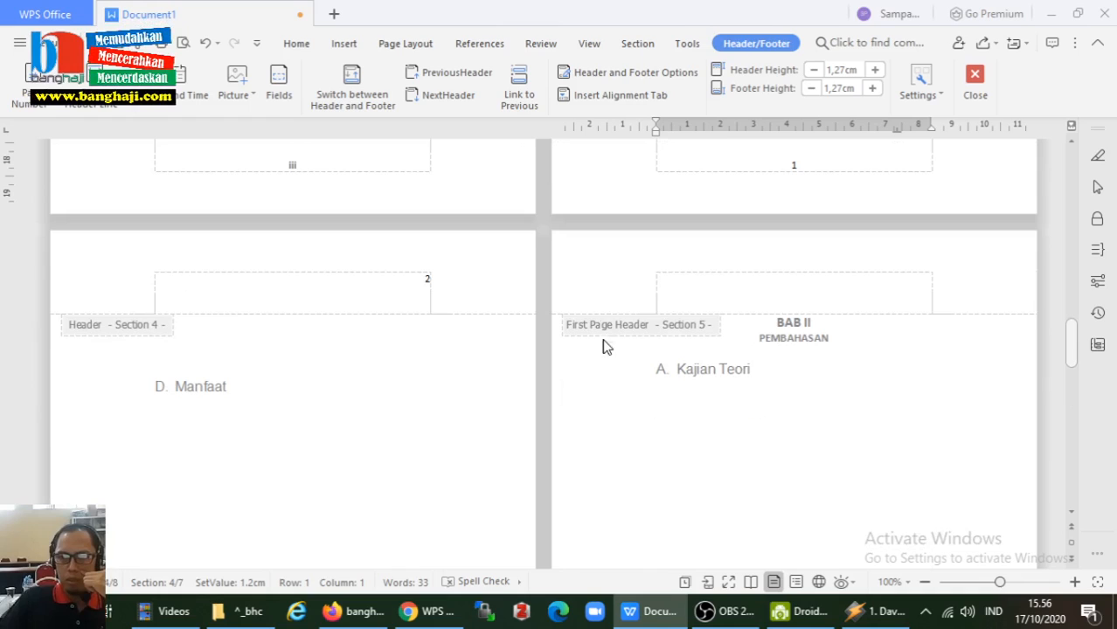
key(Escape)
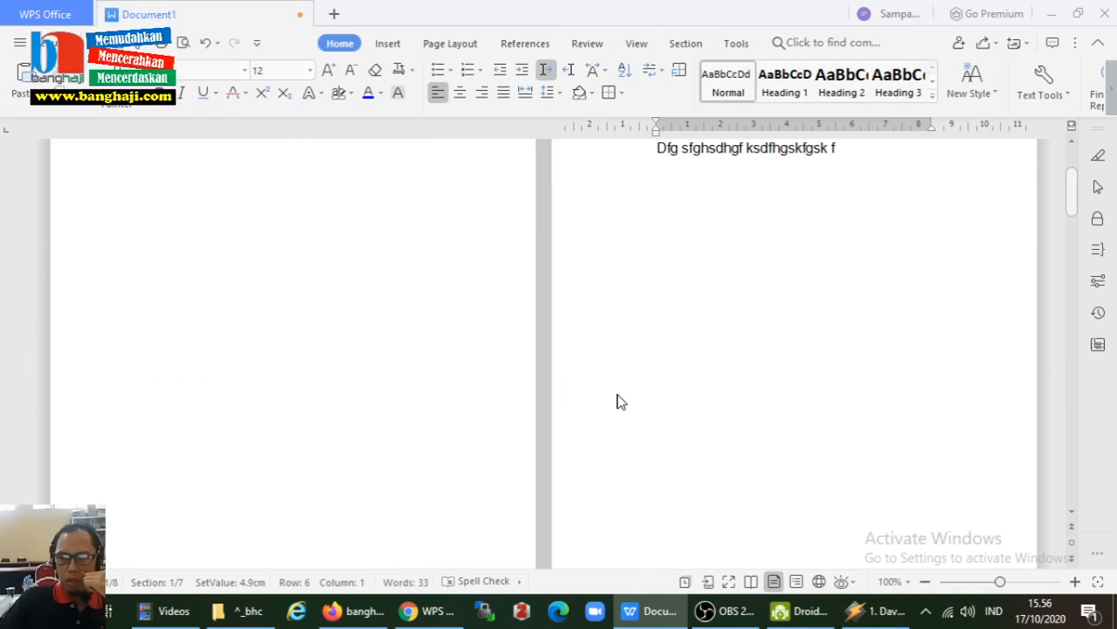
Step: Add blank lines below "Latar Belakang" in BAB I to move the "Batasan Masalah" heading onto the next page
scroll(703, 370, down, 20)
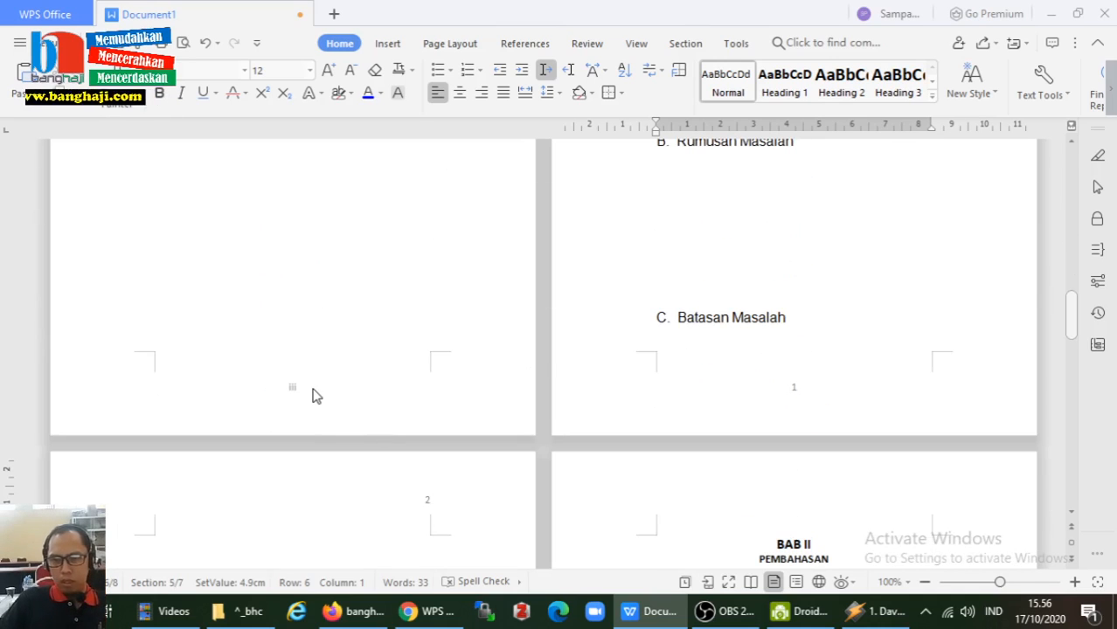
scroll(796, 393, up, 6)
scroll(796, 398, up, 2)
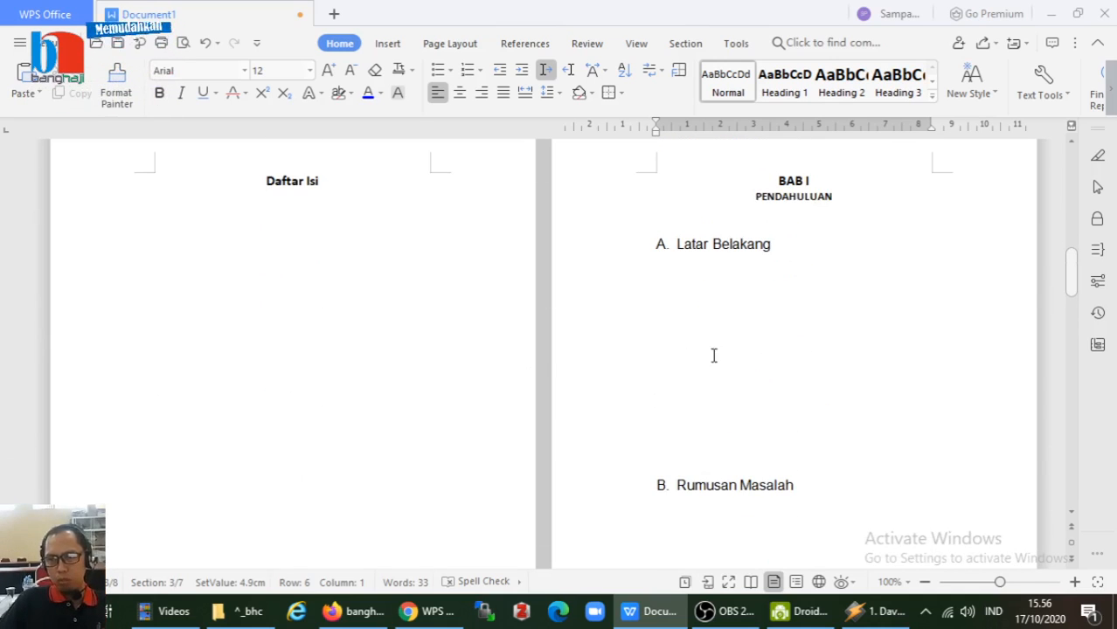
click(715, 340)
key(Return)
key(Return)
key(Return)
key(Return)
key(Return)
key(Return)
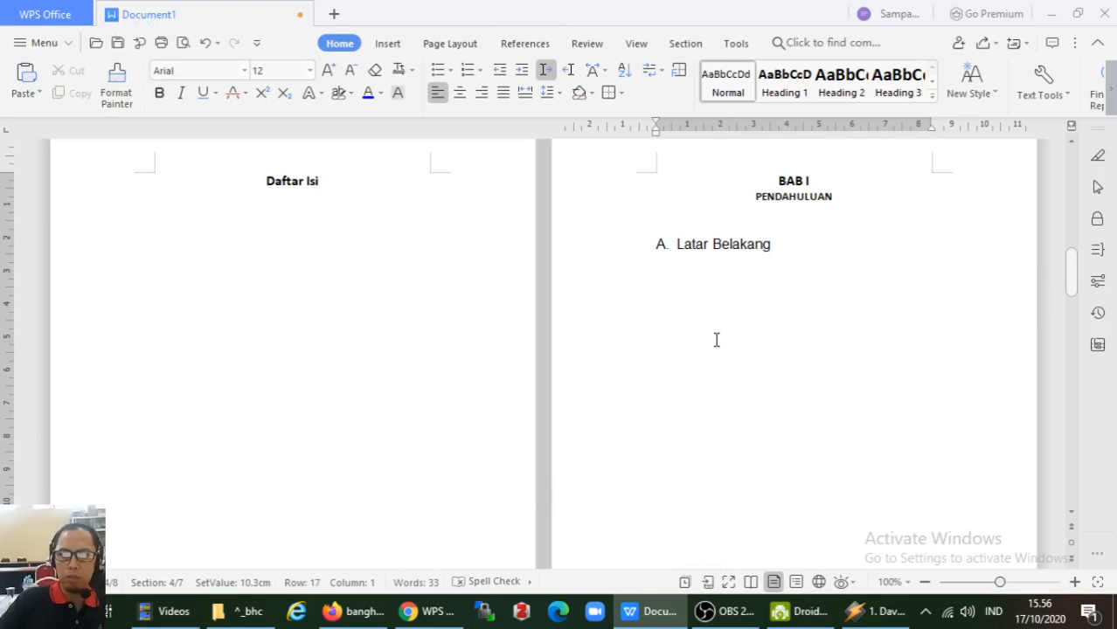
Step: Add blank lines below "Rumusan Masalah" so that its section runs onto the second page of BAB I
scroll(715, 339, down, 10)
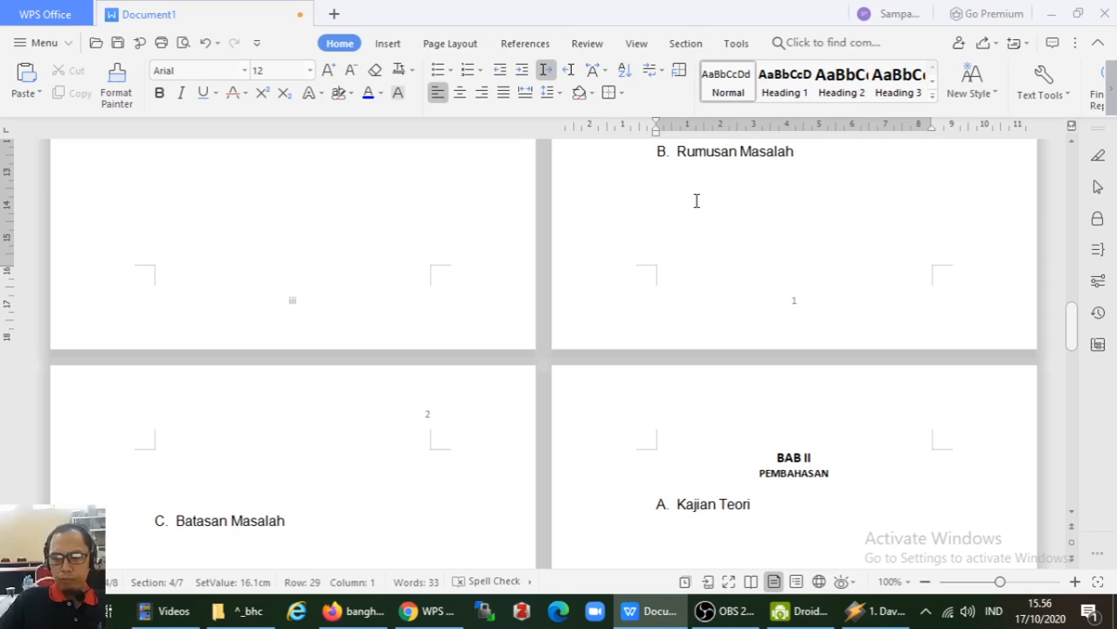
key(Return)
key(Return)
key(Return)
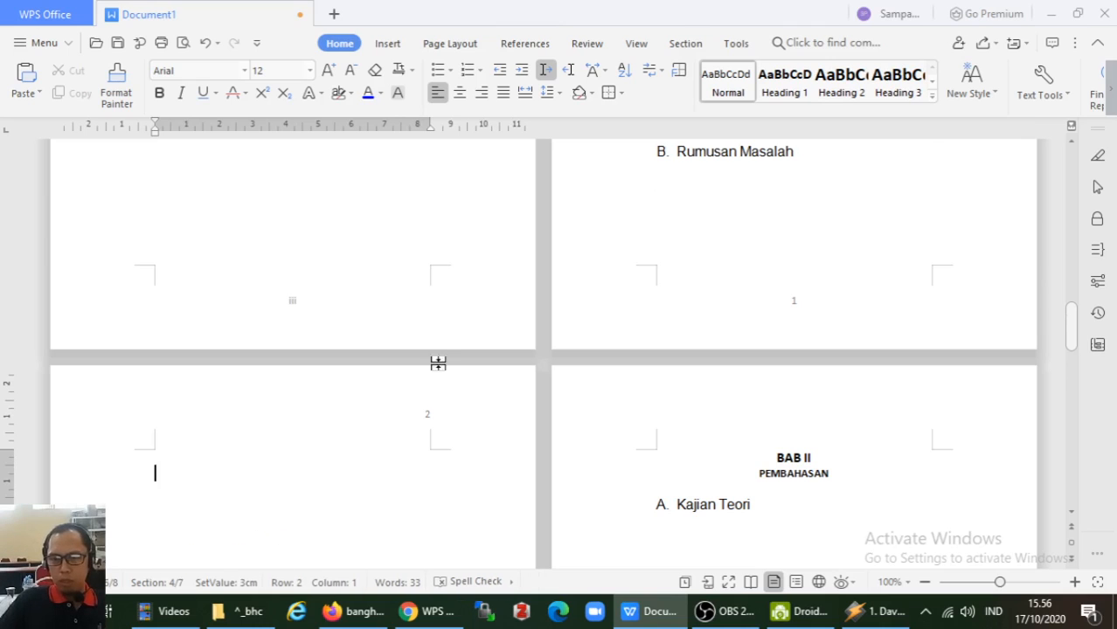
Step: Add six blank lines between "Batasan Masalah" and "Manfaat" on the second page of BAB I
scroll(359, 273, down, 5)
click(237, 434)
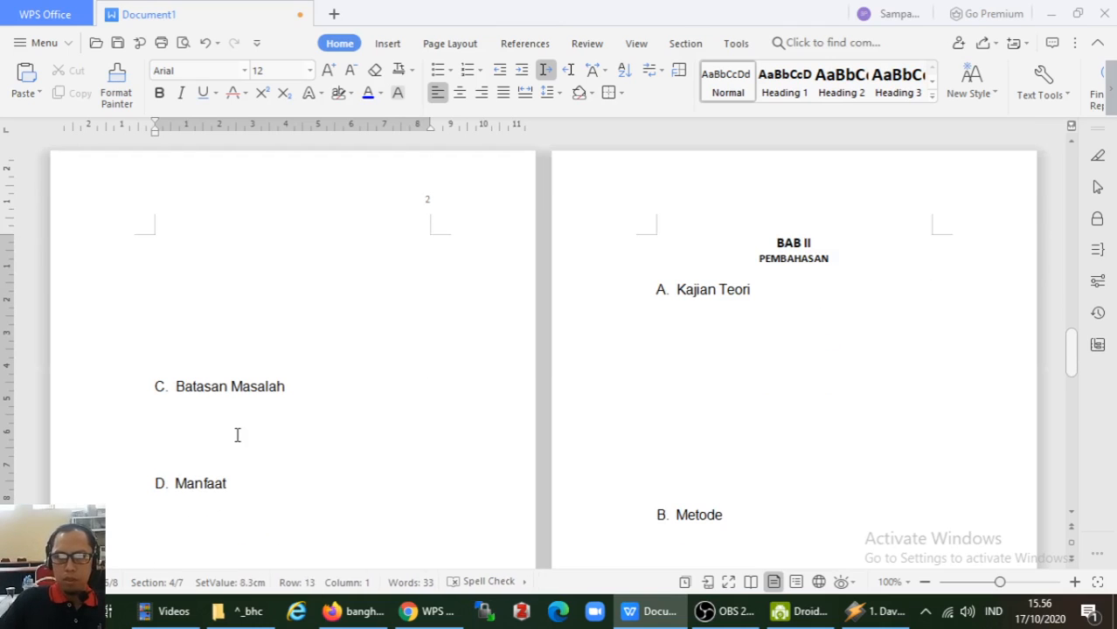
key(Return)
key(Return)
key(Return)
key(Return)
key(Return)
key(Return)
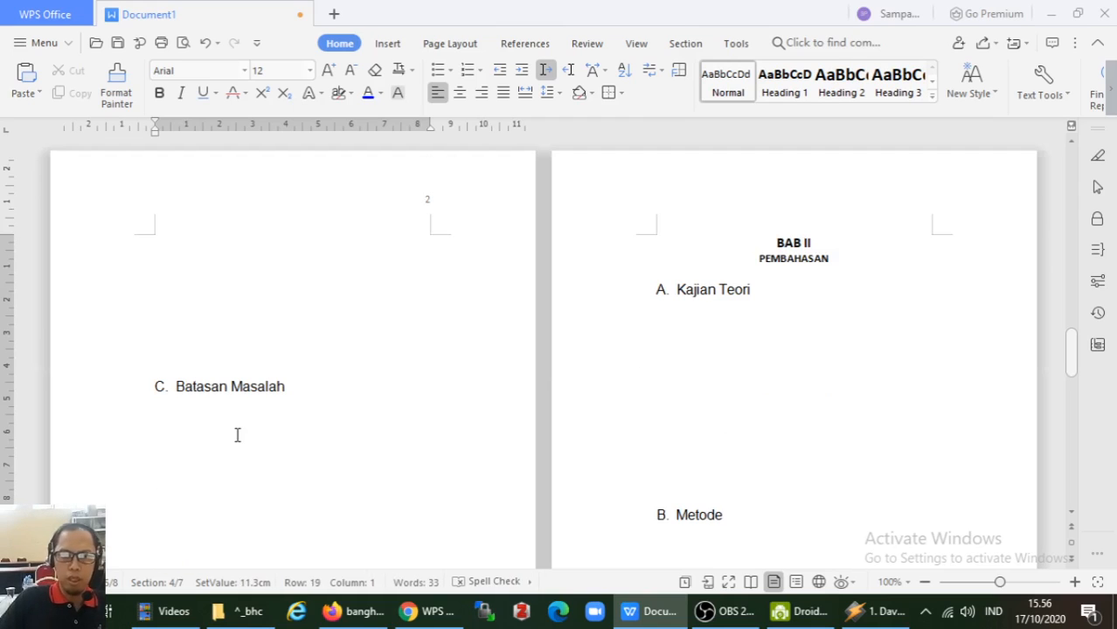
Step: Add five blank lines above the "Batasan Masalah" heading to push it further down its page
click(210, 307)
key(Return)
key(Return)
key(Return)
key(Return)
key(Return)
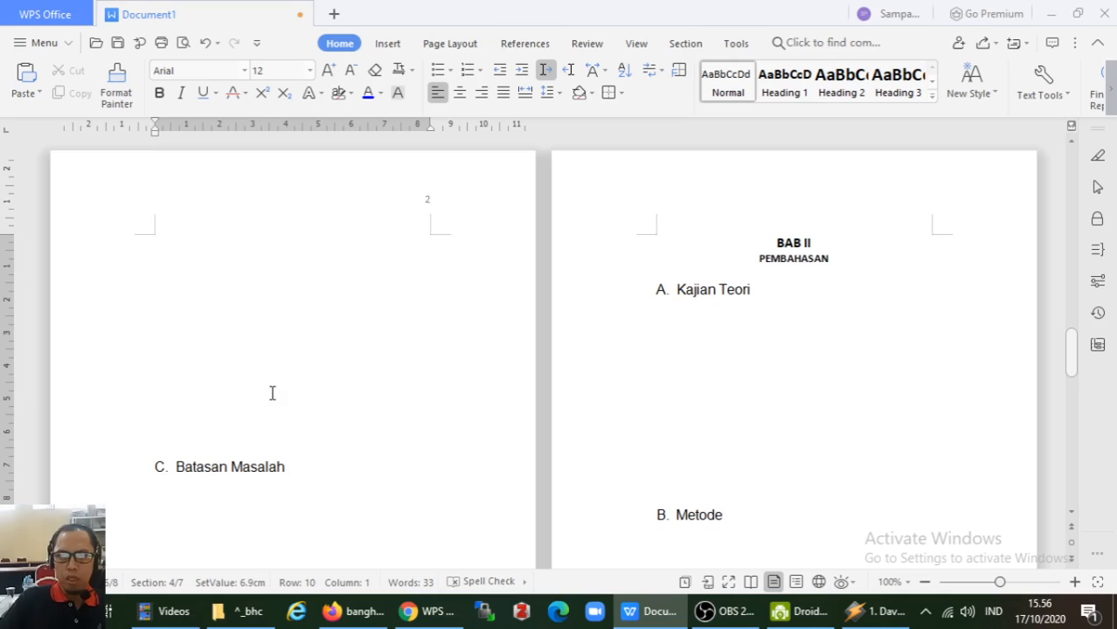
Step: Add more blank lines below "Batasan Masalah" until the "Manfaat" heading moves to a third page of BAB I
scroll(272, 394, down, 7)
click(214, 264)
key(Return)
key(Return)
key(Return)
key(Return)
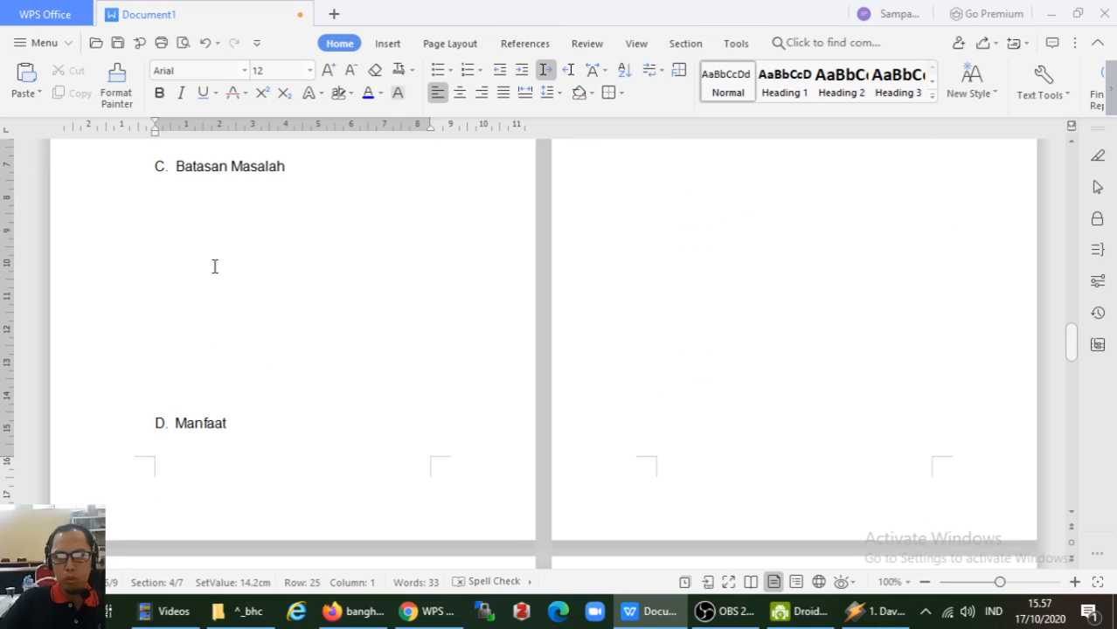
key(Return)
key(Return)
key(Return)
key(Return)
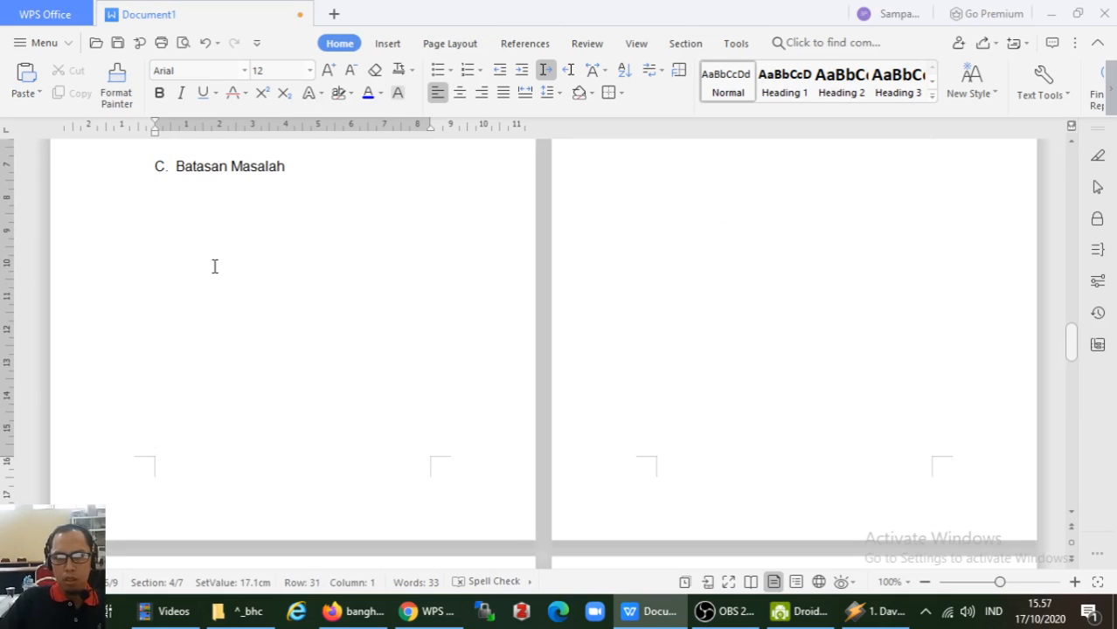
Step: Add blank lines between "Kajian Teori" and "Metode" in BAB II to move "Pembahasan" onto a second page
scroll(437, 373, up, 5)
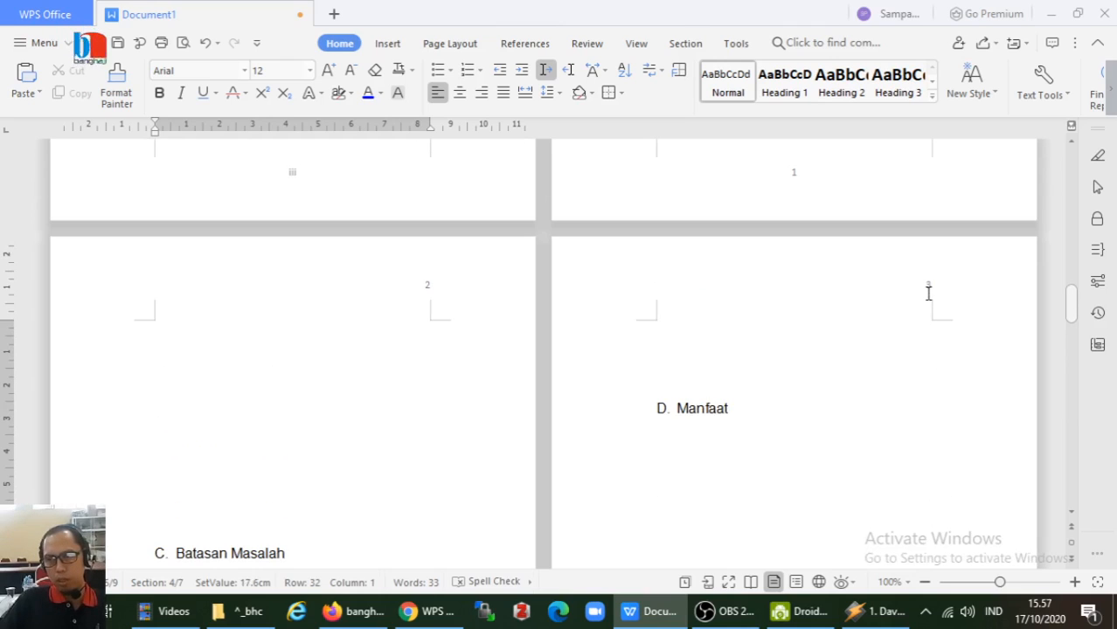
scroll(928, 293, down, 7)
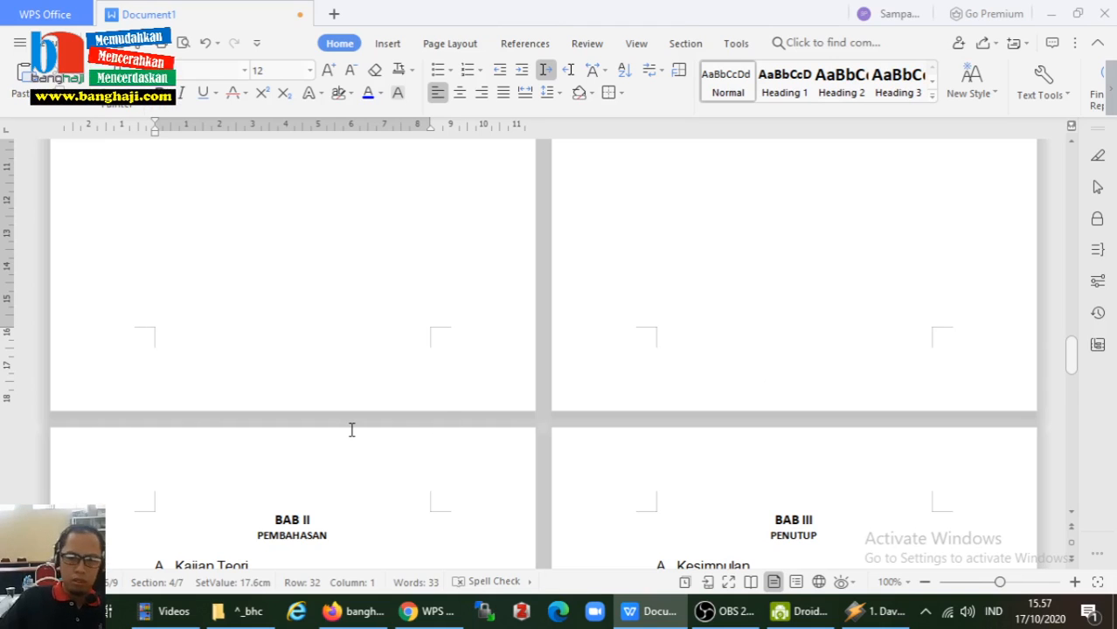
scroll(350, 429, down, 5)
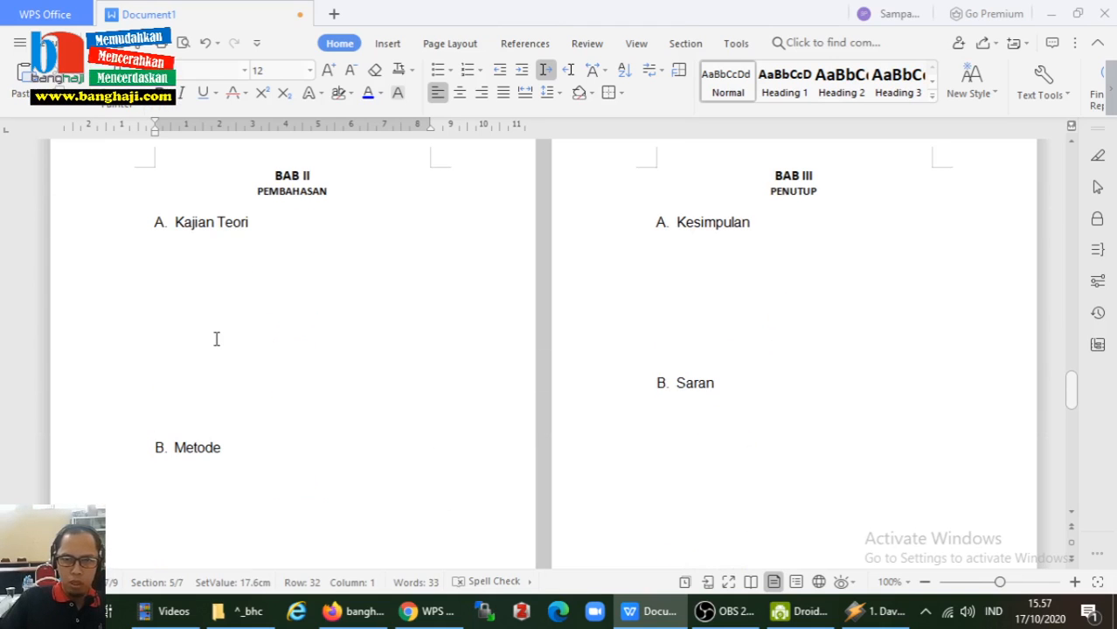
click(216, 339)
key(Return)
key(Return)
key(Return)
key(Return)
key(Return)
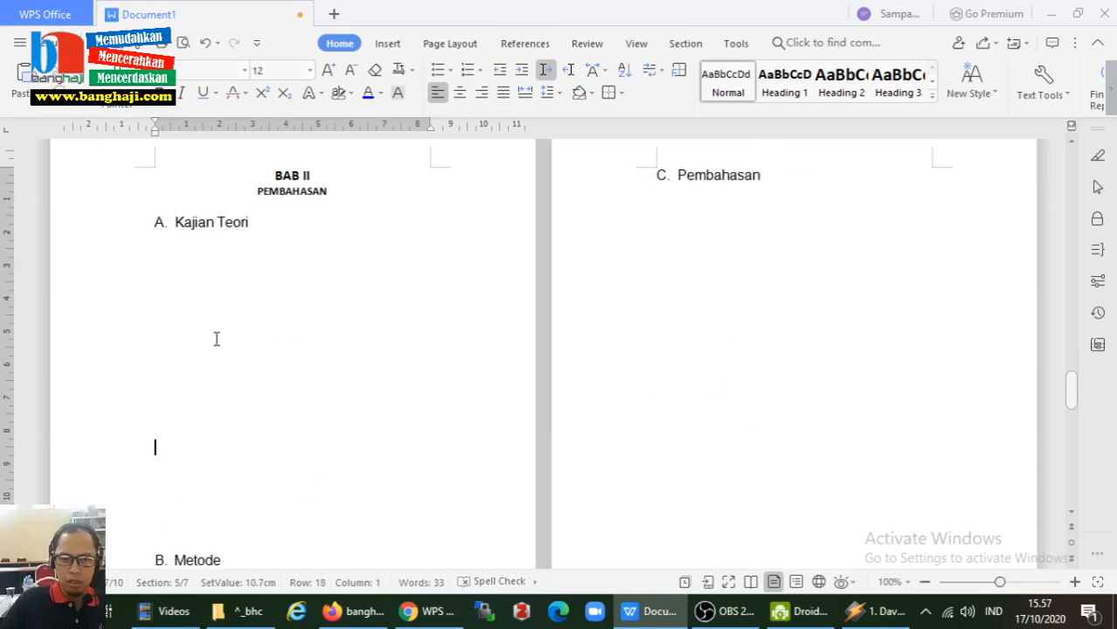
Step: Add seven blank lines above the "Pembahasan" heading on the second page of BAB II
scroll(217, 339, down, 2)
scroll(217, 339, up, 3)
click(666, 211)
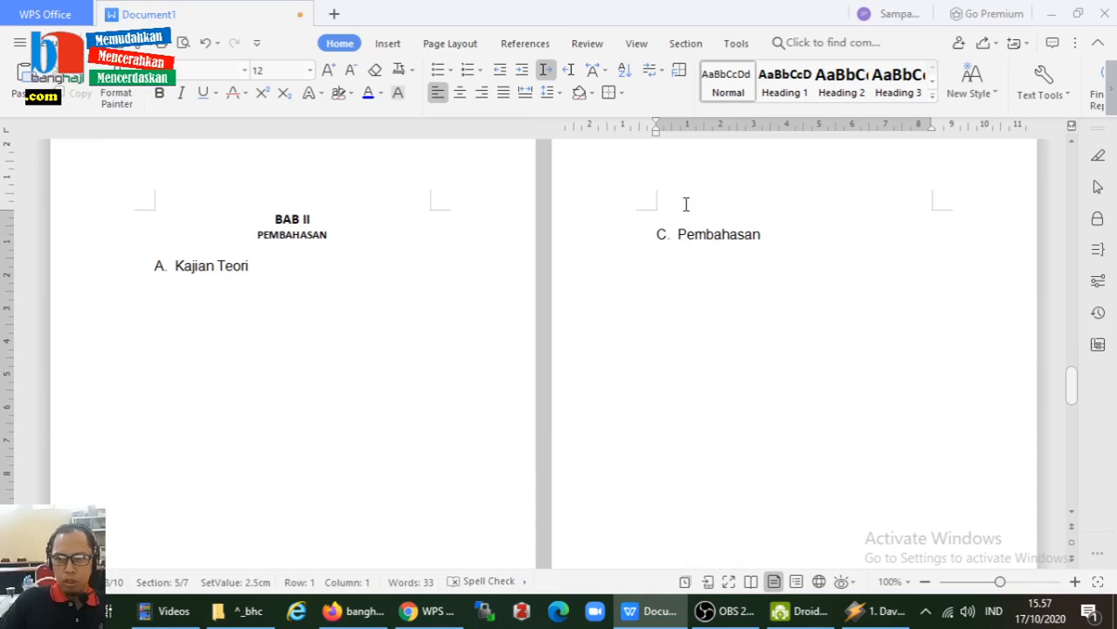
key(Return)
key(Return)
key(Return)
key(Return)
key(Return)
key(Return)
key(Return)
Step: Insert right-aligned page numbers in the header of BAB II's second page, applied to the current section only
scroll(686, 205, down, 7)
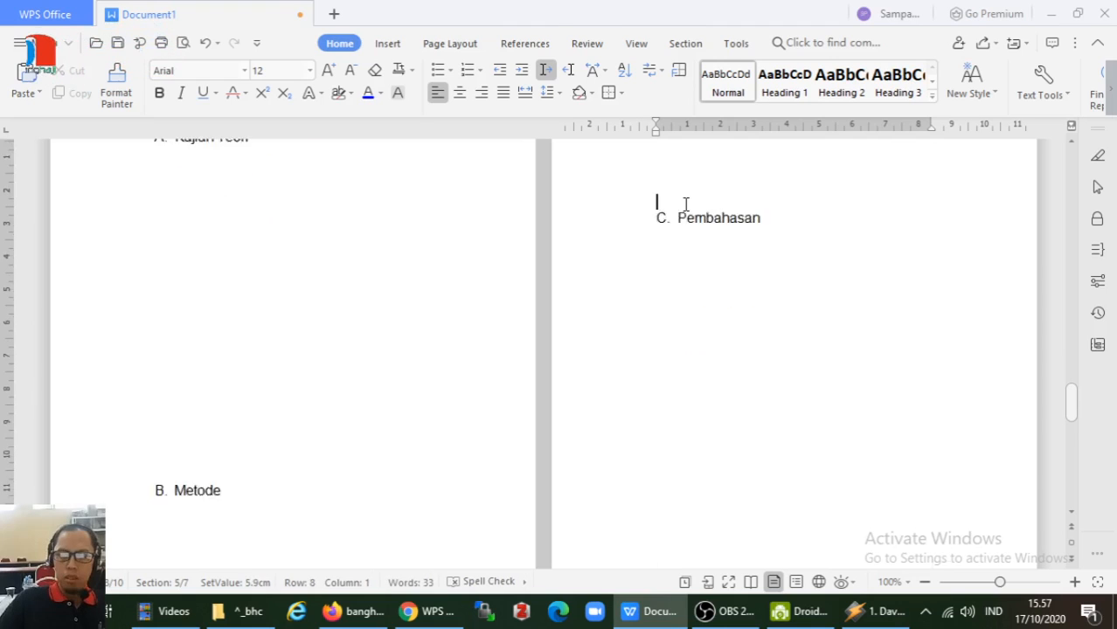
scroll(301, 417, up, 6)
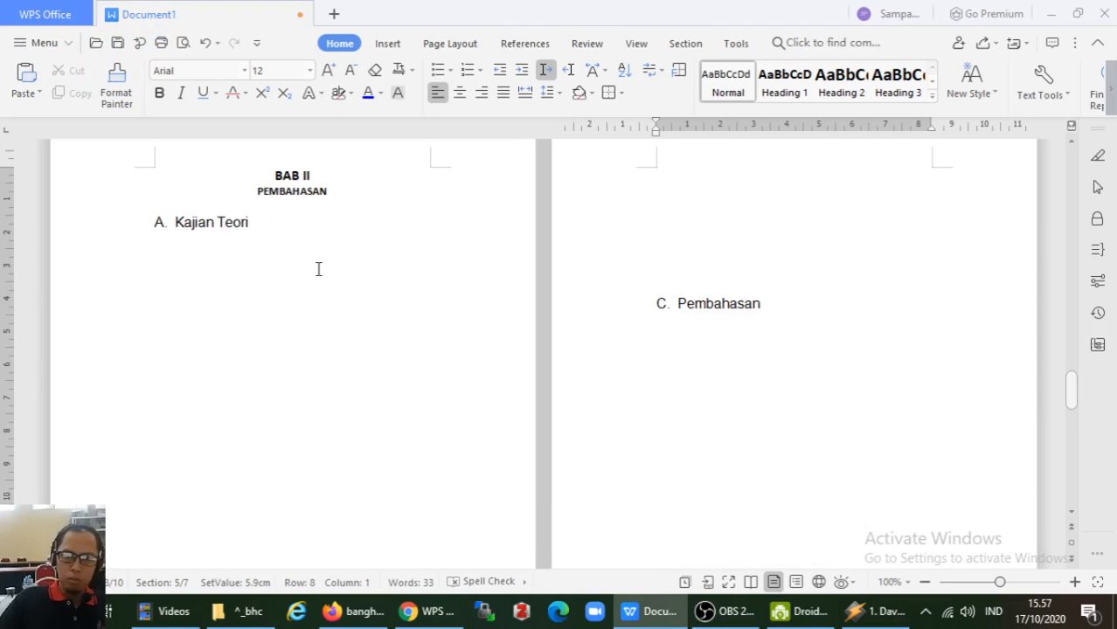
scroll(300, 528, down, 4)
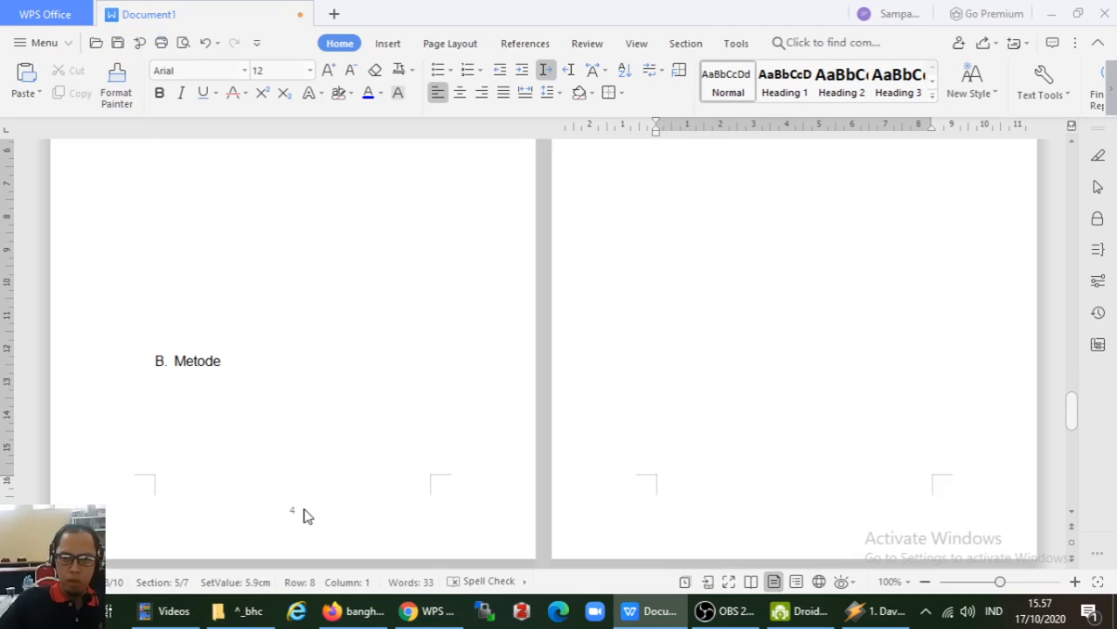
scroll(596, 483, up, 4)
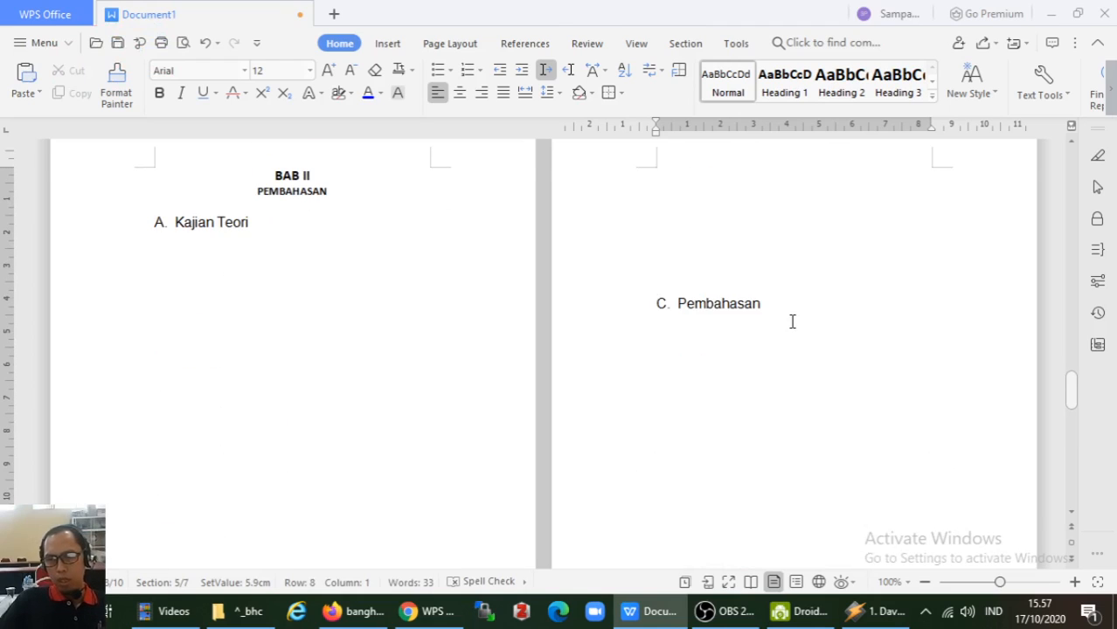
scroll(793, 319, up, 2)
double_click(816, 227)
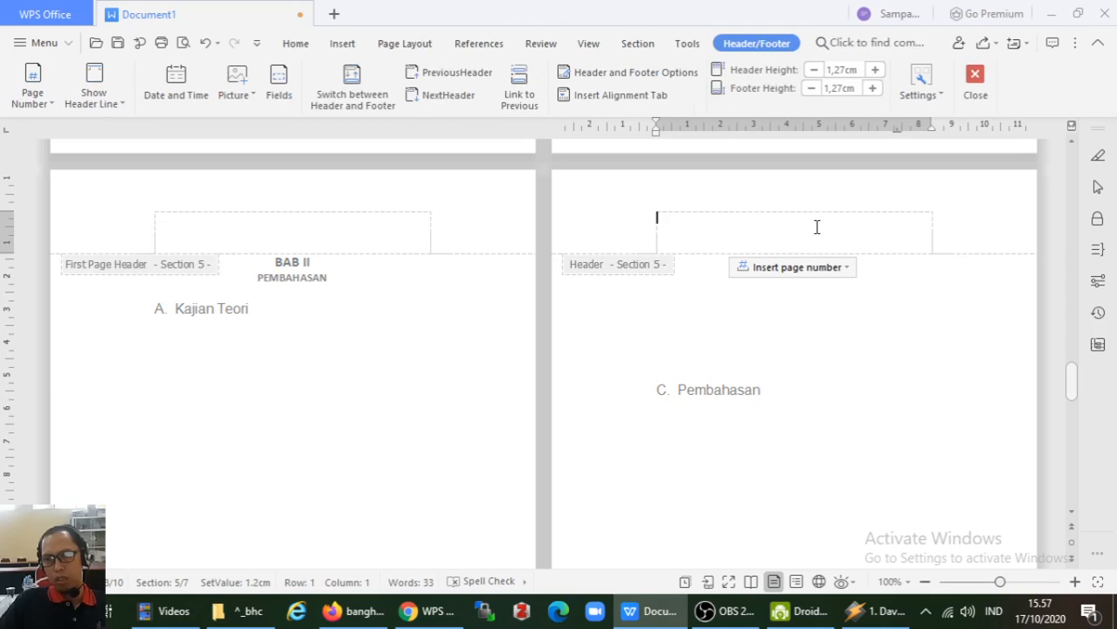
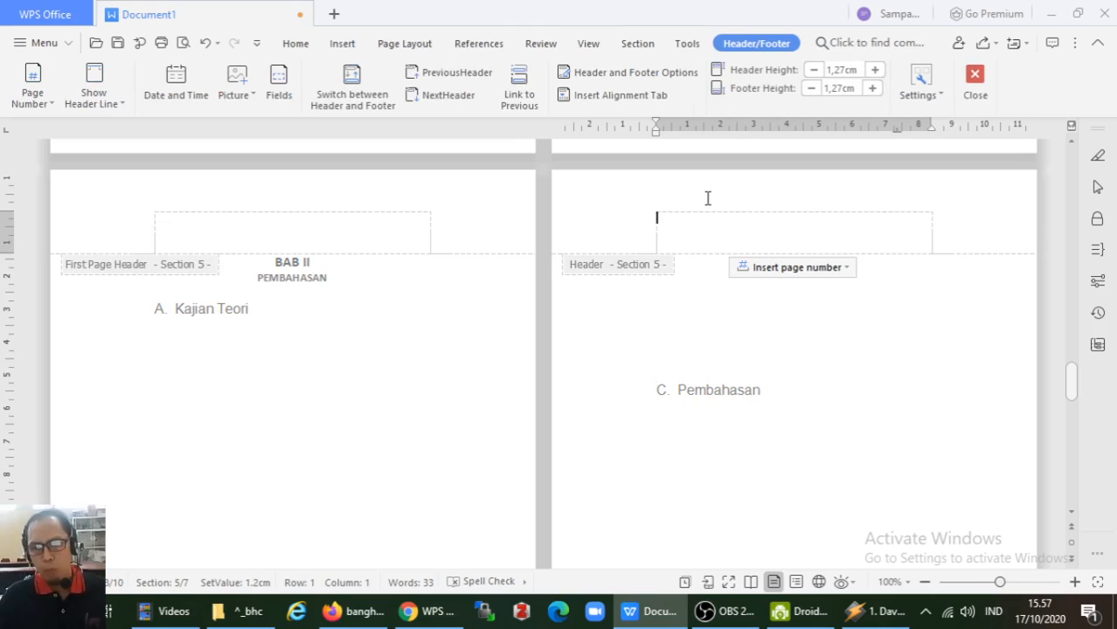
click(806, 272)
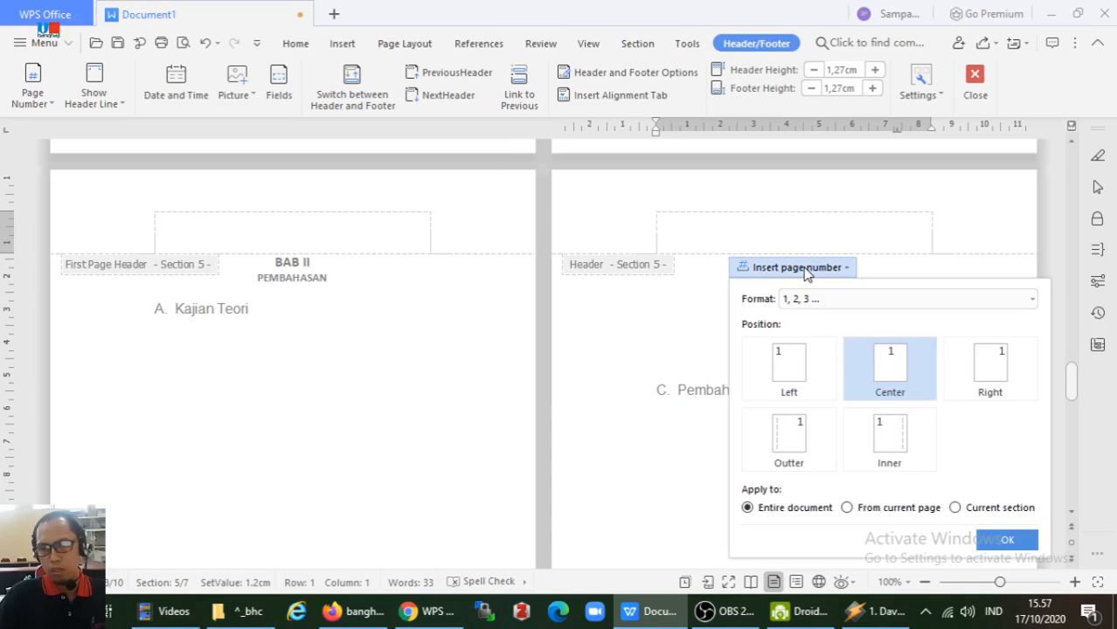
click(993, 378)
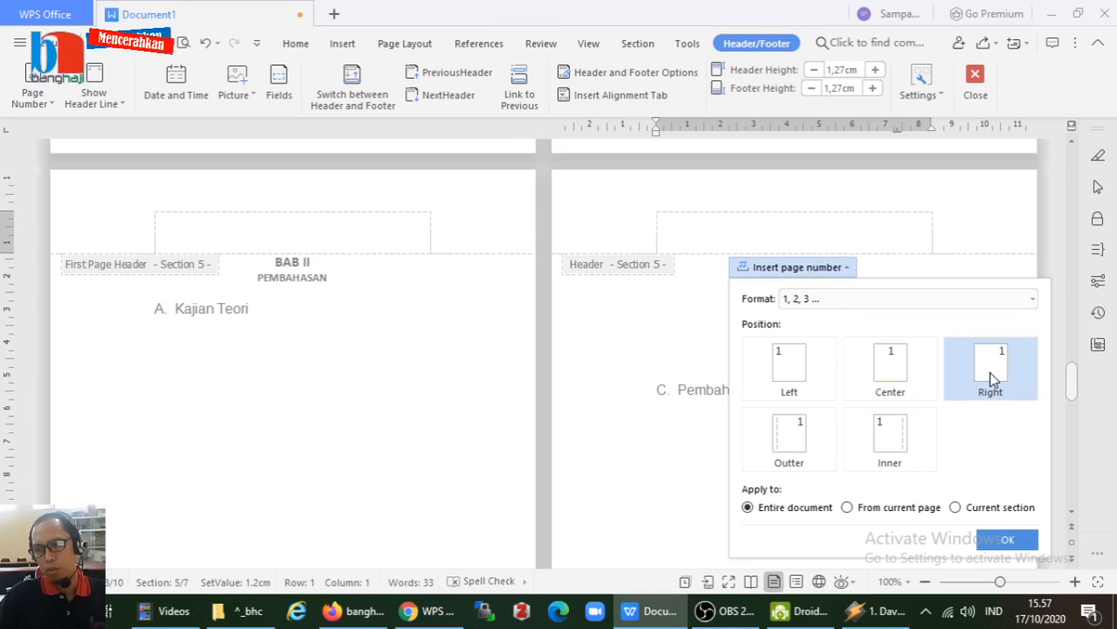
click(1003, 509)
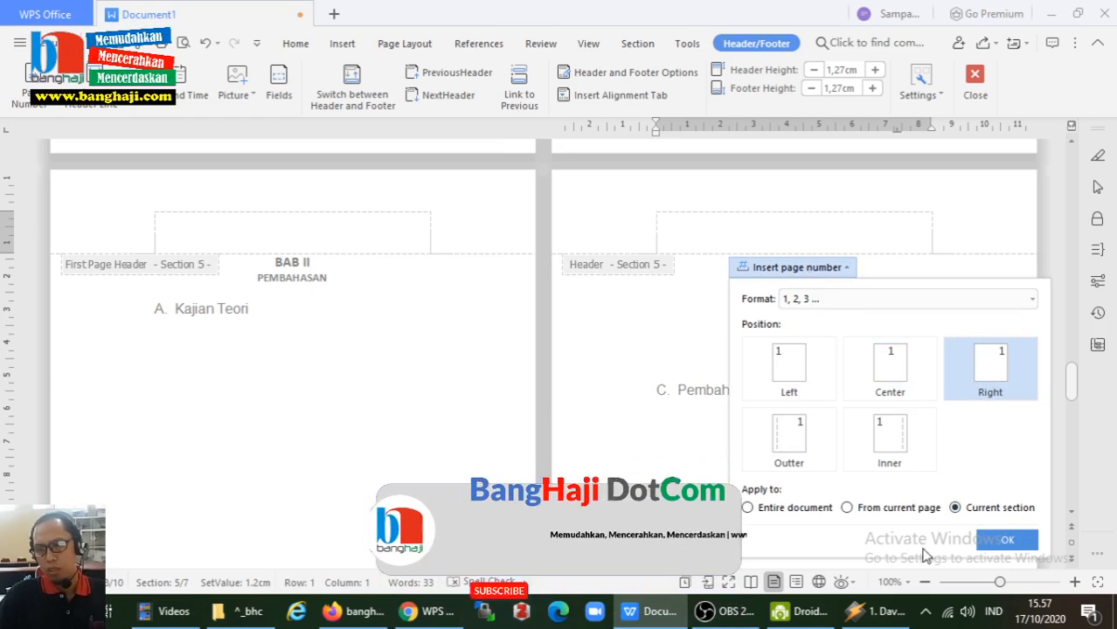
click(1007, 540)
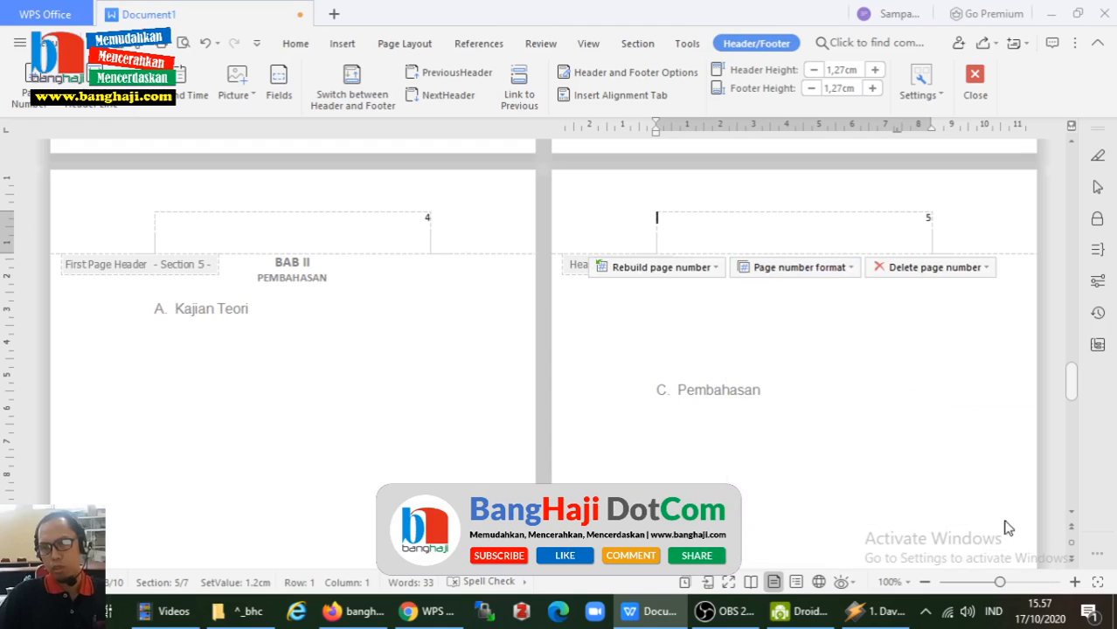
Step: Delete the header page number from BAB II's opening page and return to the body text
click(423, 225)
click(426, 219)
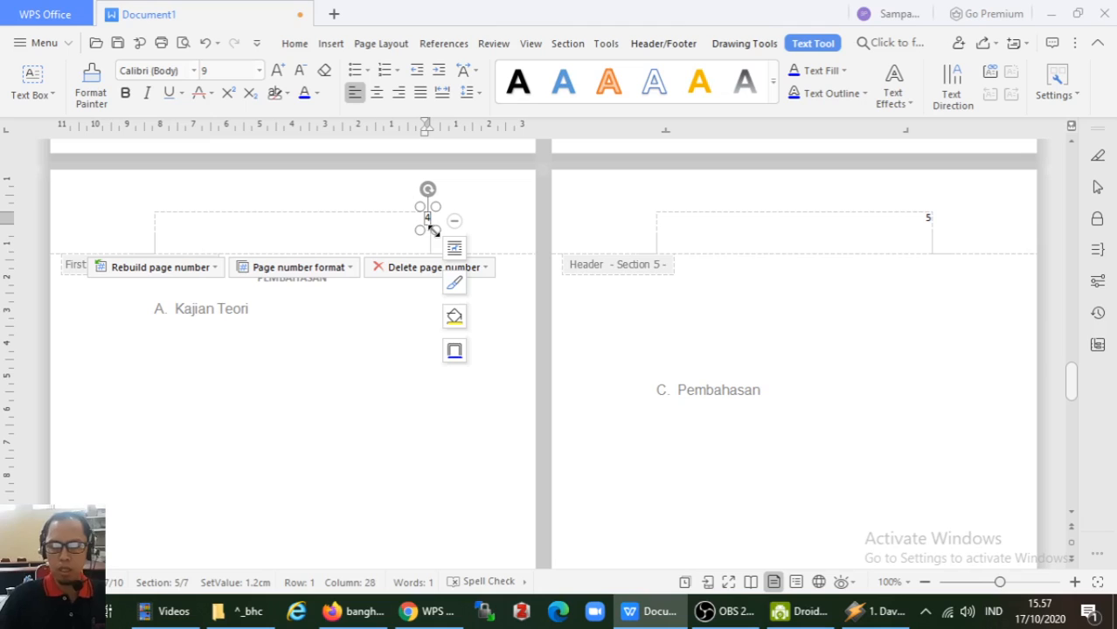
key(Delete)
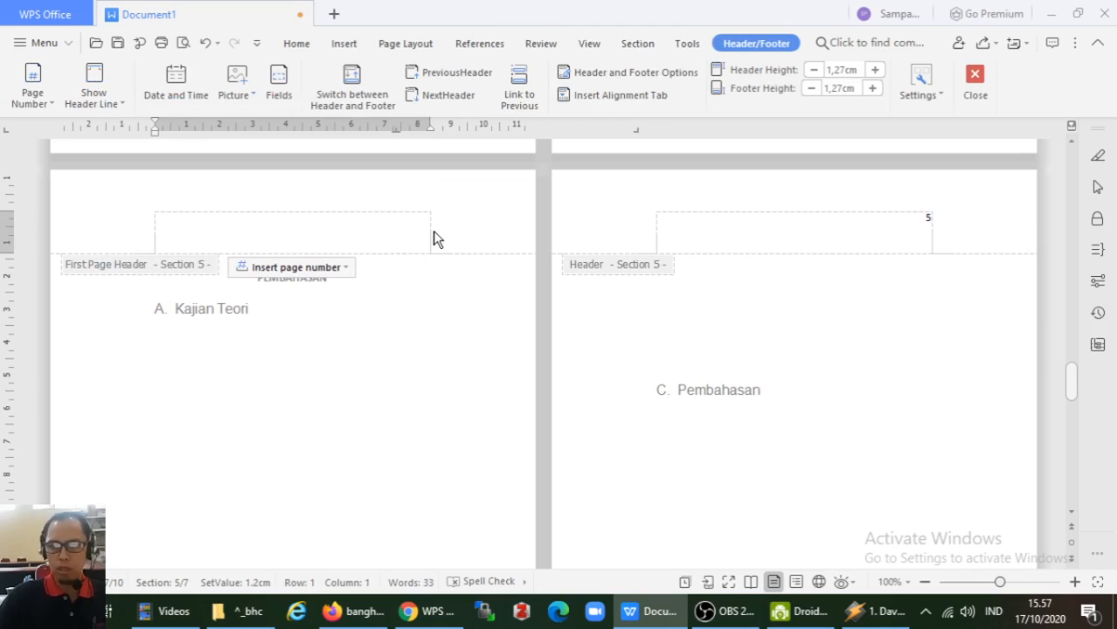
scroll(924, 237, down, 10)
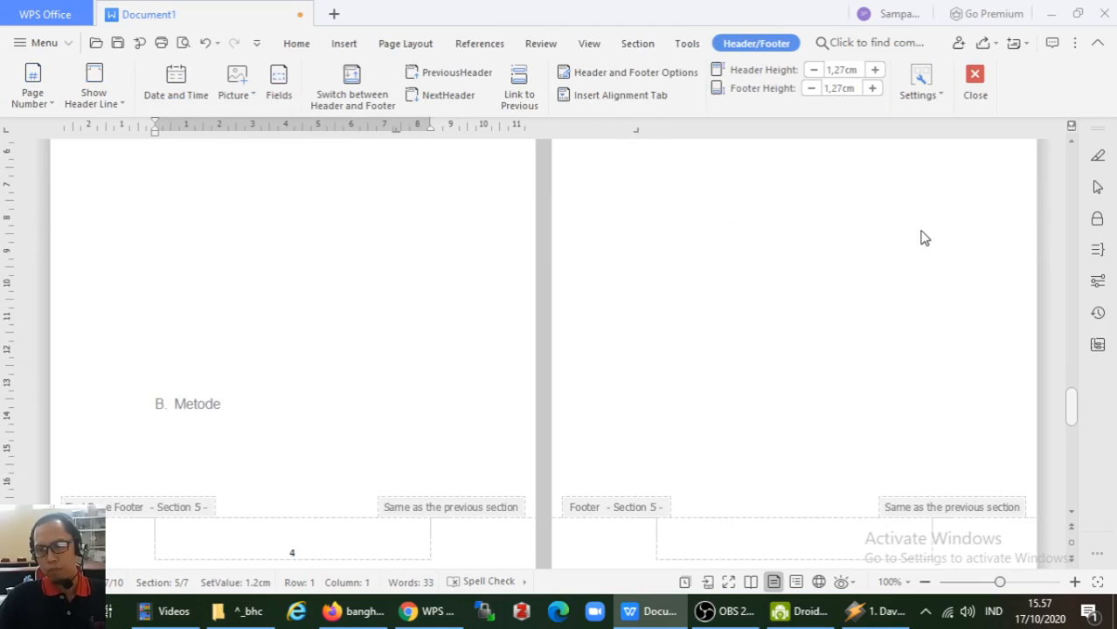
scroll(924, 237, up, 10)
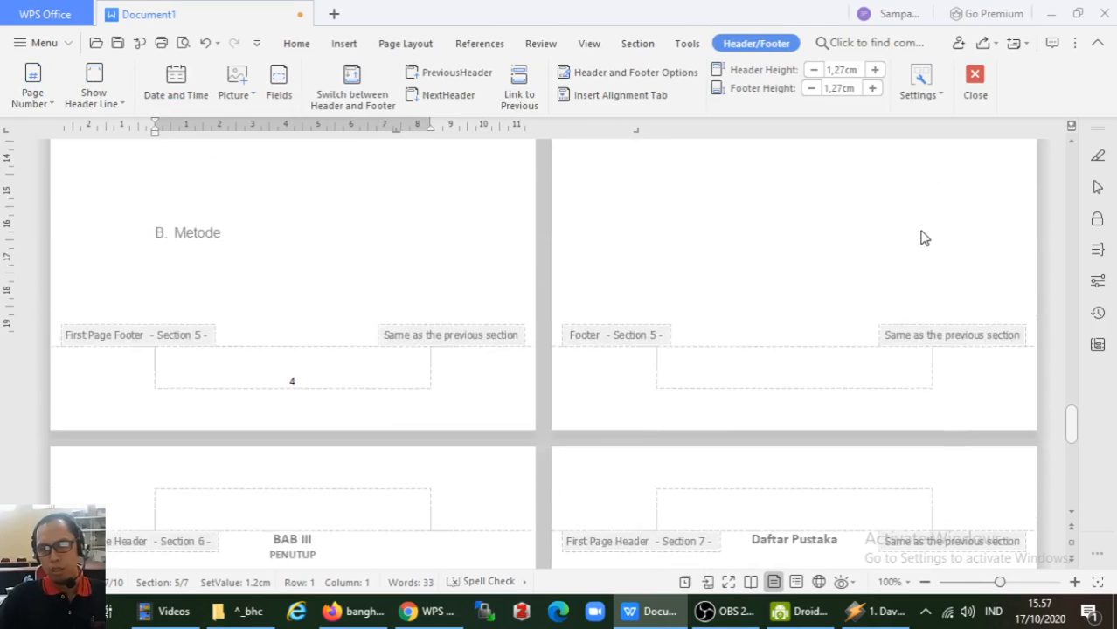
double_click(612, 278)
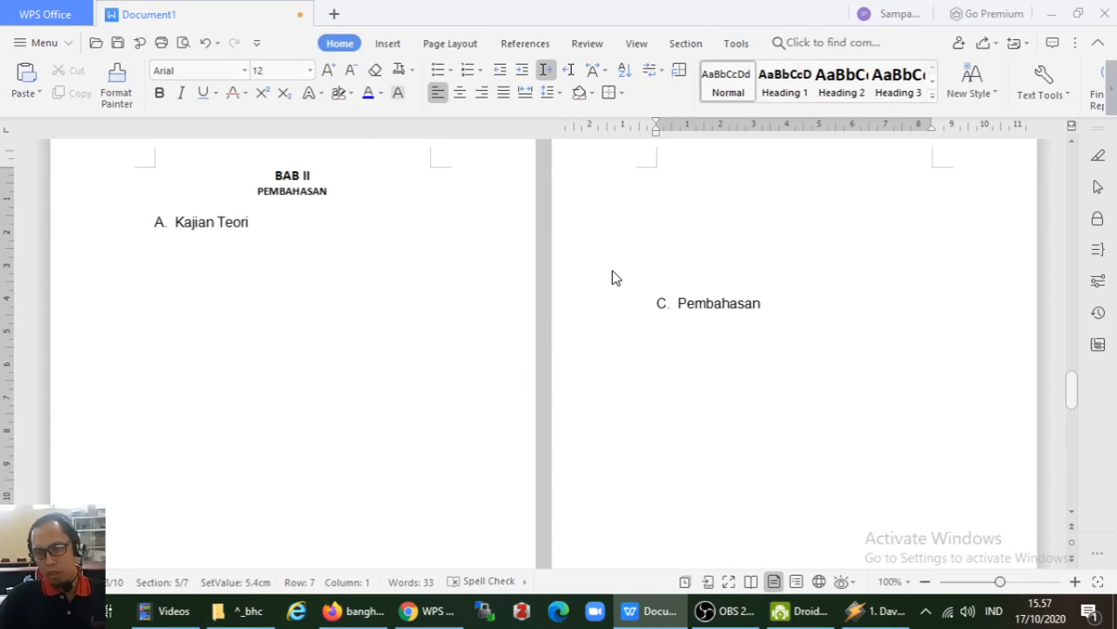
Step: Add more blank lines above the "Pembahasan" heading on the second page of BAB II
key(Return)
key(Return)
key(Return)
key(Return)
key(Return)
key(Return)
key(Return)
key(Return)
key(Return)
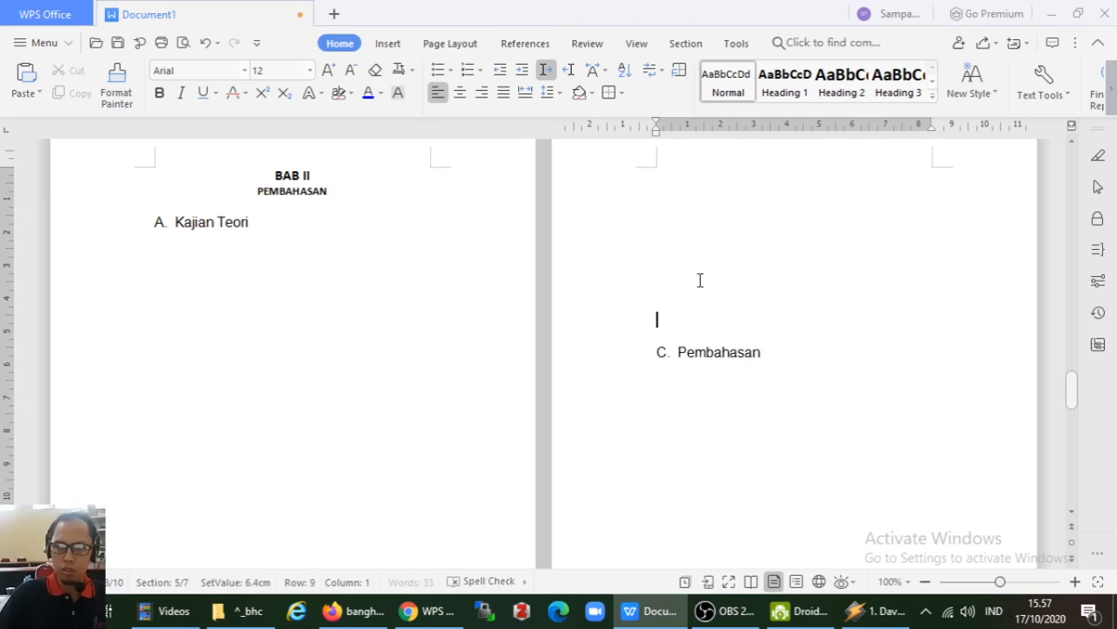
Step: Add ten blank lines above the "Metode" heading to move it onto the second page of BAB II
scroll(700, 279, down, 3)
click(284, 368)
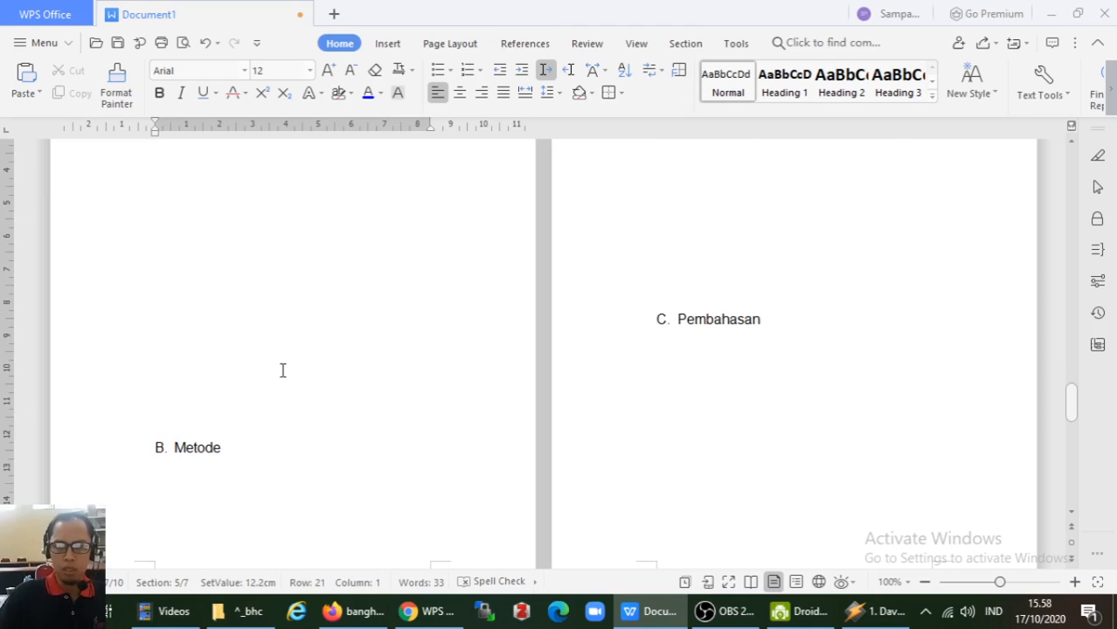
key(Return)
key(Return)
key(Return)
key(Return)
key(Return)
key(Return)
key(Return)
key(Return)
key(Return)
key(Return)
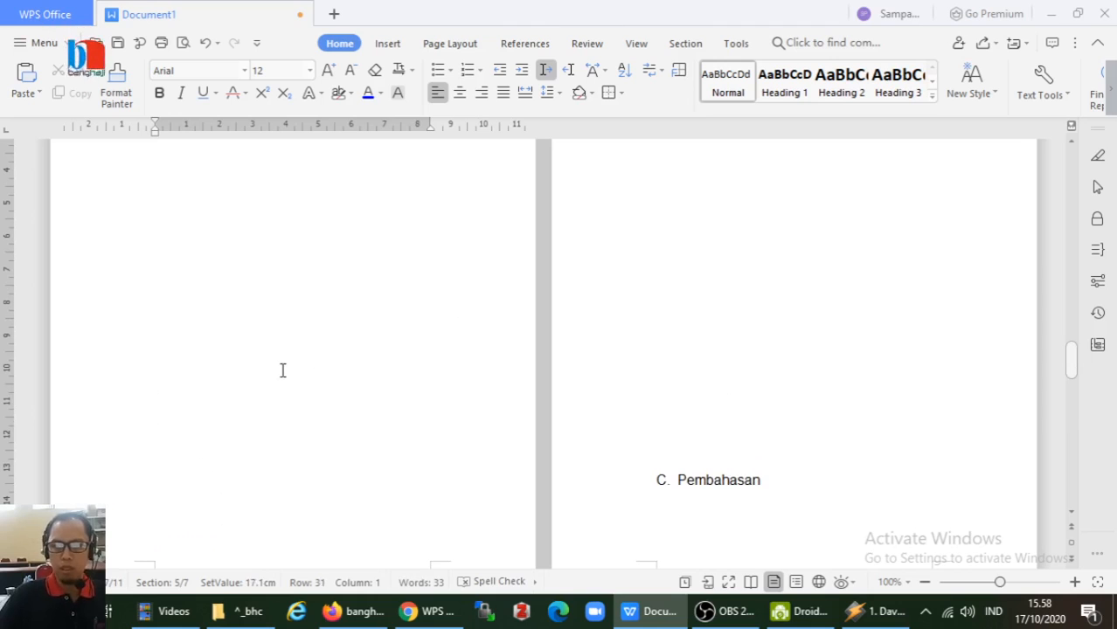
Step: Add blank lines between "Metode" and "Pembahasan" to move "Pembahasan" onto a third page of BAB II
click(708, 371)
scroll(708, 372, up, 7)
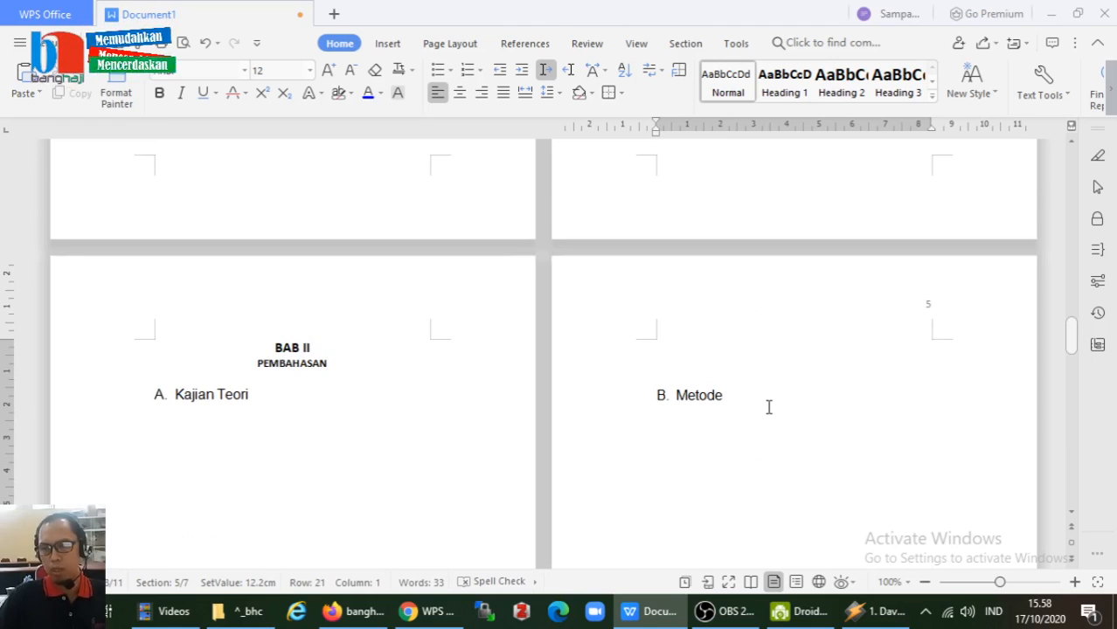
scroll(753, 398, down, 9)
scroll(756, 383, up, 6)
scroll(769, 374, down, 5)
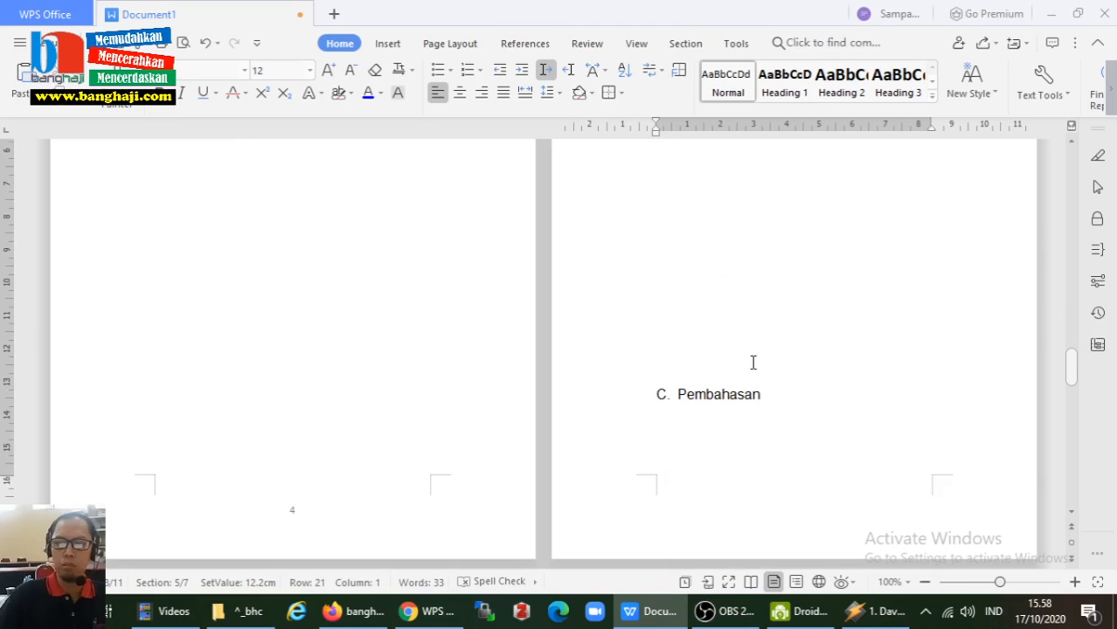
key(Return)
key(Return)
key(Return)
key(Return)
key(Return)
key(Return)
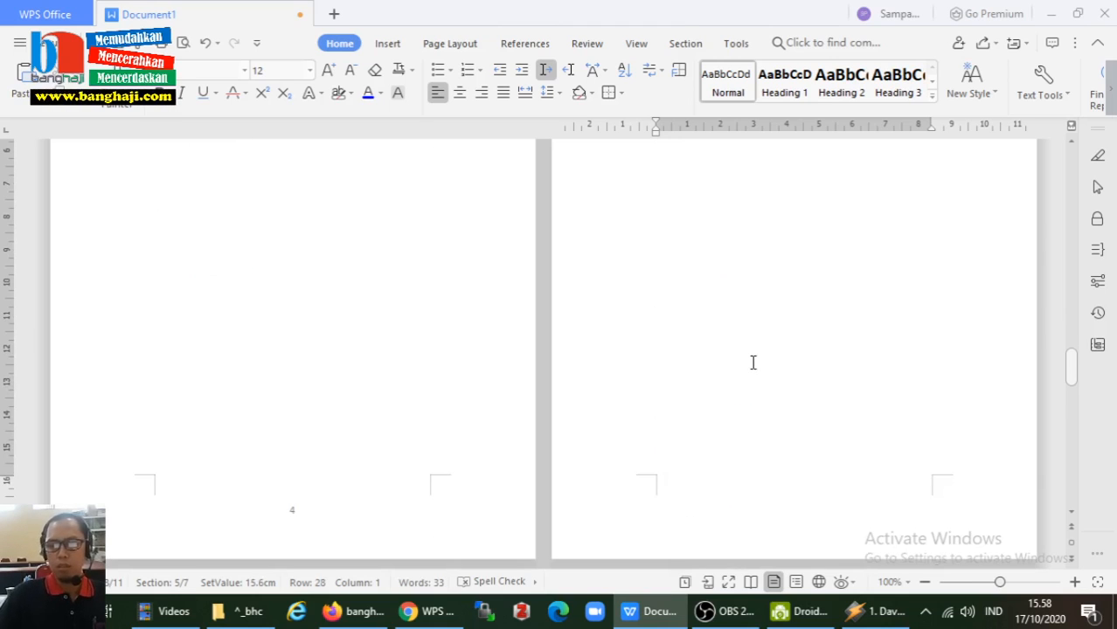
scroll(753, 362, down, 4)
scroll(387, 470, down, 20)
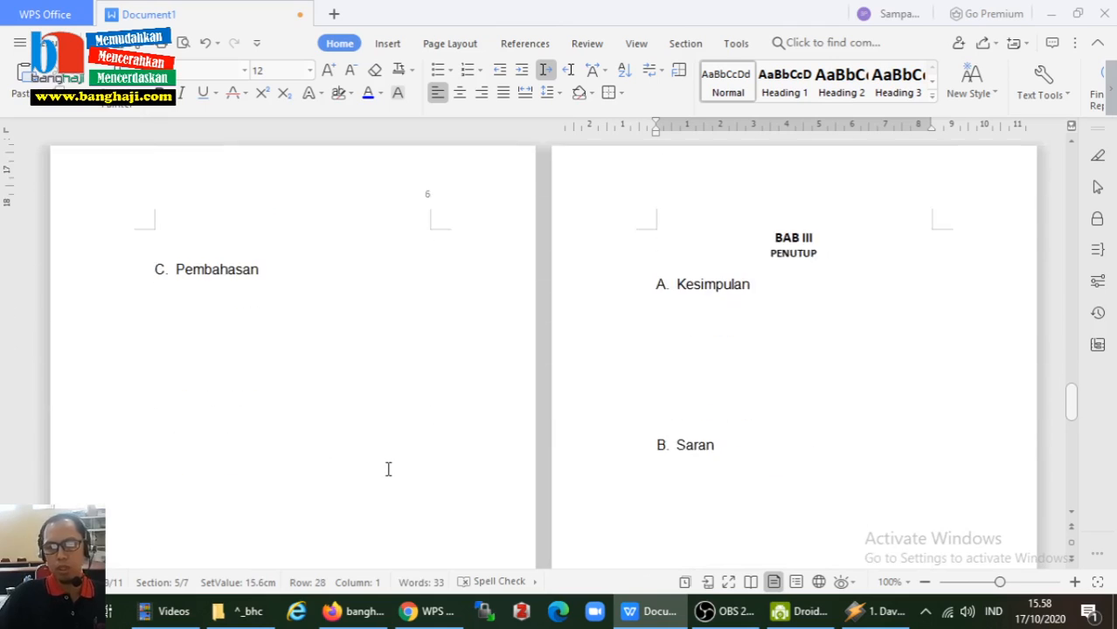
Step: Add blank lines between "Kesimpulan" and "Saran" in BAB III until "Saran" moves onto a second page
scroll(525, 464, up, 12)
scroll(582, 476, up, 4)
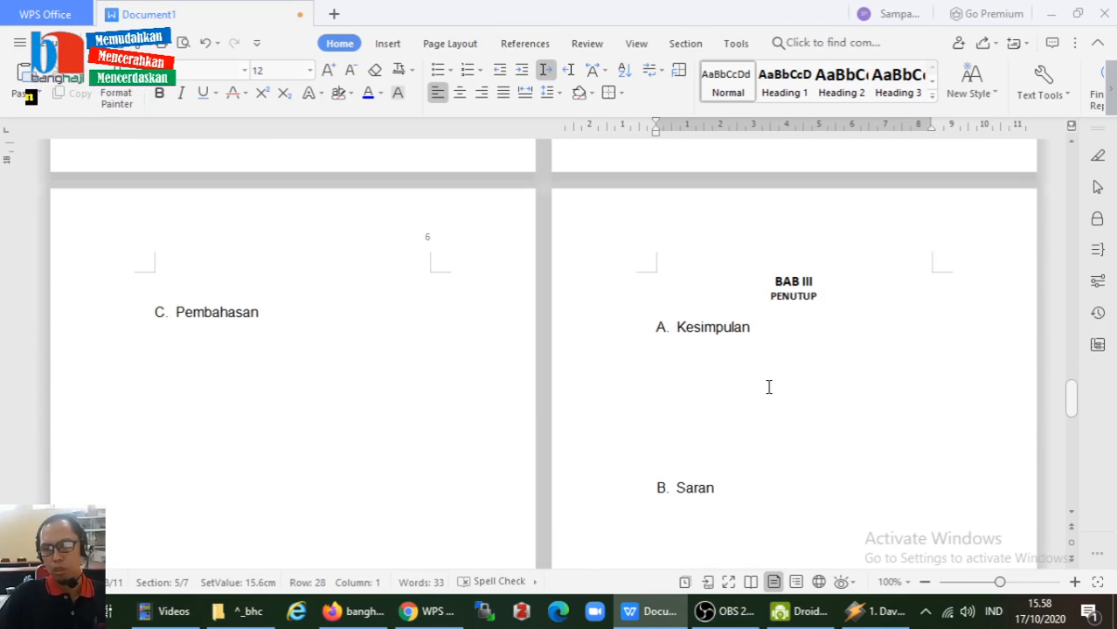
click(705, 386)
key(Return)
key(Return)
key(Return)
key(Return)
key(Return)
key(Return)
key(Return)
key(Return)
key(Return)
key(Return)
key(Return)
key(Return)
key(Return)
key(Return)
key(Return)
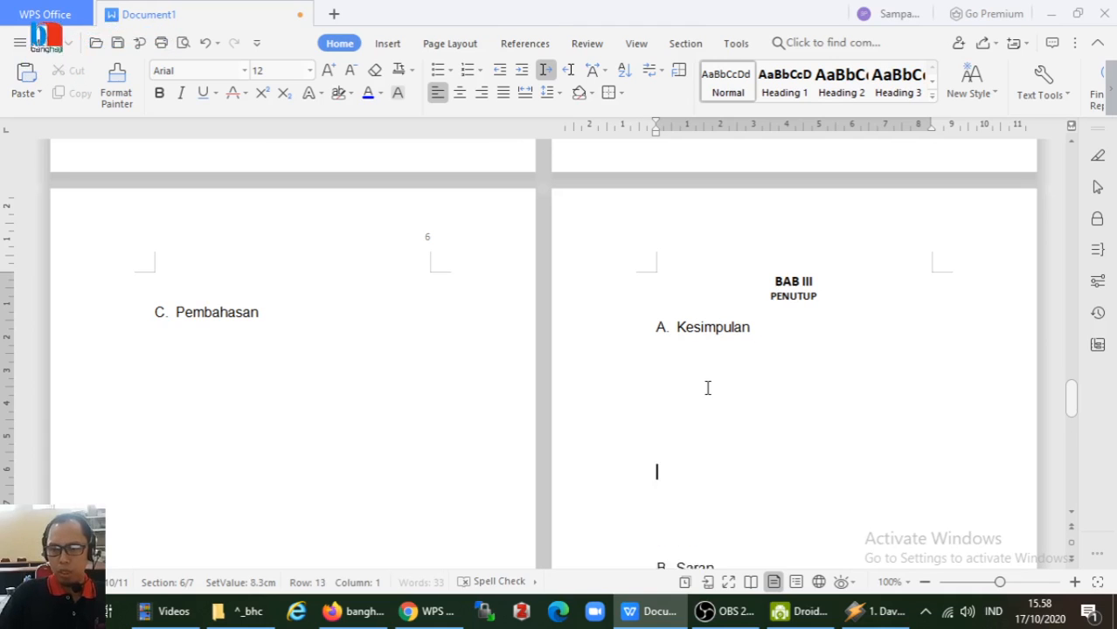
scroll(673, 419, down, 3)
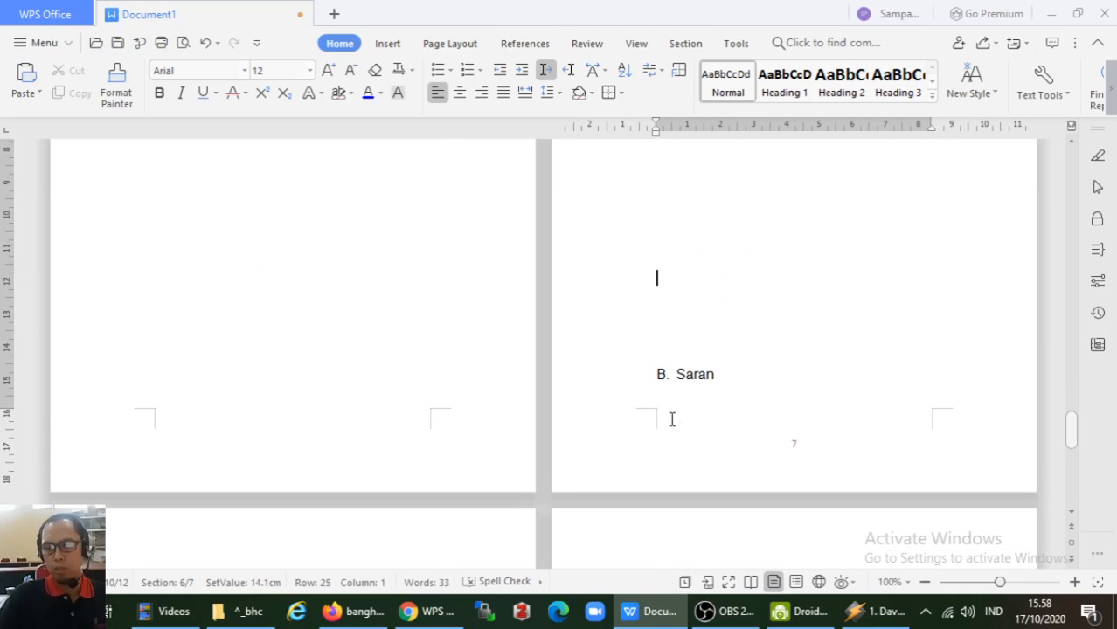
key(Return)
key(Return)
key(Return)
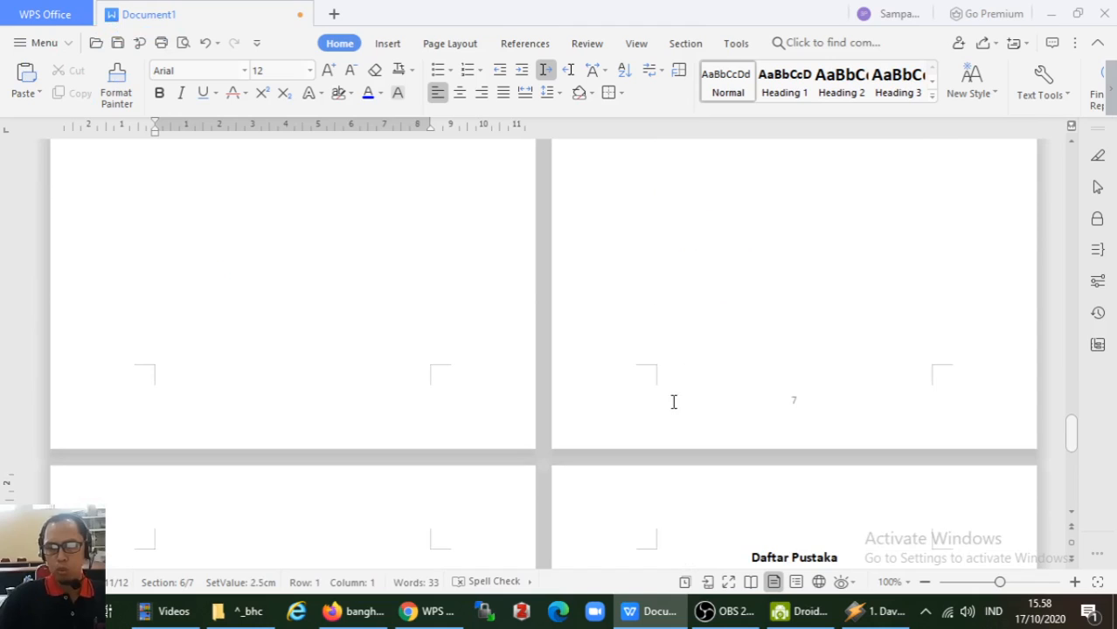
Step: Insert right-aligned page numbers in the header of BAB III's second page, applied to the current section only
scroll(482, 485, down, 3)
scroll(437, 498, down, 10)
scroll(372, 511, up, 8)
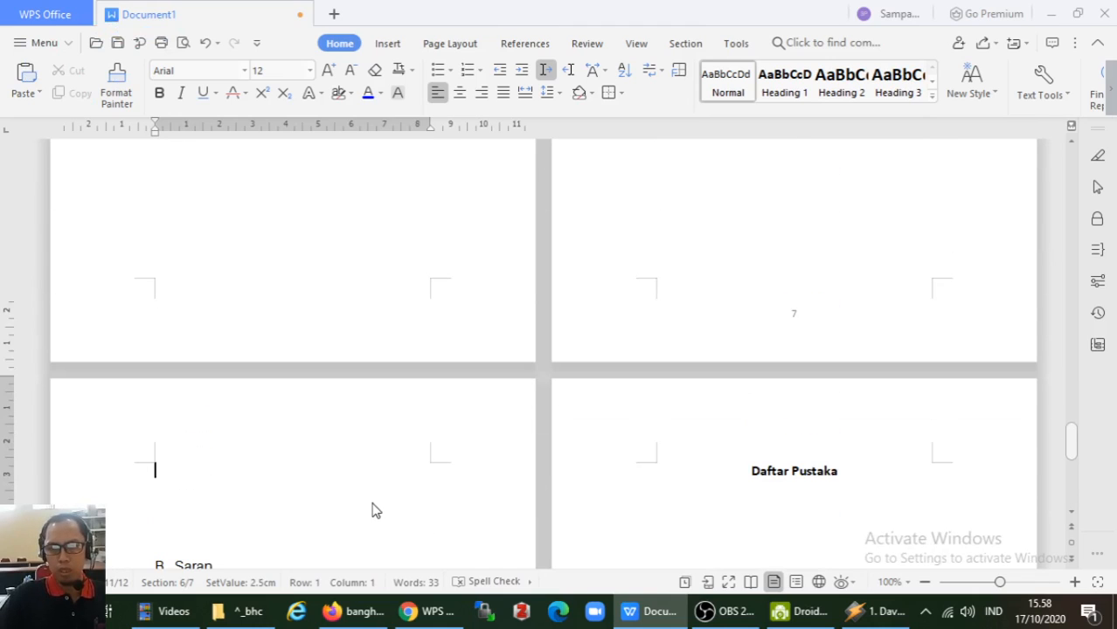
double_click(297, 430)
click(341, 476)
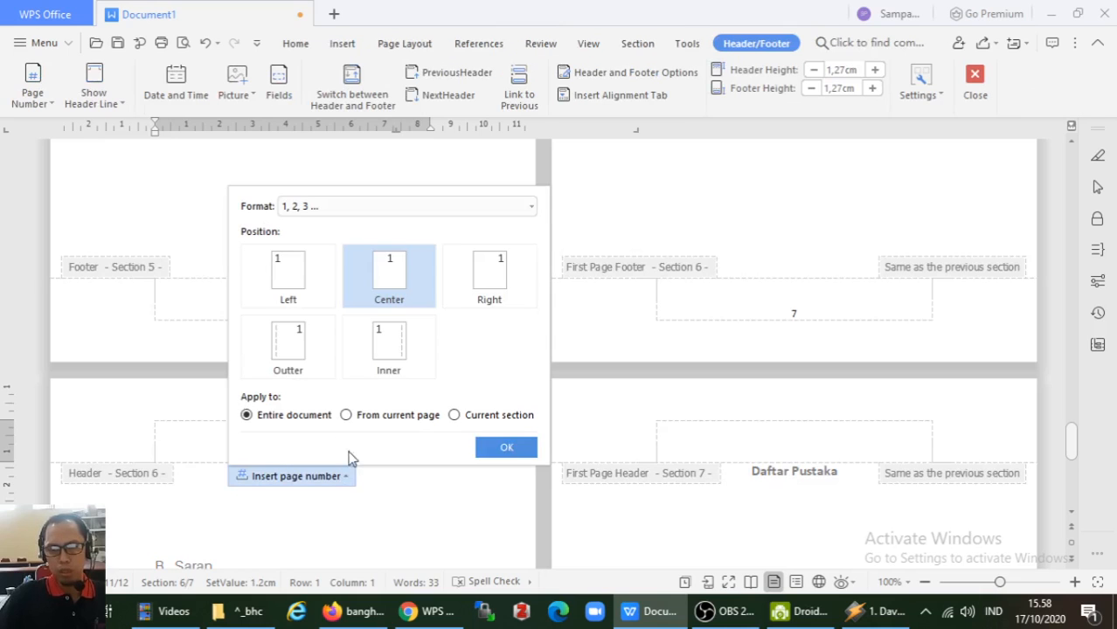
click(500, 291)
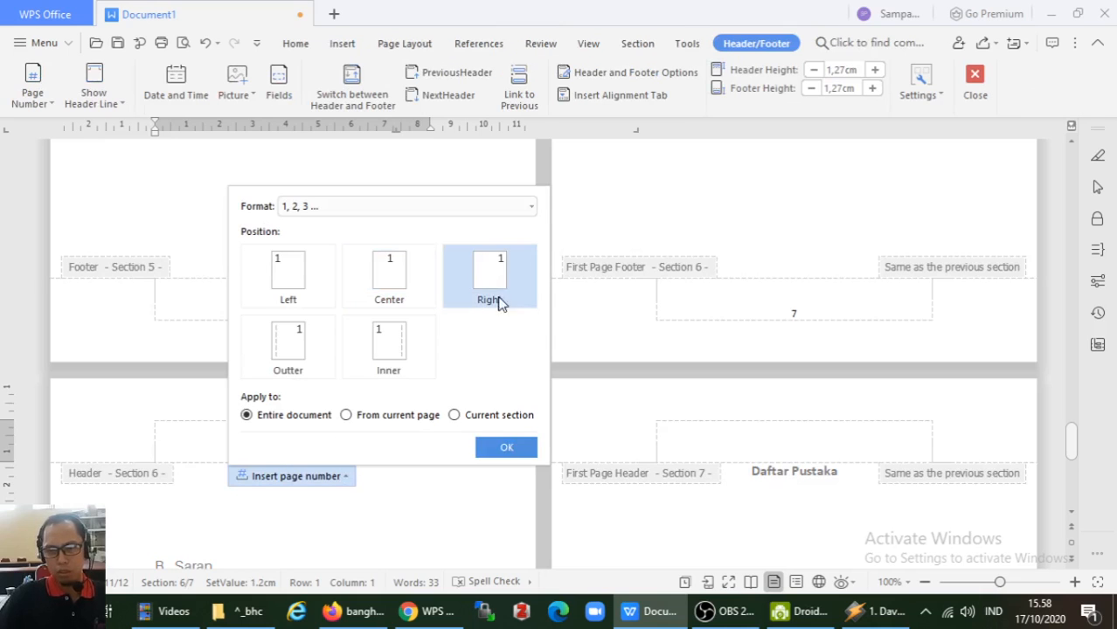
click(507, 447)
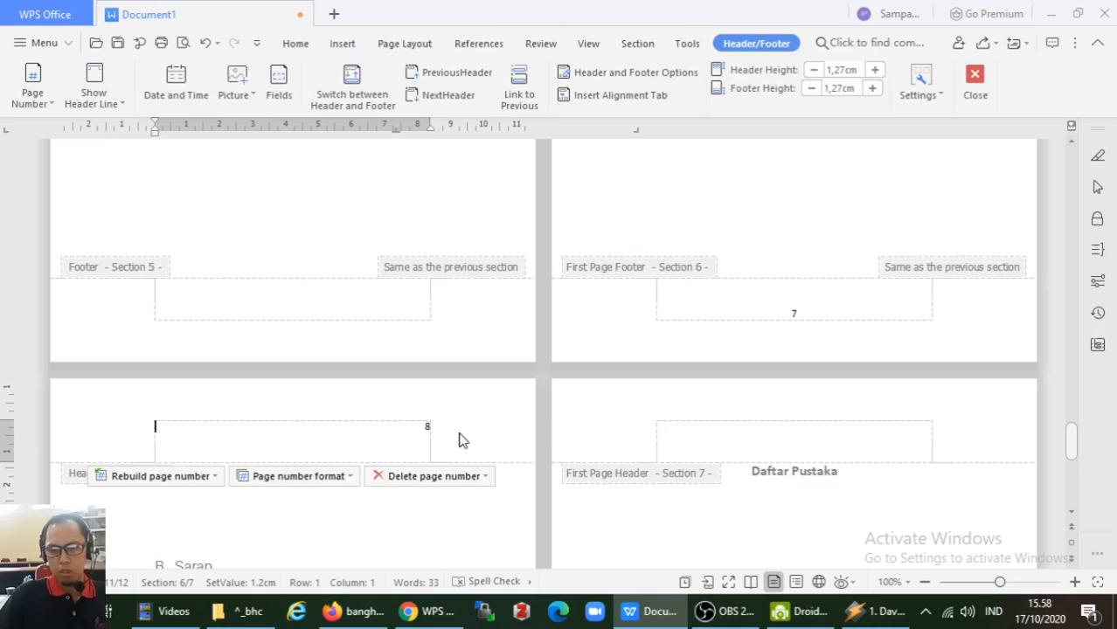
Step: Delete the header page number from BAB III's opening page and return to the body text
scroll(860, 380, up, 10)
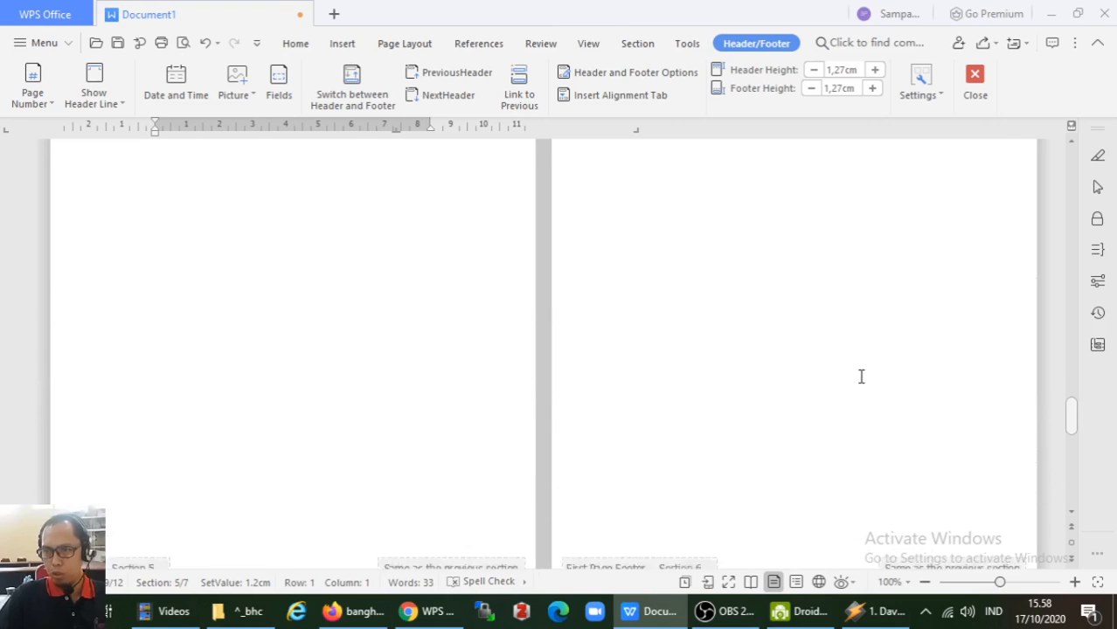
click(929, 234)
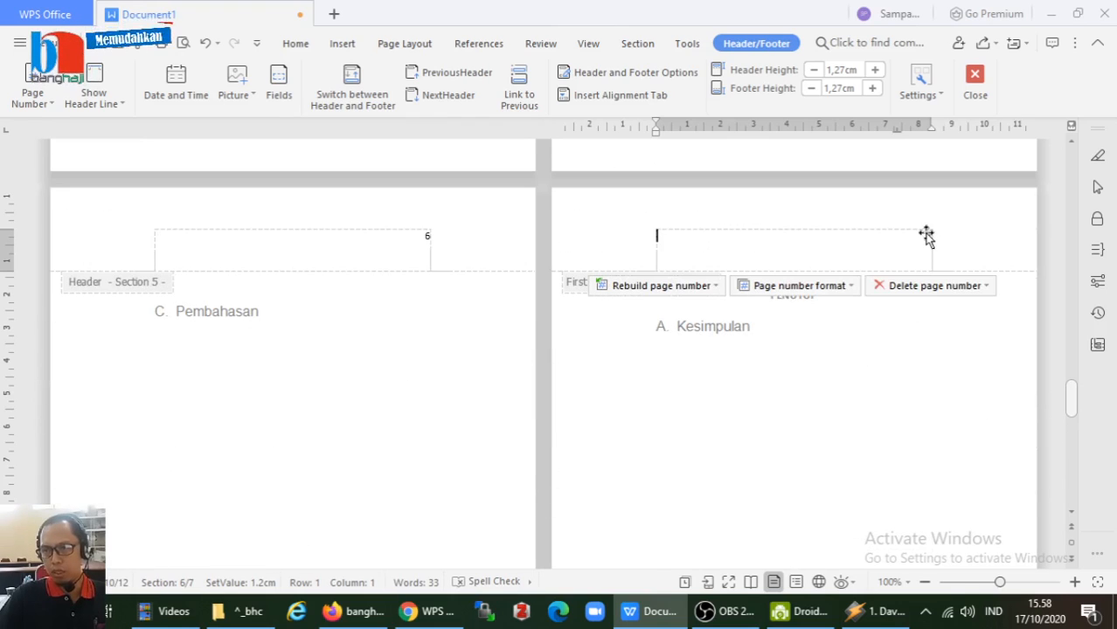
click(928, 234)
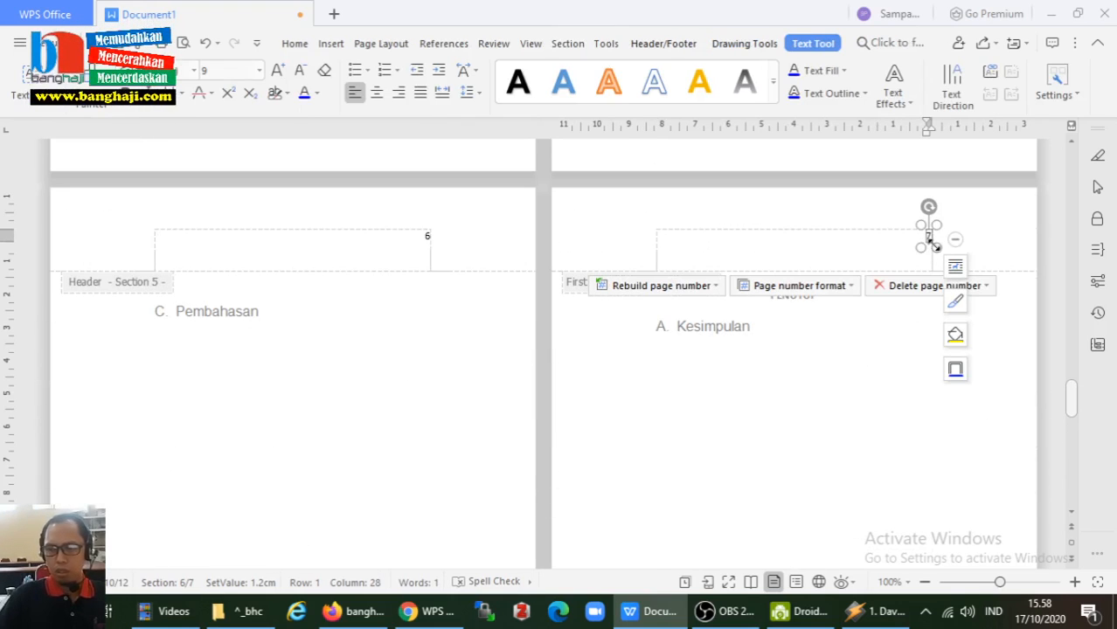
key(Delete)
double_click(603, 375)
scroll(603, 374, down, 5)
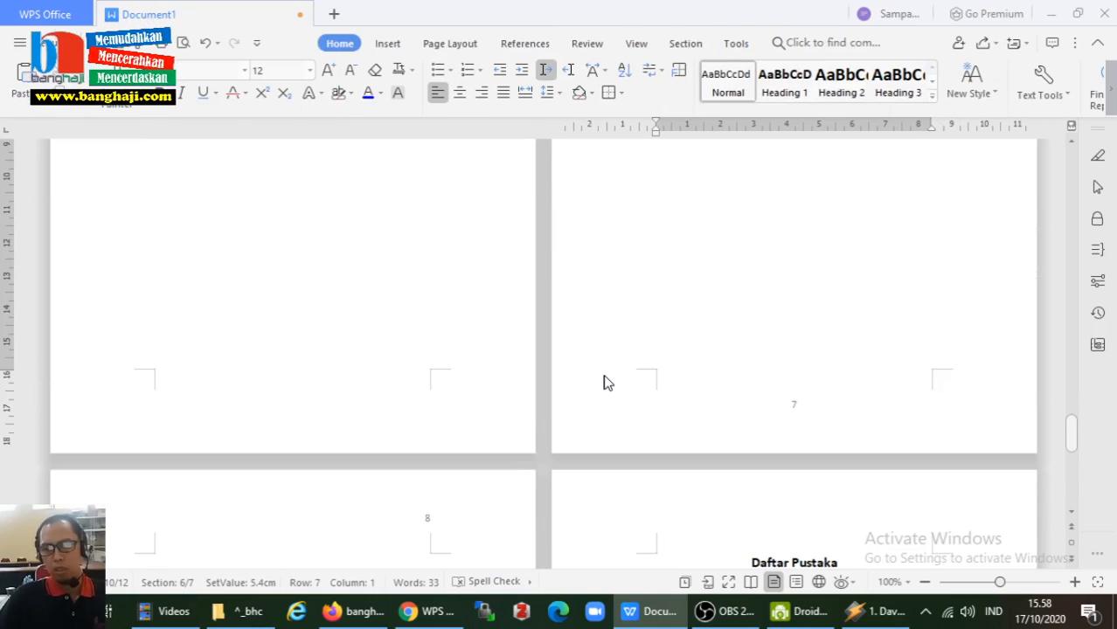
scroll(772, 409, down, 6)
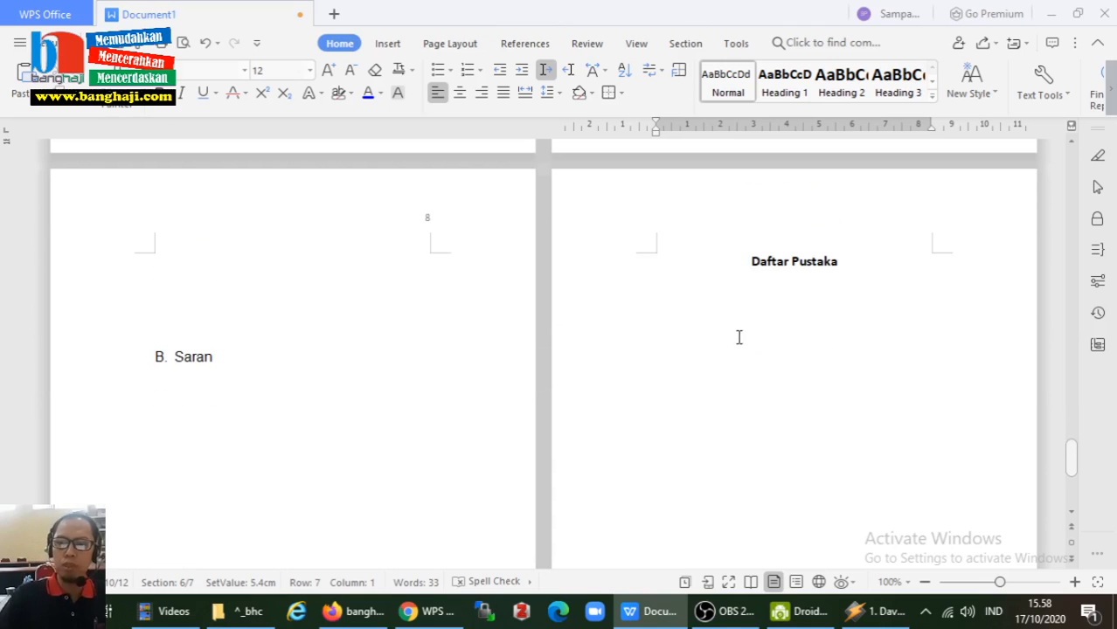
Step: Fill the Daftar Pustaka page with short placeholder text lines under its heading until they run onto a second page
click(736, 302)
text(1)
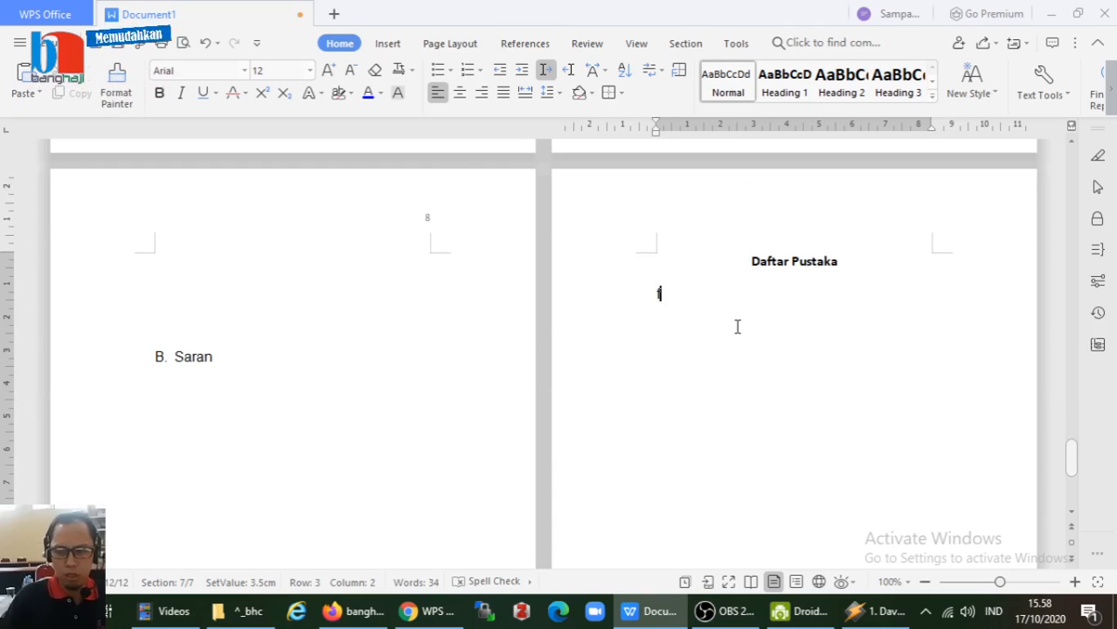
text(dssdf)
key(Return)
key(Return)
text(Dfc Sdcf Sd Fs Dfd )
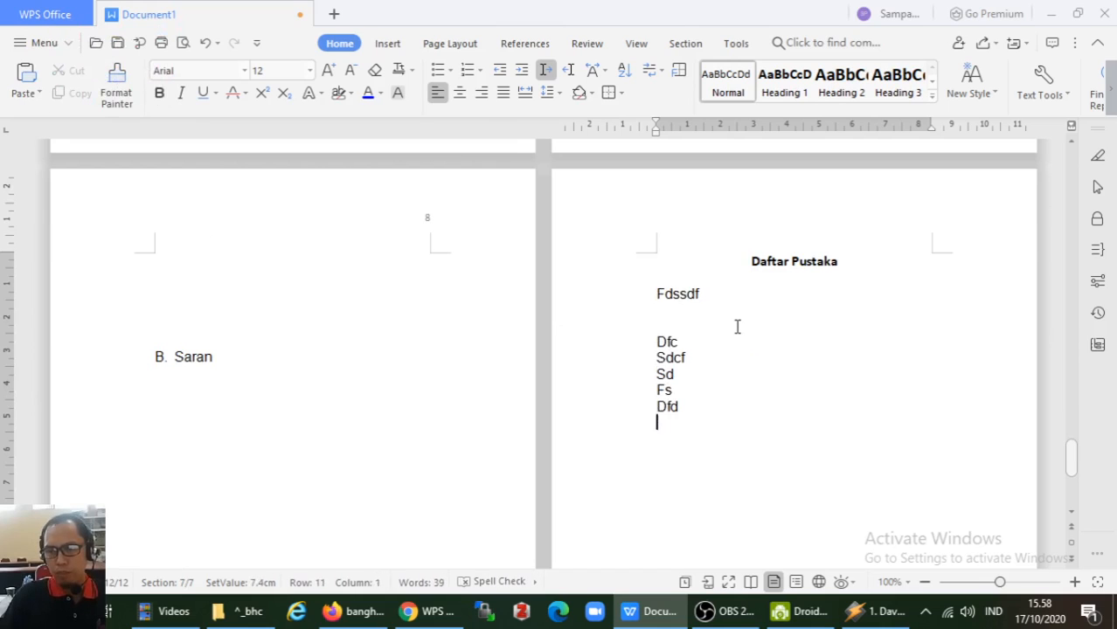
text(Sf Sdf S Fsd Fs Df Sdf Sd D Fsd Fsd F Sdf Sdf Sd Fs )
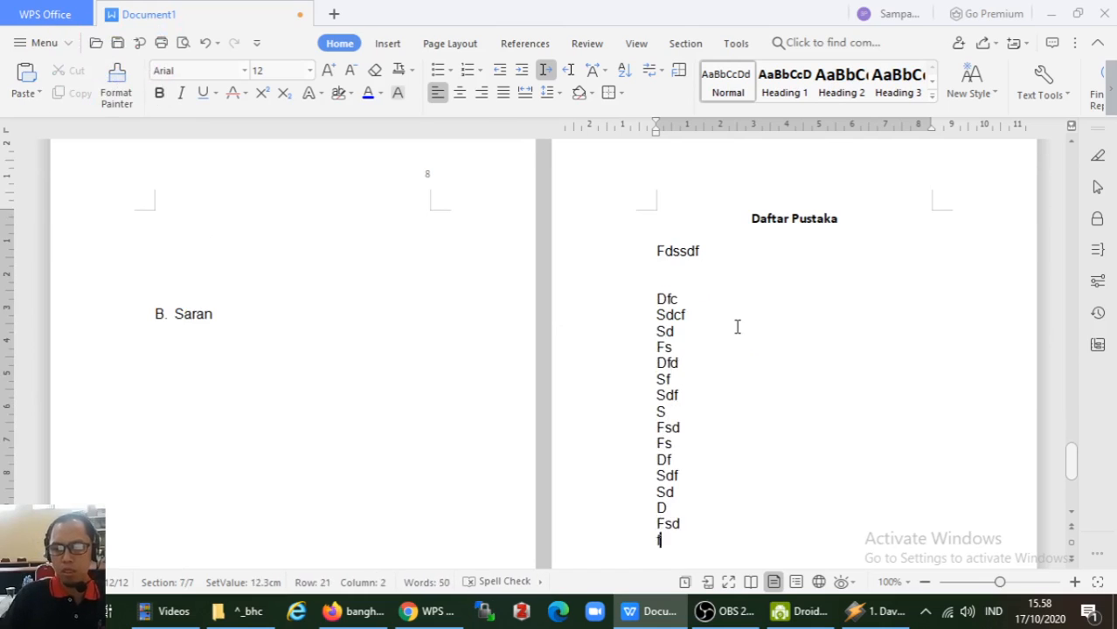
text(f  Dfs F Sdf Sdf Sdd Fsd cf)
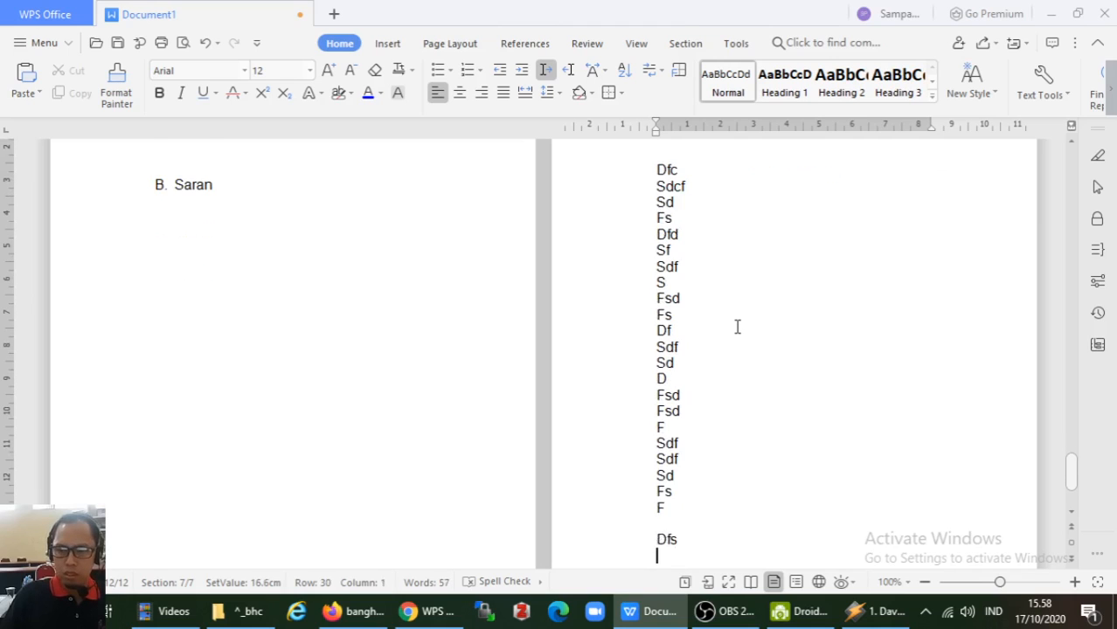
text( Sdf Sf sd)
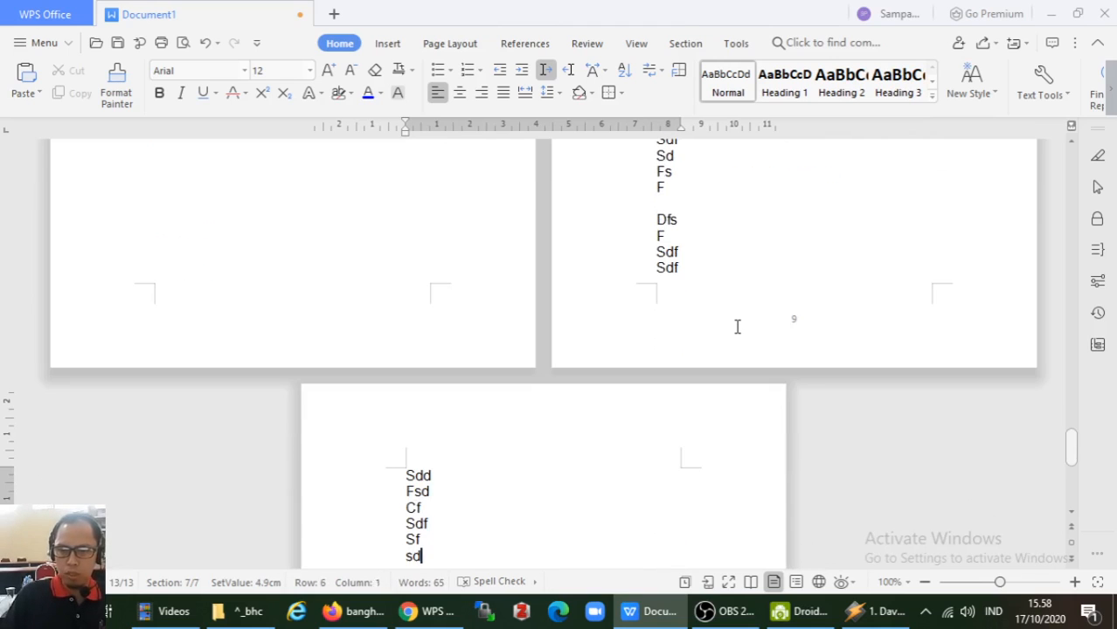
scroll(738, 327, down, 5)
scroll(662, 489, up, 5)
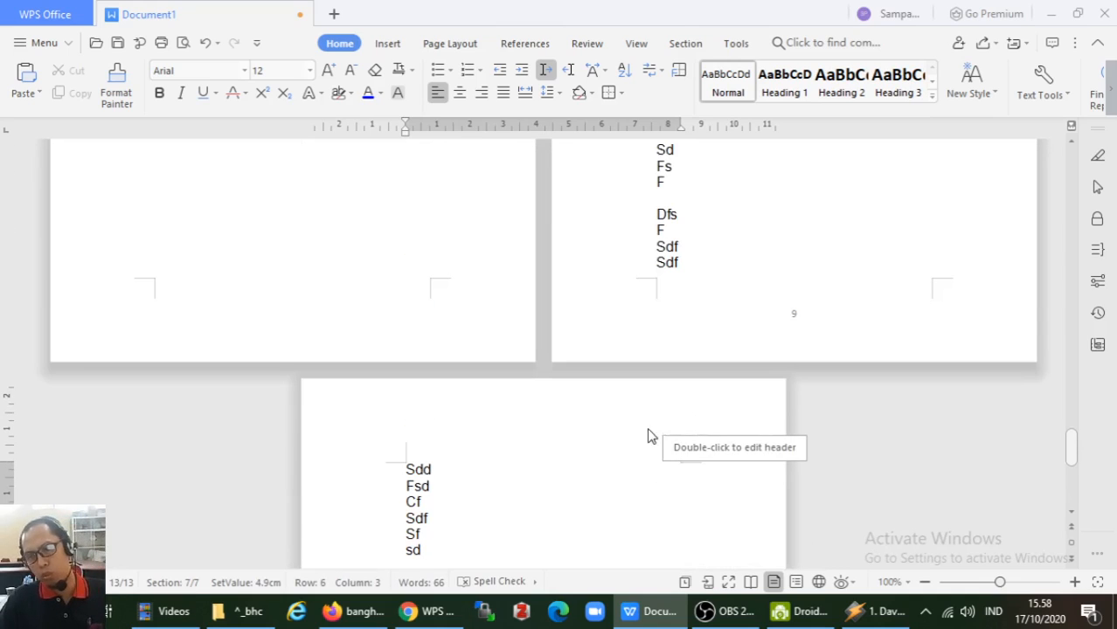
Step: Insert right-aligned page numbers in the header of Daftar Pustaka's second page, applied to the current section only
double_click(362, 446)
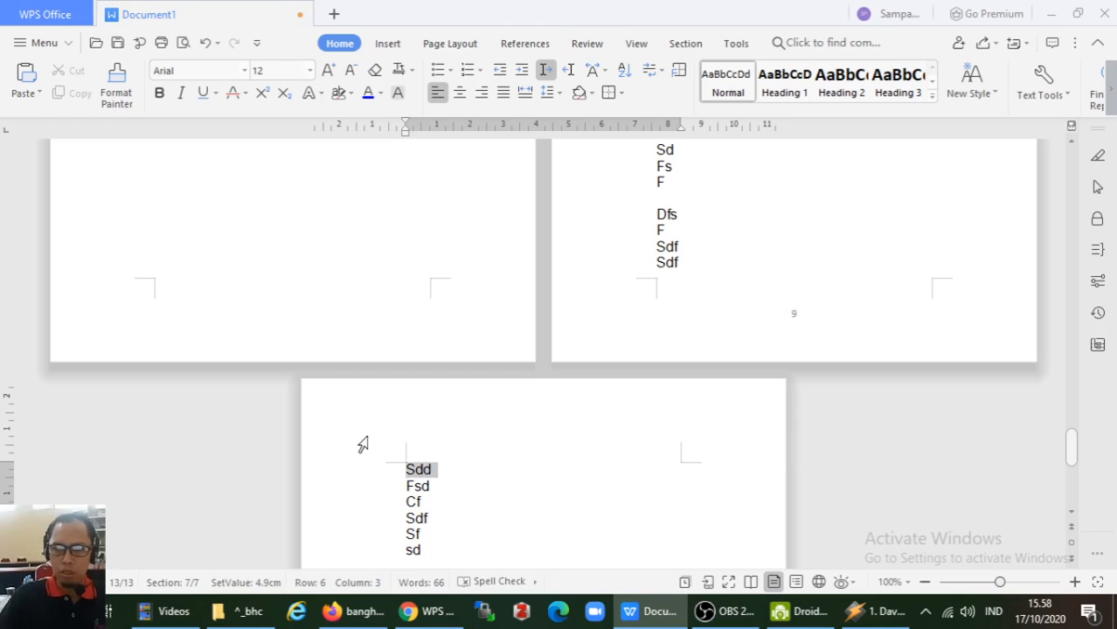
click(717, 520)
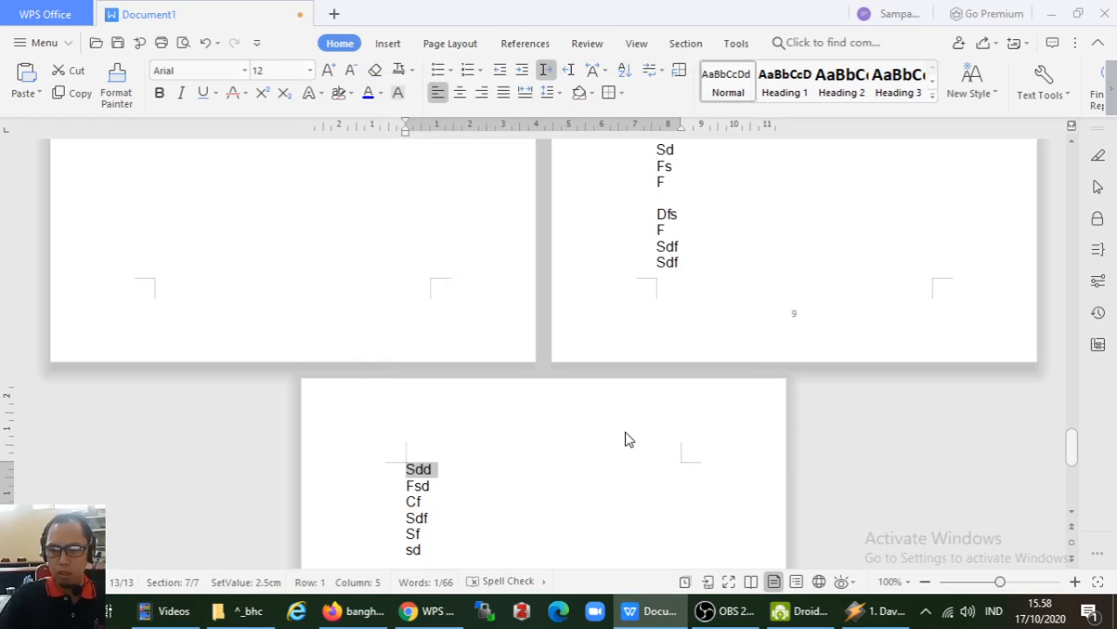
click(469, 490)
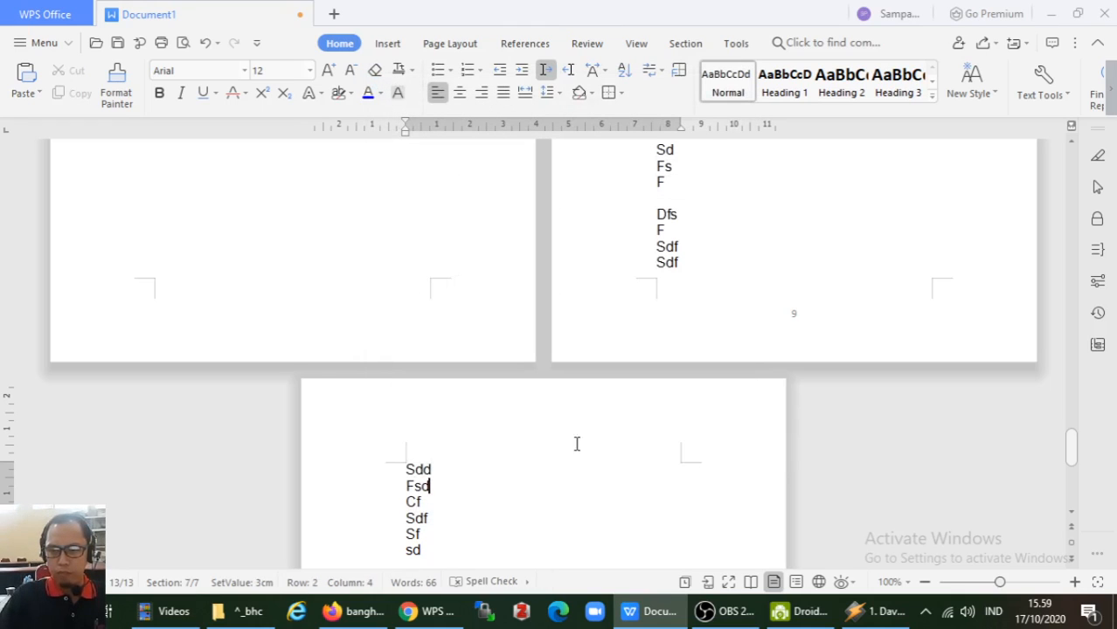
double_click(635, 444)
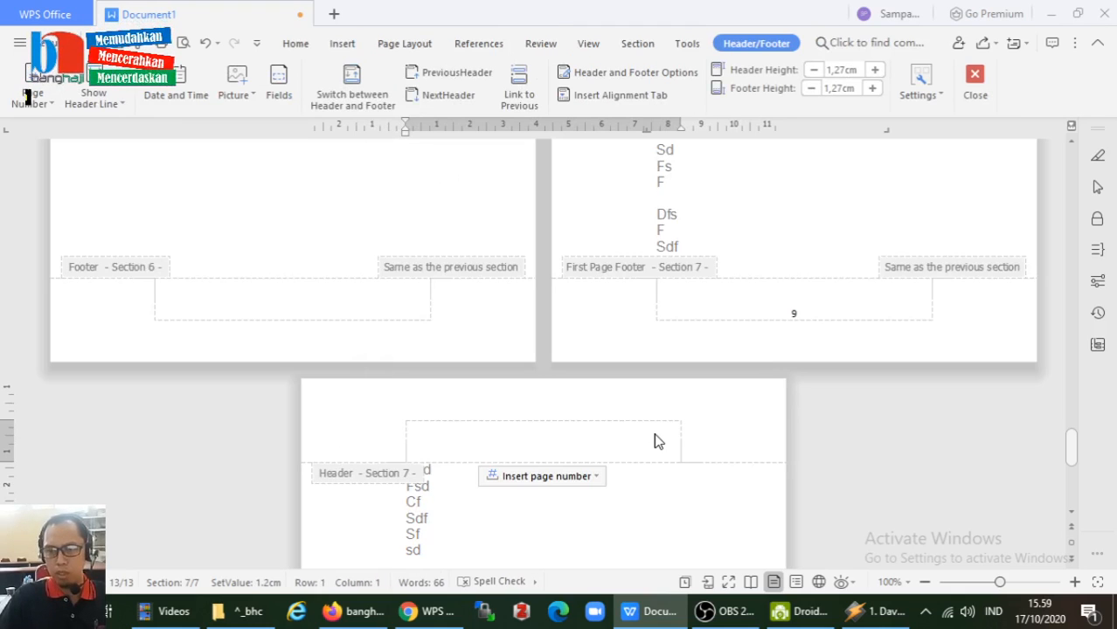
click(594, 479)
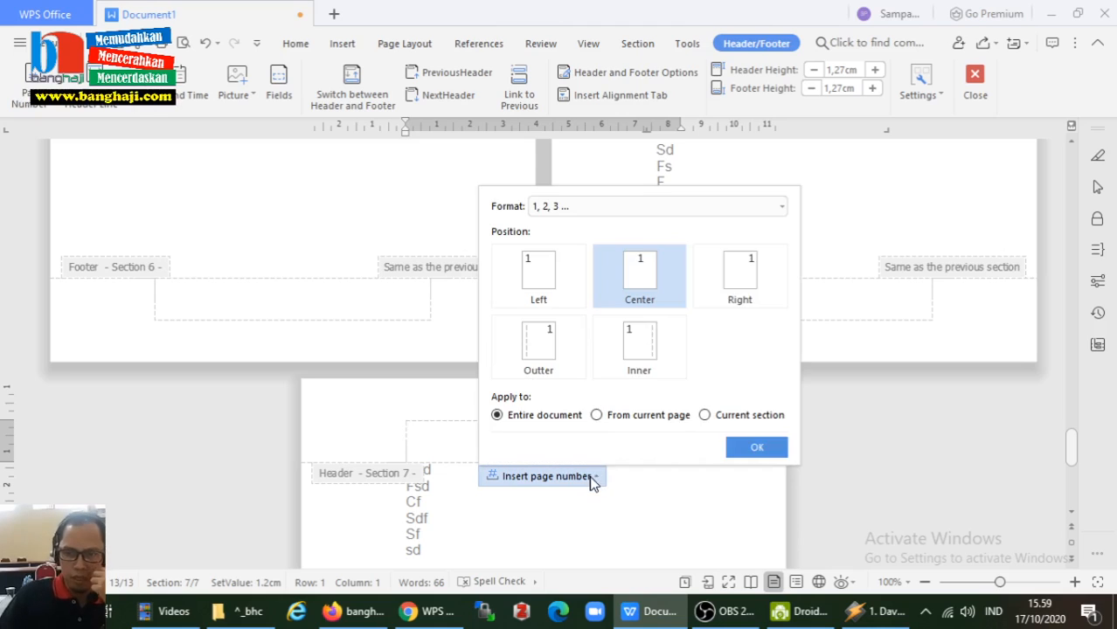
click(756, 282)
click(751, 416)
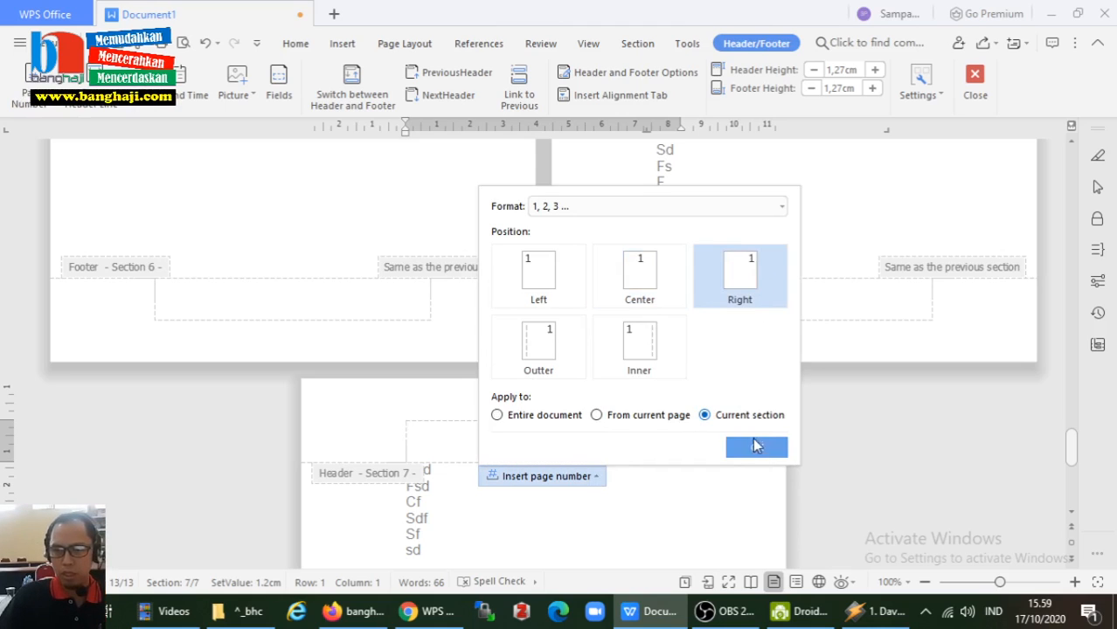
click(757, 449)
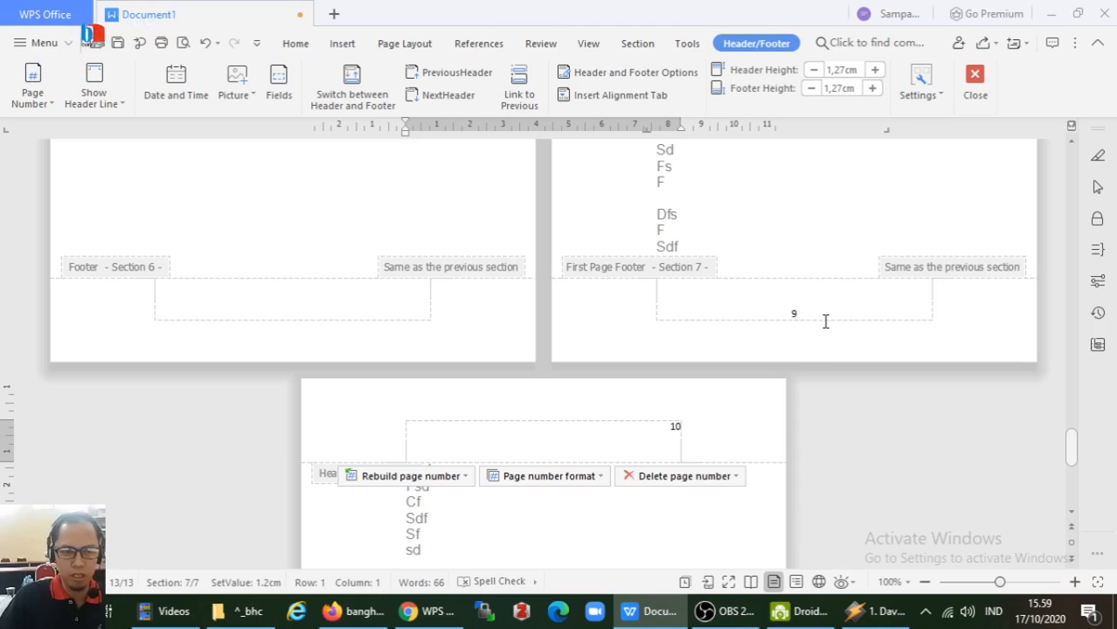
Step: Delete the header page number from Daftar Pustaka's opening page and return to the body text
scroll(826, 322, up, 10)
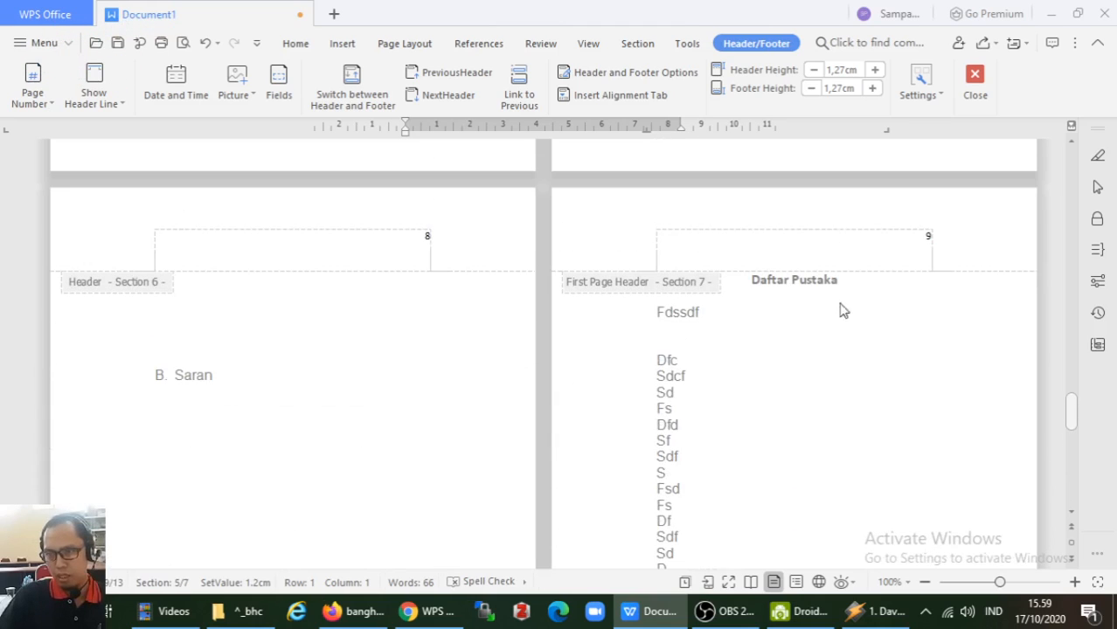
click(929, 235)
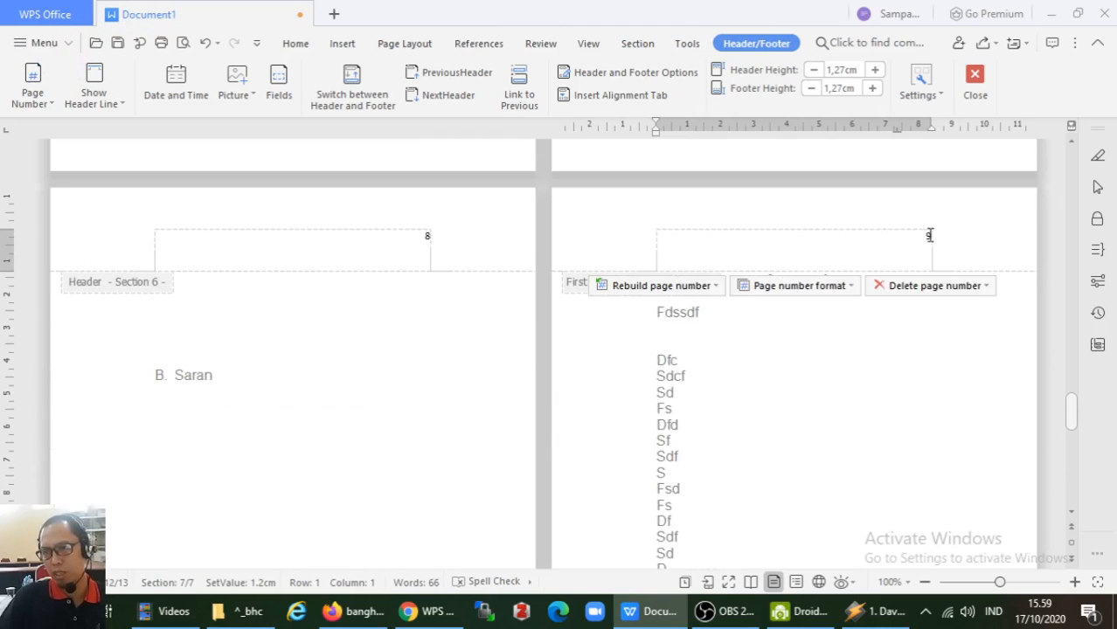
click(929, 235)
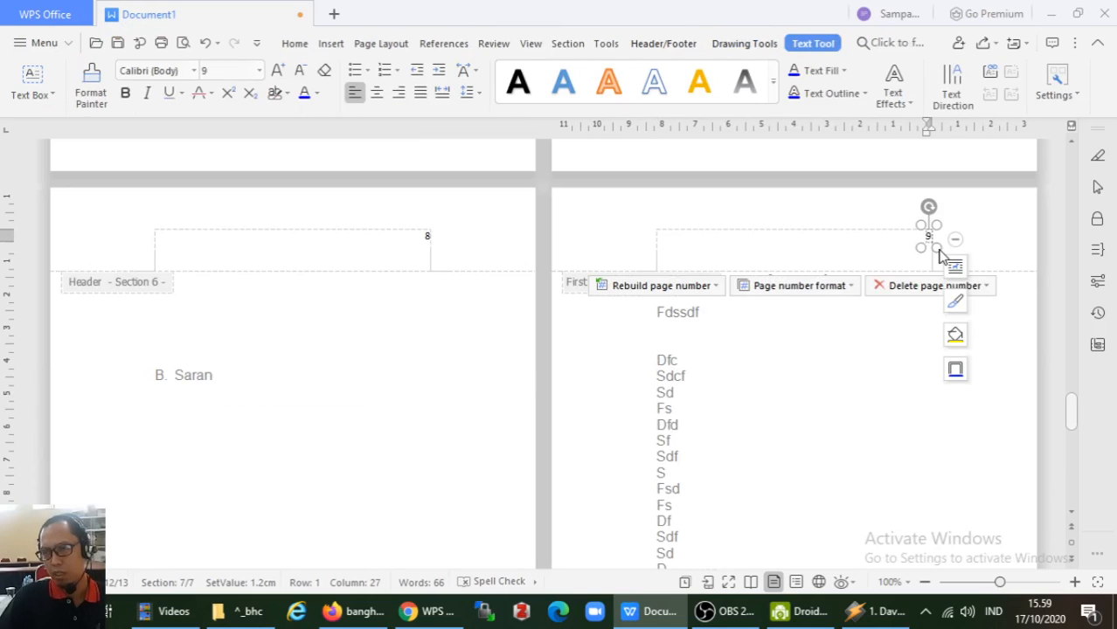
key(ctrl+a)
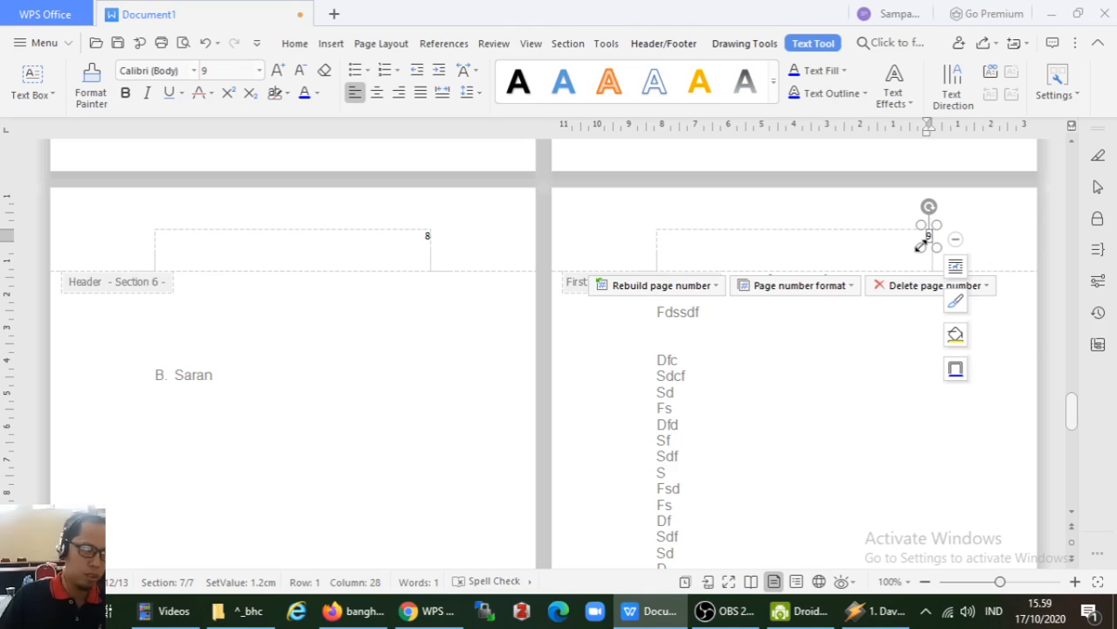
key(Delete)
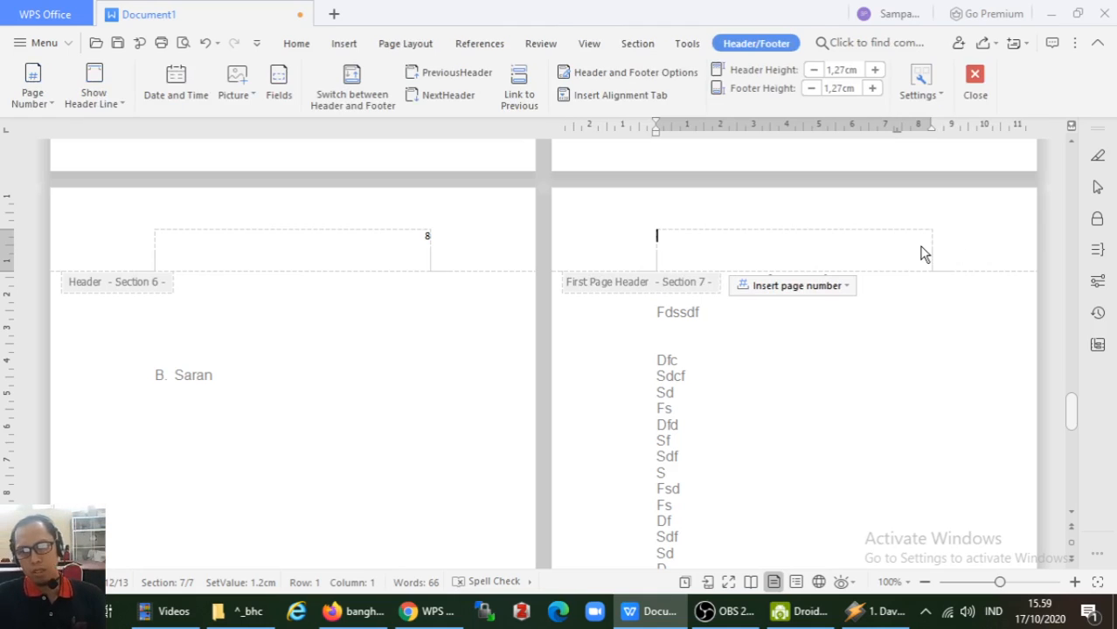
double_click(609, 381)
Step: Review the page numbers across the document, from Daftar Pustaka back to the front matter and forward to BAB II
scroll(609, 382, down, 5)
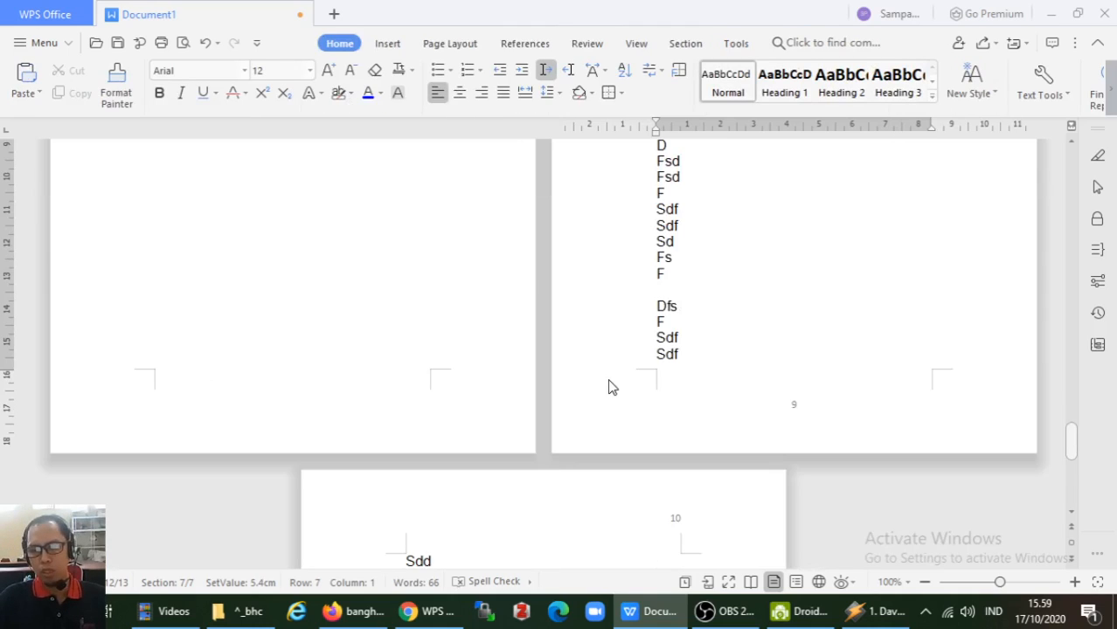
scroll(611, 387, down, 8)
scroll(611, 387, up, 5)
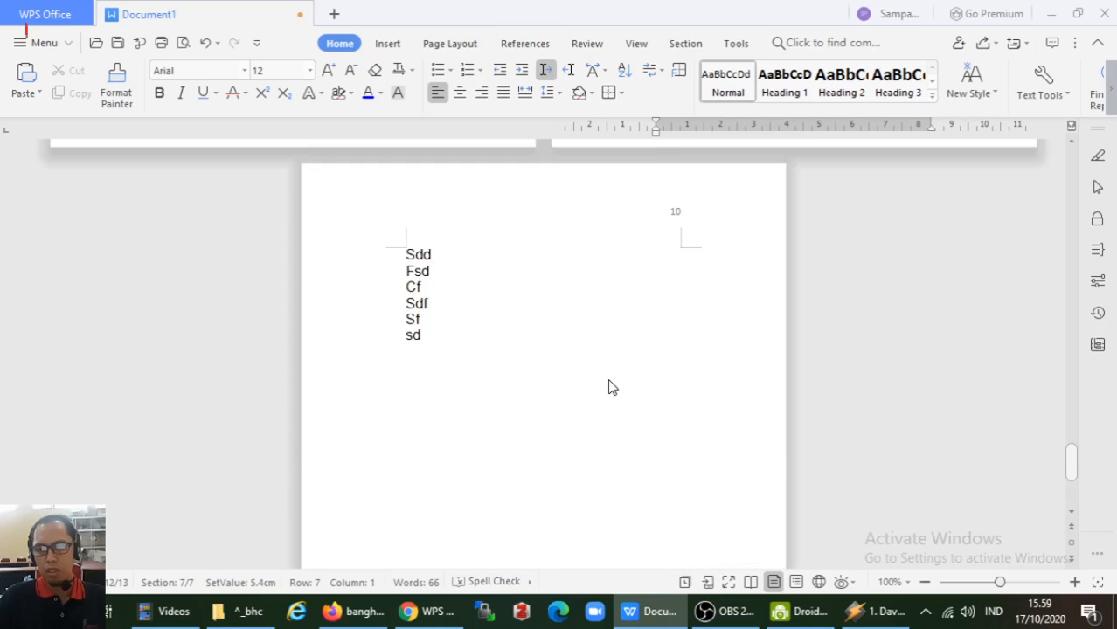
scroll(611, 387, up, 15)
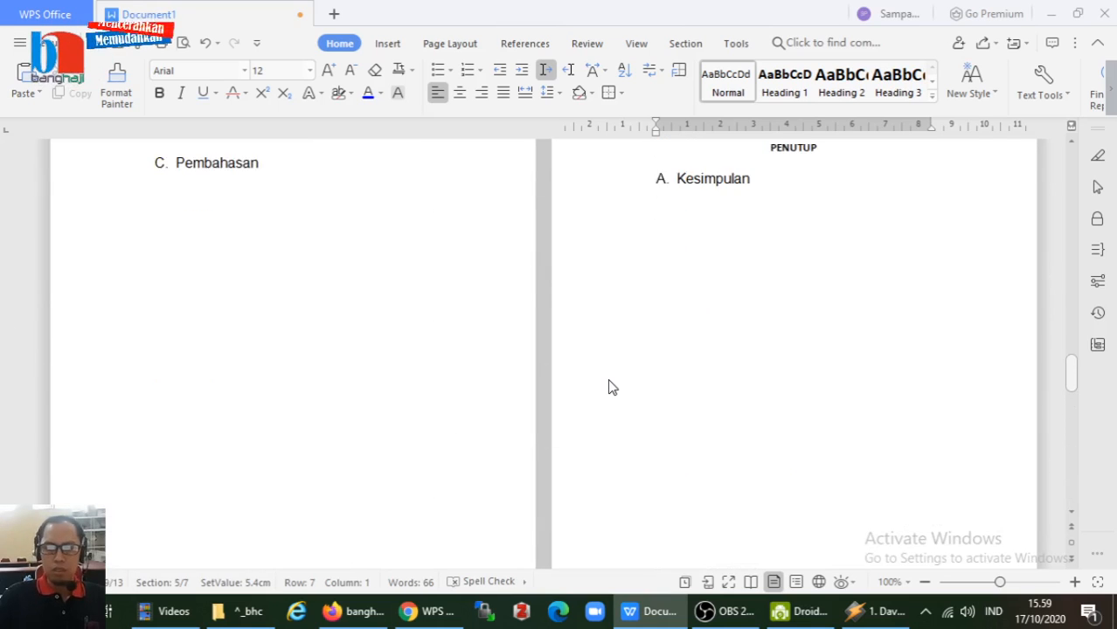
scroll(611, 387, up, 15)
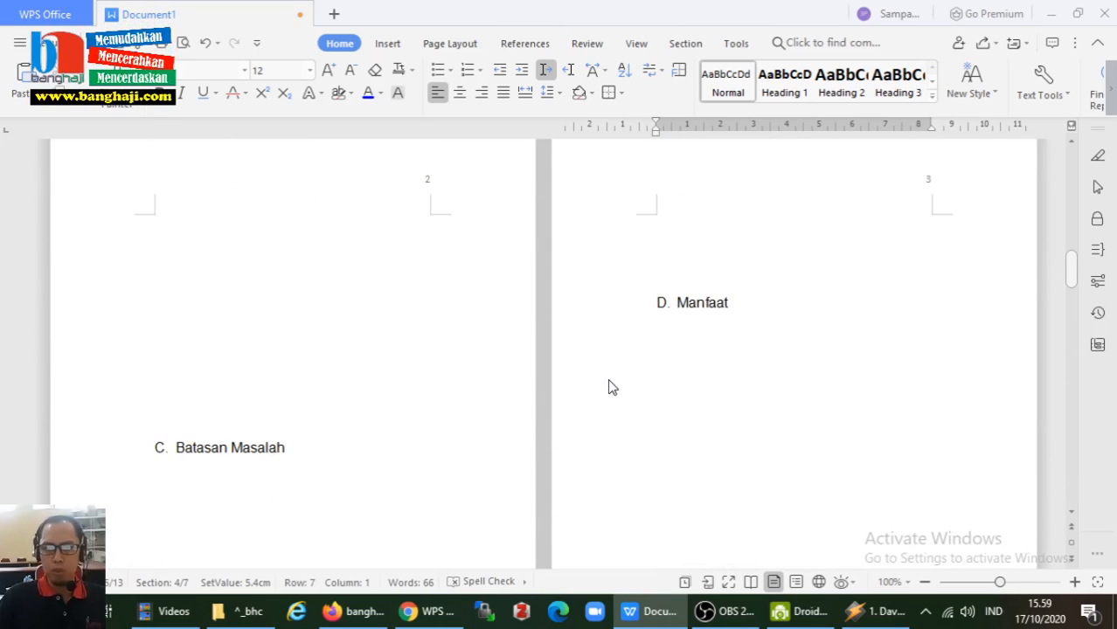
scroll(611, 387, up, 3)
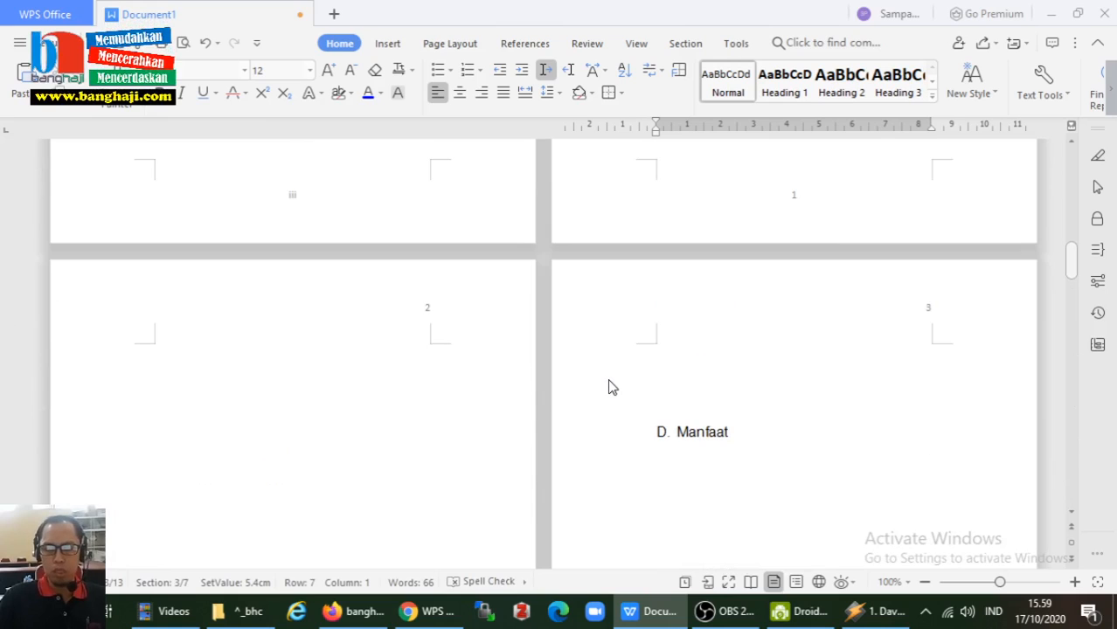
scroll(611, 387, up, 10)
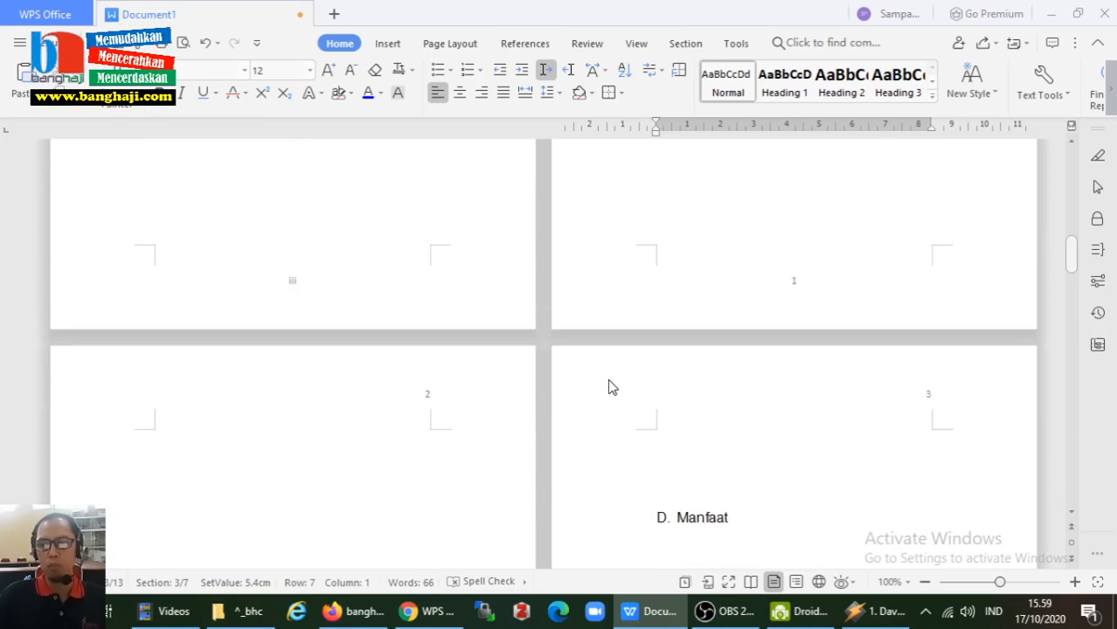
scroll(611, 387, up, 4)
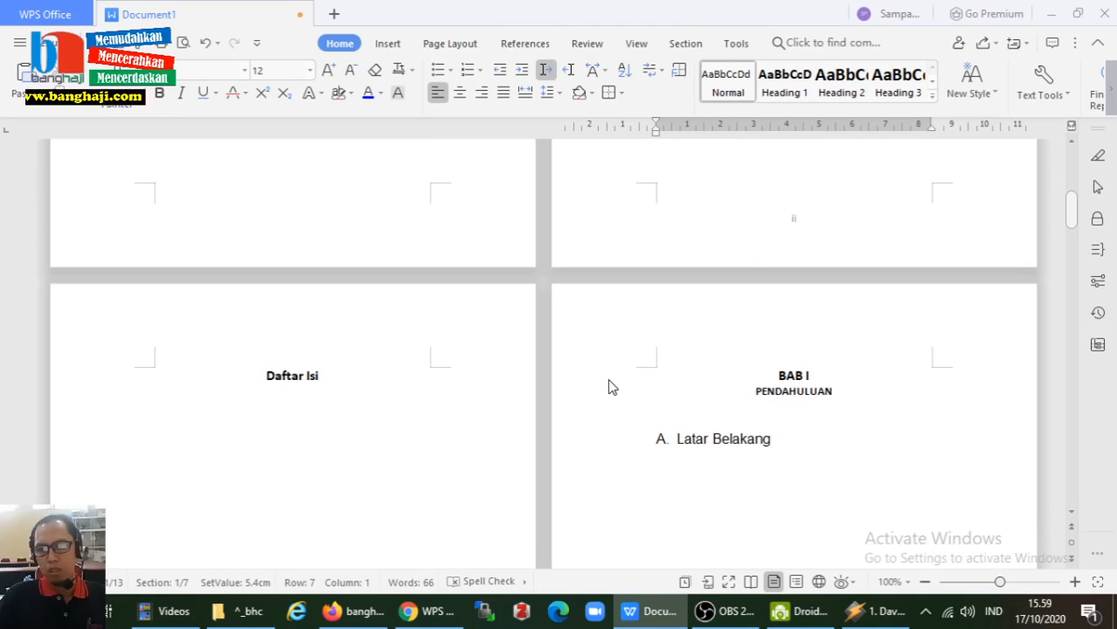
scroll(612, 387, down, 15)
scroll(611, 387, down, 6)
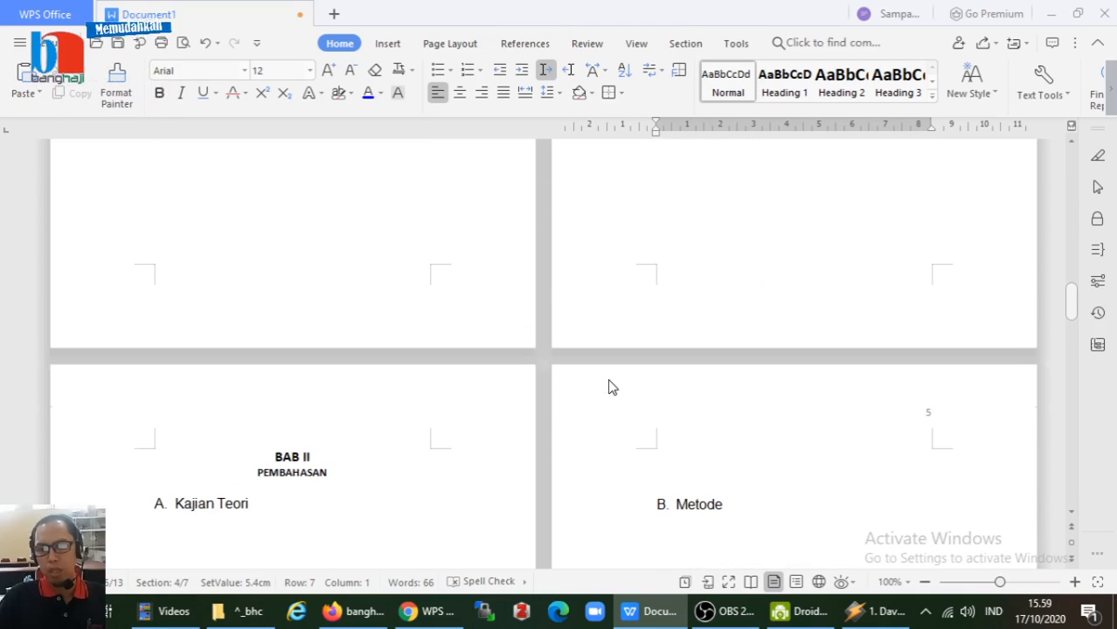
Step: Add blank lines below "Manfaat" in BAB I to reach a new page and enter the heading "E. Tujuan" there
scroll(611, 388, up, 11)
click(725, 337)
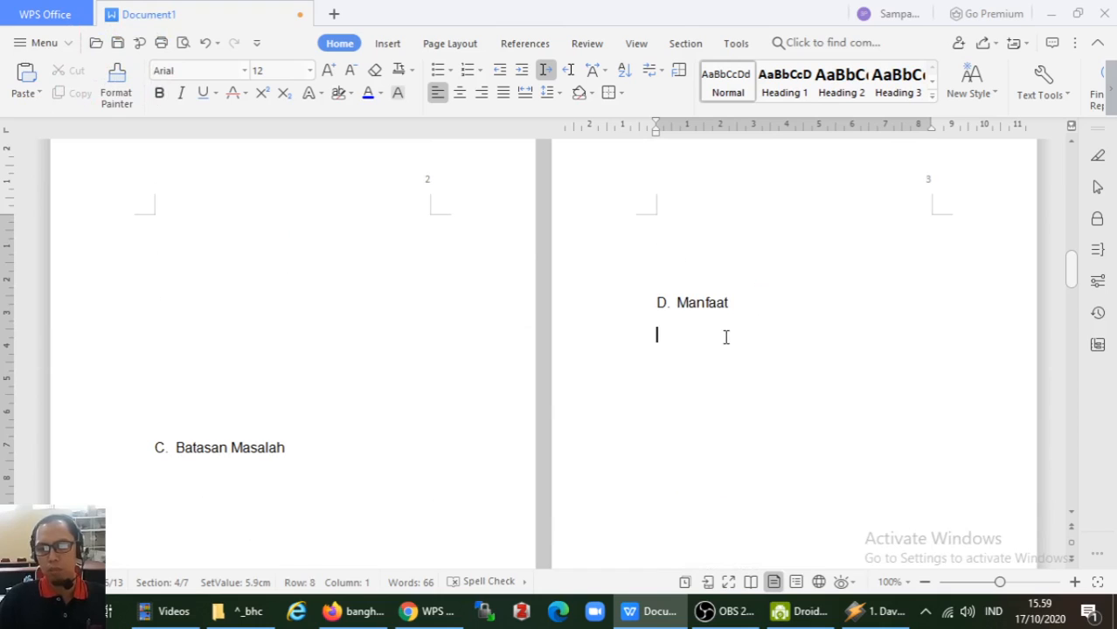
key(Return)
key(Return)
key(Return)
key(Return)
key(Return)
key(Return)
key(Return)
key(Return)
key(Return)
key(Return)
key(Return)
key(Return)
key(Return)
key(Return)
key(Return)
key(Return)
key(Return)
key(Return)
key(Return)
key(Return)
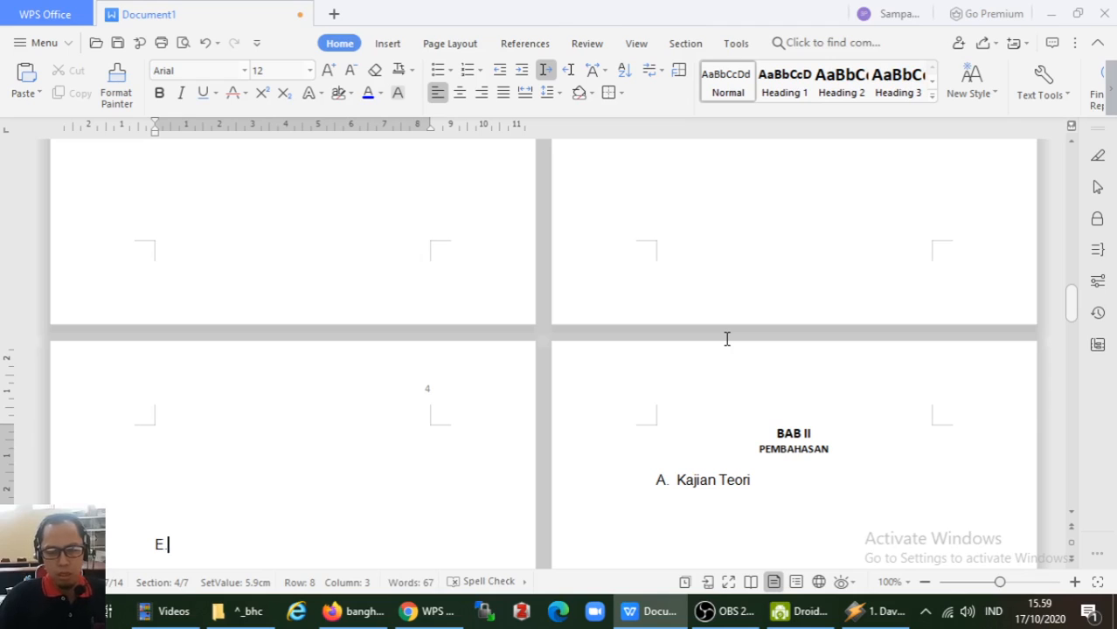
text(E. Tujuan)
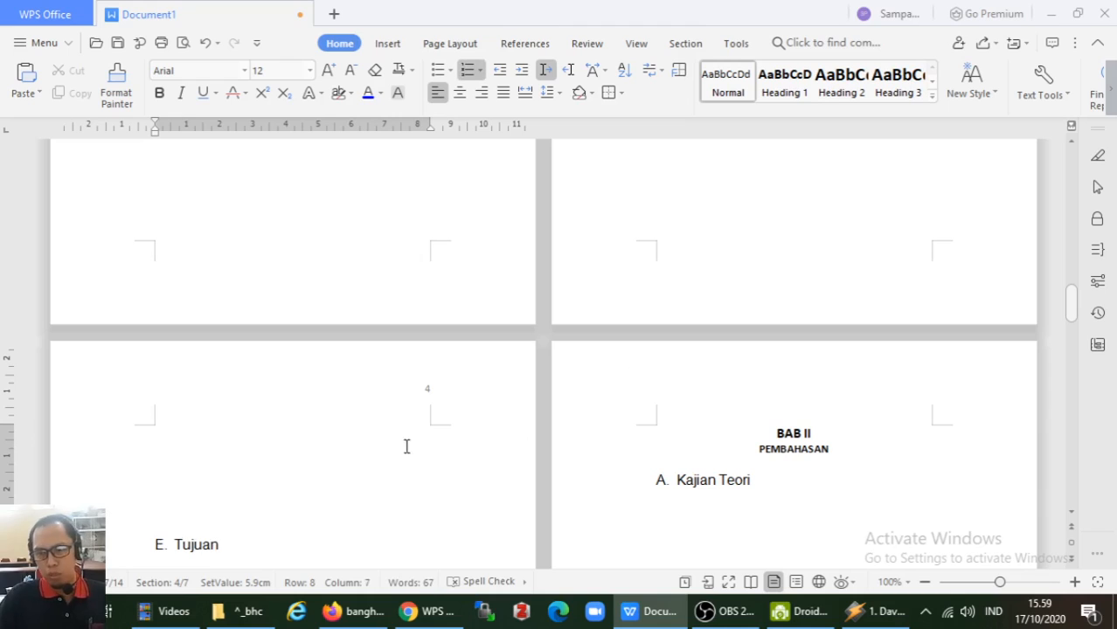
Step: Check the page numbers on the added BAB I page and on the following BAB II pages
scroll(676, 372, up, 10)
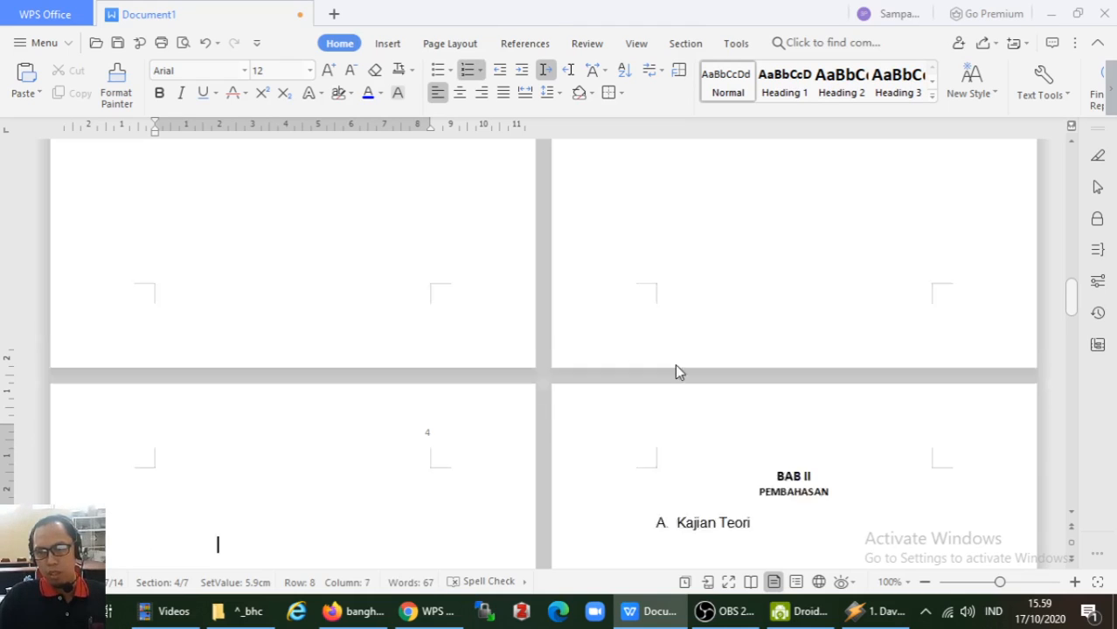
scroll(459, 444, down, 8)
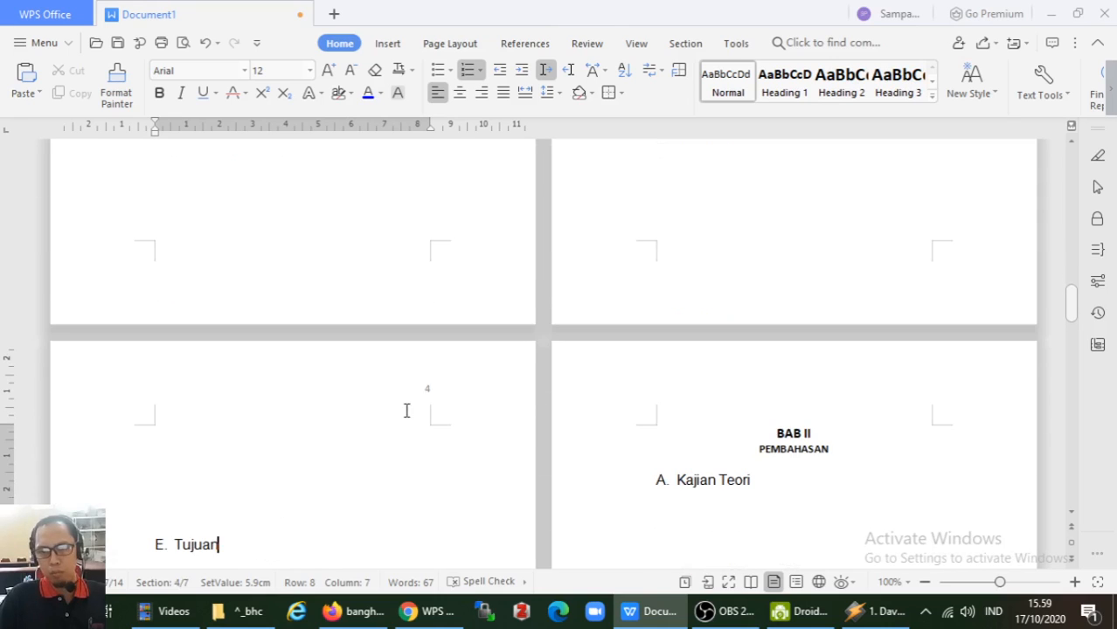
scroll(749, 411, down, 1)
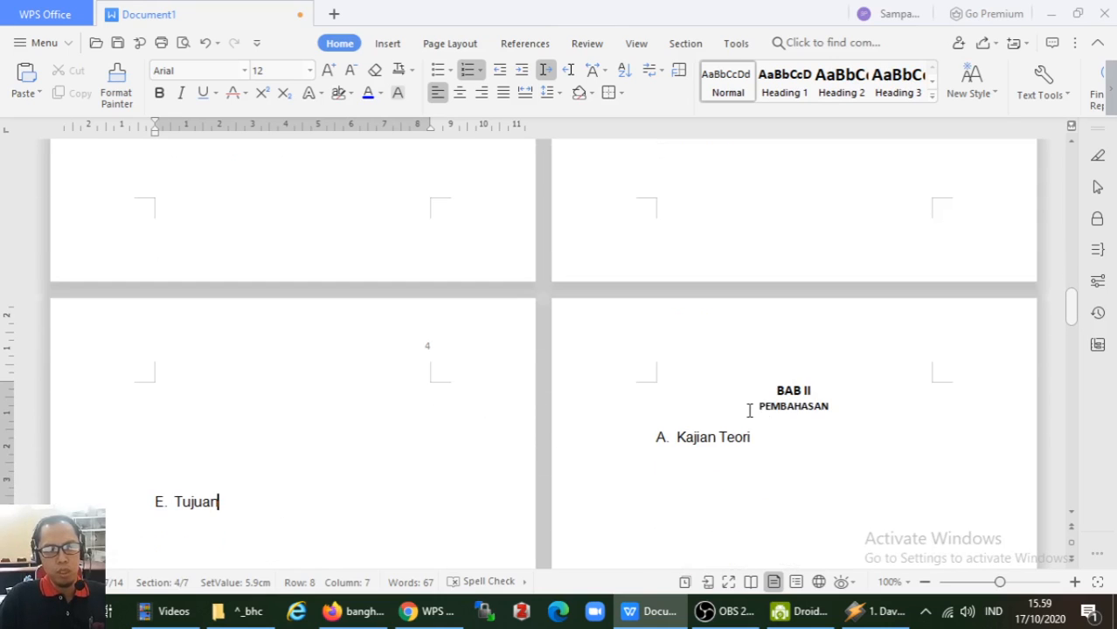
scroll(888, 426, down, 9)
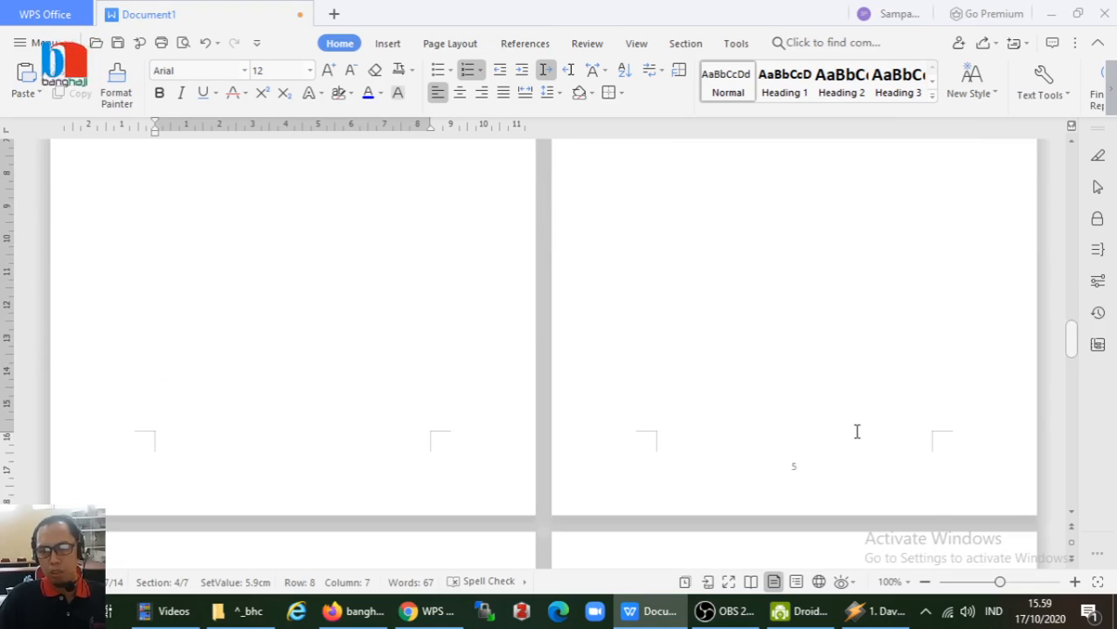
scroll(797, 472, down, 3)
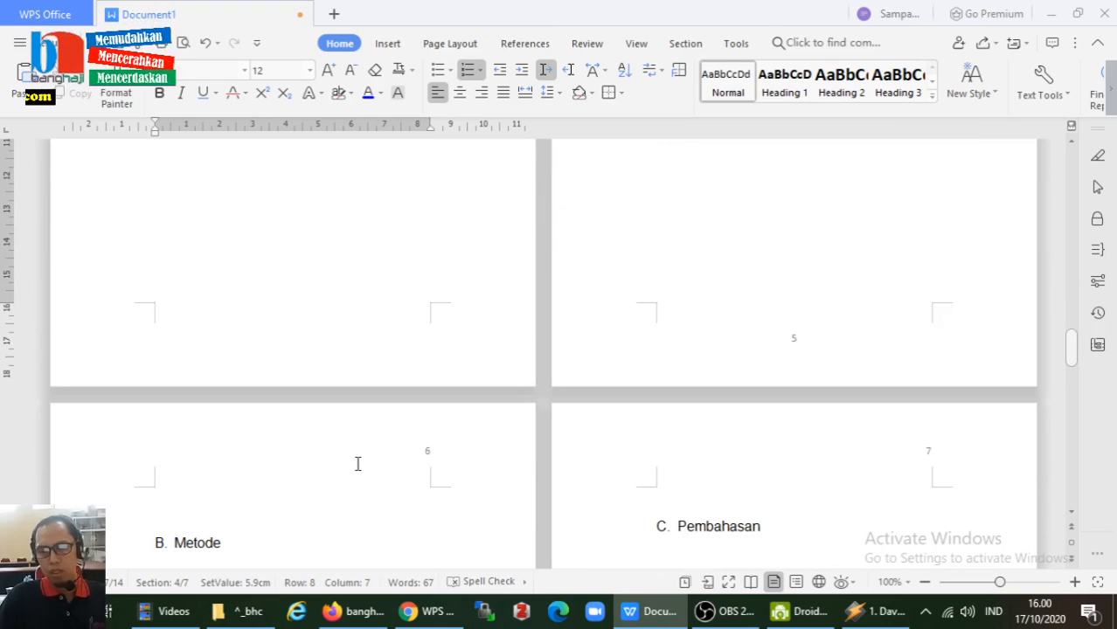
scroll(441, 461, down, 1)
scroll(861, 338, down, 2)
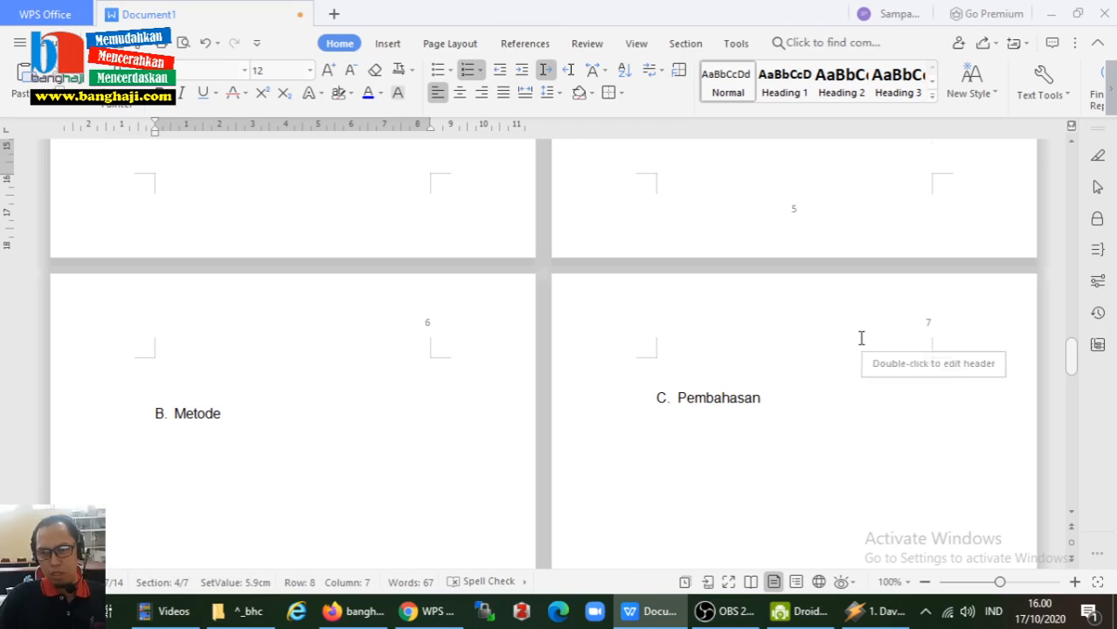
Step: Check the page numbers on the pages from BAB II through BAB III to the end of Daftar Pustaka
scroll(861, 338, down, 15)
scroll(861, 338, down, 3)
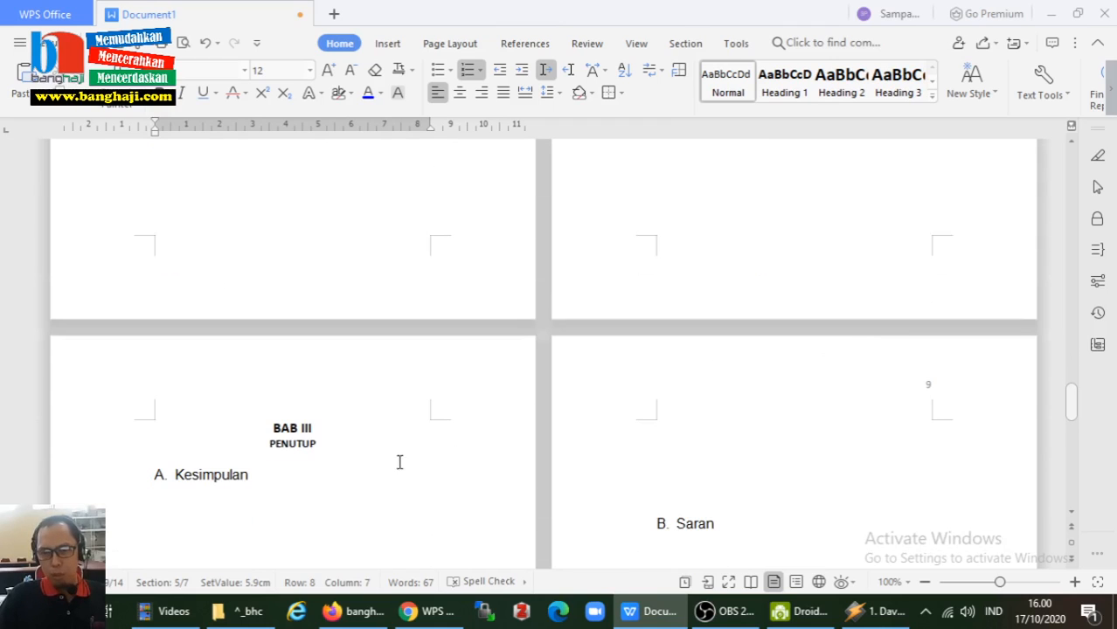
scroll(399, 462, down, 10)
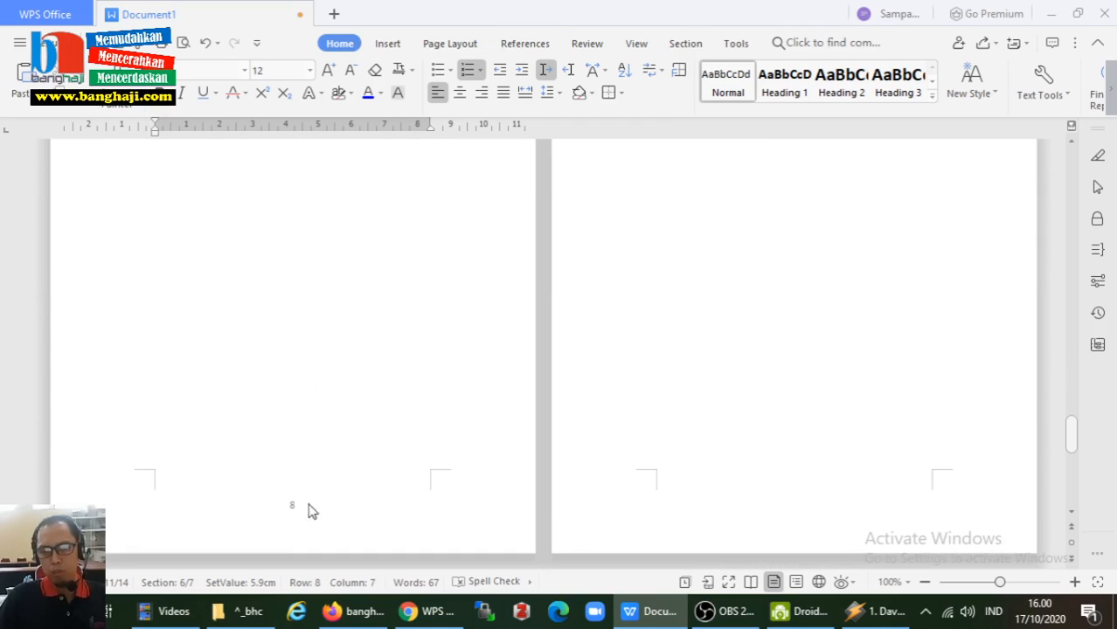
scroll(773, 473, up, 10)
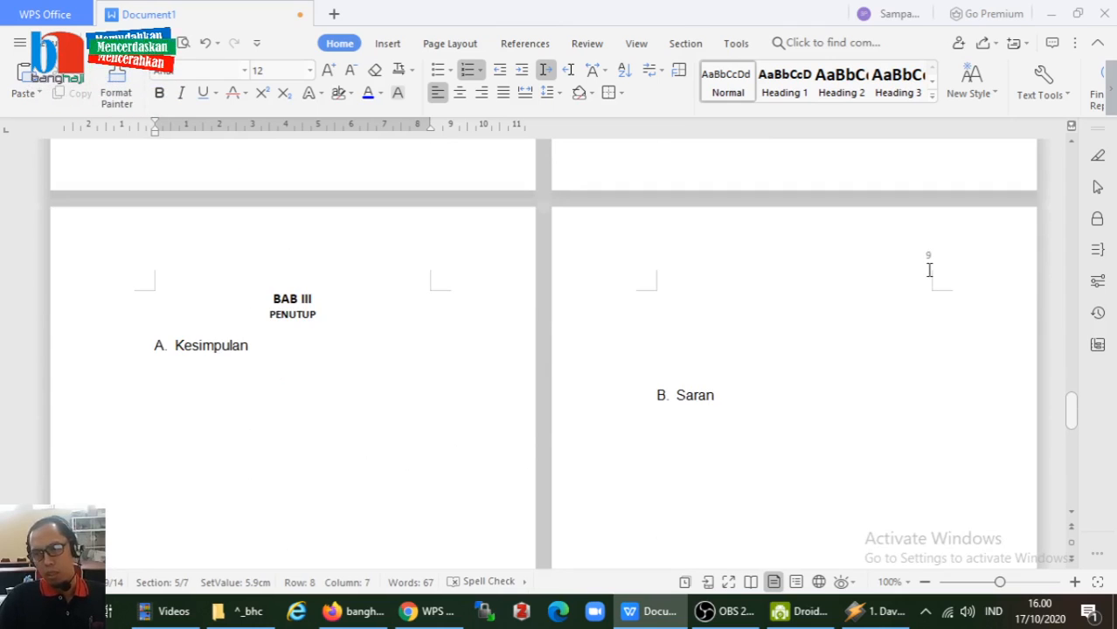
scroll(931, 270, down, 10)
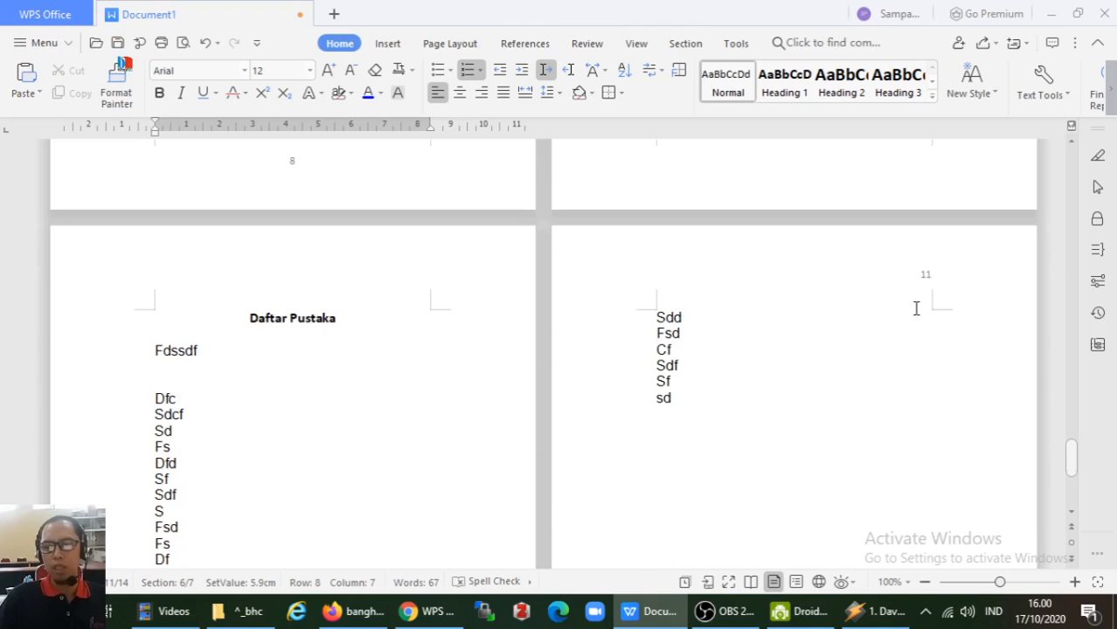
scroll(803, 379, down, 6)
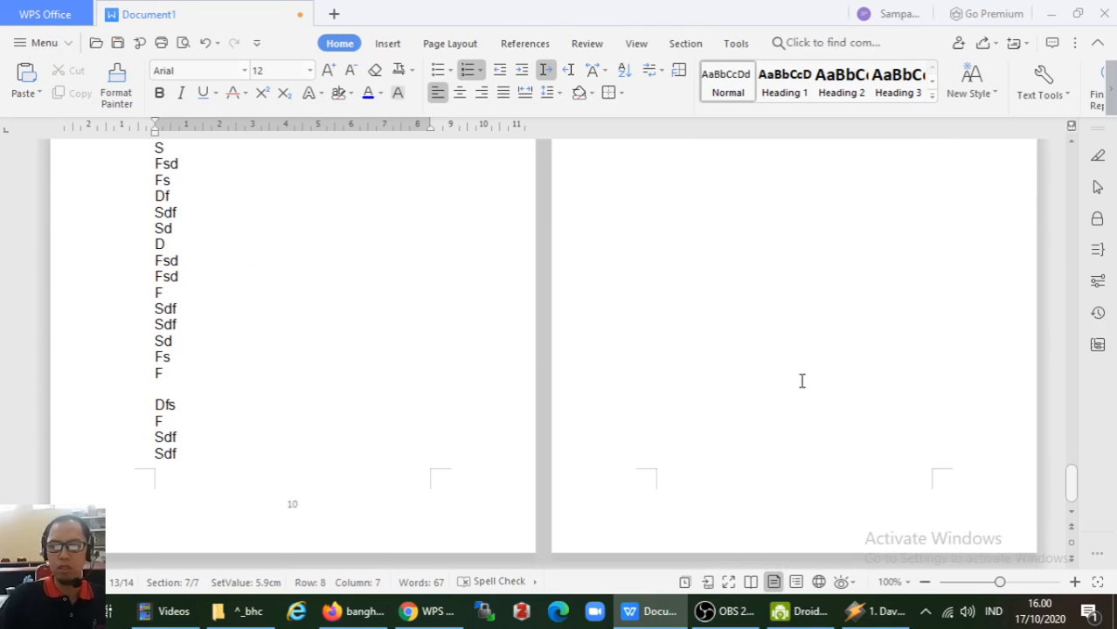
scroll(801, 382, up, 8)
scroll(801, 382, up, 15)
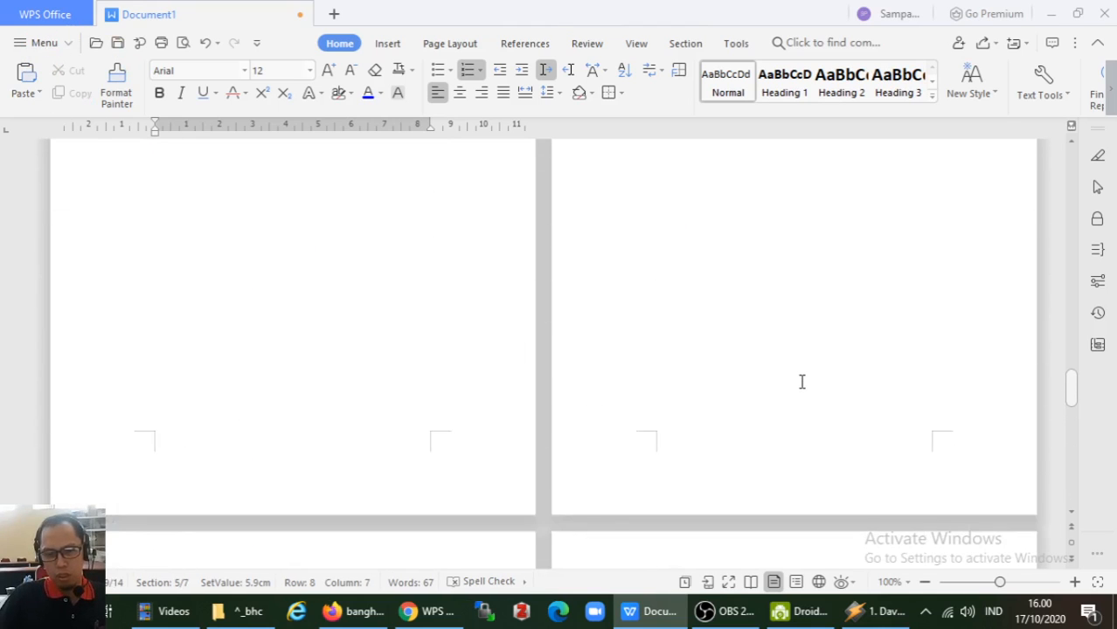
Step: Add two blank lines below the "Daftar Isi" heading in the front matter
drag(1062, 369, 1070, 164)
scroll(770, 320, down, 10)
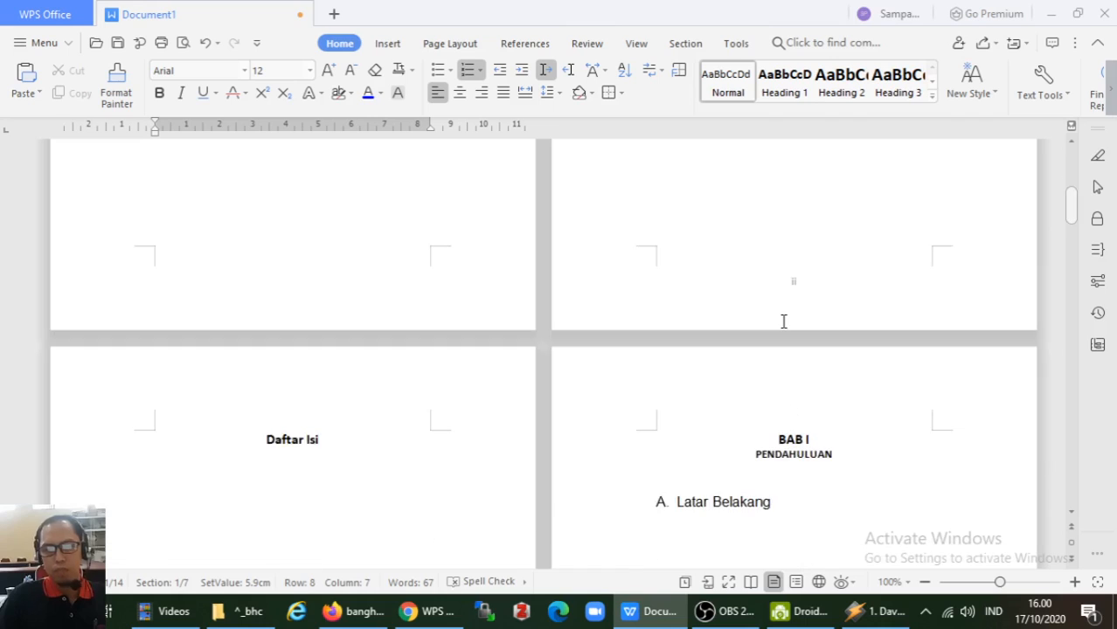
click(177, 289)
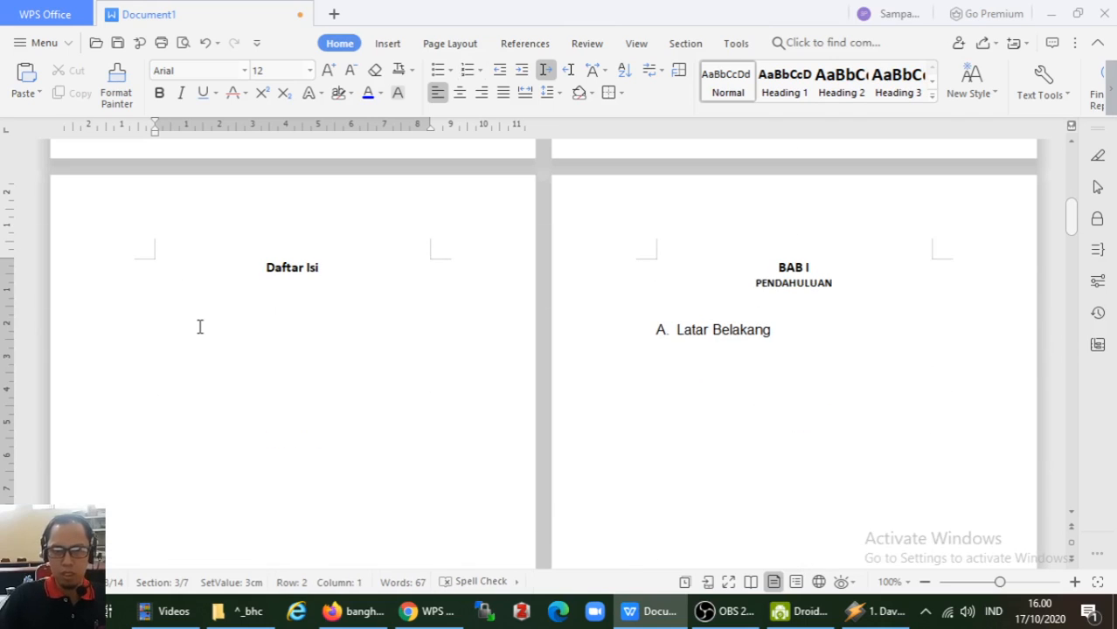
key(Return)
key(Return)
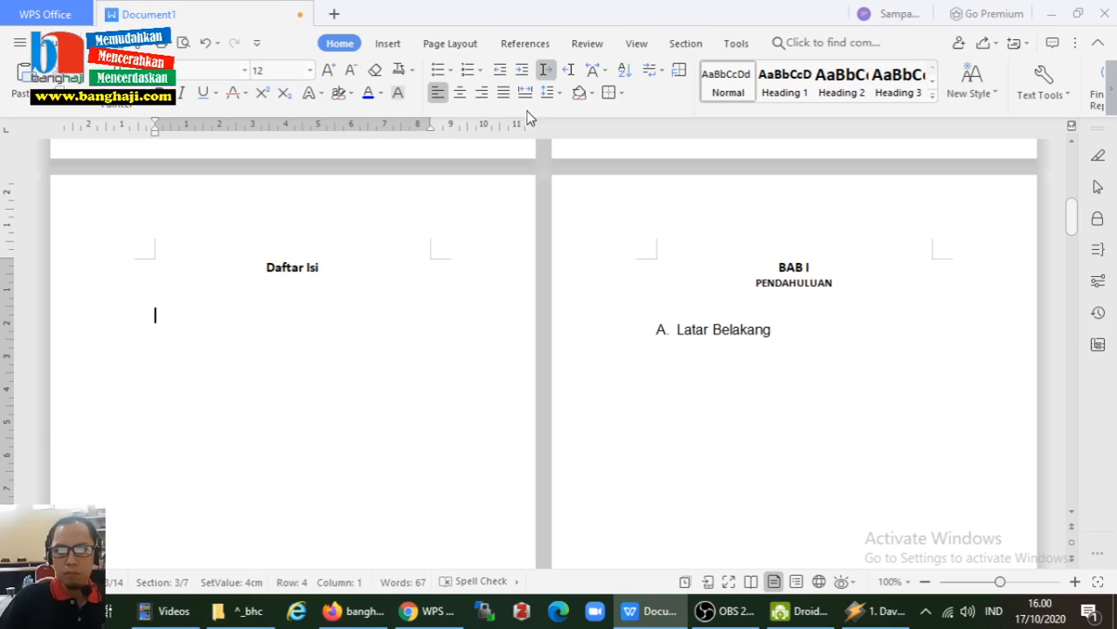
Step: Insert a custom table of contents below the "Daftar Isi" heading with a dotted tab leader and two heading levels
click(523, 44)
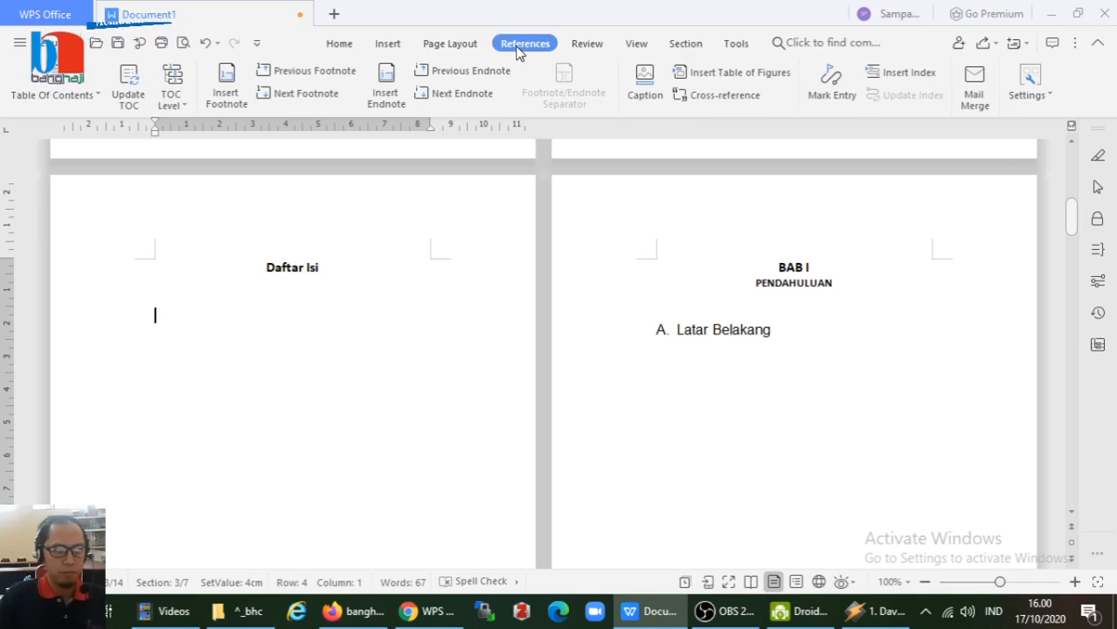
click(57, 97)
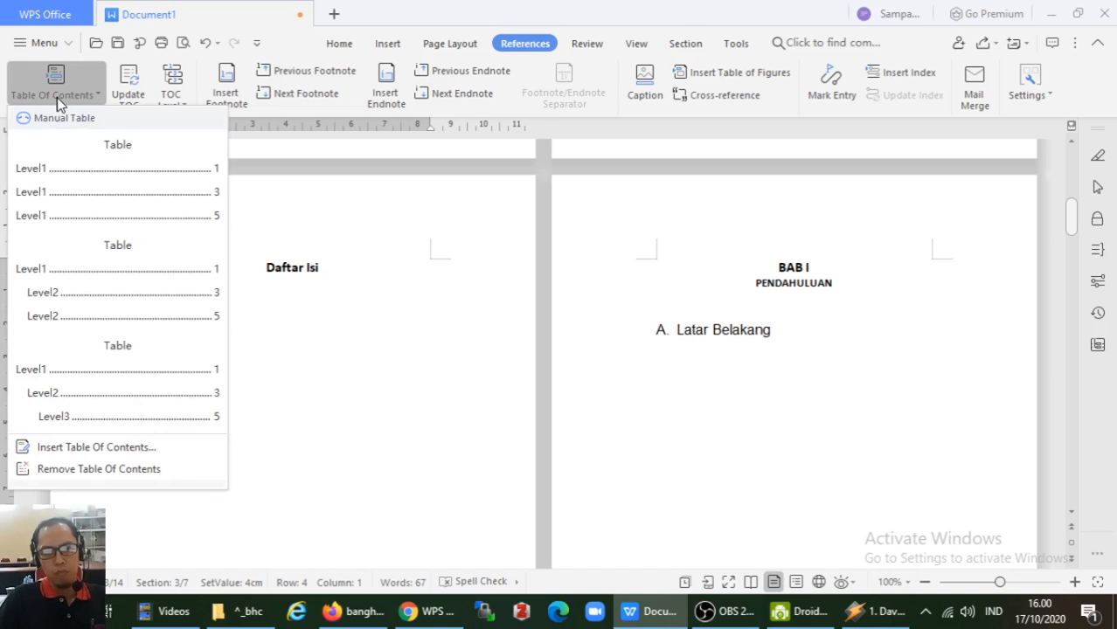
click(105, 450)
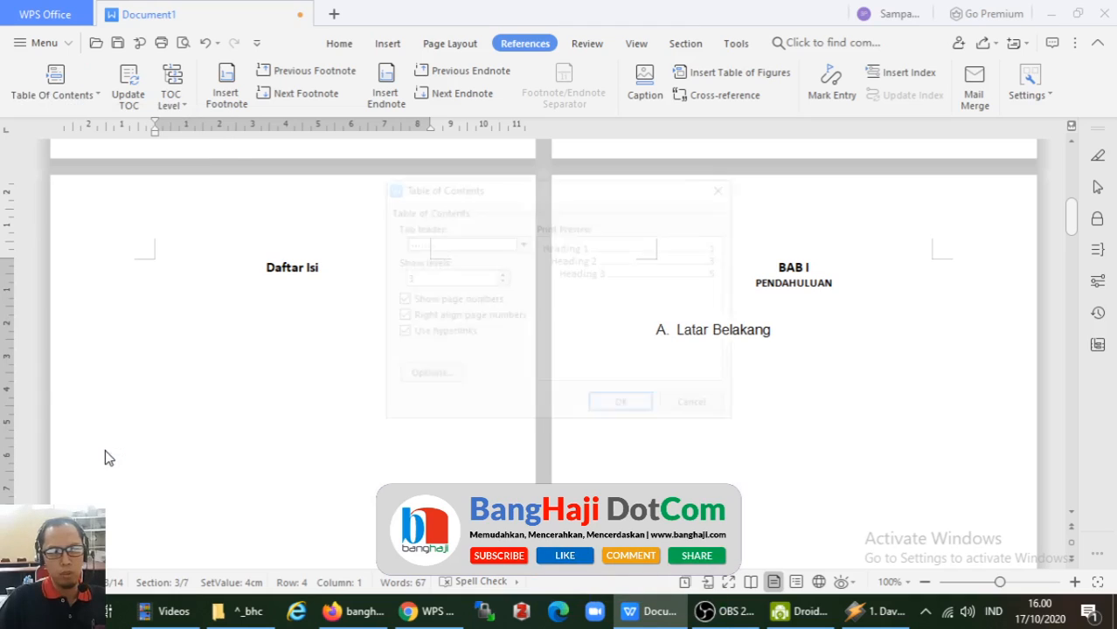
click(522, 244)
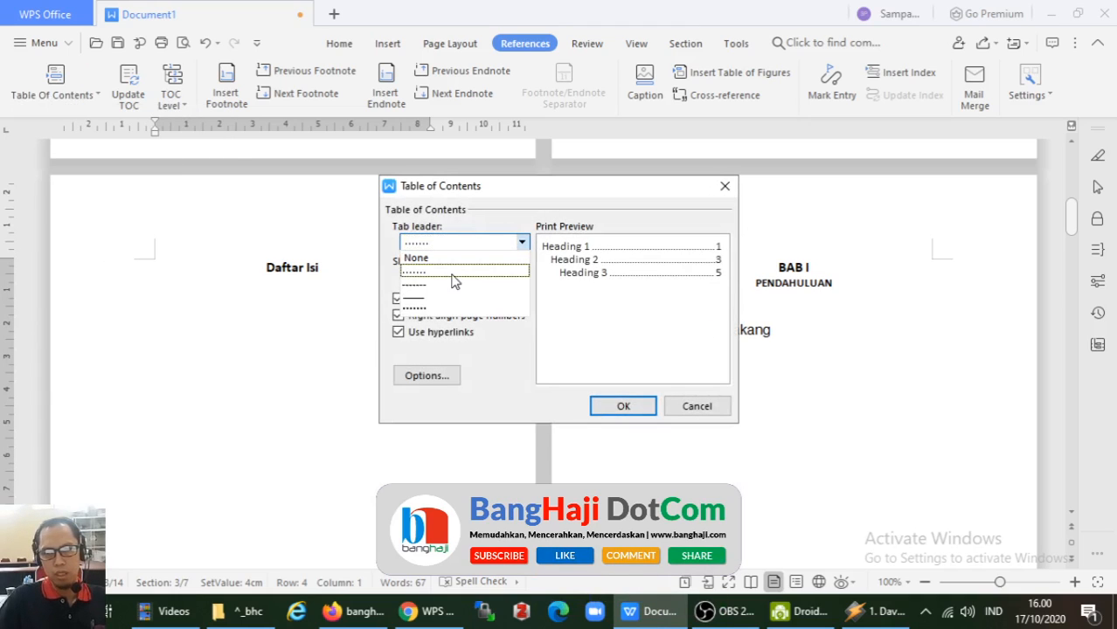
click(523, 236)
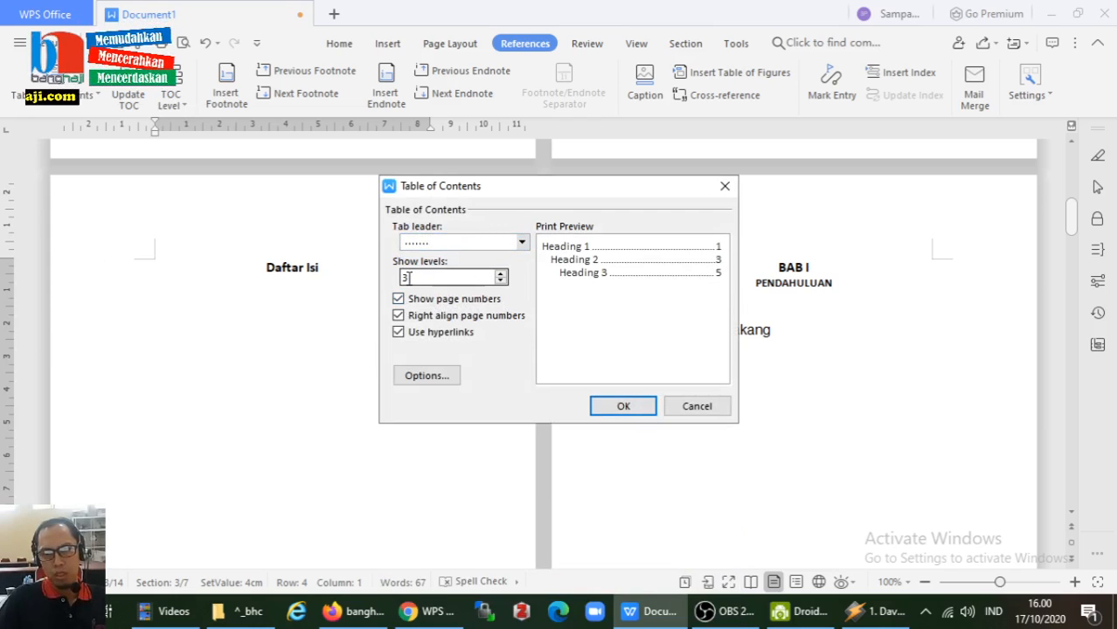
click(503, 282)
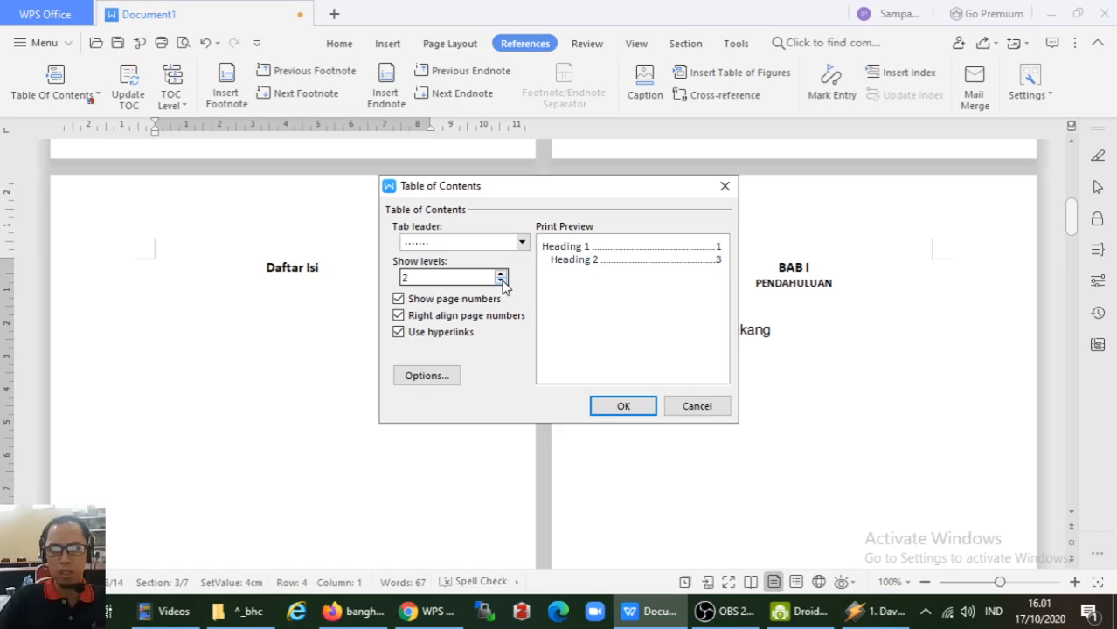
click(440, 302)
click(439, 302)
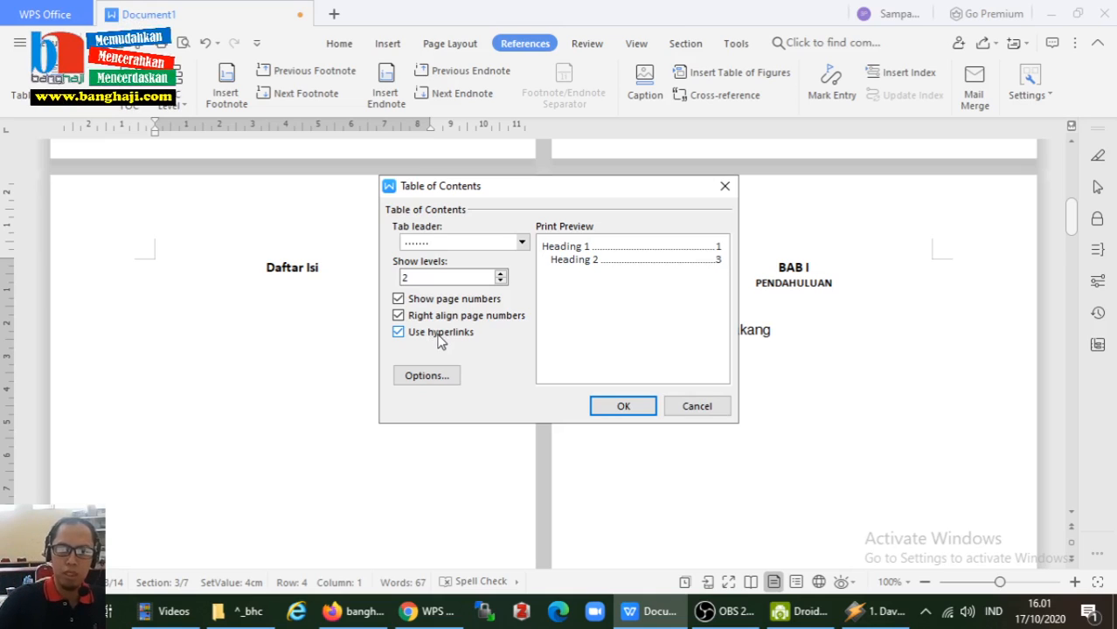
click(429, 377)
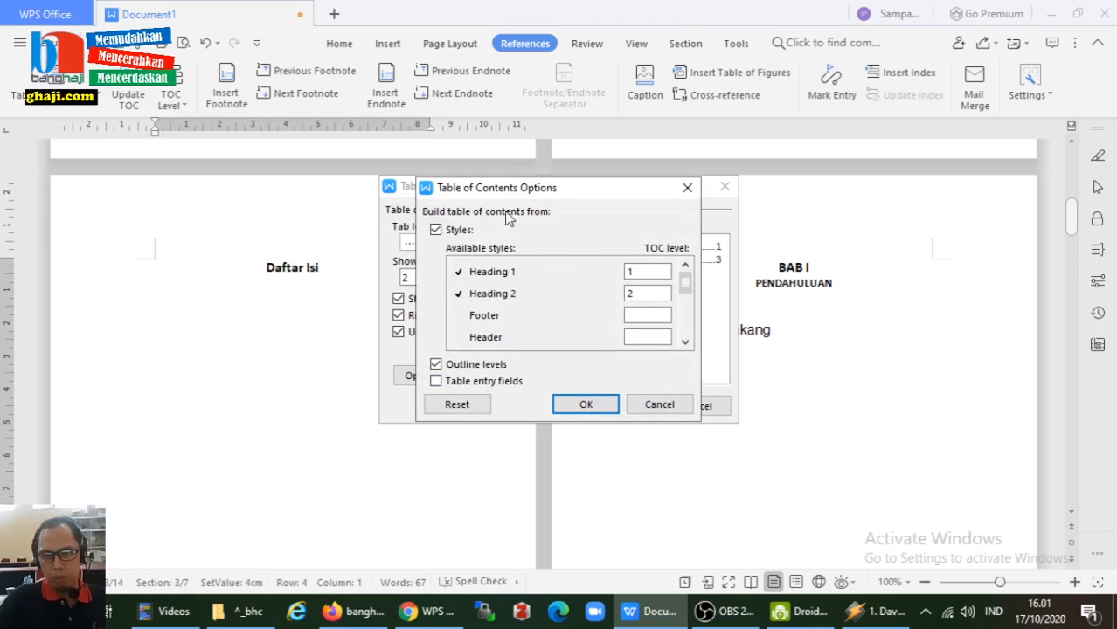
click(639, 410)
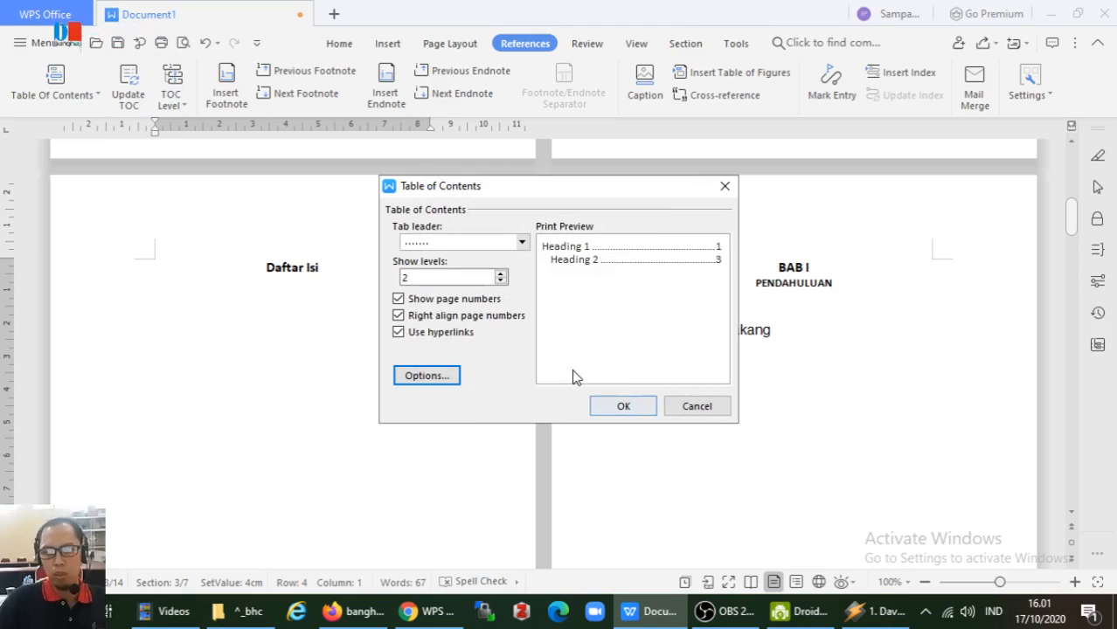
click(624, 410)
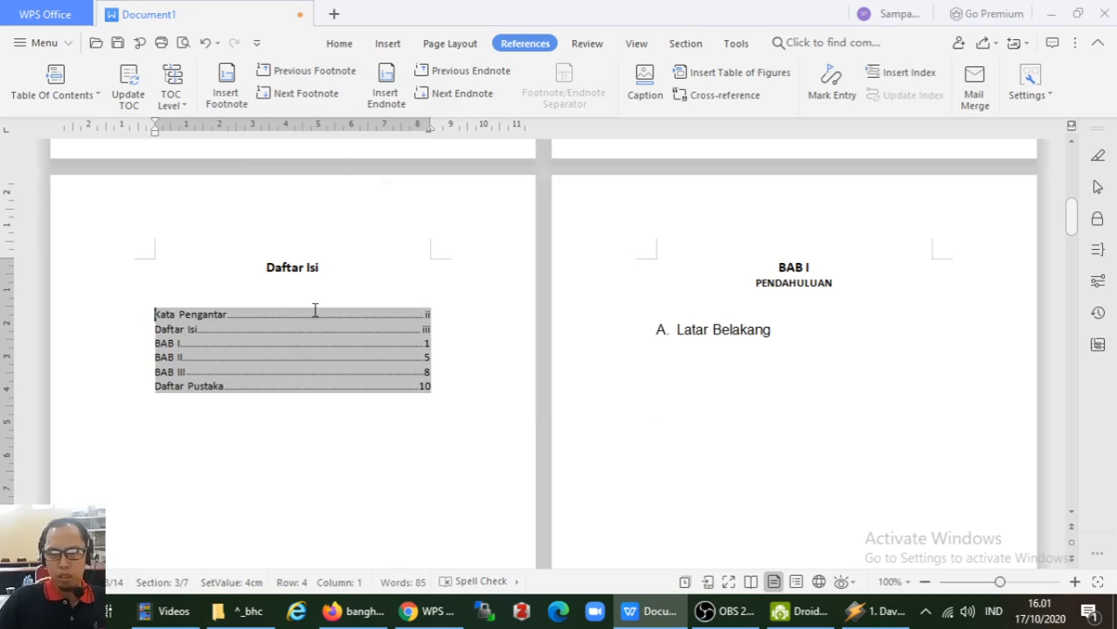
Step: Apply the Heading 2 style to the subheading "Latar Belakang" in BAB I
click(348, 50)
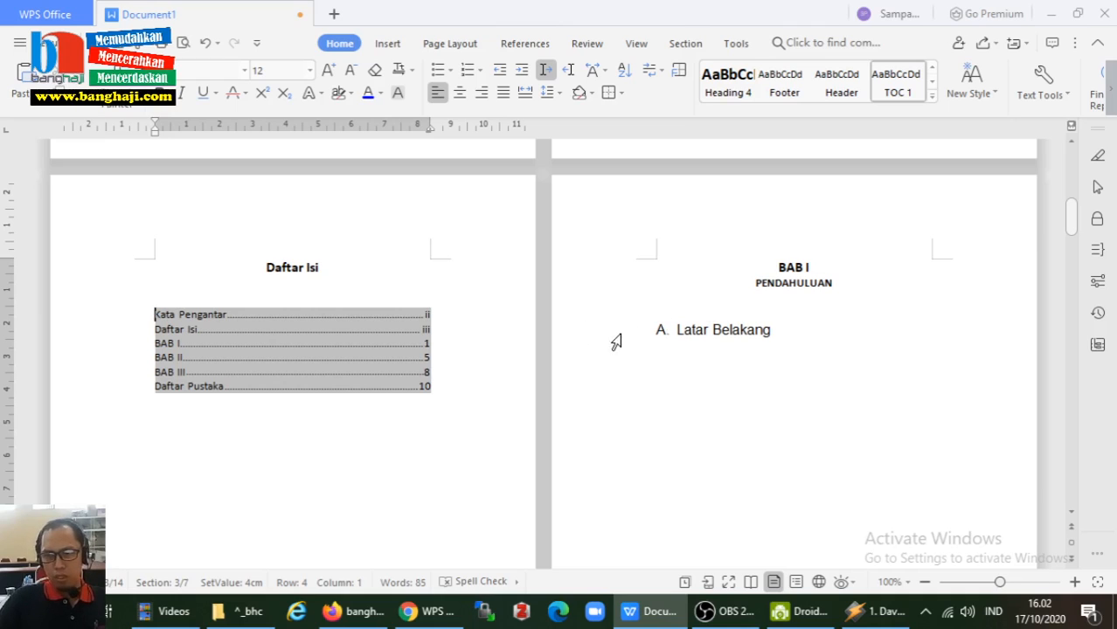
click(592, 338)
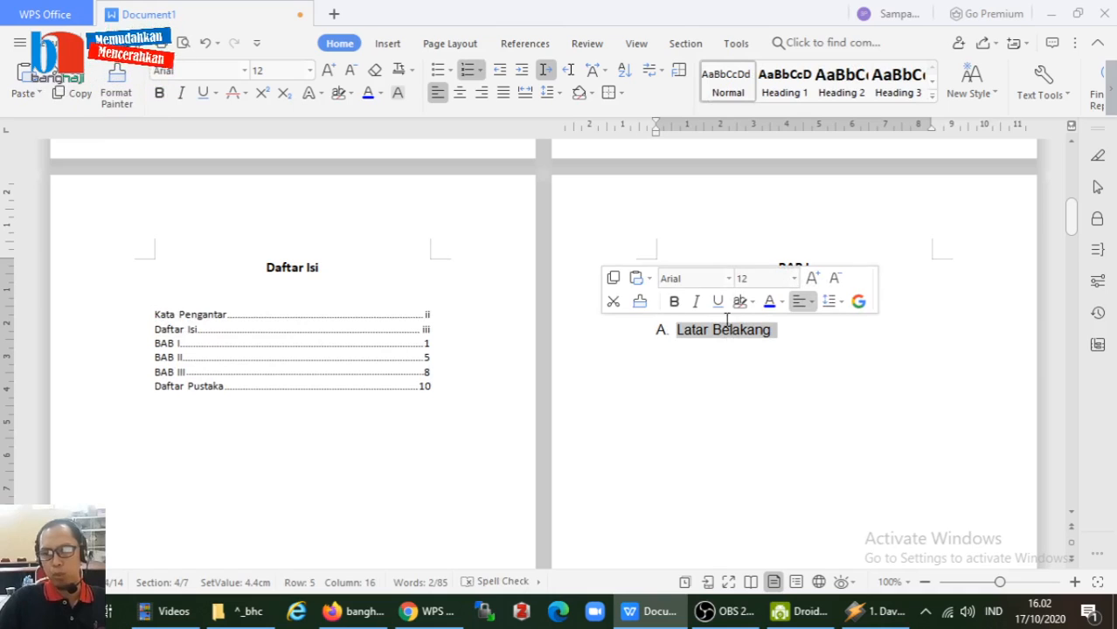
click(839, 91)
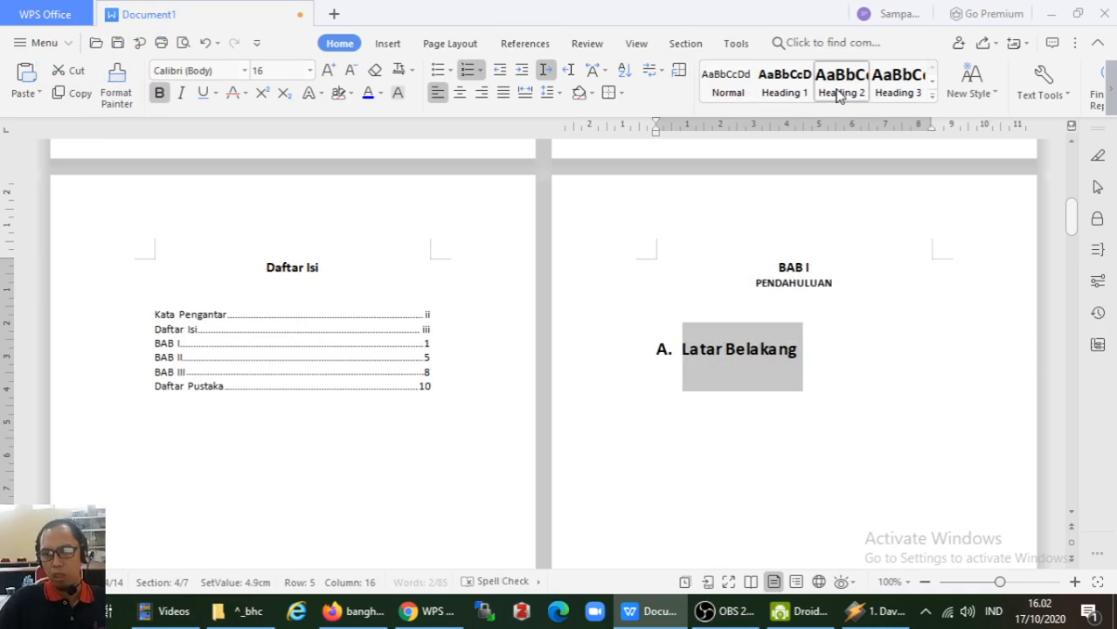
Step: Modify the Heading 2 style to use font size 12
right_click(837, 96)
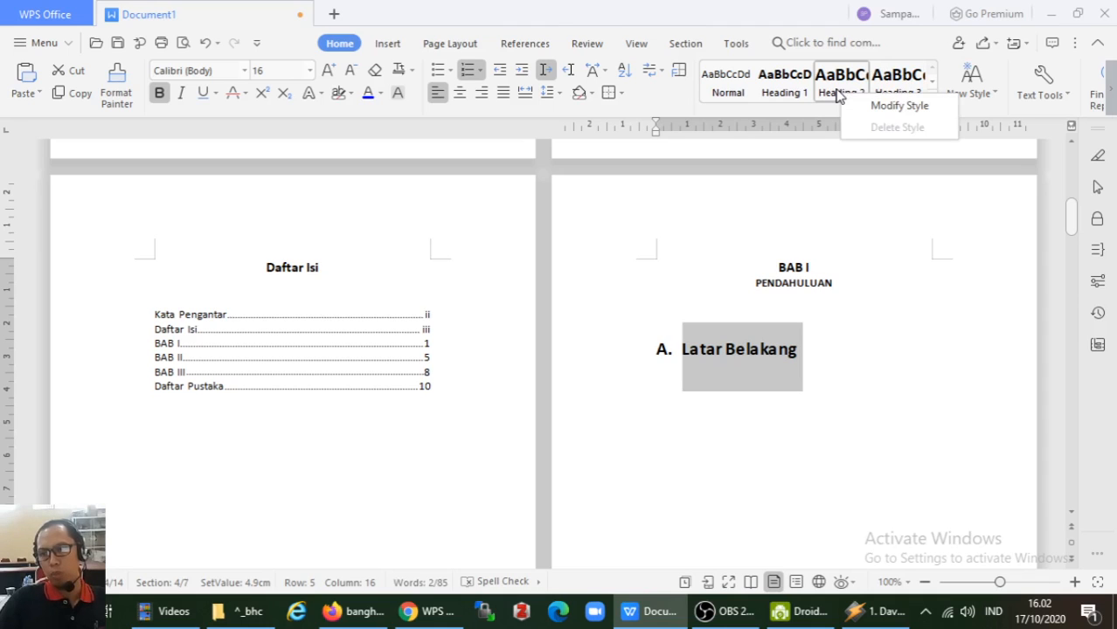
click(866, 105)
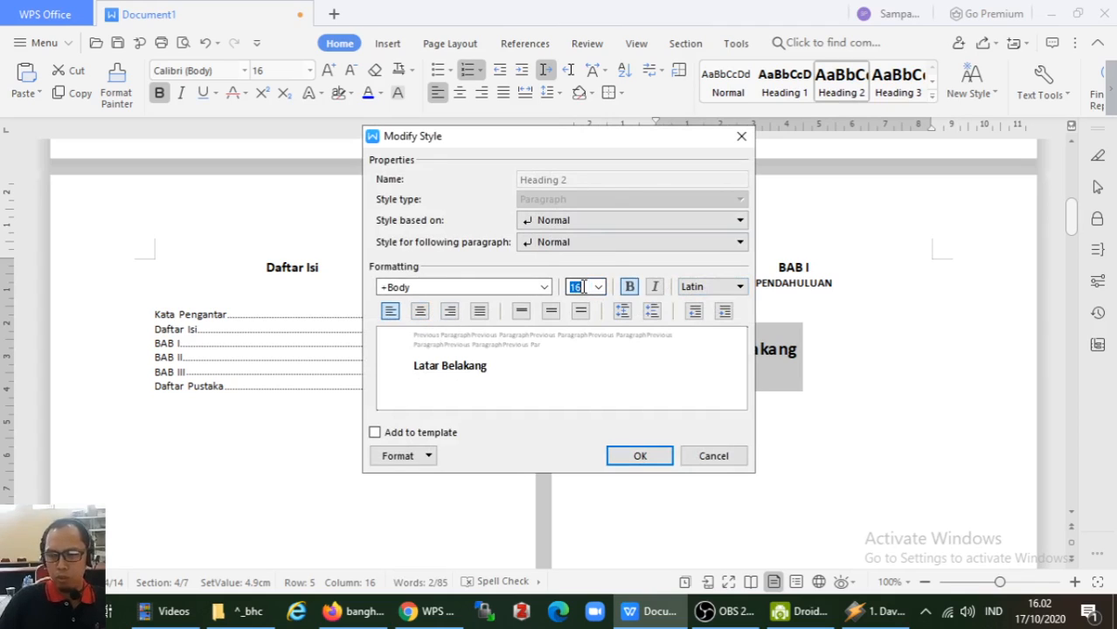
text(12)
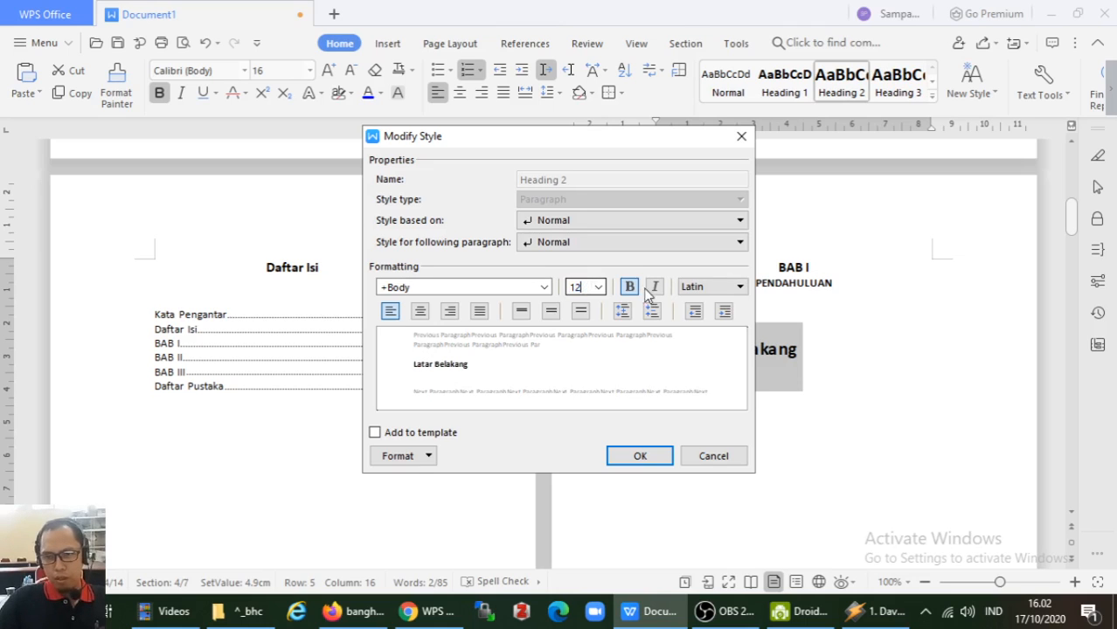
Step: Set the Heading 2 style's paragraph spacing to 0 pt before and after with single line spacing, and save the style
click(427, 455)
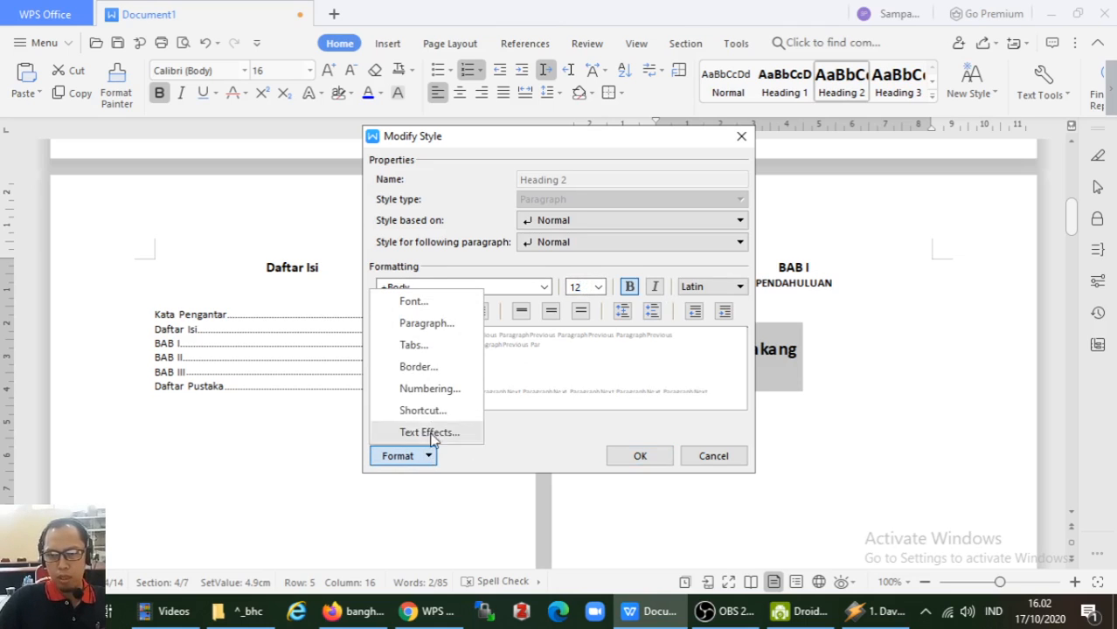
click(427, 323)
click(461, 317)
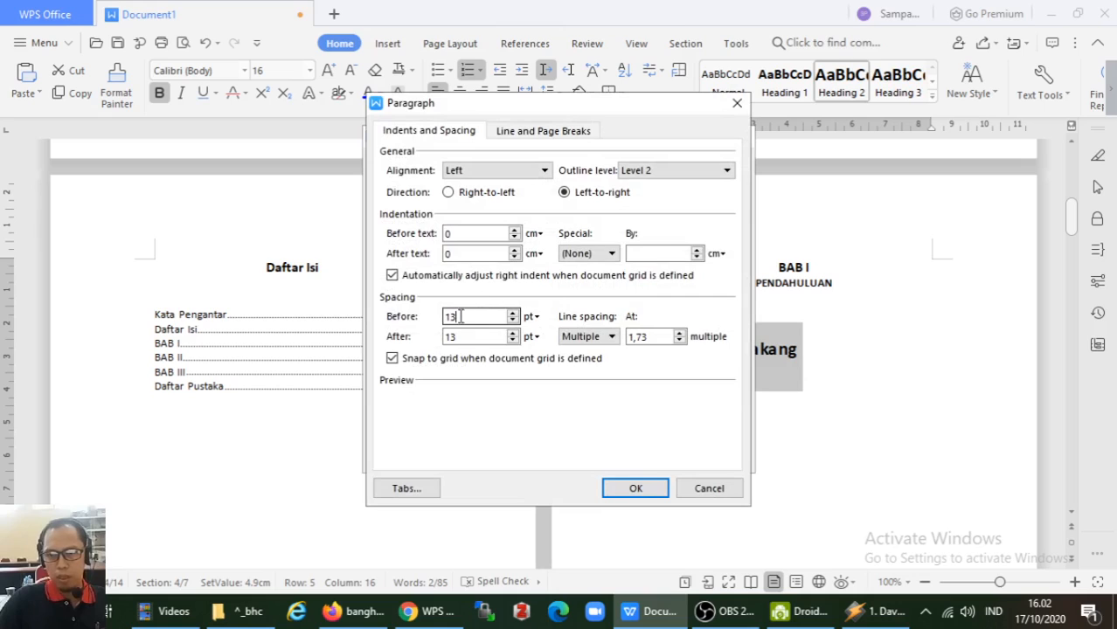
drag(461, 316, 408, 323)
text(0)
key(Tab)
text(0)
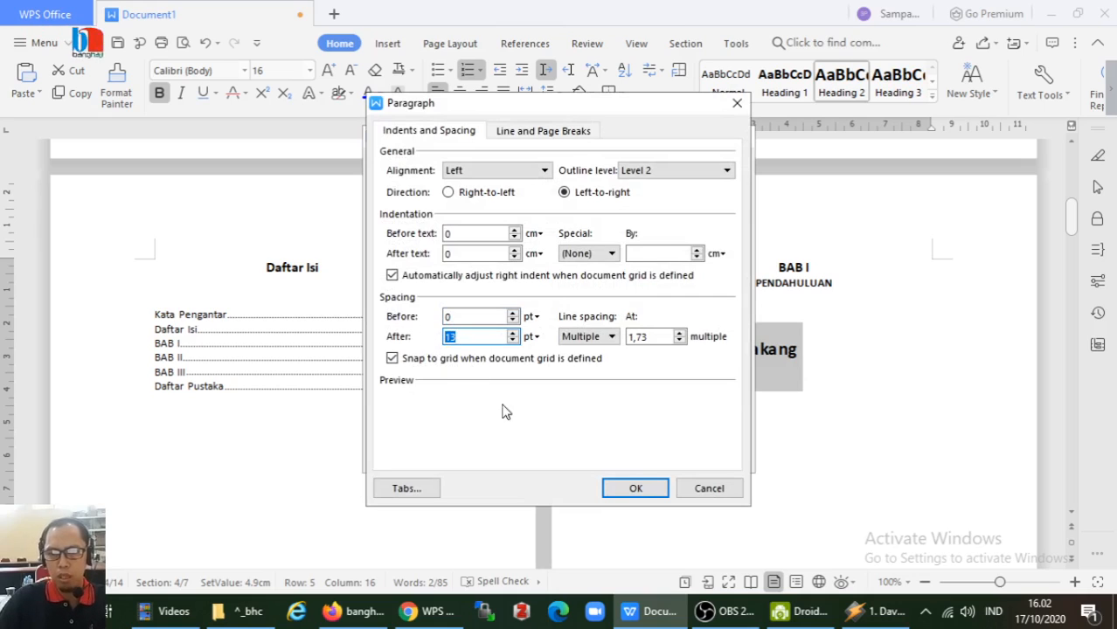
click(611, 338)
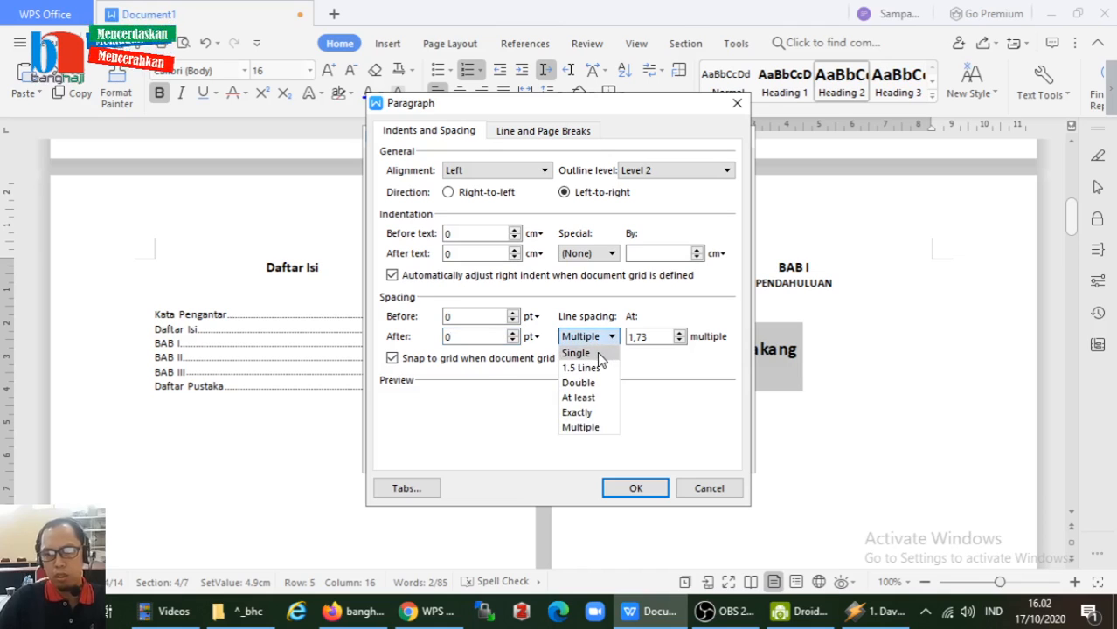
click(584, 352)
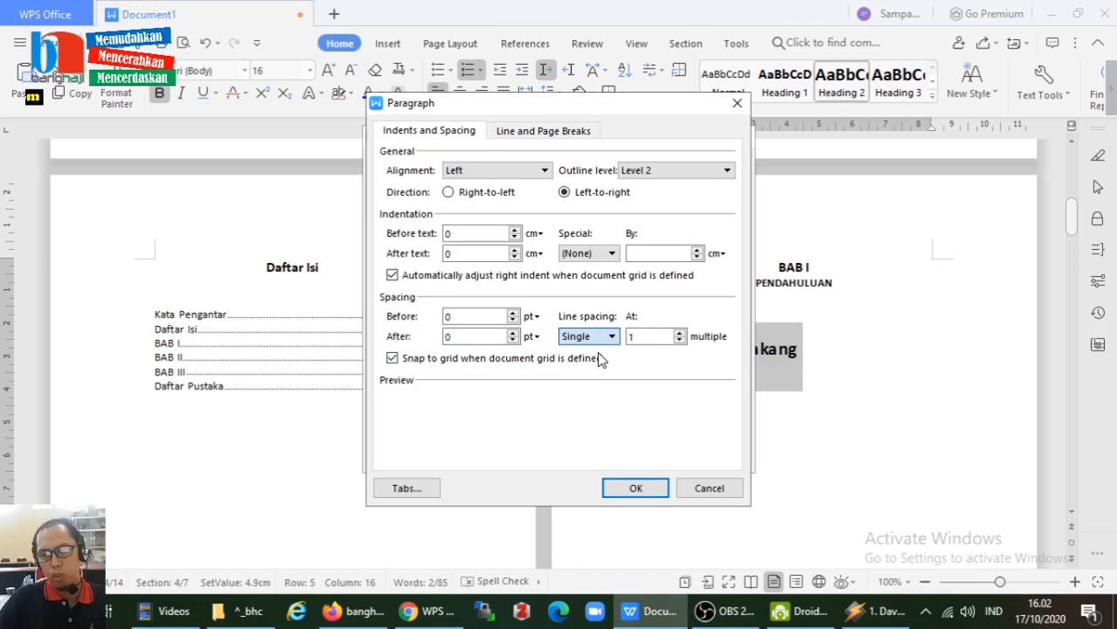
click(637, 489)
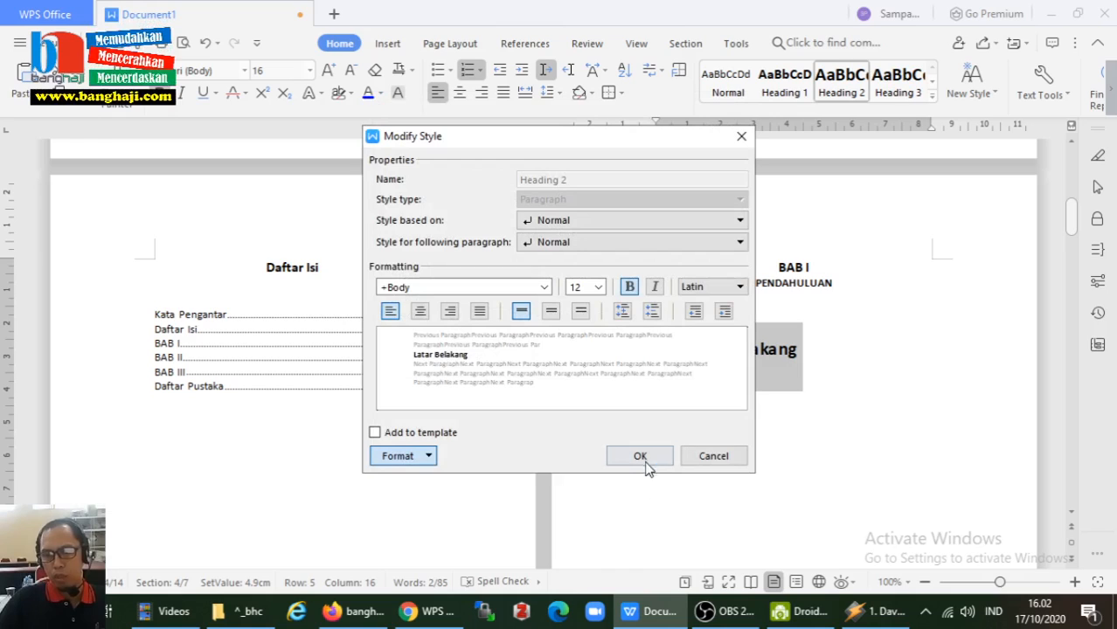
click(640, 457)
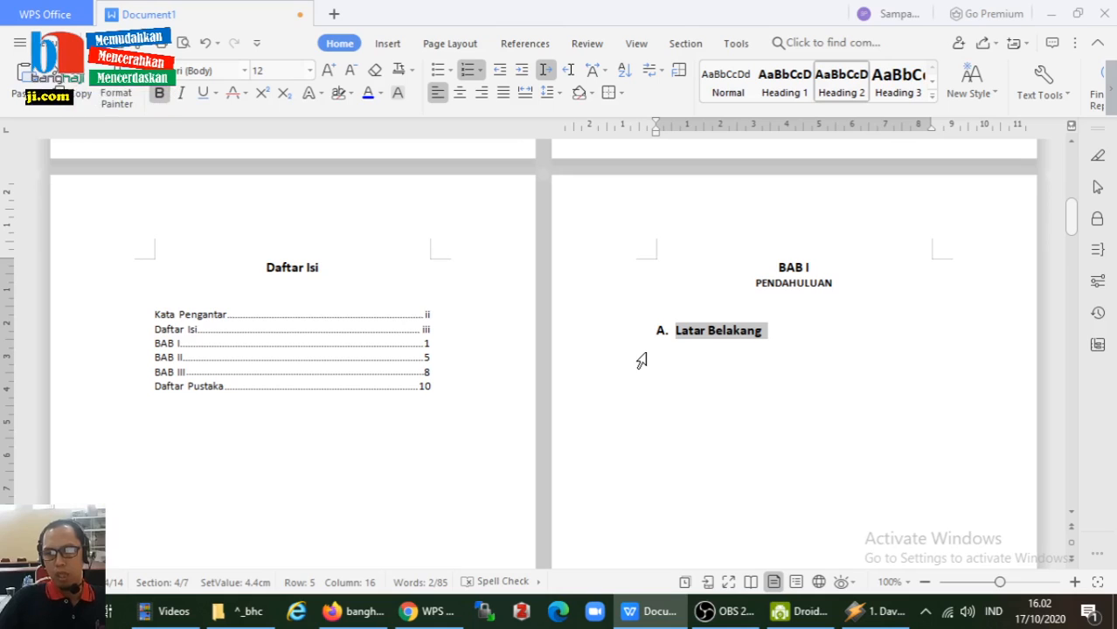
Step: Apply the Heading 2 style to the BAB I subheadings "Rumusan Masalah", "Batasan Masalah" and "Manfaat"
scroll(641, 361, down, 8)
click(601, 376)
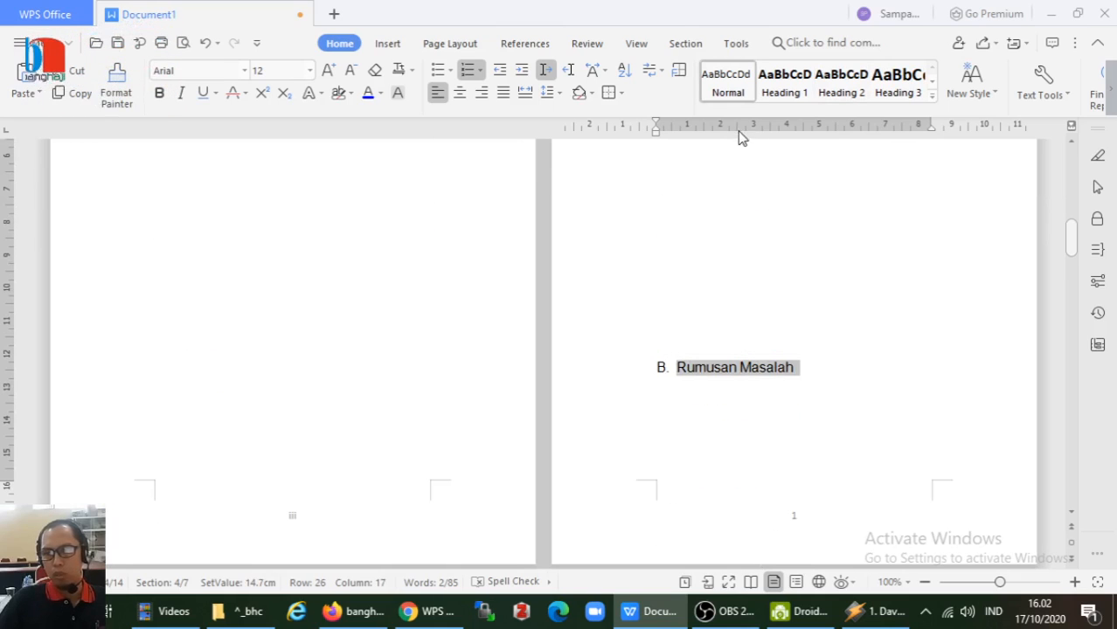
click(842, 95)
scroll(723, 344, down, 10)
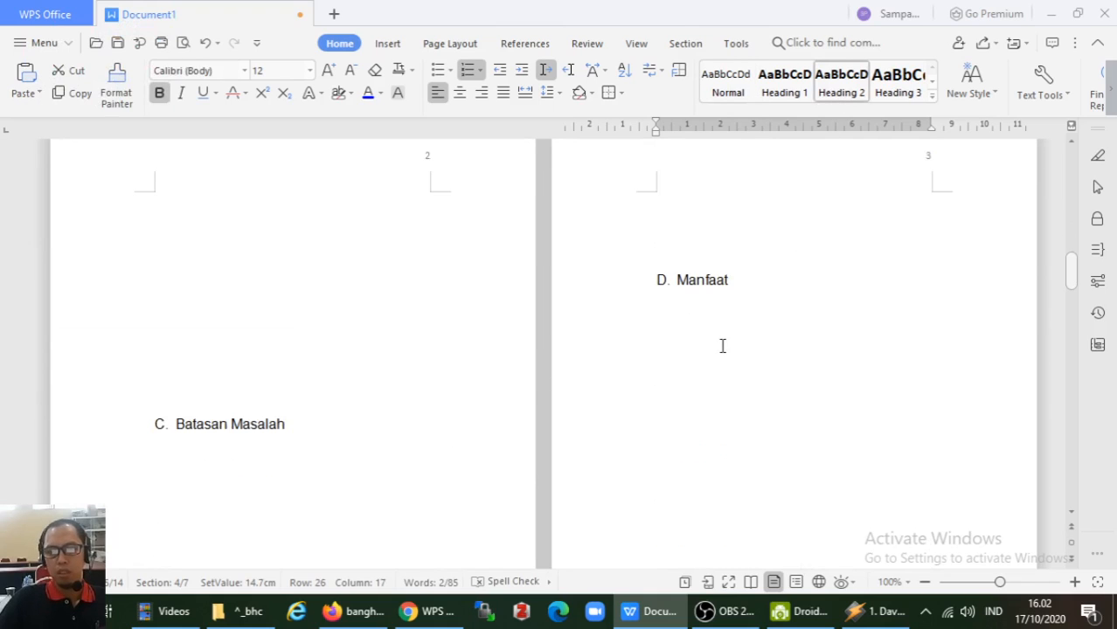
click(109, 436)
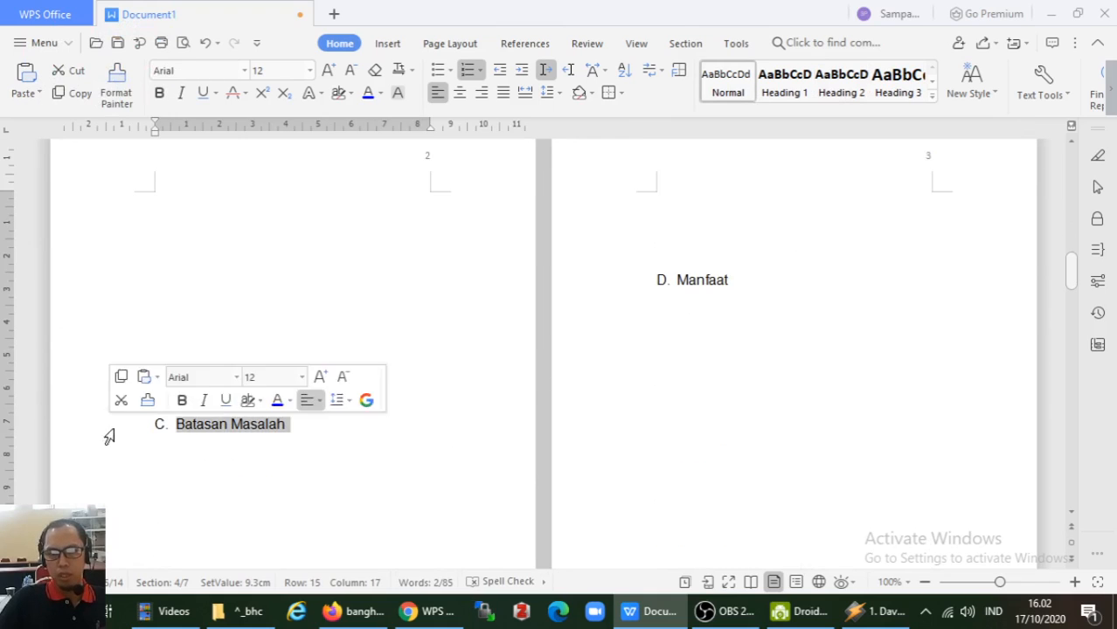
click(844, 89)
click(600, 286)
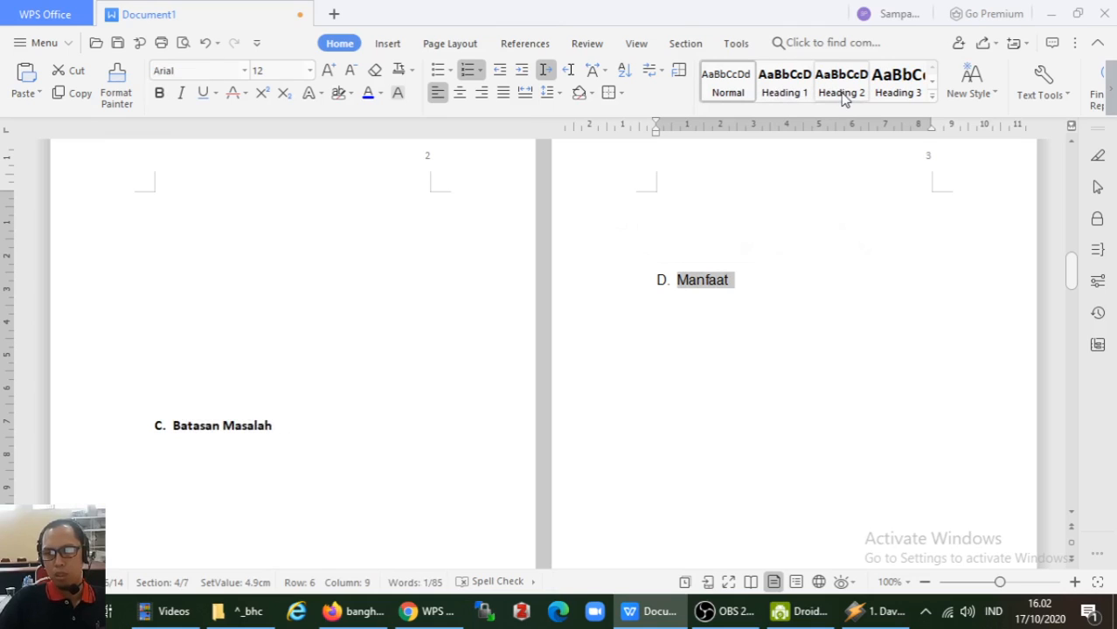
click(842, 83)
Step: Apply the Heading 2 style to "Kajian Teori" in BAB II and to "Tujuan" on page 4
scroll(579, 428, down, 4)
scroll(576, 424, down, 4)
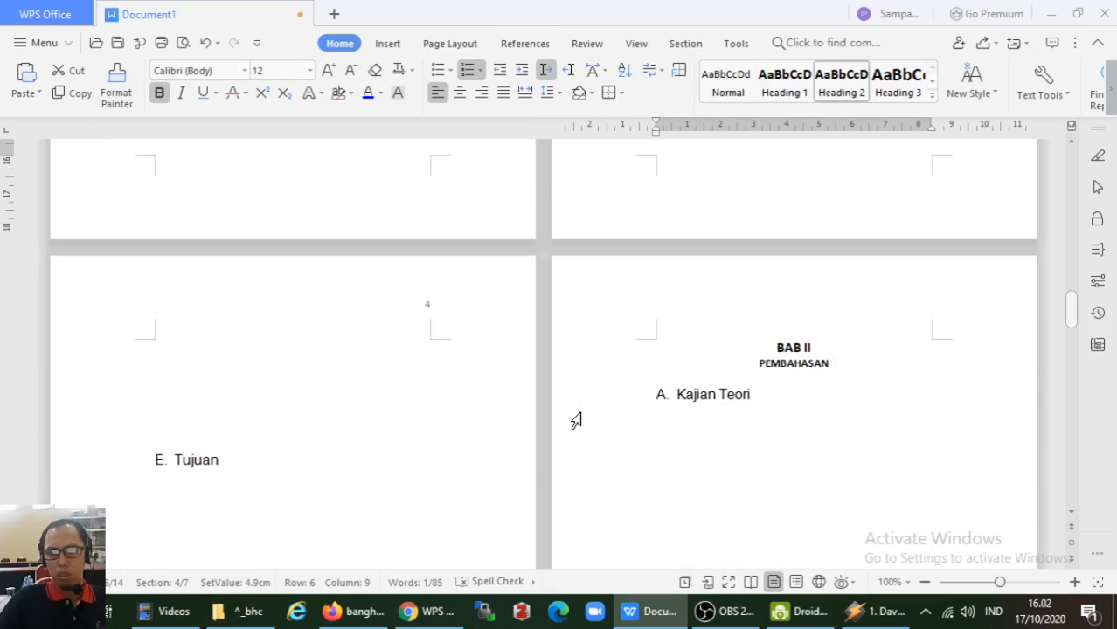
scroll(577, 420, down, 2)
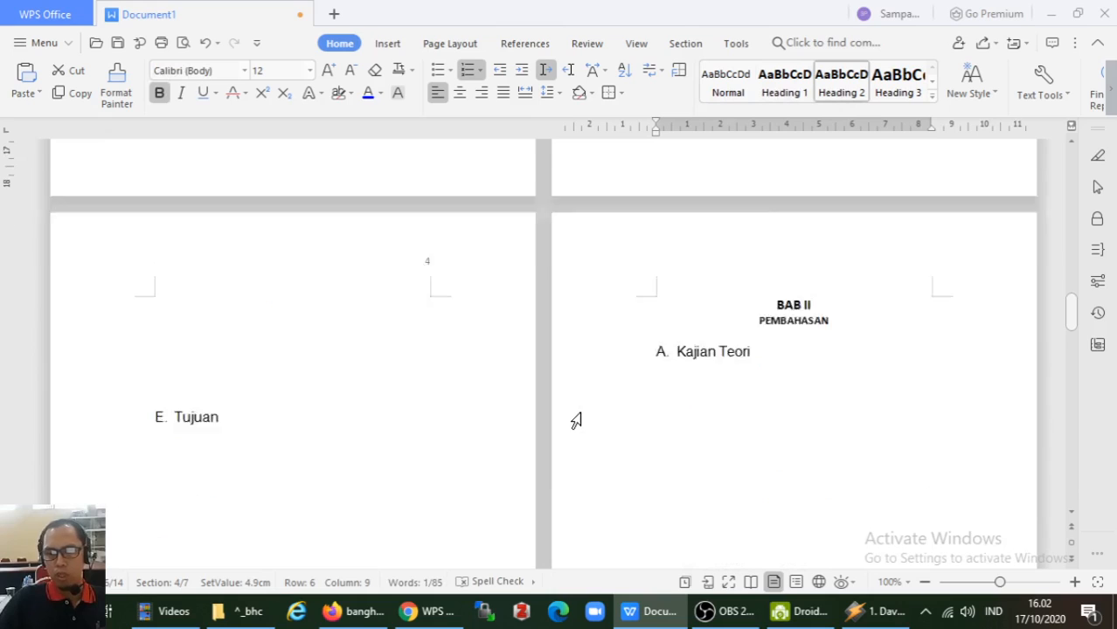
click(608, 320)
click(841, 83)
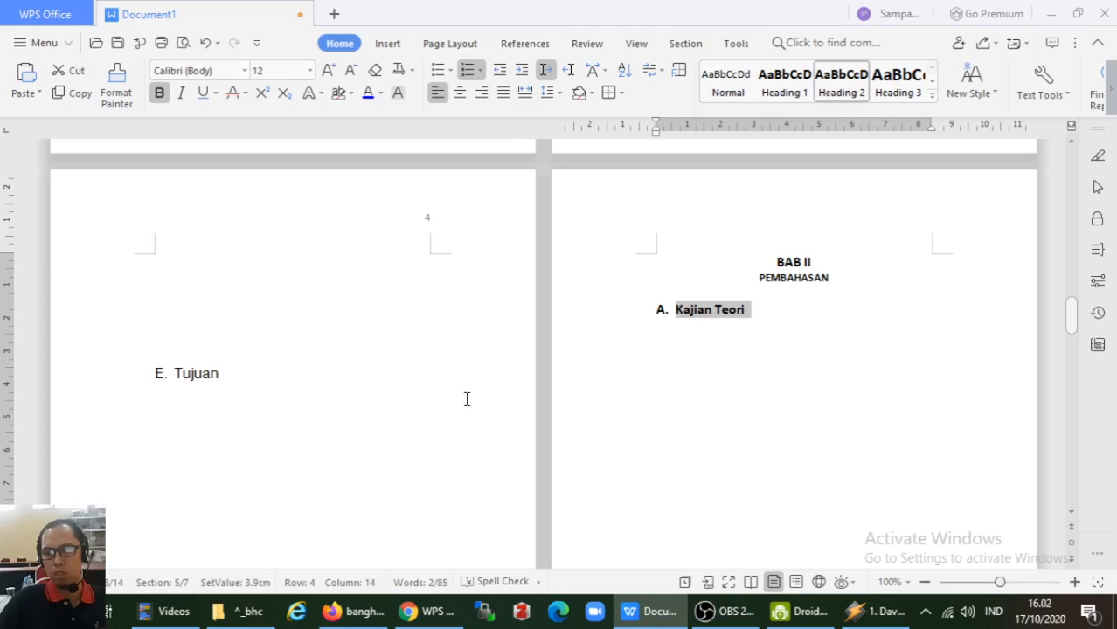
click(72, 383)
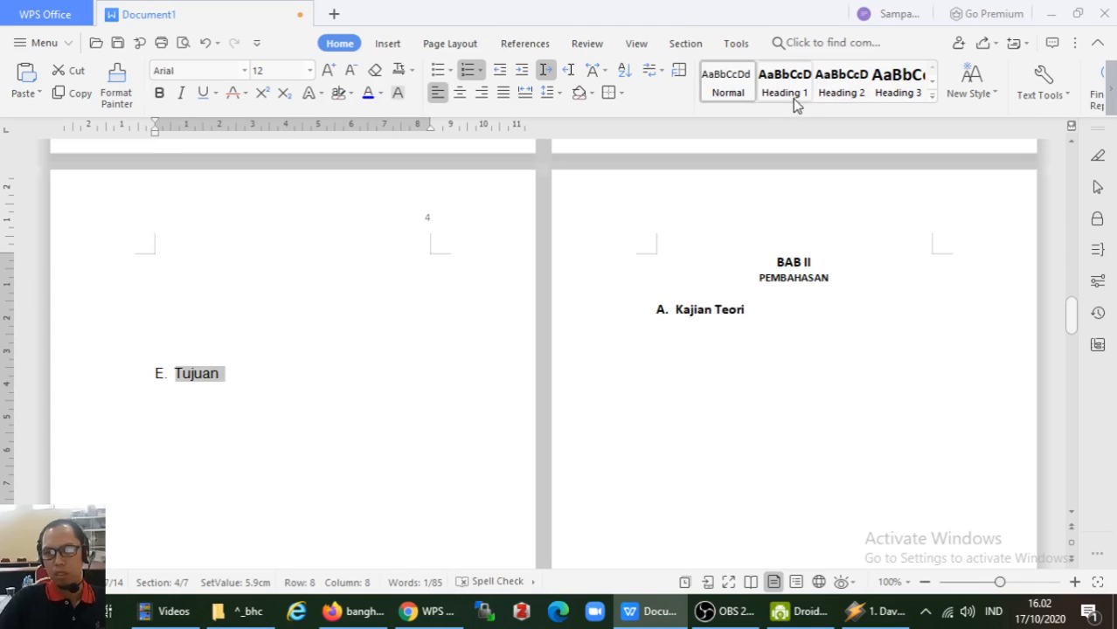
click(833, 94)
Step: Apply the Heading 2 style to the BAB II subheadings "Metode" and "Pembahasan"
scroll(653, 316, down, 10)
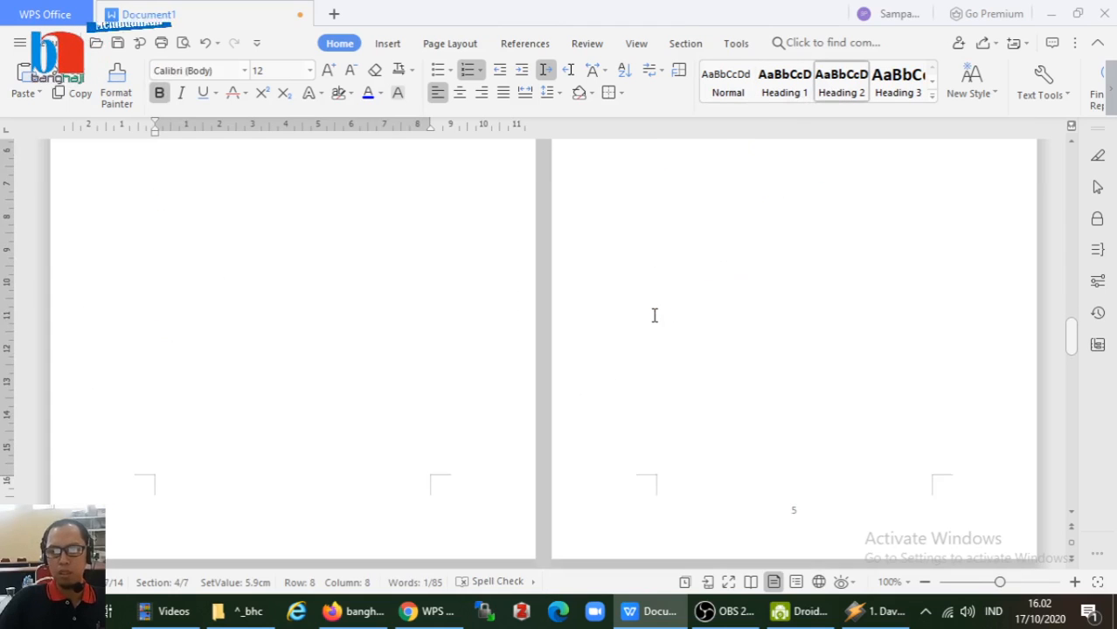
scroll(654, 315, down, 3)
click(79, 337)
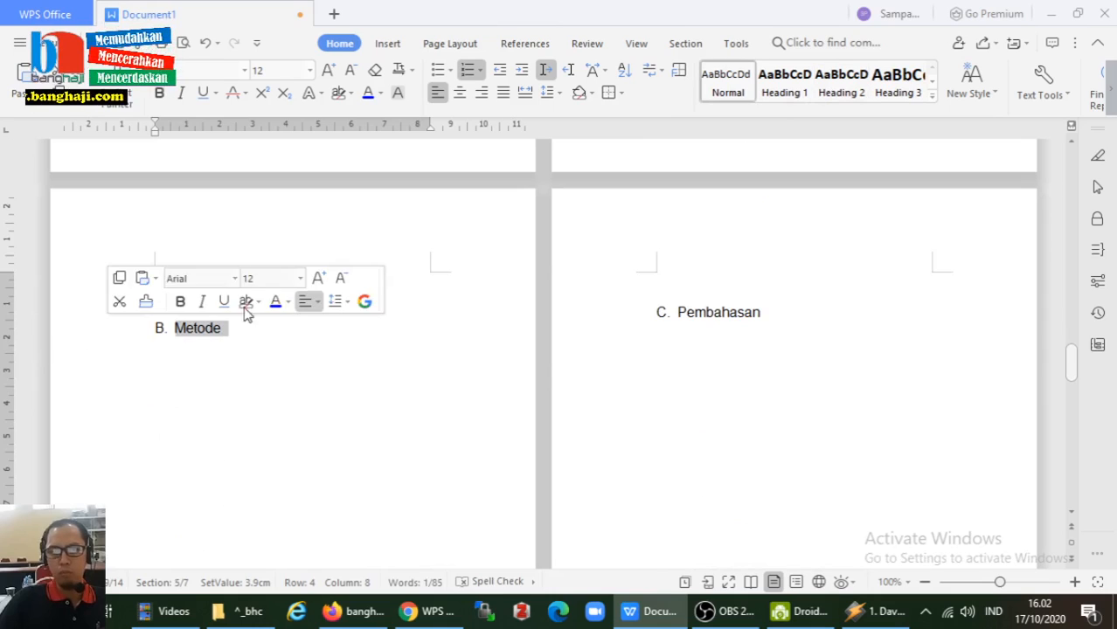
click(838, 93)
click(612, 313)
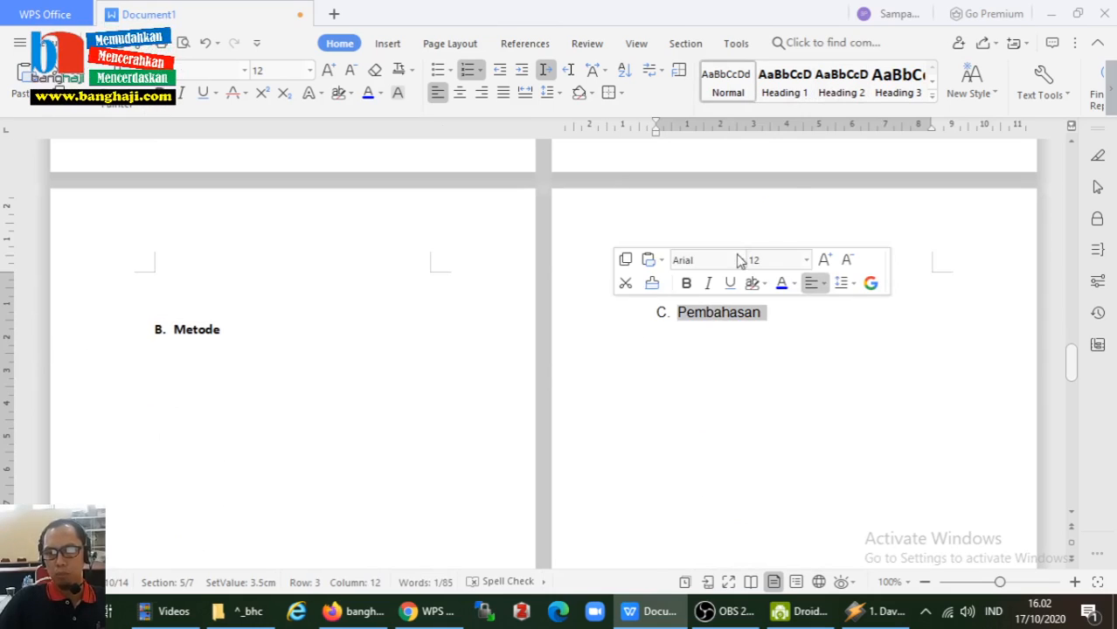
click(835, 95)
Step: Apply the Heading 2 style to the BAB III subheadings "Kesimpulan" and "Saran"
scroll(671, 345, down, 12)
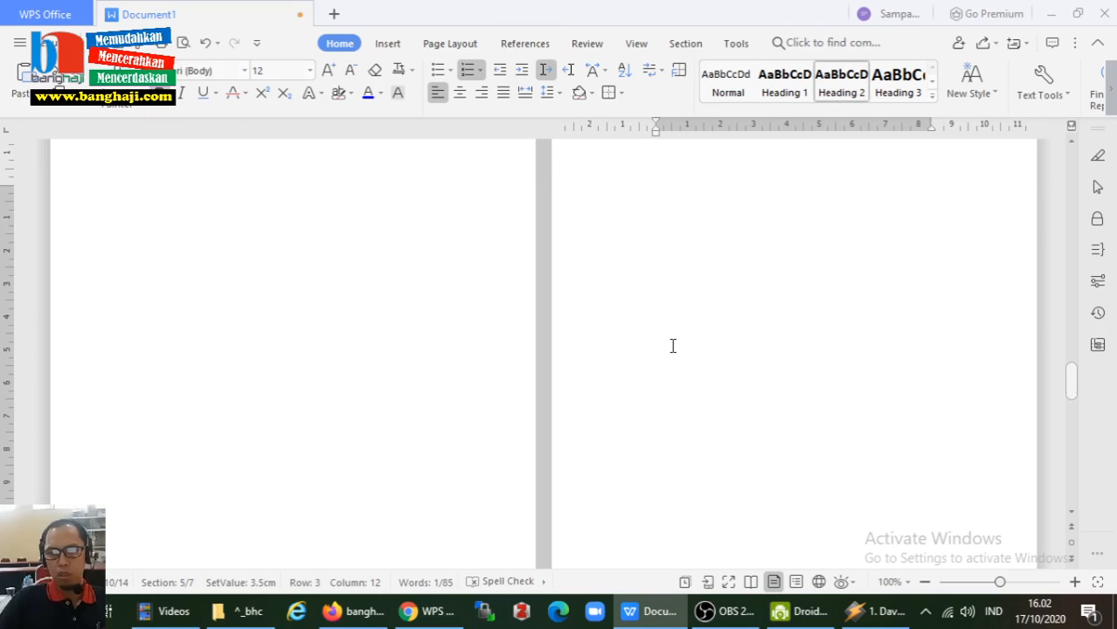
scroll(673, 346, down, 3)
click(109, 351)
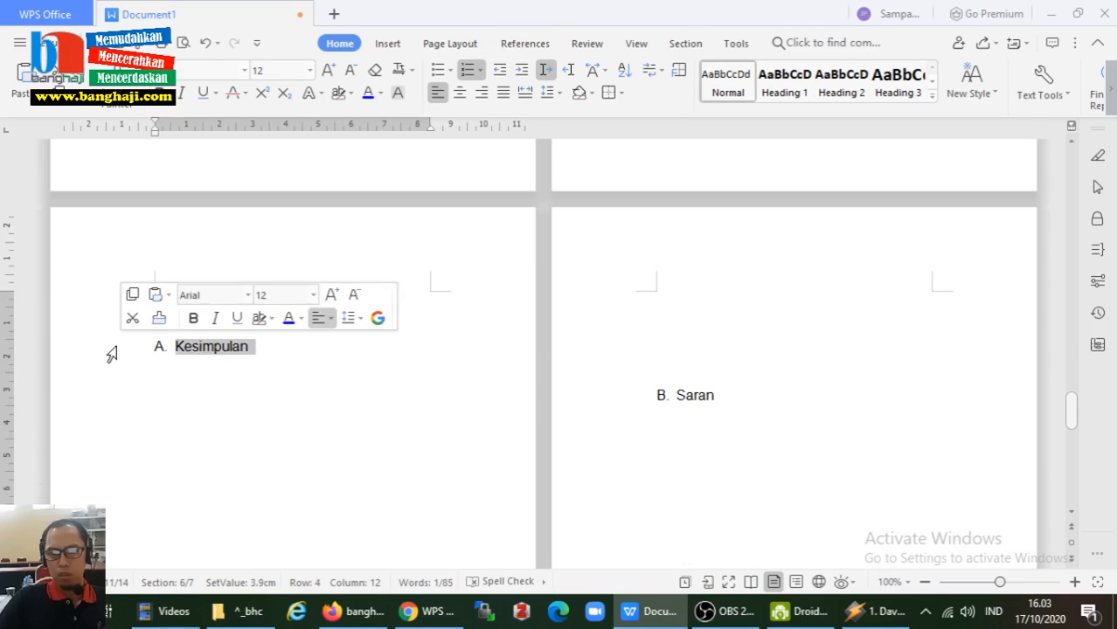
click(835, 86)
click(588, 396)
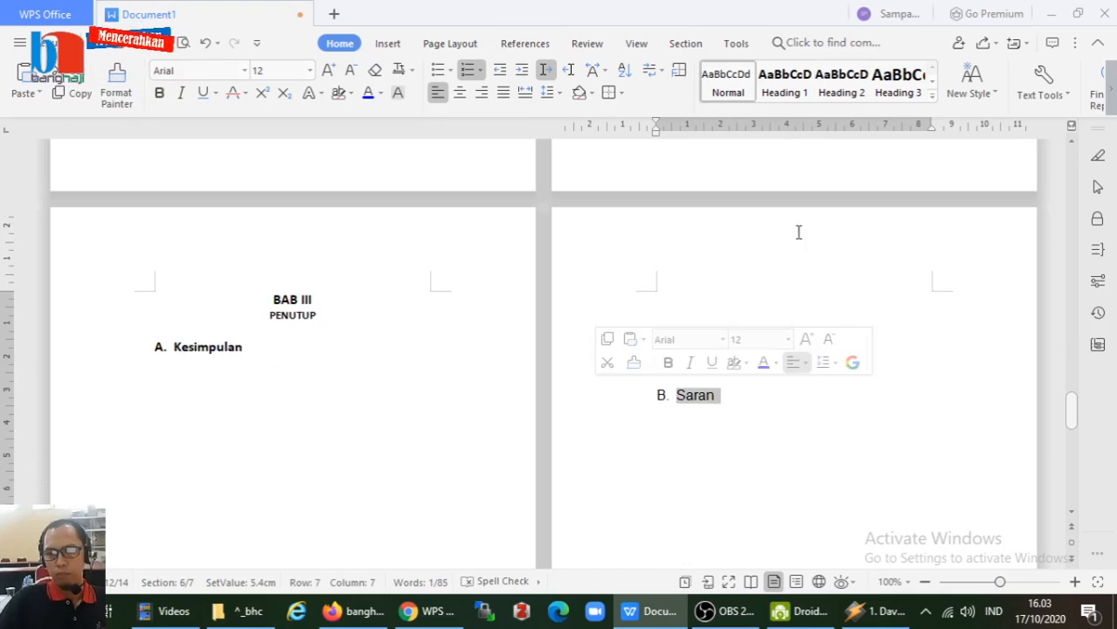
click(833, 94)
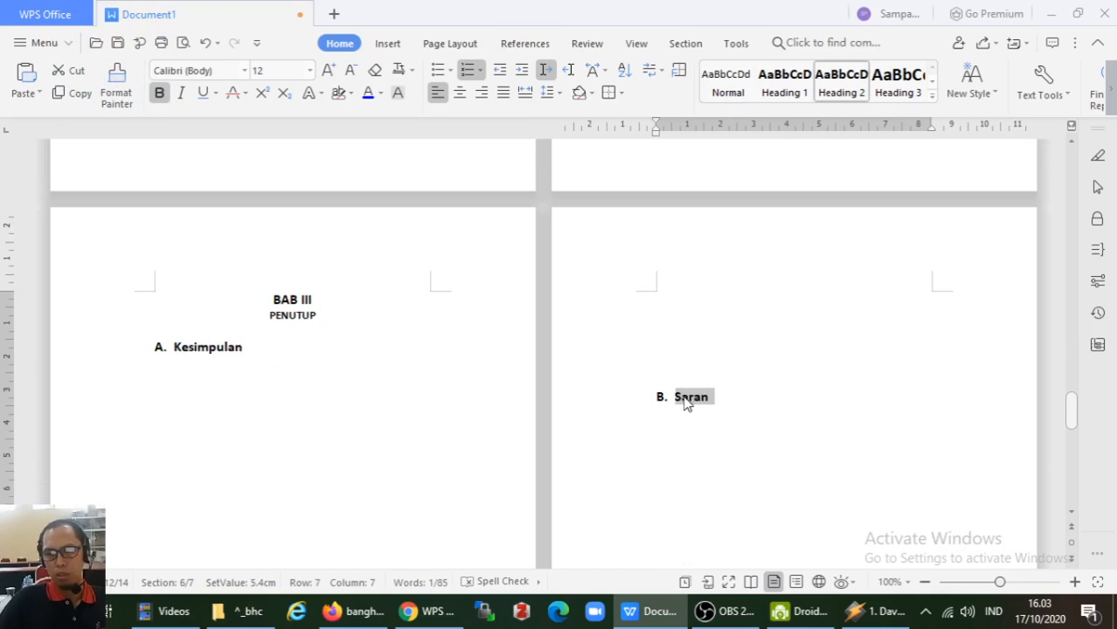
Step: Update the entire table of contents under "Daftar Isi" so it includes the Heading 2 subheadings, and review its entries
scroll(686, 402, down, 15)
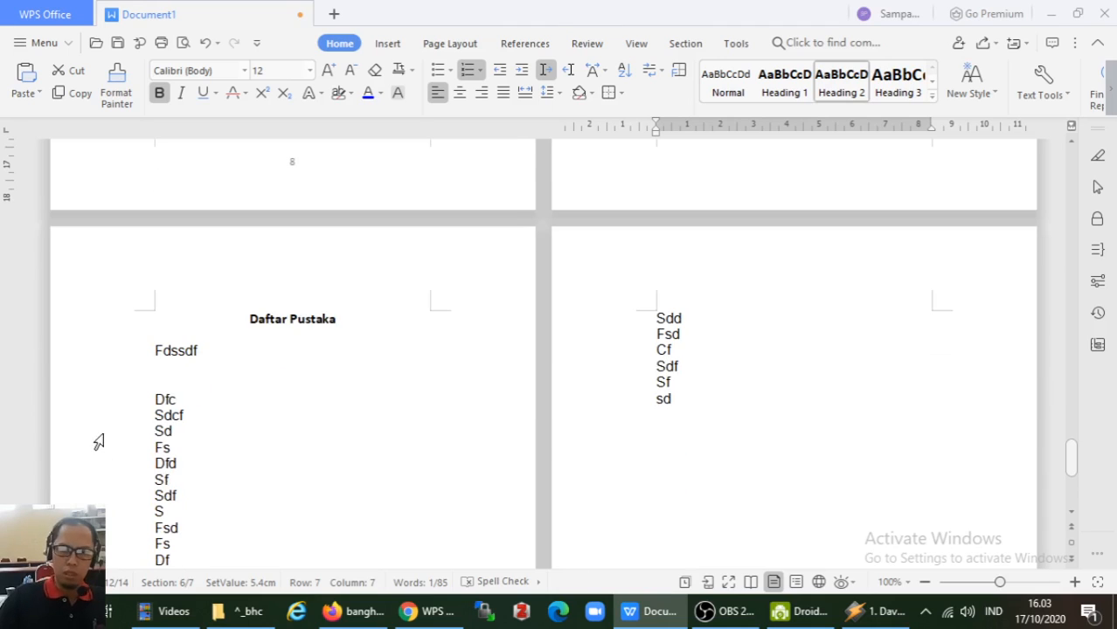
scroll(612, 370, up, 20)
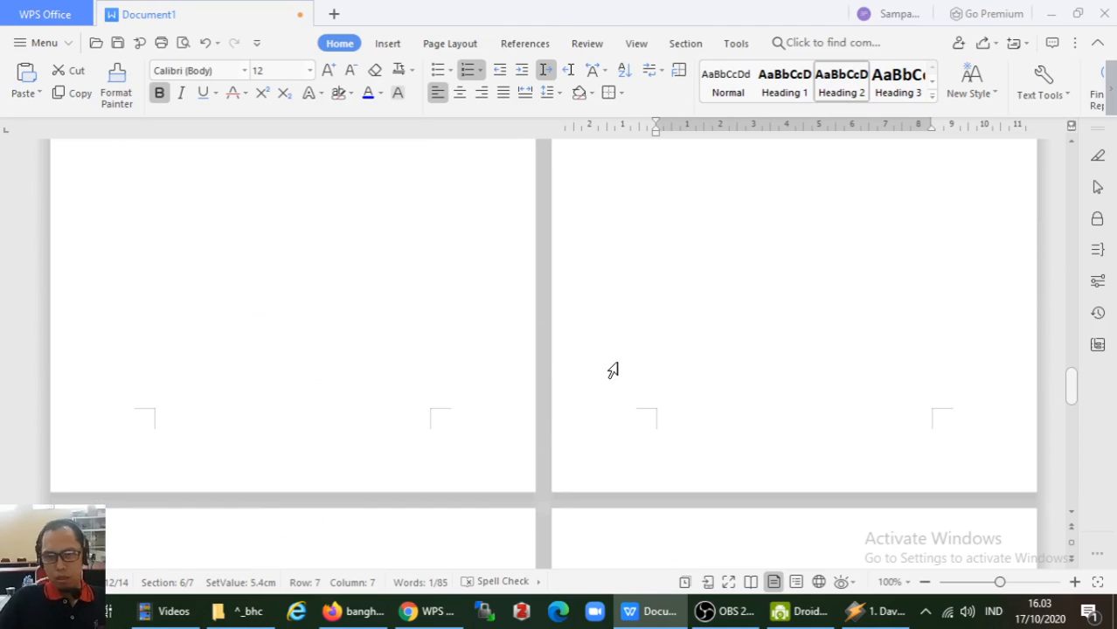
scroll(612, 371, up, 20)
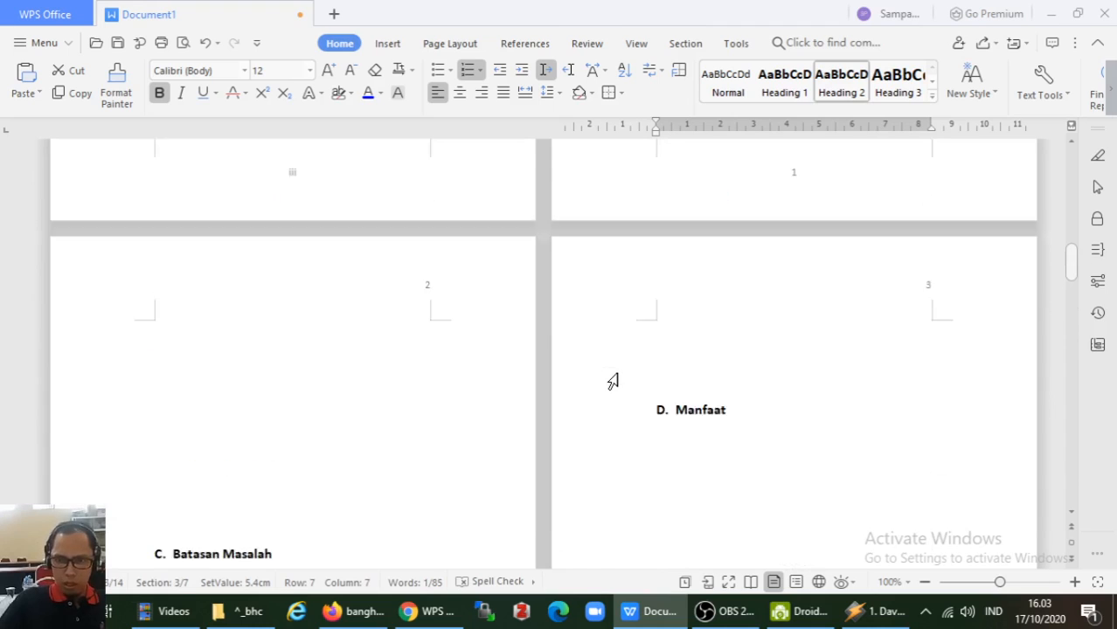
scroll(613, 382, up, 5)
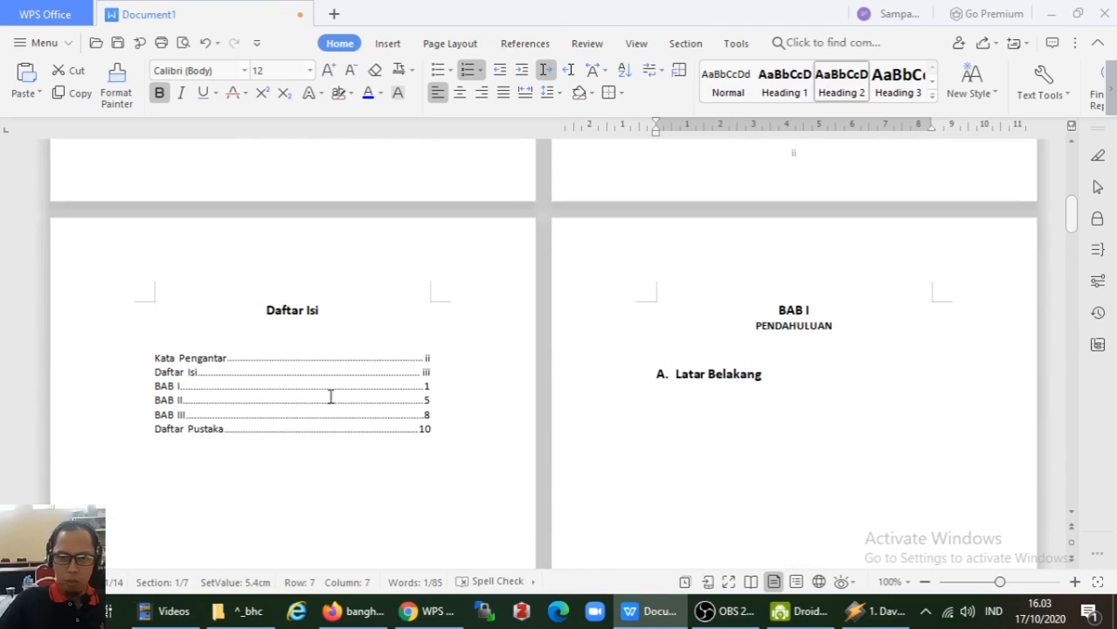
click(204, 355)
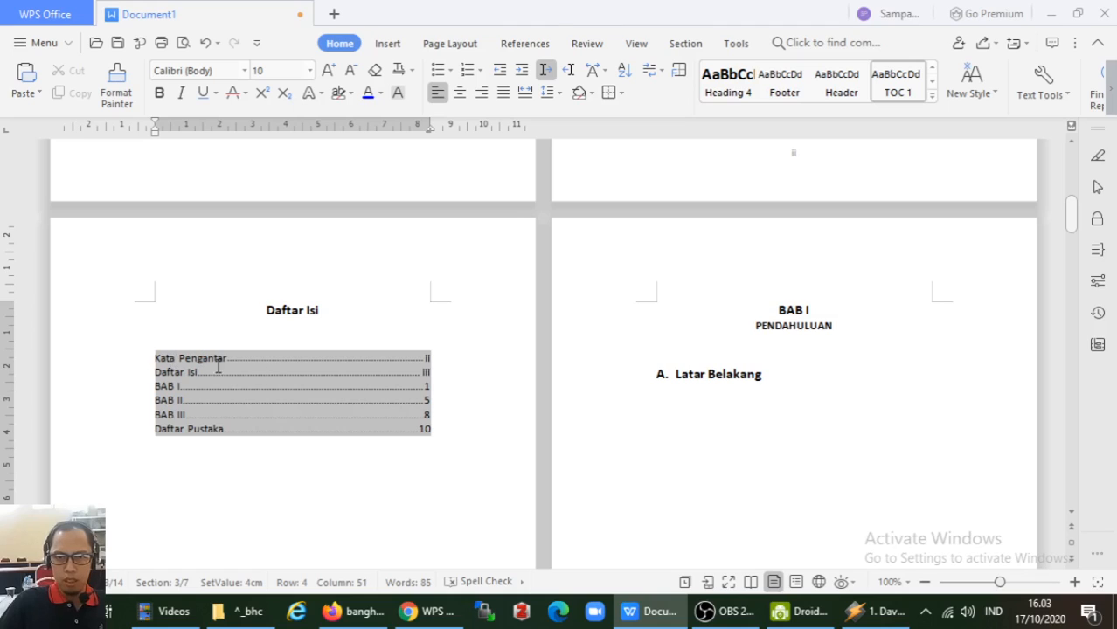
click(513, 48)
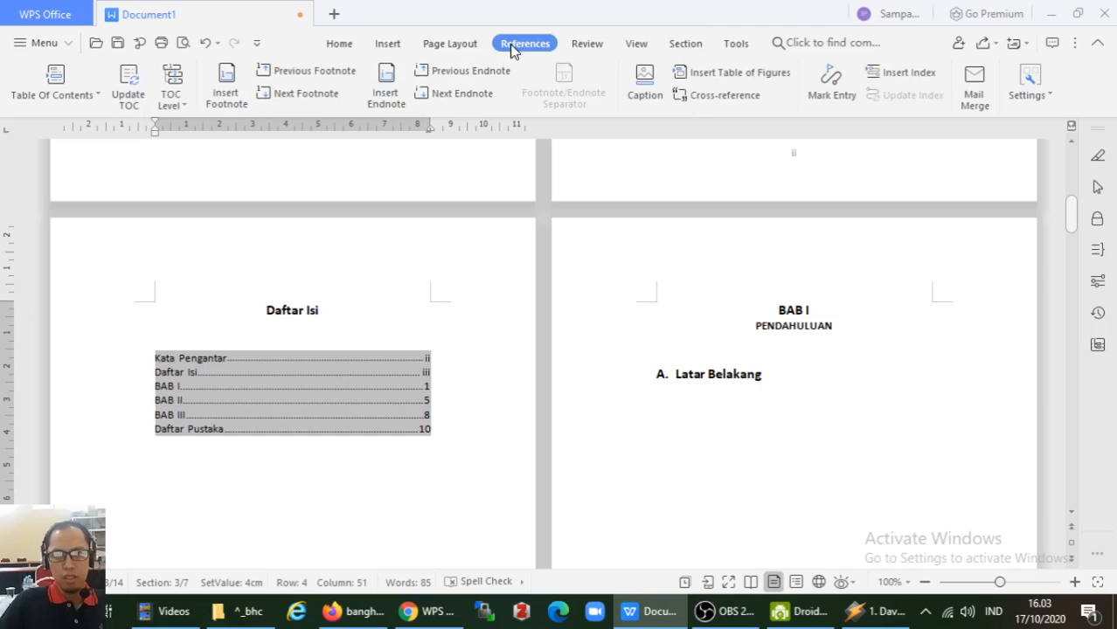
click(129, 100)
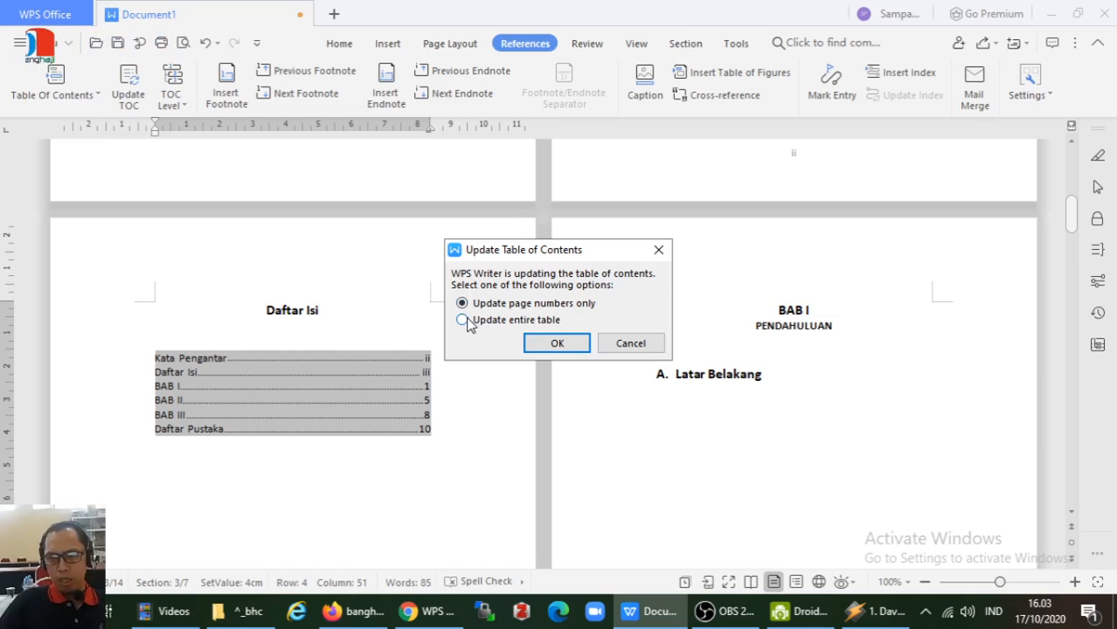
click(558, 343)
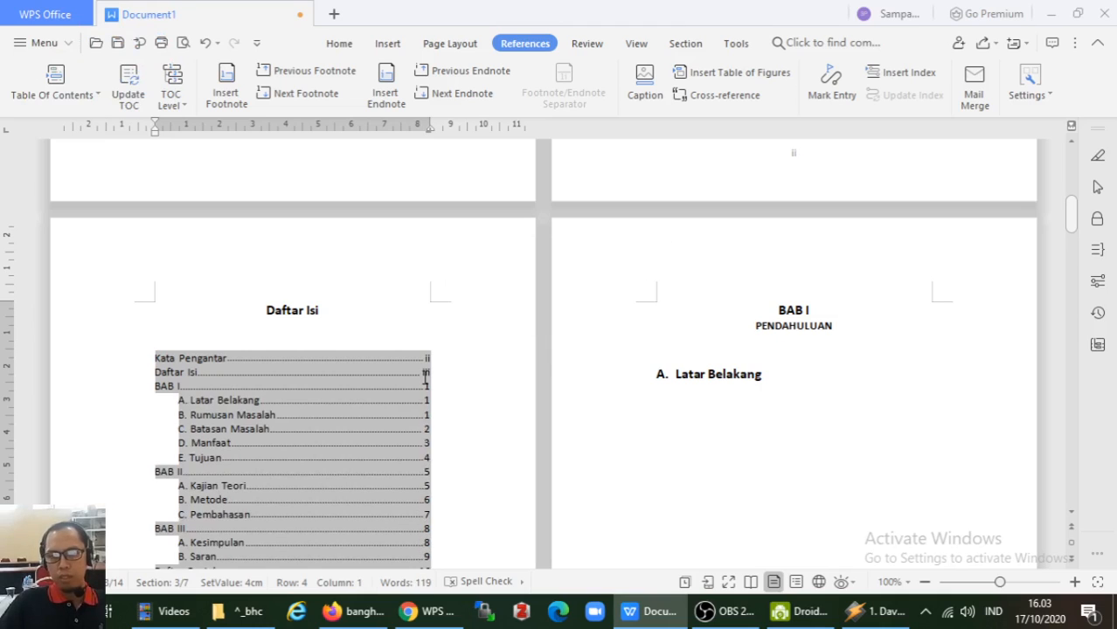
scroll(415, 378, down, 3)
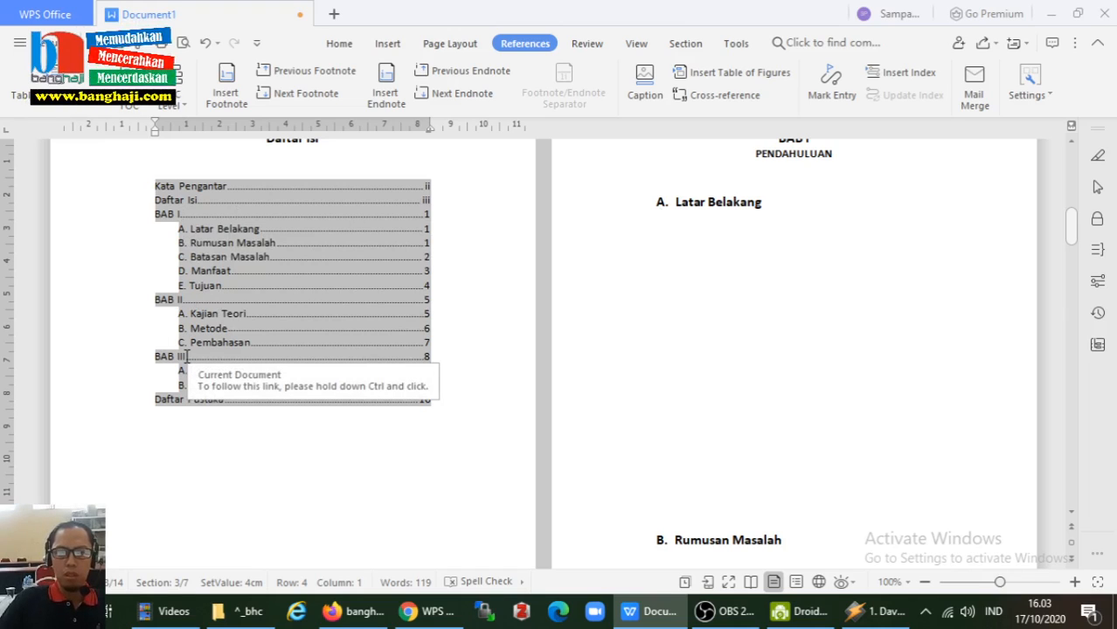
scroll(622, 323, up, 3)
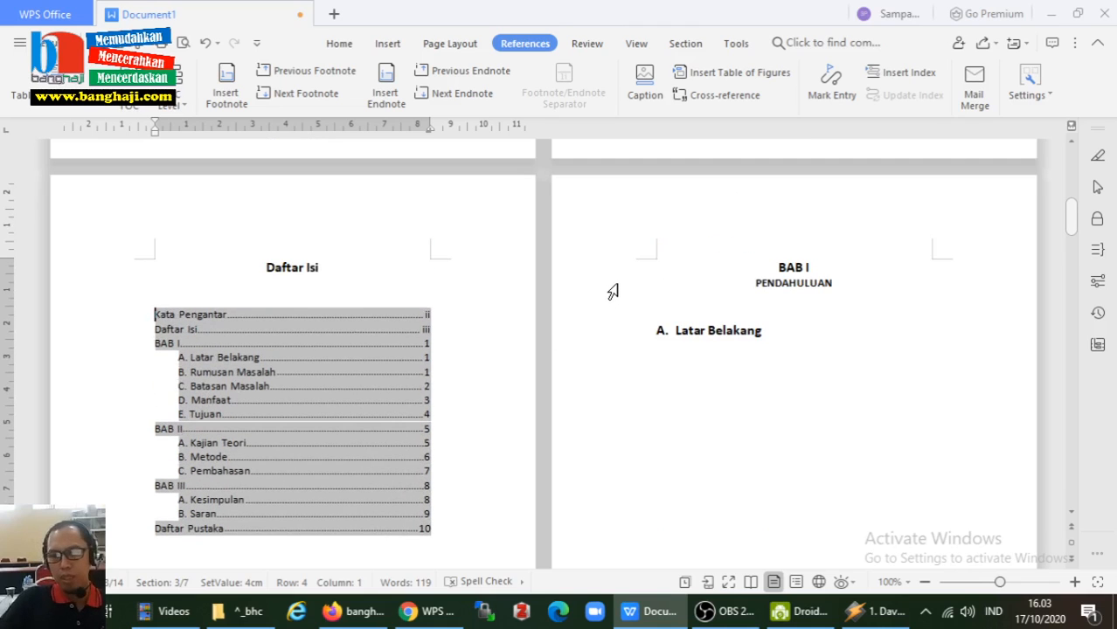
Step: Apply the Heading 1 style to the chapter title "PENDAHULUAN" below BAB I
click(613, 292)
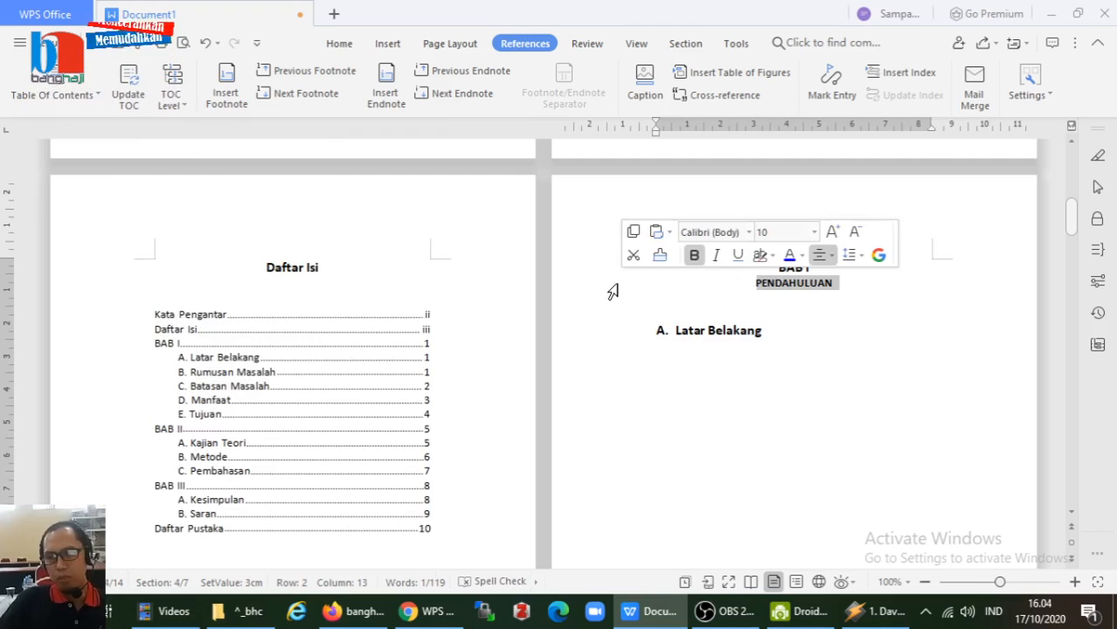
click(762, 282)
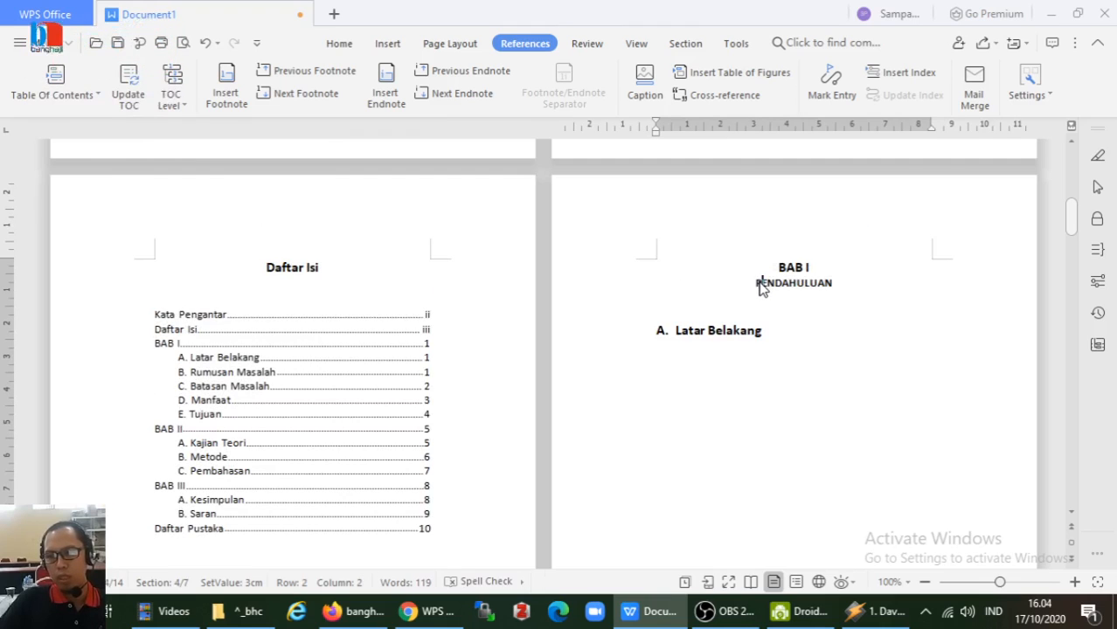
click(805, 269)
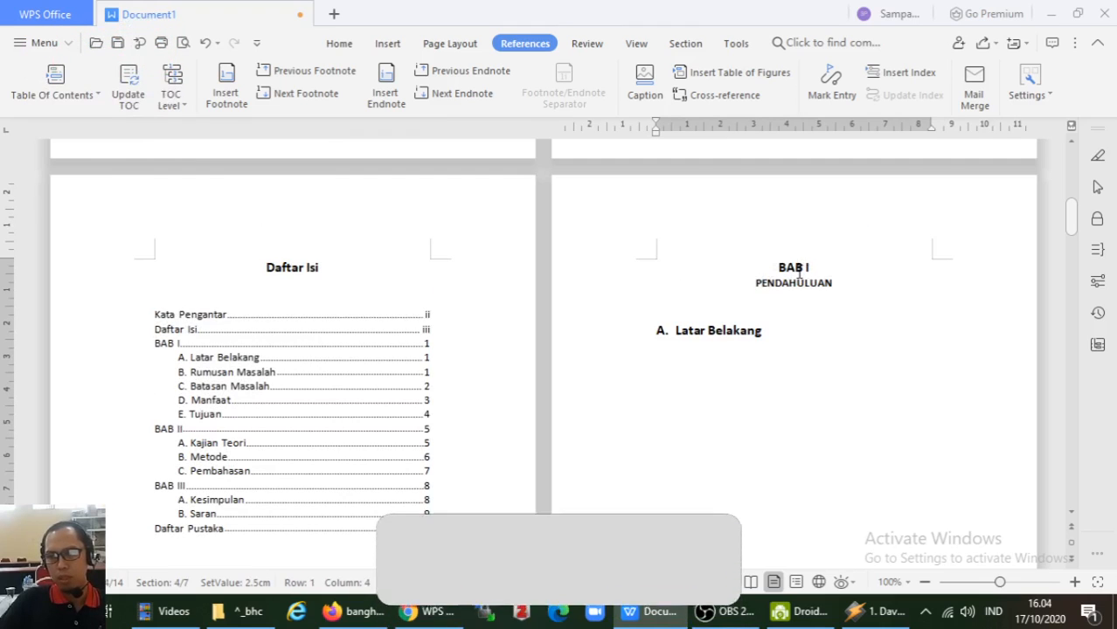
click(600, 289)
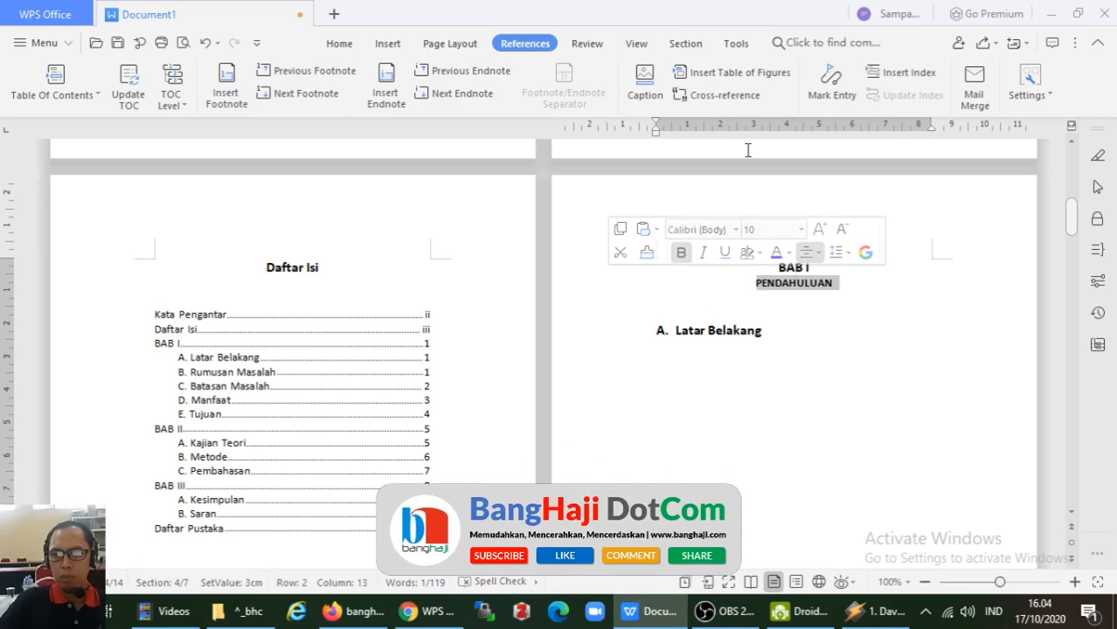
click(337, 45)
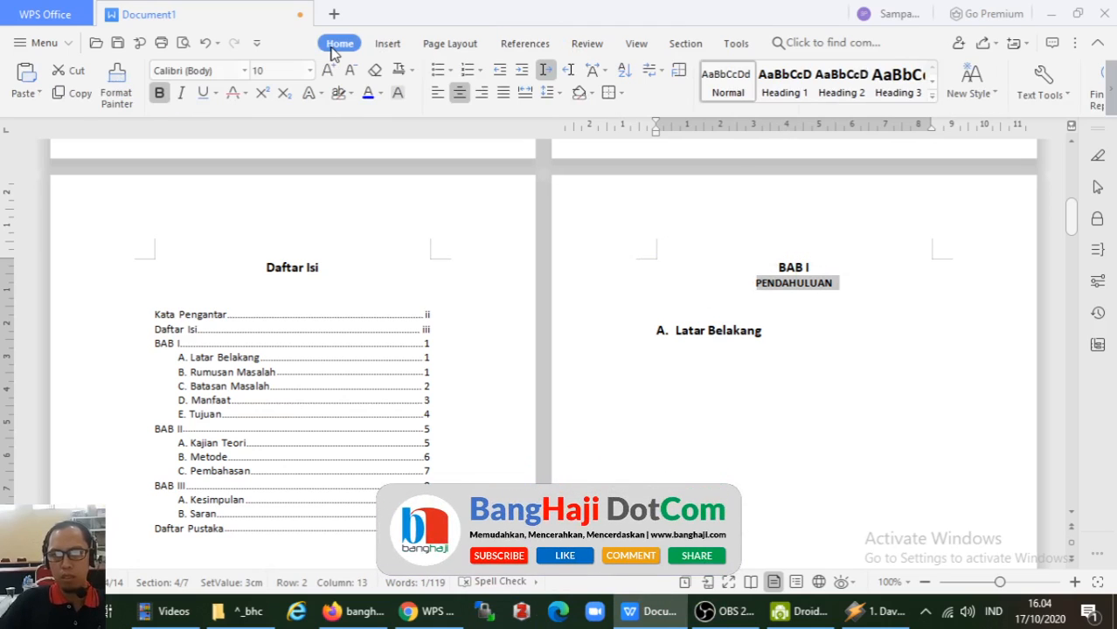
click(784, 95)
Step: Update the entire table of contents again to add the "PENDAHULUAN" title
click(203, 313)
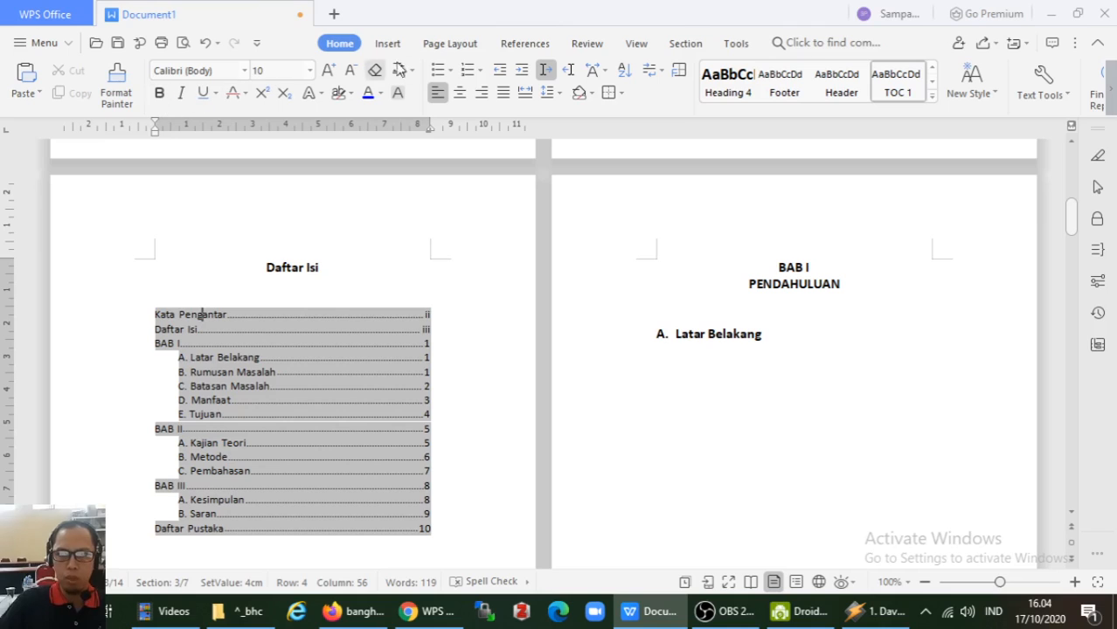
click(526, 43)
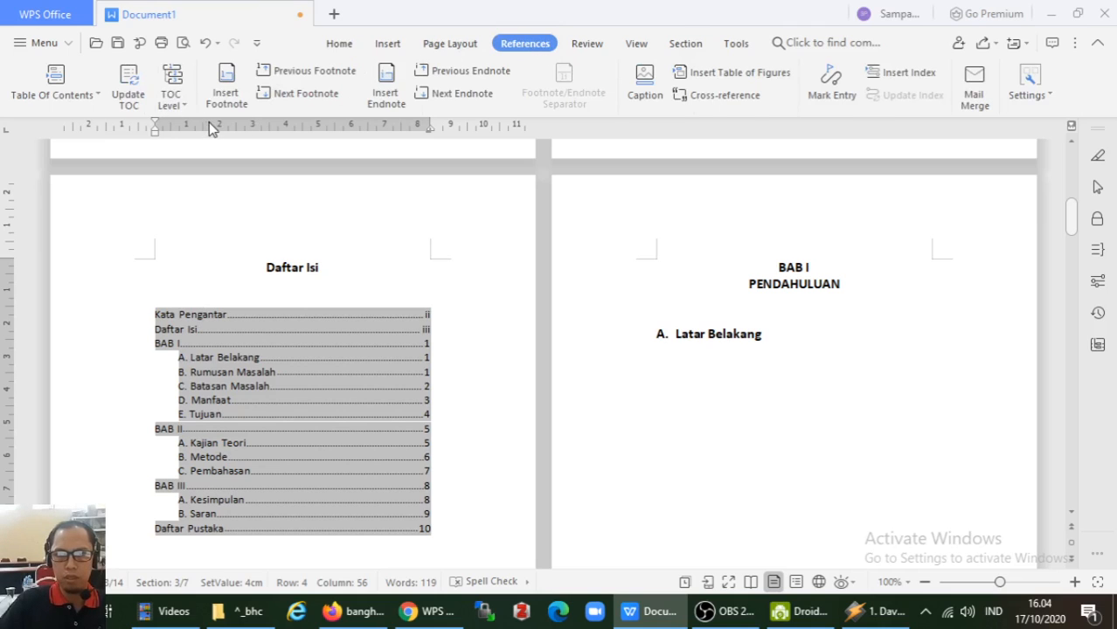
click(131, 95)
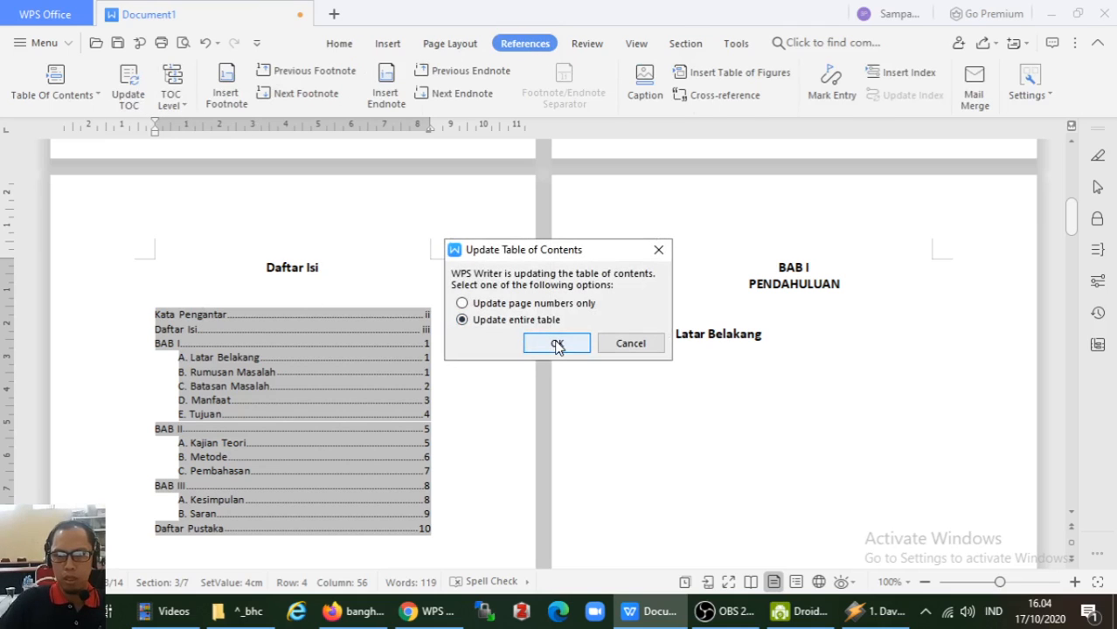
click(551, 303)
click(551, 319)
click(557, 344)
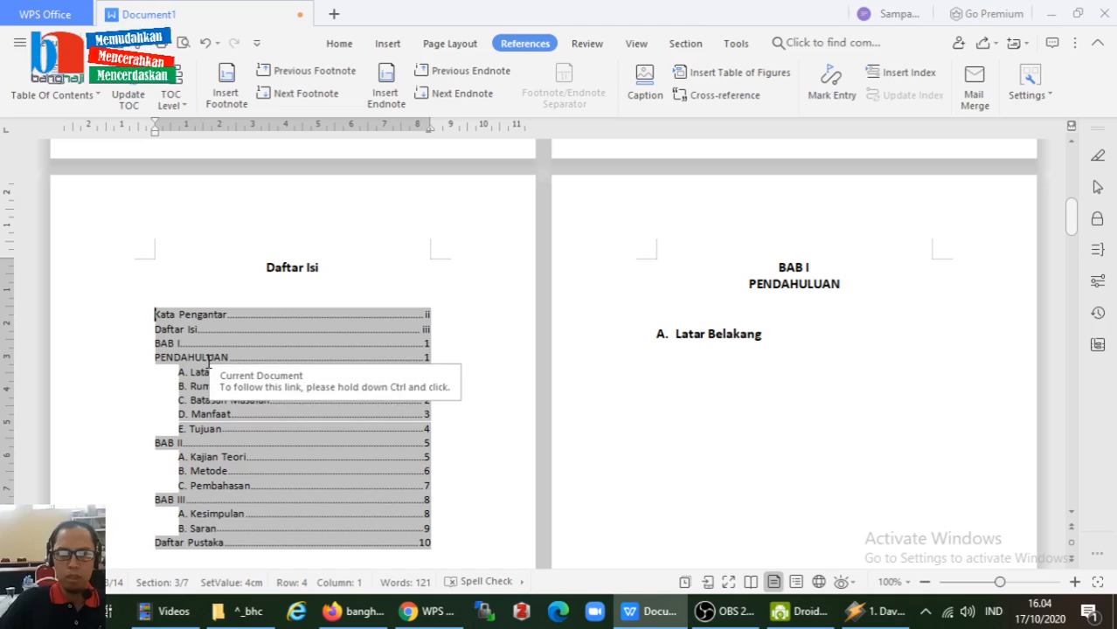
Step: Undo the last table of contents update and the Heading 1 style applied to the "PENDAHULUAN" line below BAB I
click(597, 290)
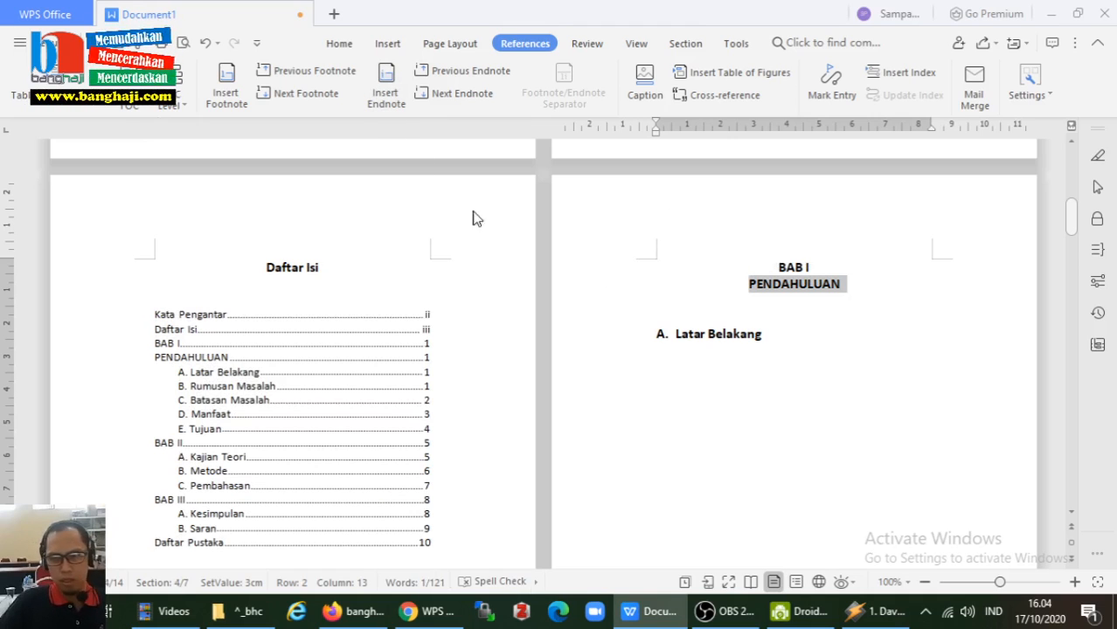
key(ctrl+z)
key(ctrl+z)
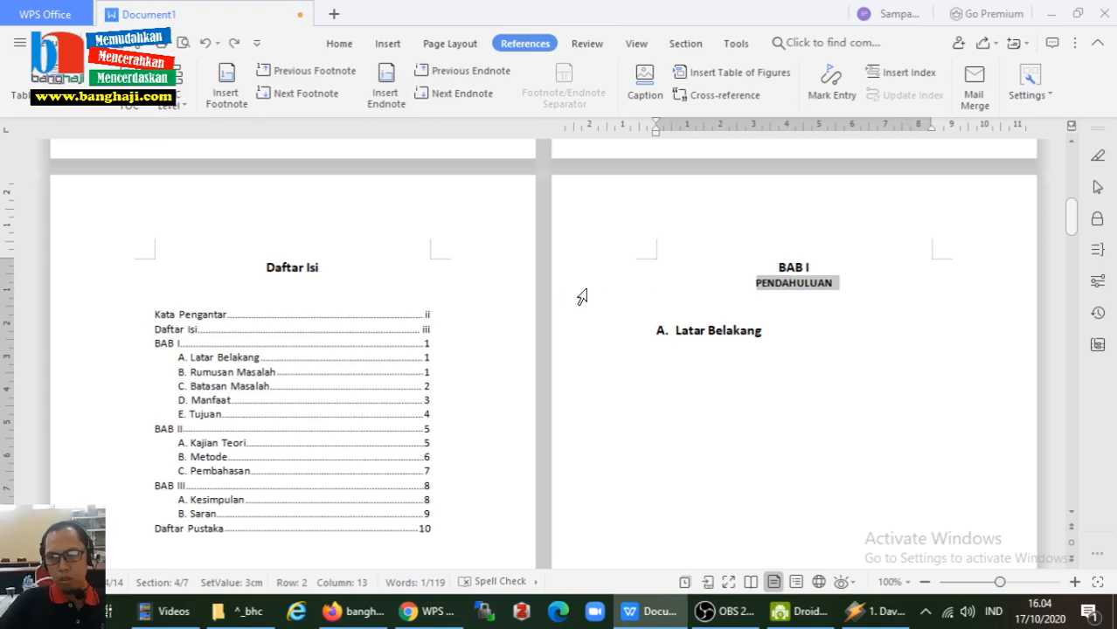
Step: Add "PENDAHULUAN" after "BAB I" on the same heading line and update the entire table of contents
click(825, 269)
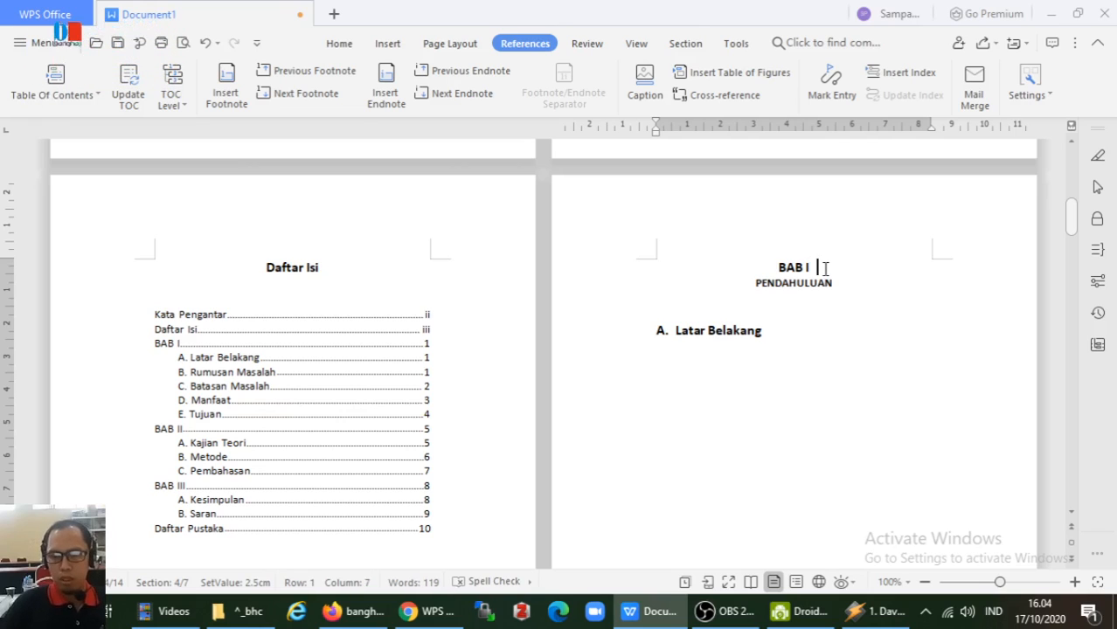
text(PENDAHULUAN)
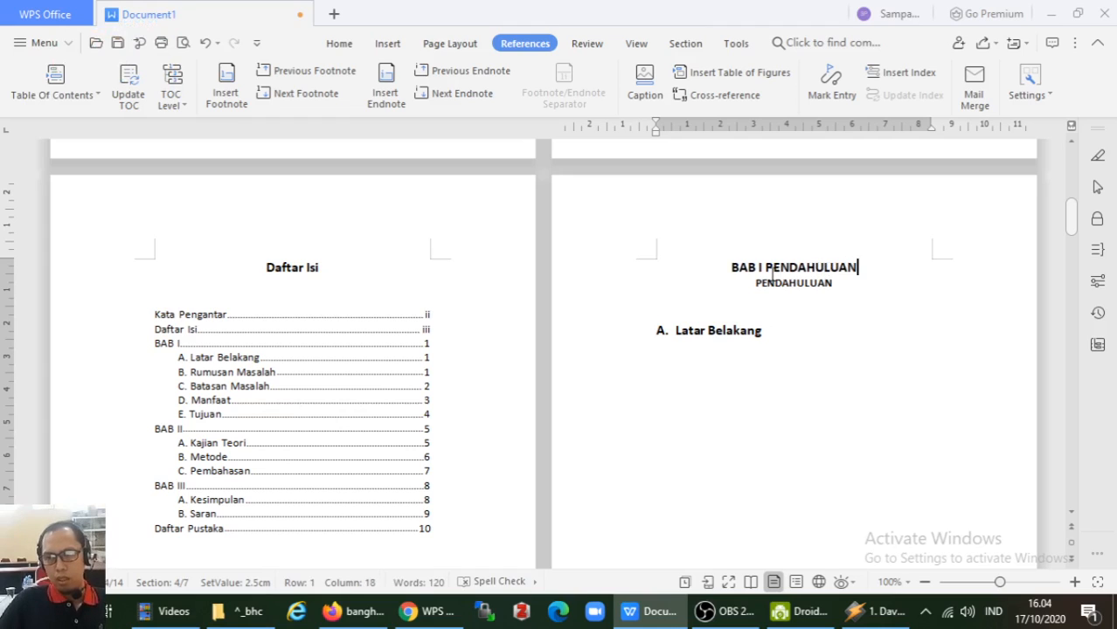
click(220, 307)
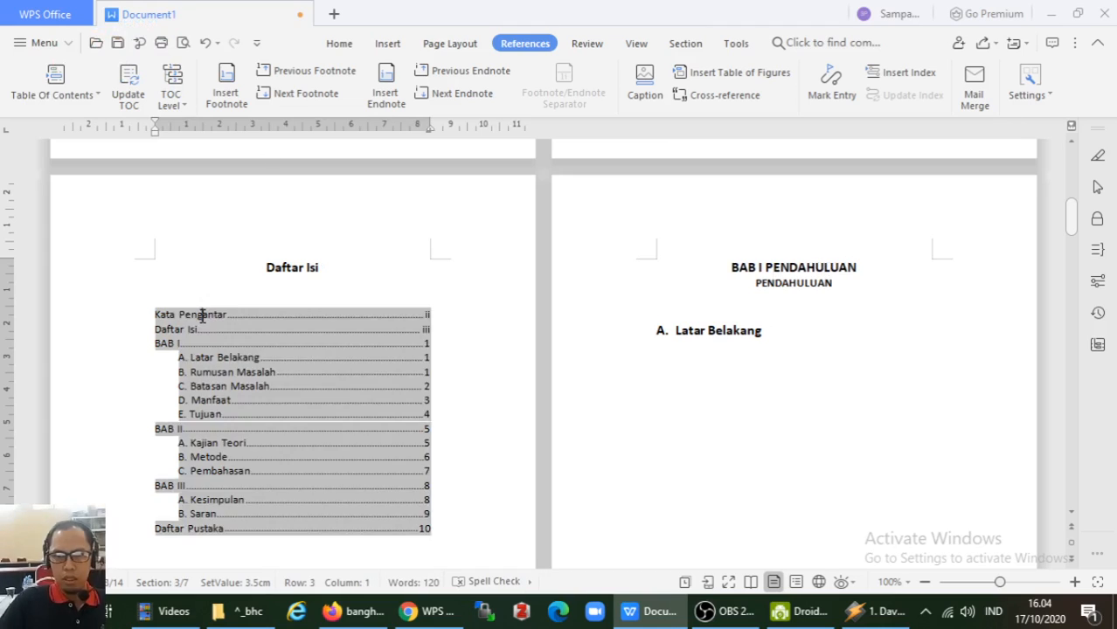
click(128, 88)
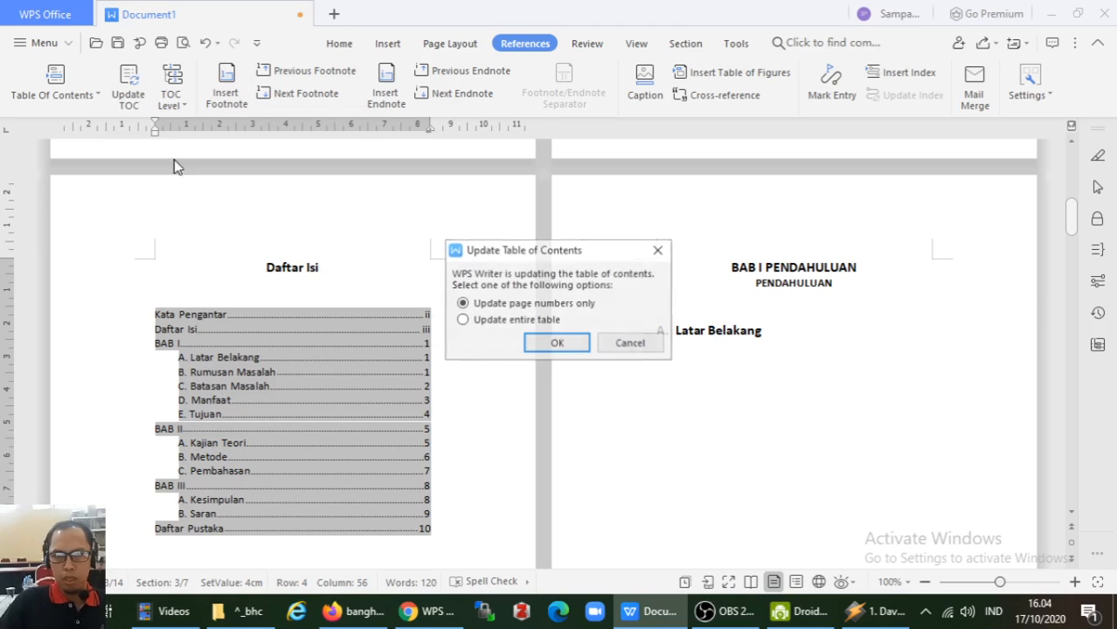
click(487, 322)
click(557, 344)
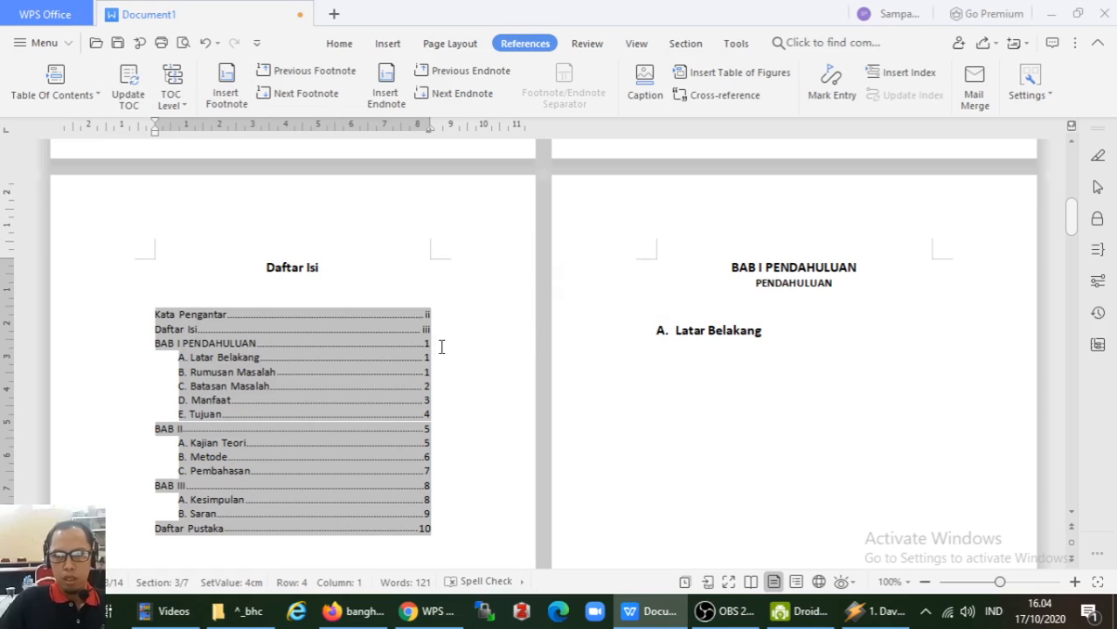
Step: Hide the added "PENDAHULUAN" in the BAB I heading line by setting its font size to 1 and its font color to white
drag(861, 267, 772, 260)
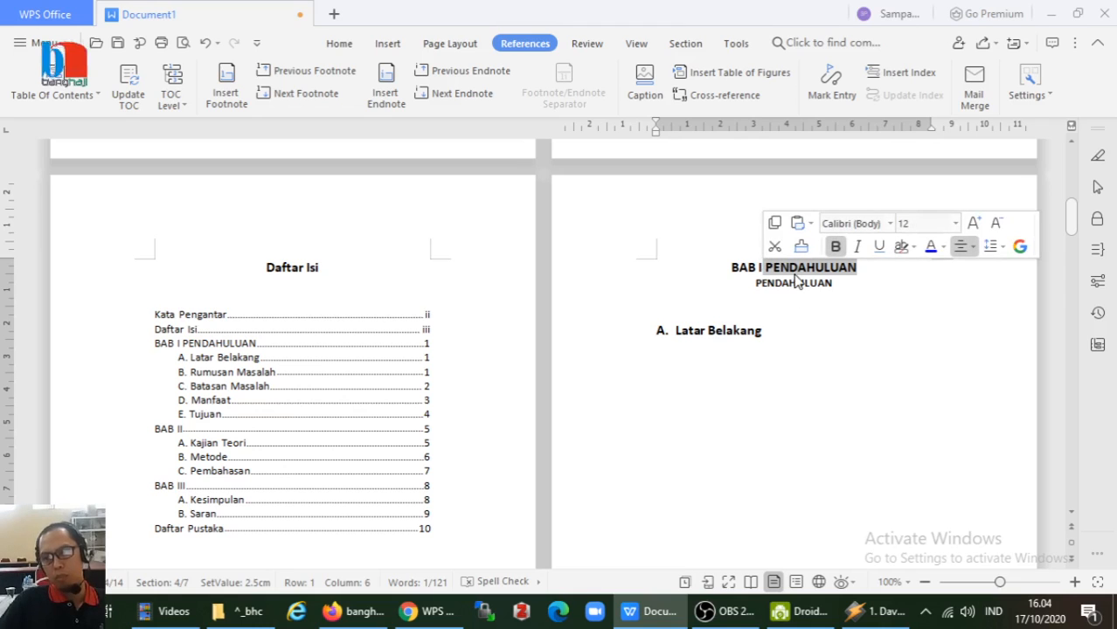
click(339, 43)
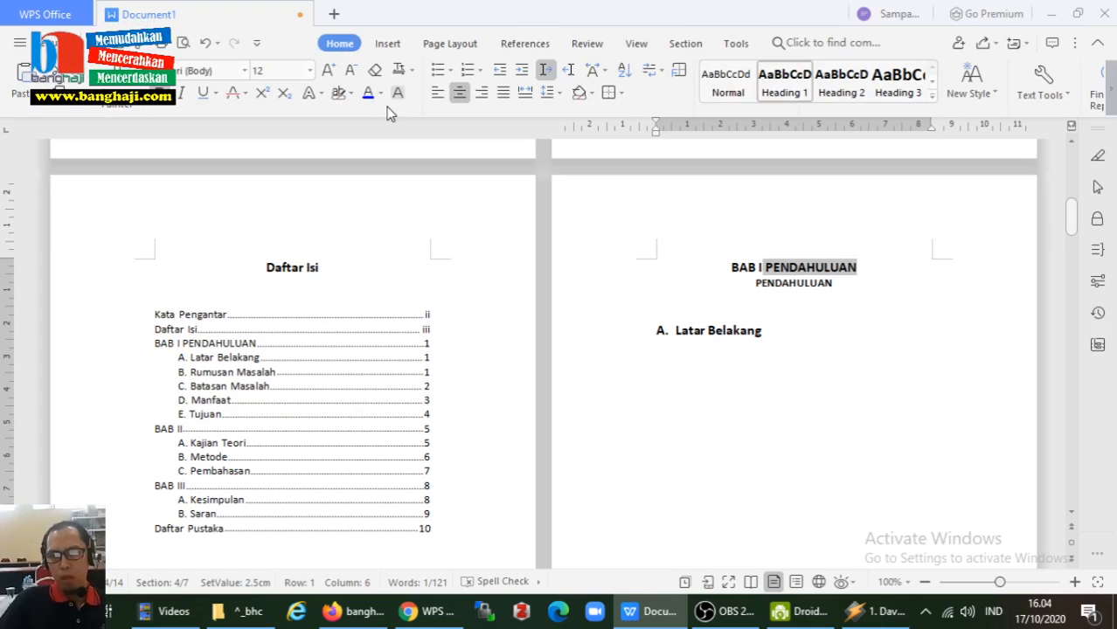
click(312, 77)
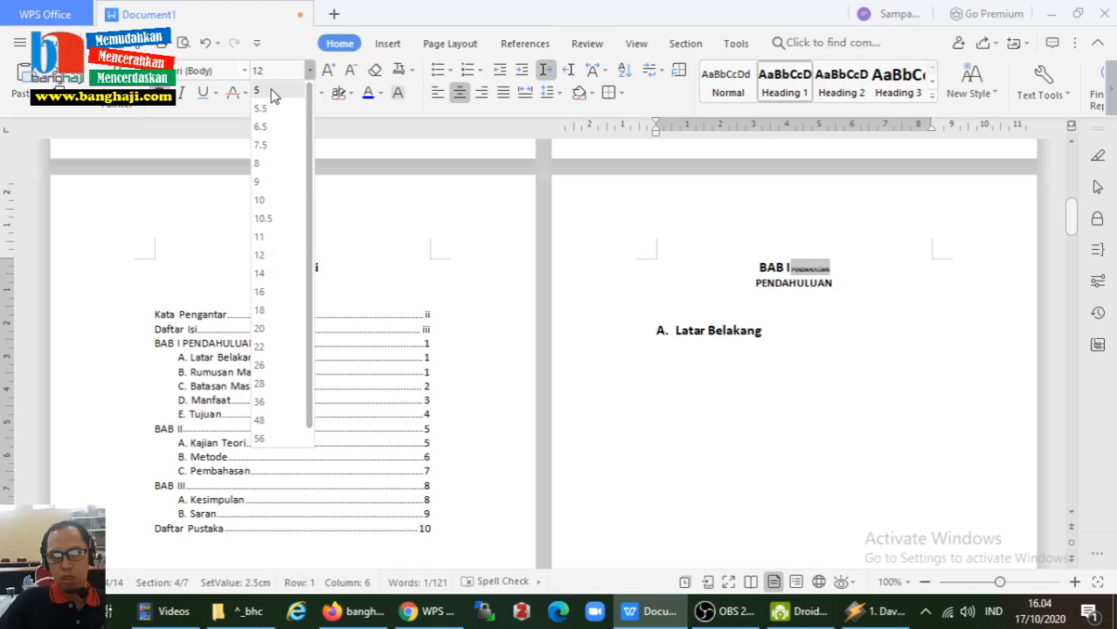
click(273, 92)
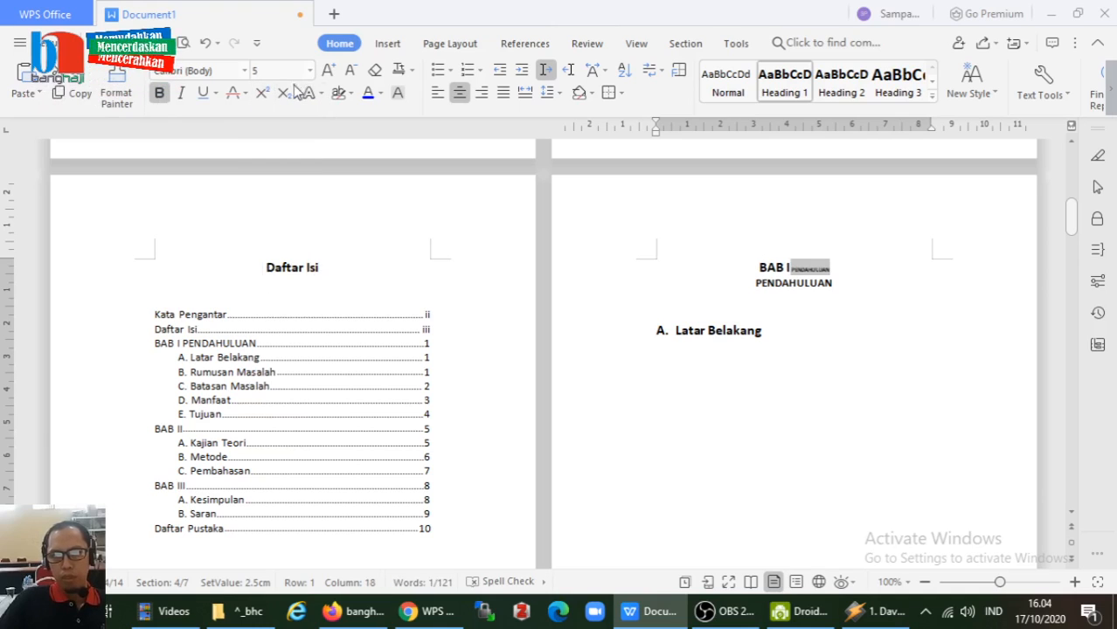
click(227, 72)
click(273, 71)
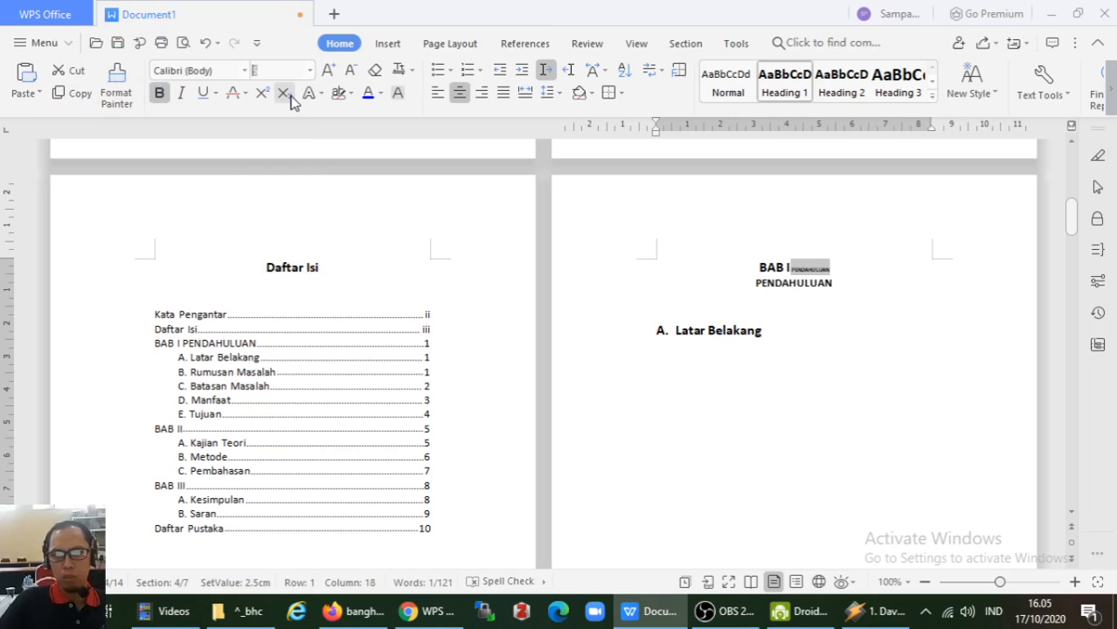
click(285, 94)
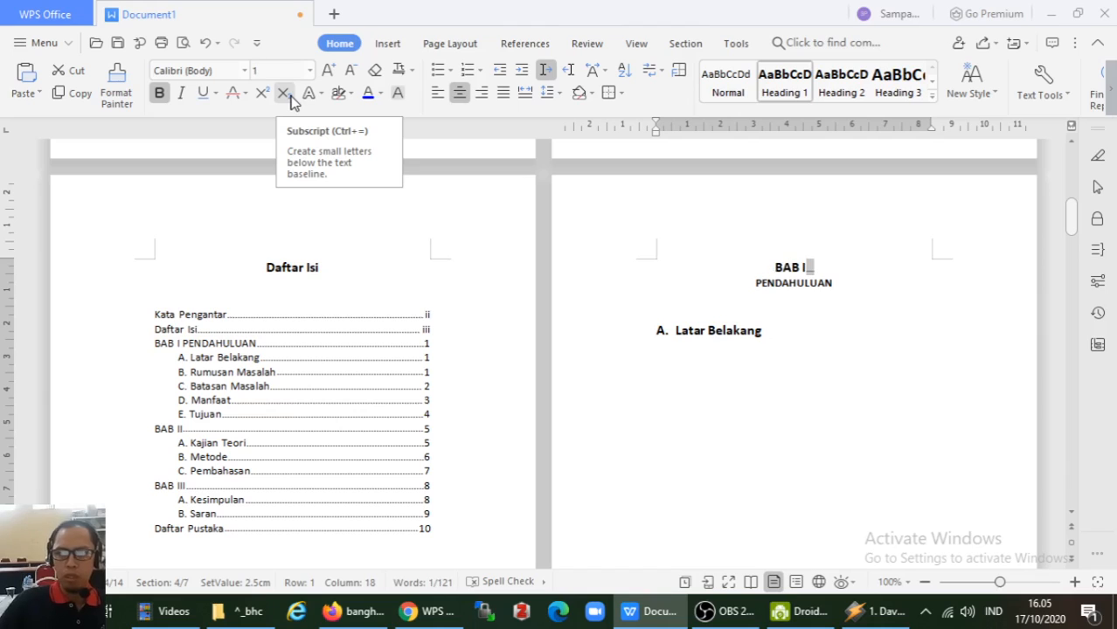
click(381, 94)
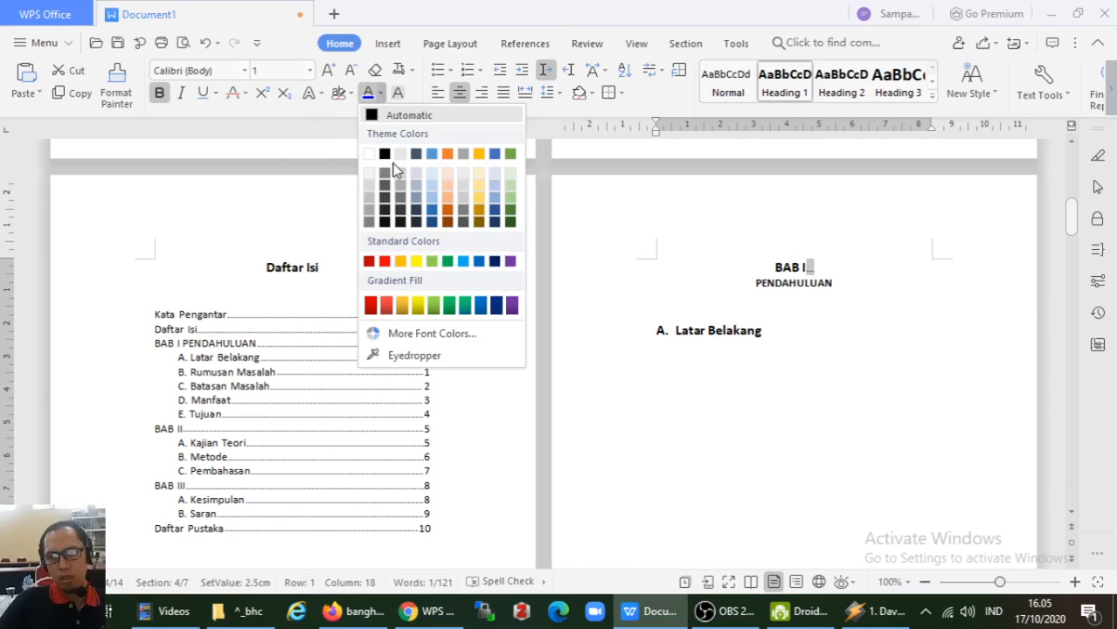
click(369, 154)
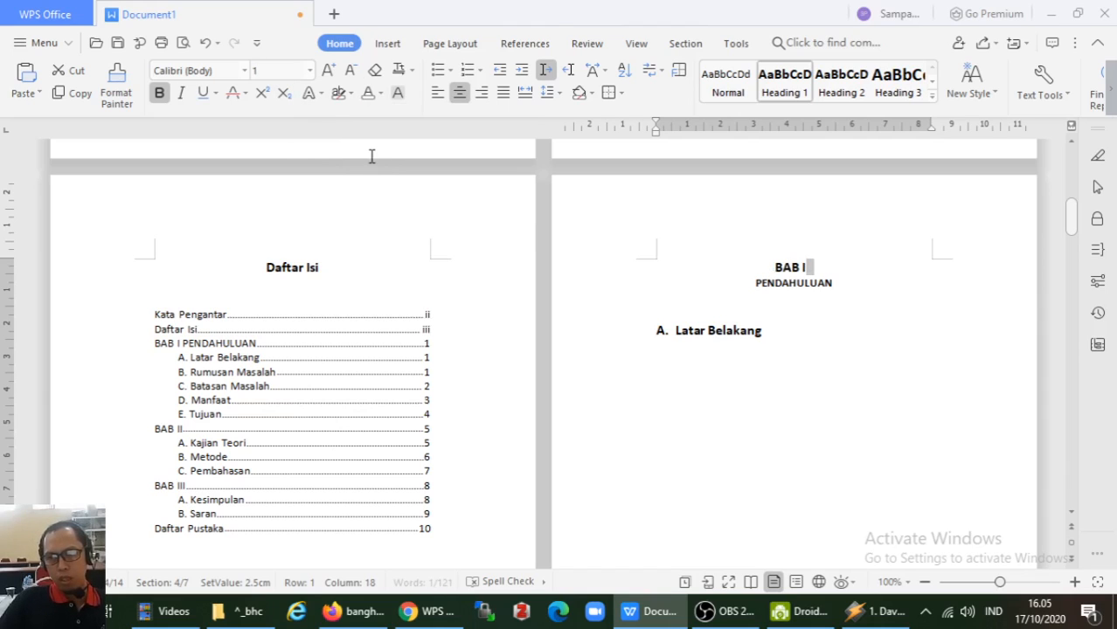
click(726, 292)
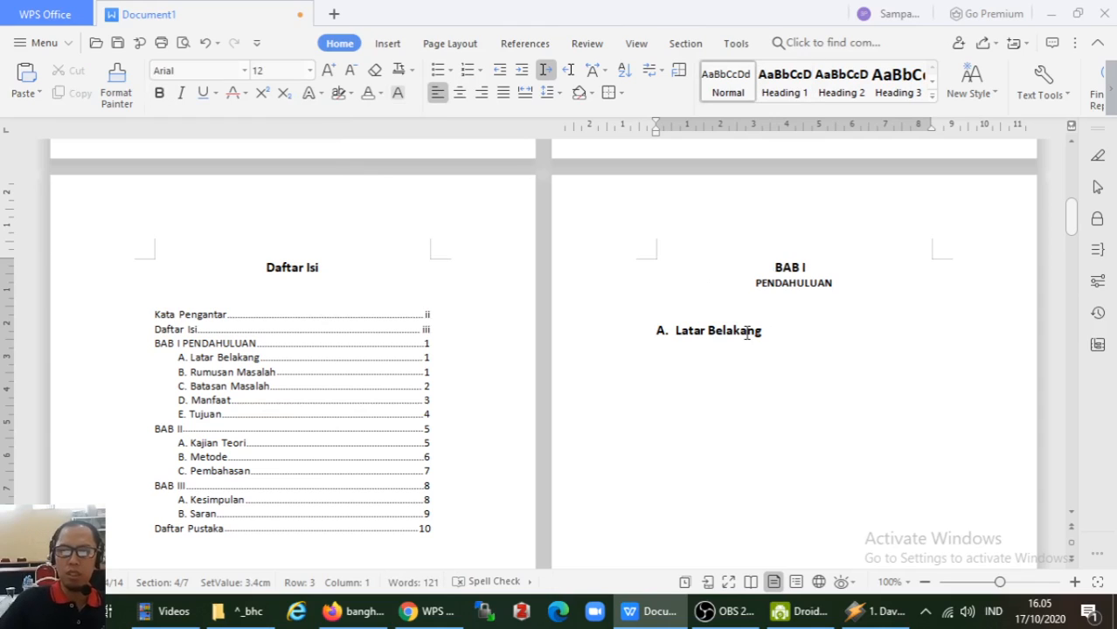
Step: Update the entire table of contents again with the "PENDAHULUAN" text hidden in the BAB I heading
click(248, 415)
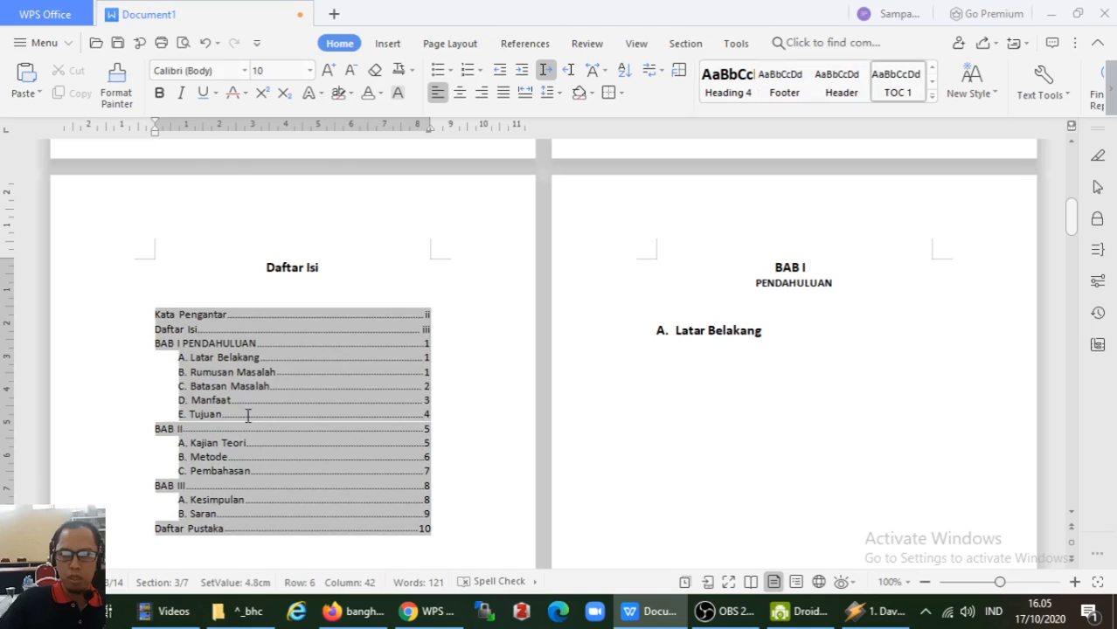
click(516, 45)
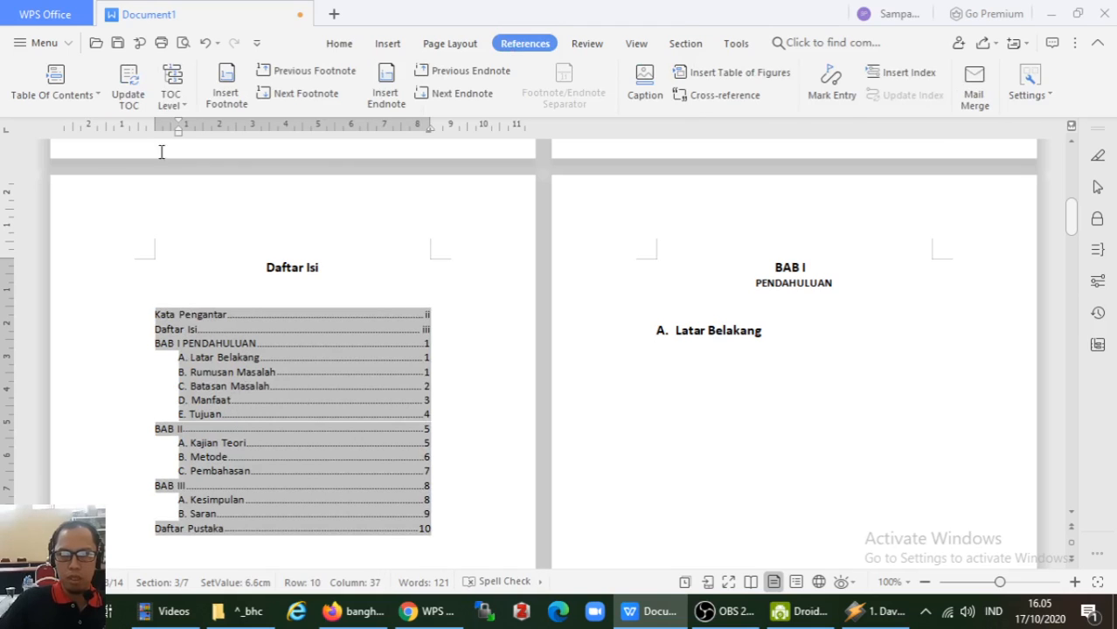
click(128, 90)
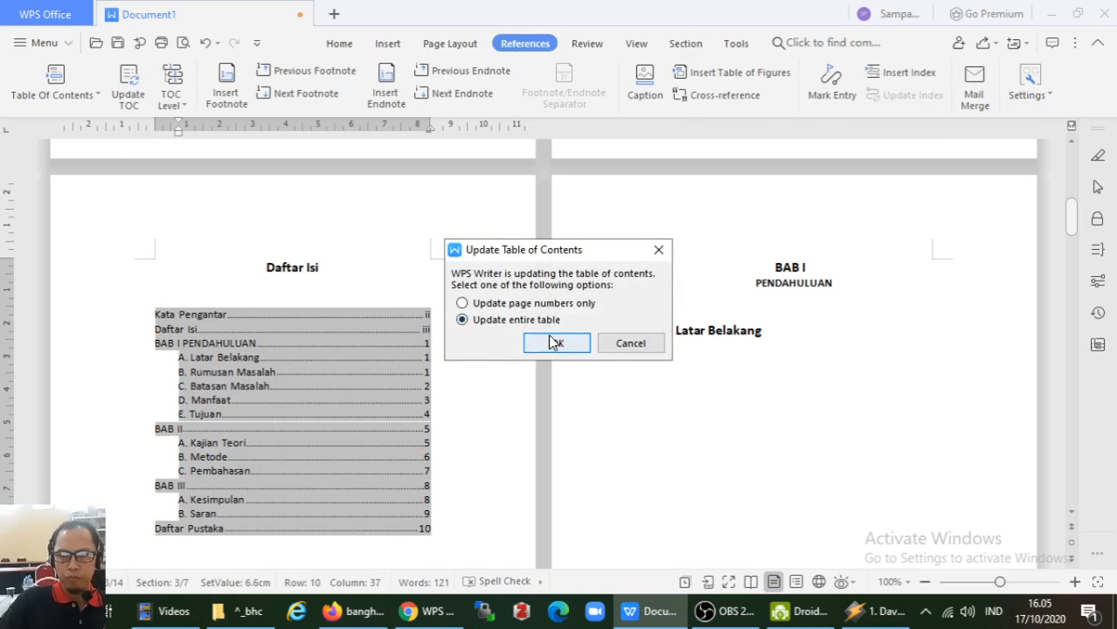
click(556, 343)
Step: Add "PEMBAHASAN" after "BAB II" on the same heading line
scroll(580, 322, down, 3)
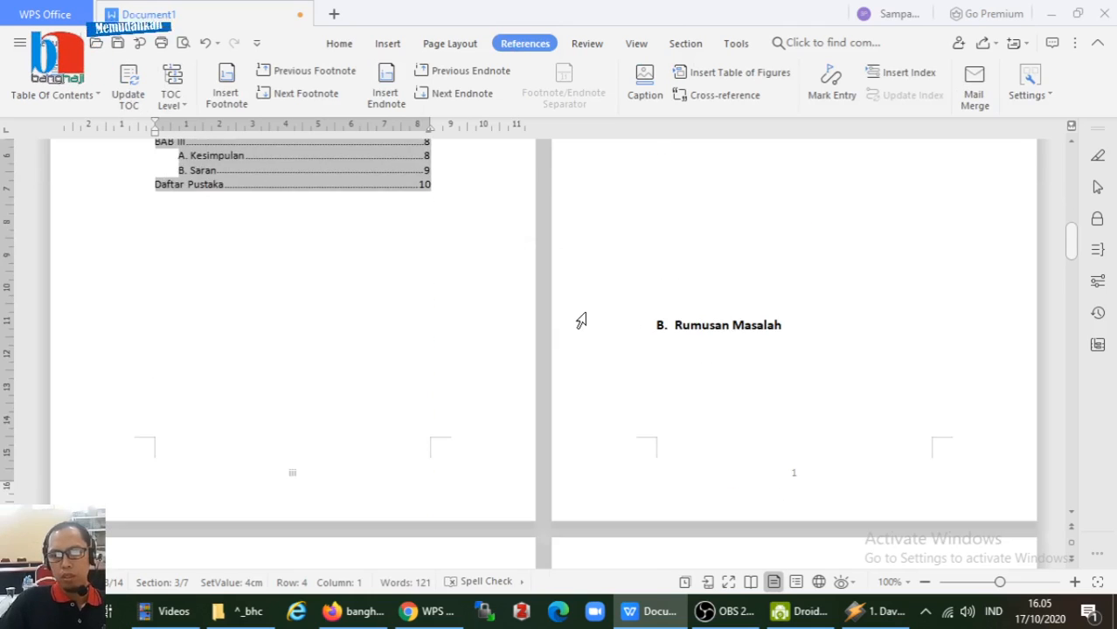
scroll(582, 320, down, 15)
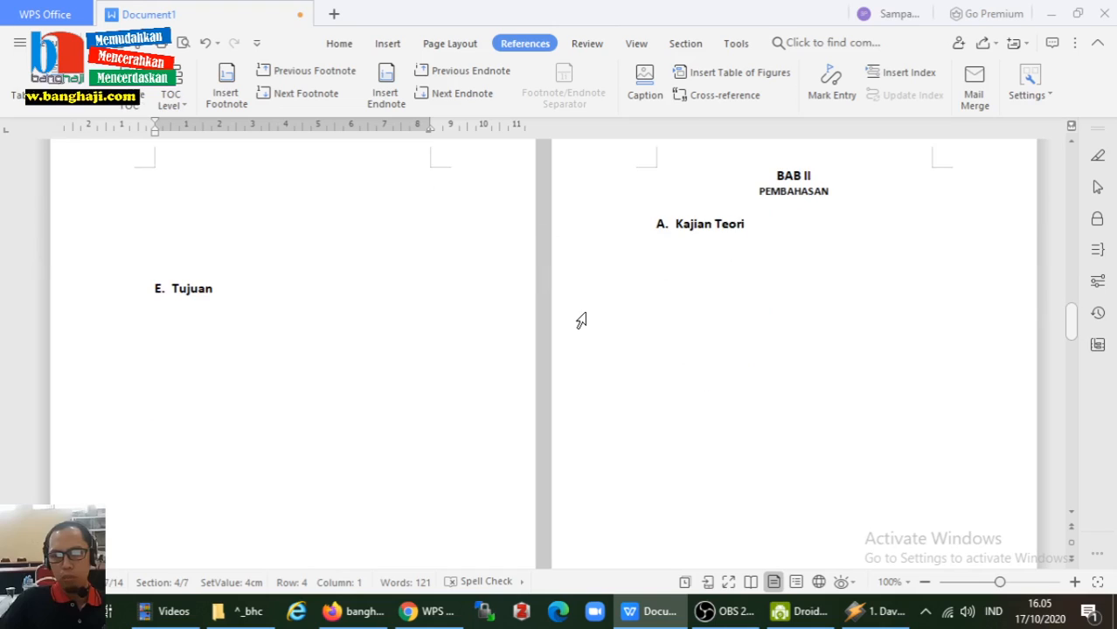
click(828, 174)
text(P)
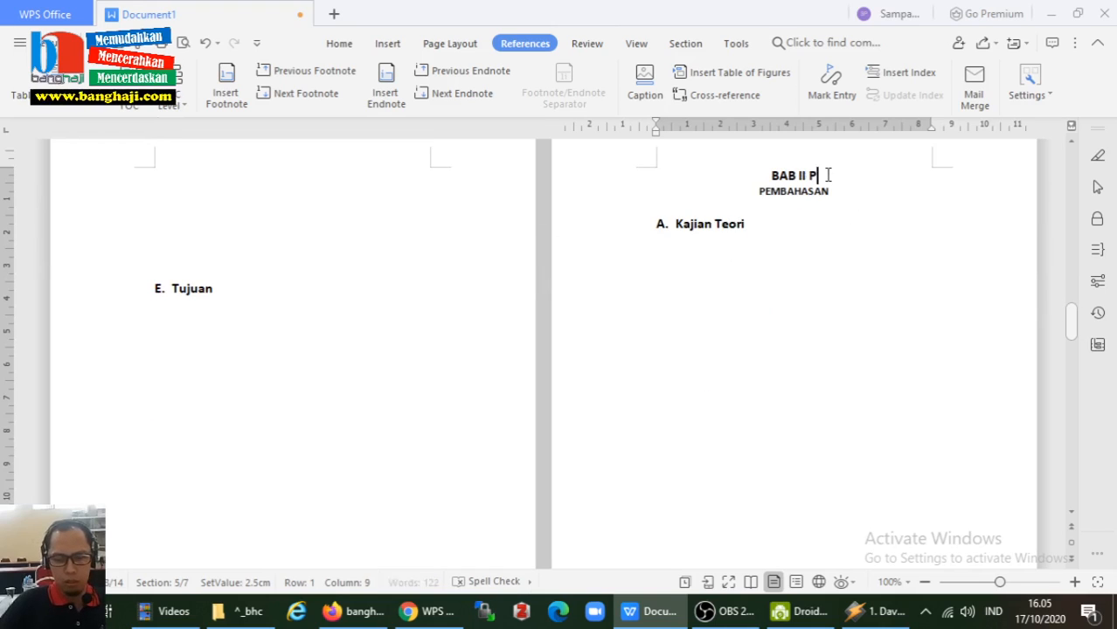
text(EMBAHASAN)
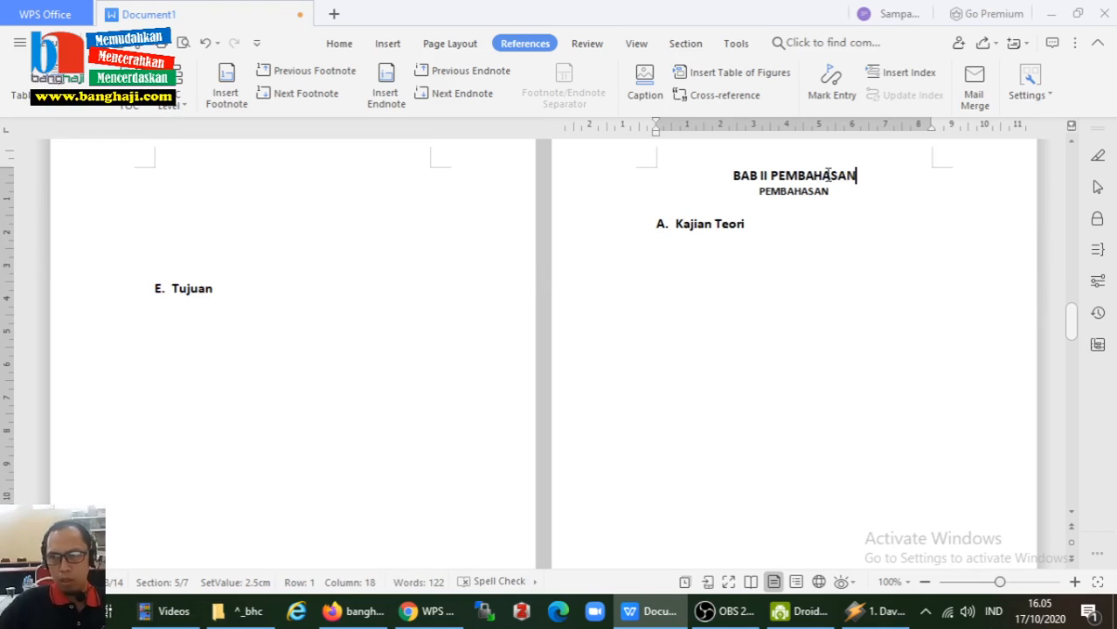
Step: Set the added "PEMBAHASAN" in the BAB II heading line to font size 1 and white font color
double_click(828, 175)
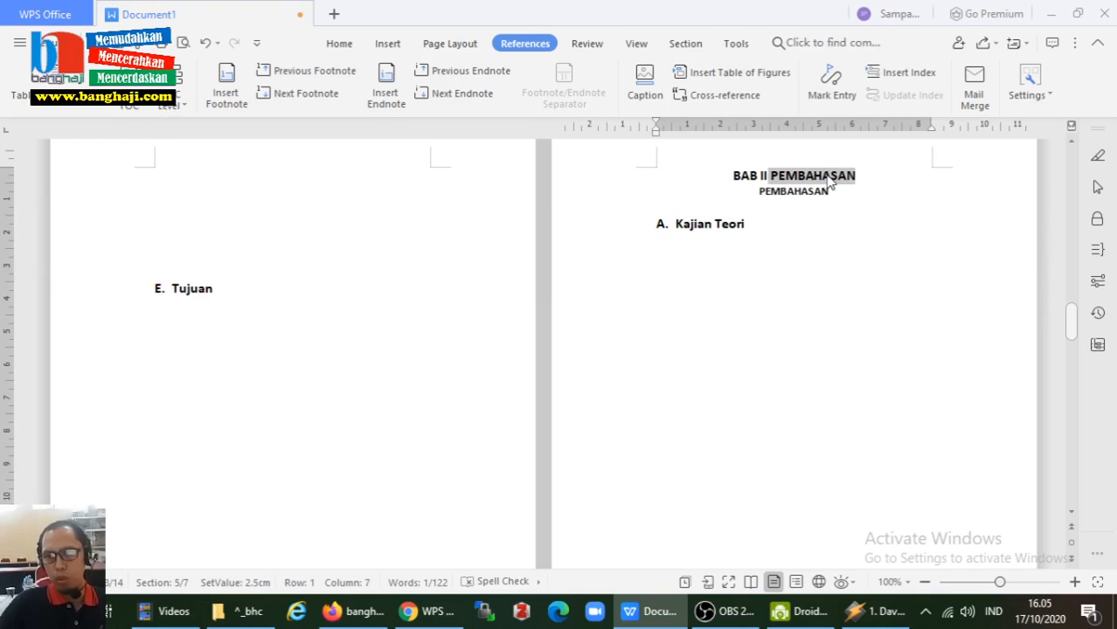
click(344, 44)
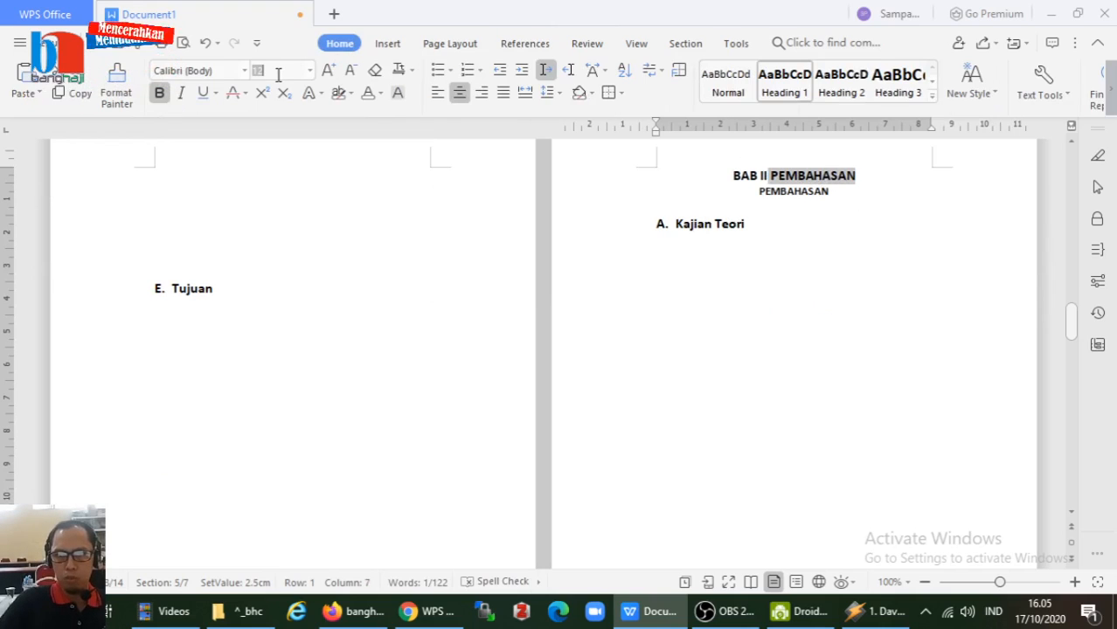
text(1)
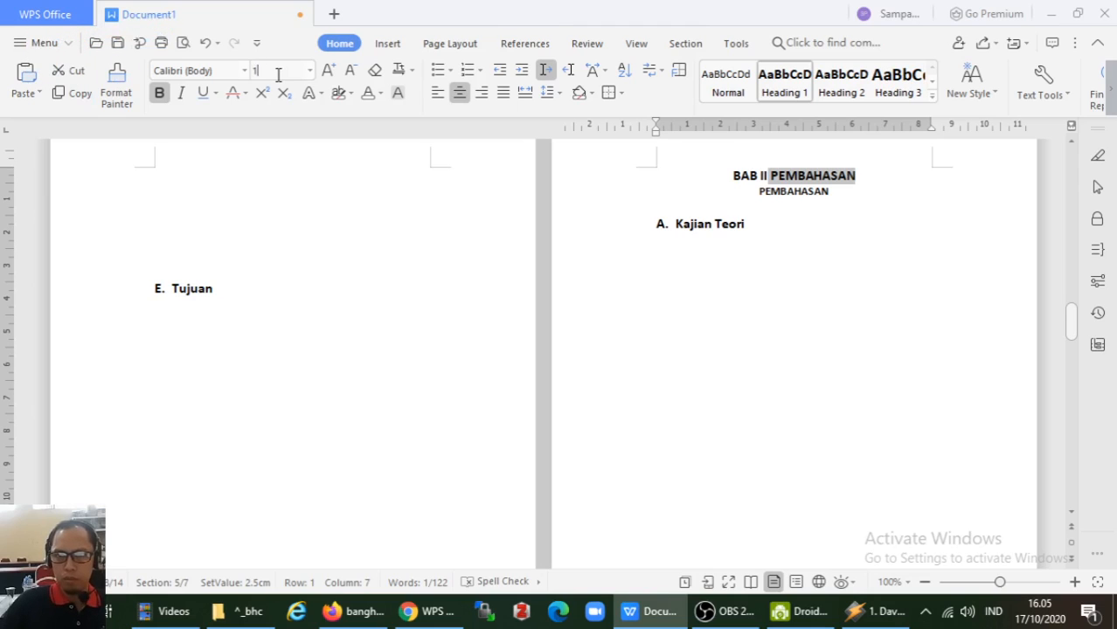
key(Return)
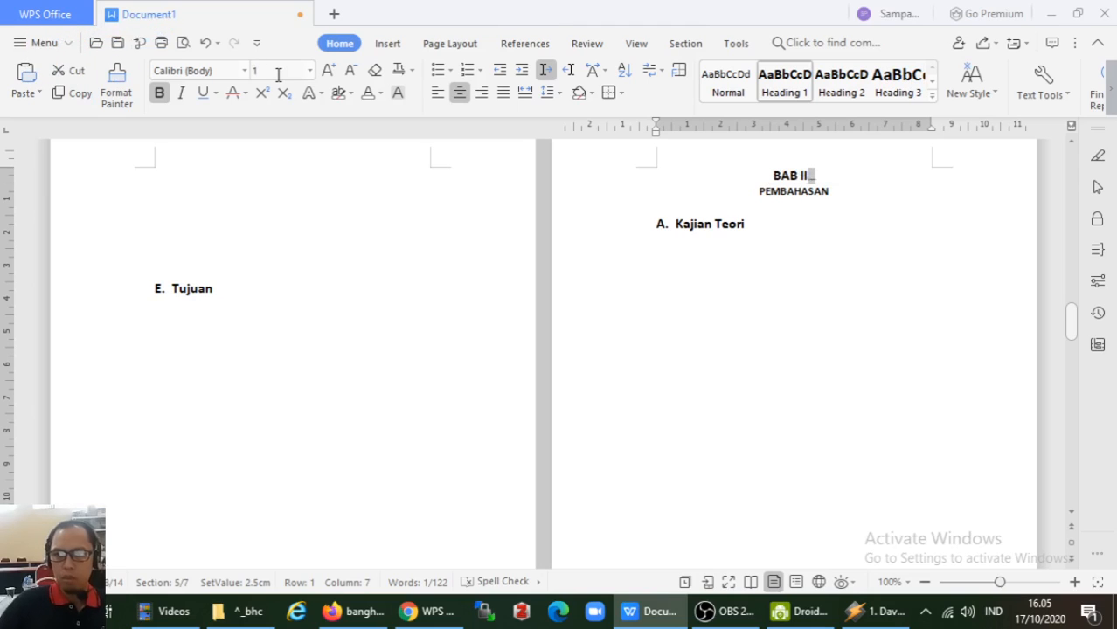
click(381, 97)
click(369, 156)
Step: Add "PENUTUP" after "BAB III" on the same heading line
scroll(818, 301, down, 6)
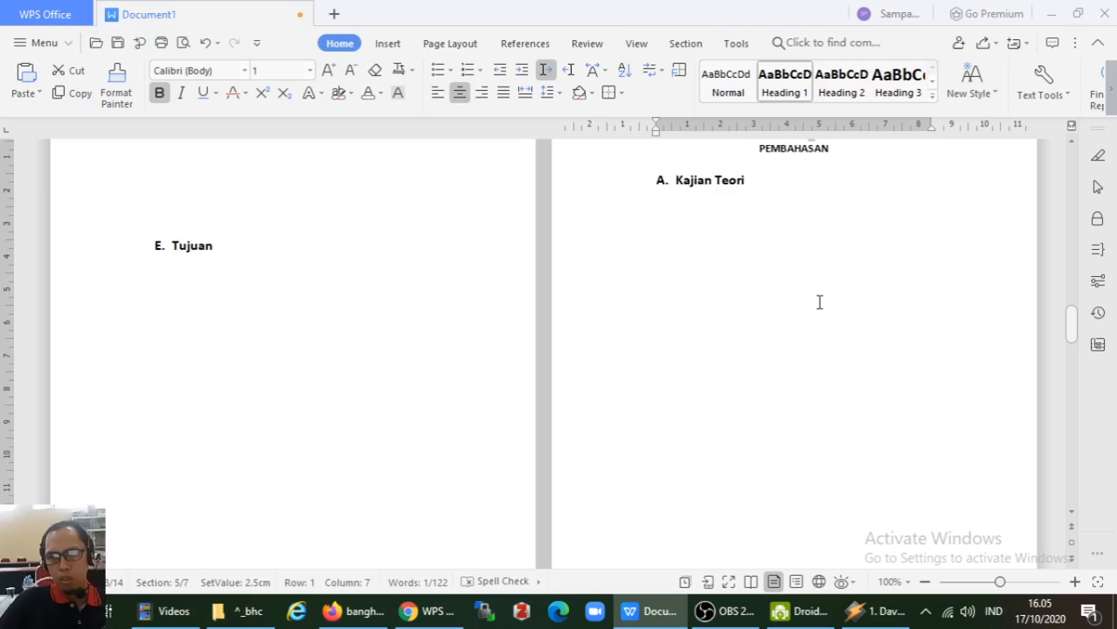
scroll(746, 302, down, 5)
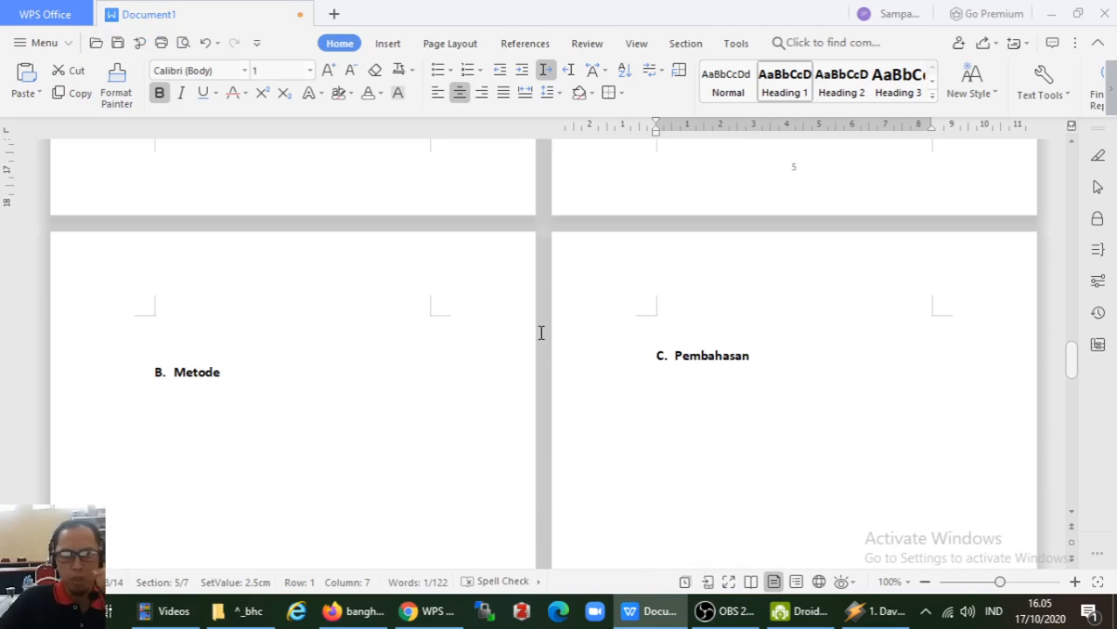
scroll(532, 341, down, 15)
click(325, 251)
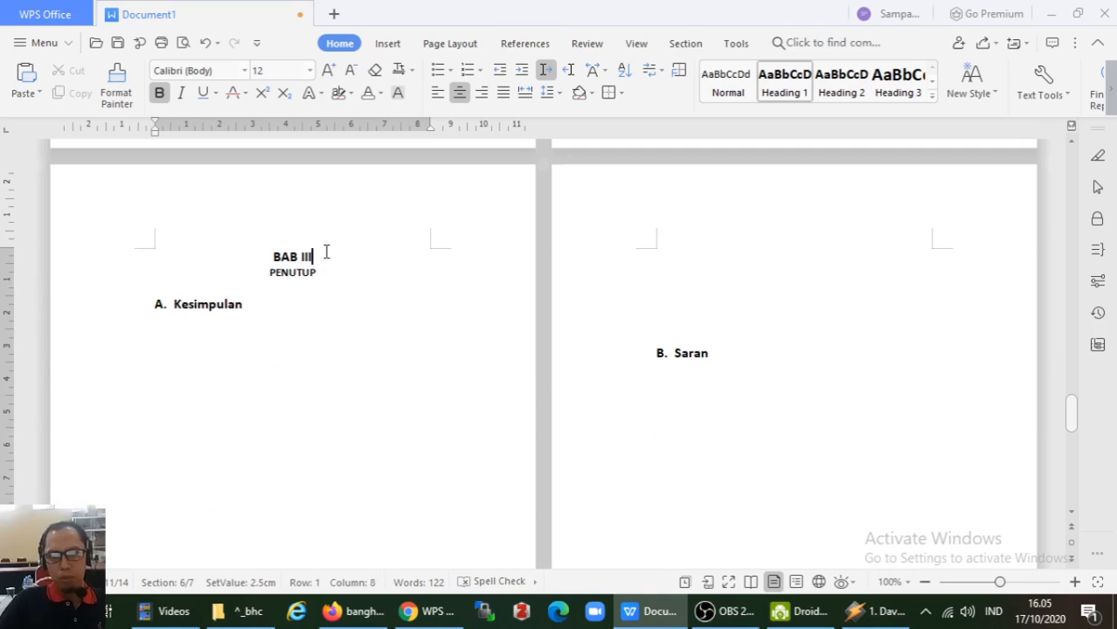
text(PENUTUP)
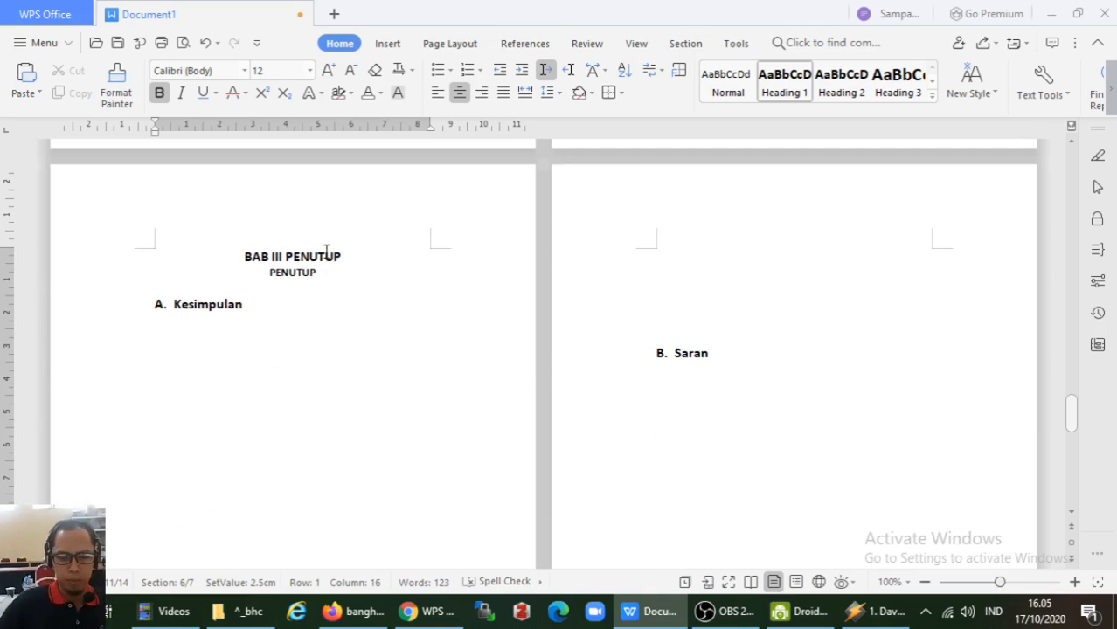
Step: Set the added "PENUTUP" in the BAB III heading line to font size 1 and white font color
double_click(327, 255)
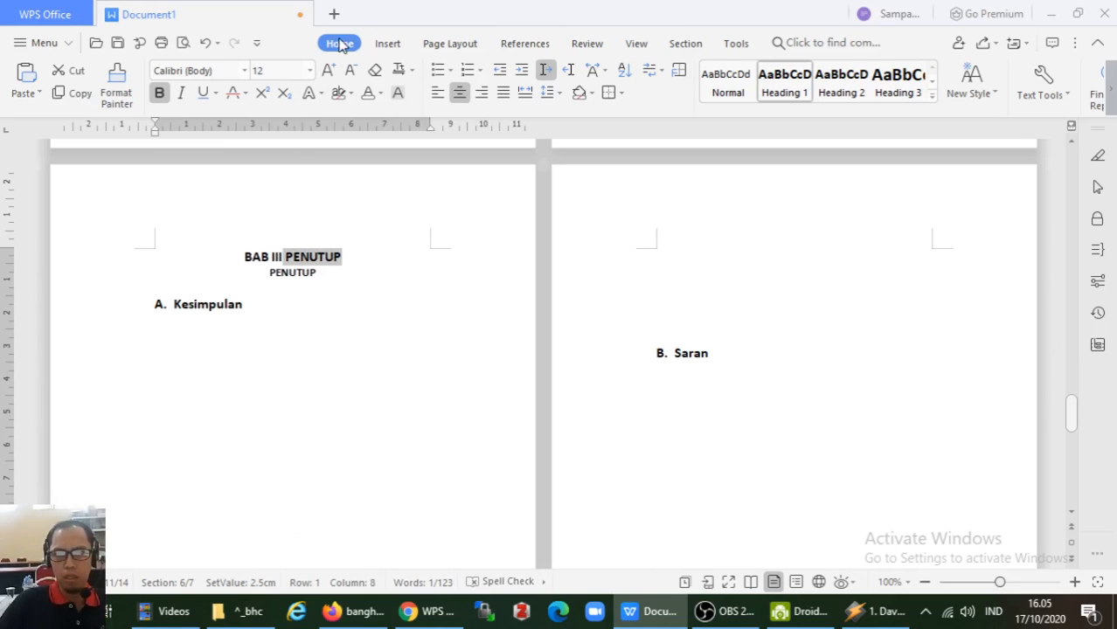
click(291, 71)
text(1)
key(Return)
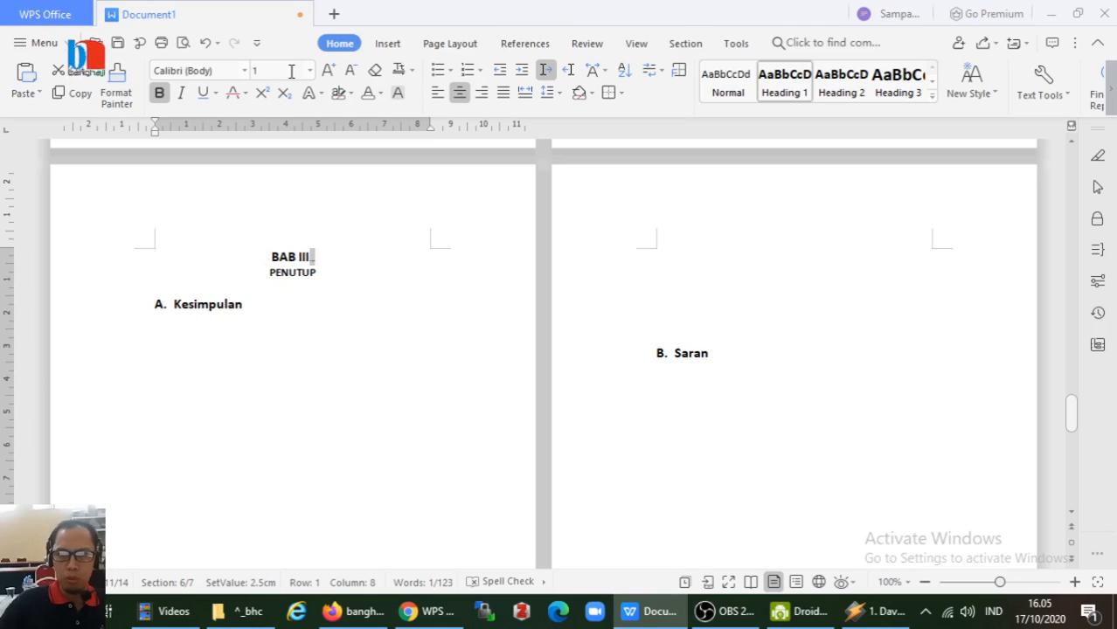
click(384, 93)
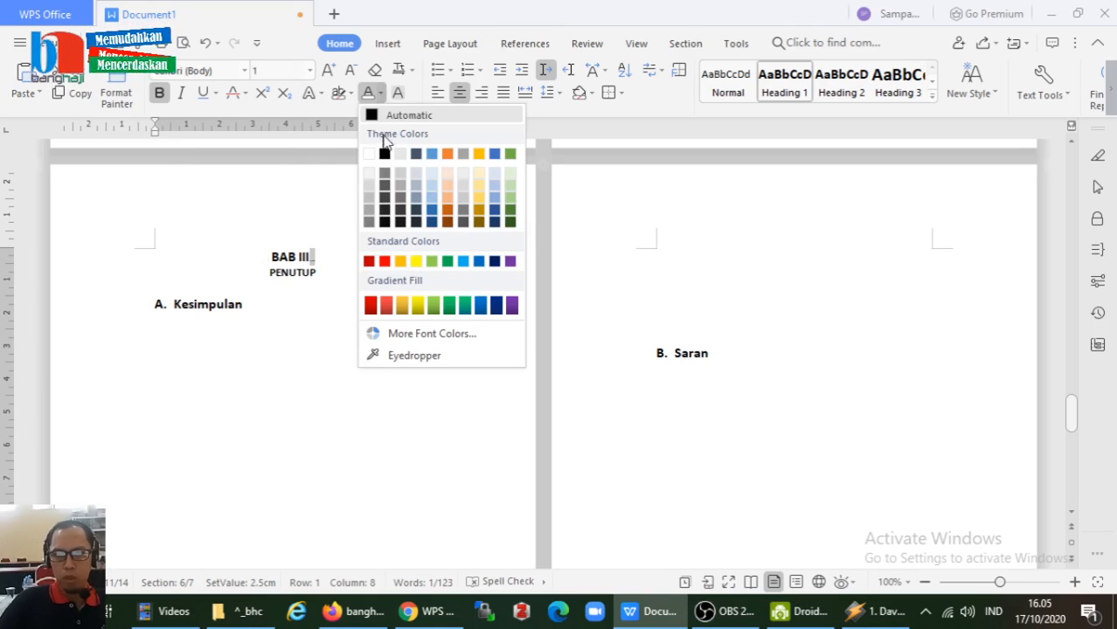
click(368, 154)
click(352, 284)
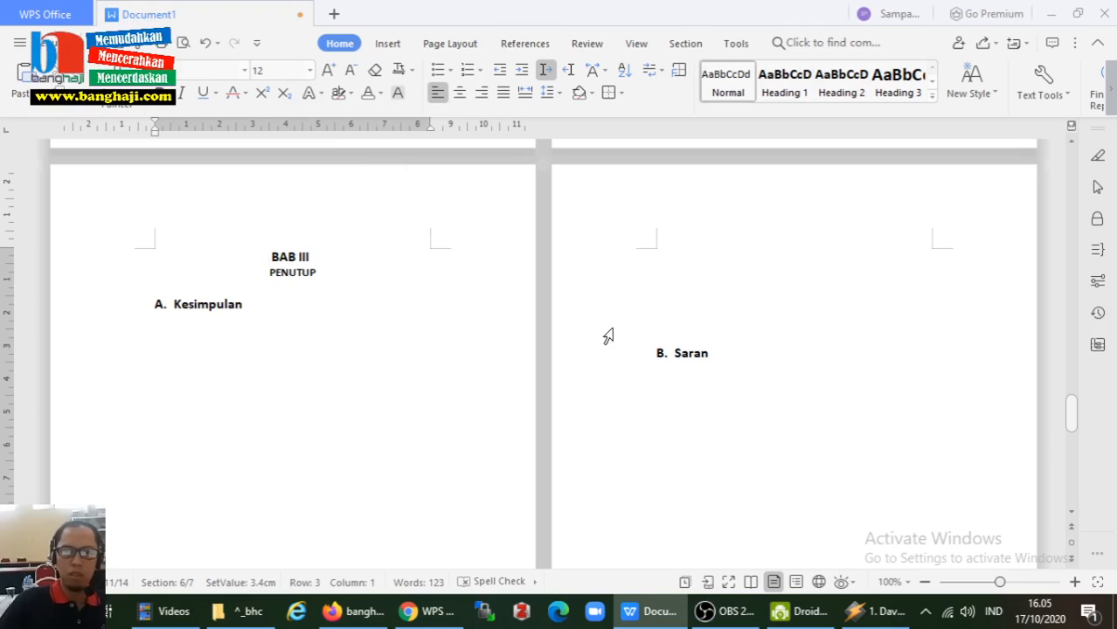
Step: Update the entire table of contents on the Daftar Isi page so it includes the new BAB II and BAB III titles
scroll(734, 339, up, 20)
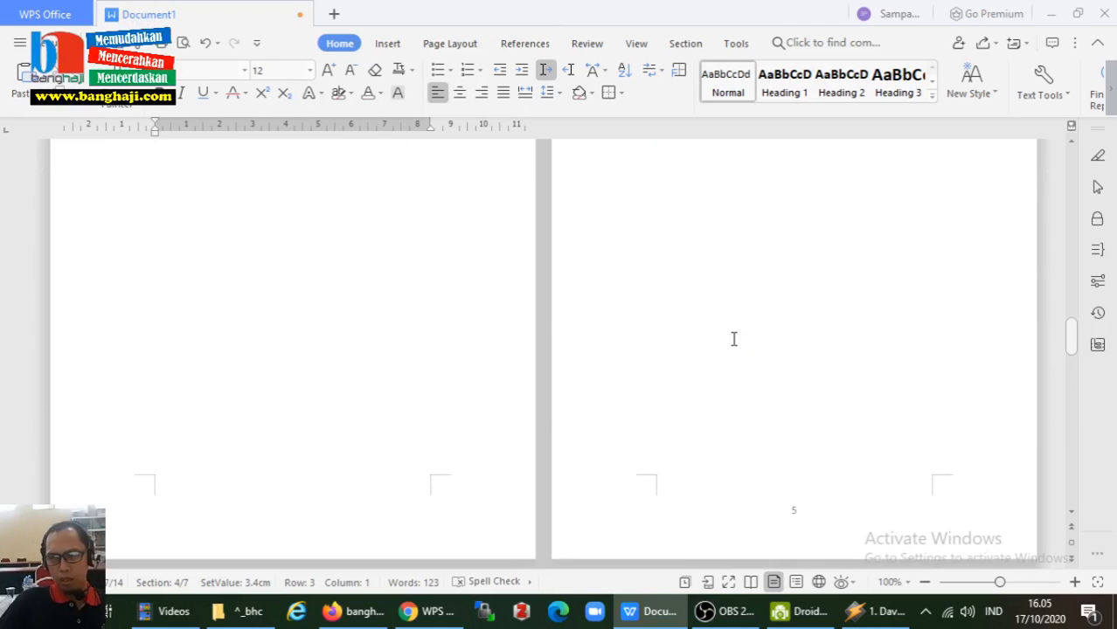
scroll(735, 339, up, 20)
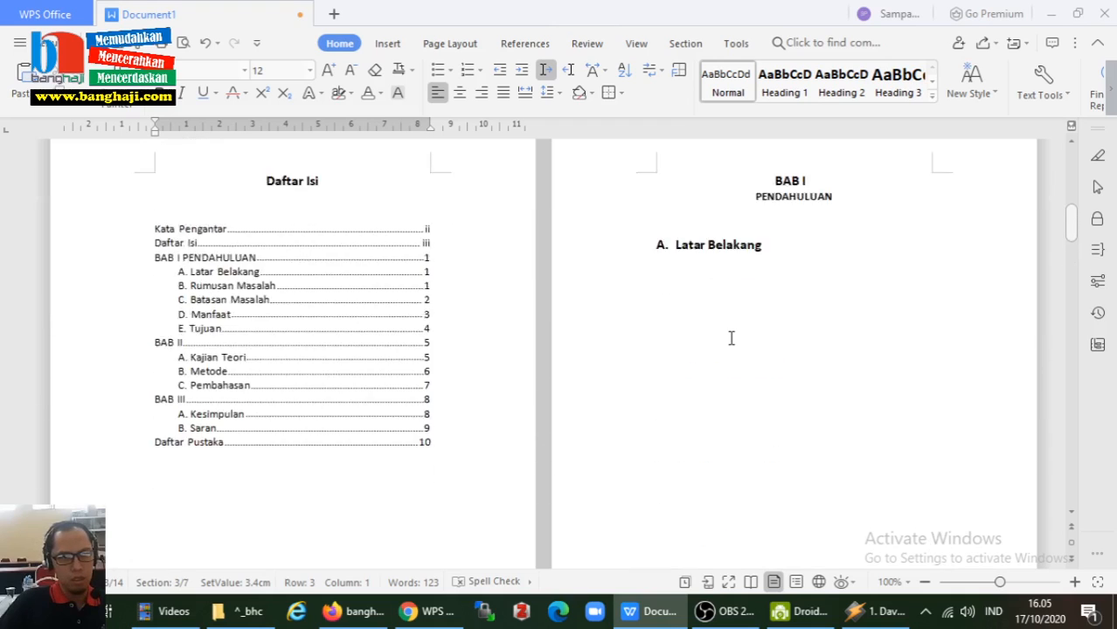
scroll(715, 336, down, 8)
scroll(576, 306, up, 3)
click(229, 315)
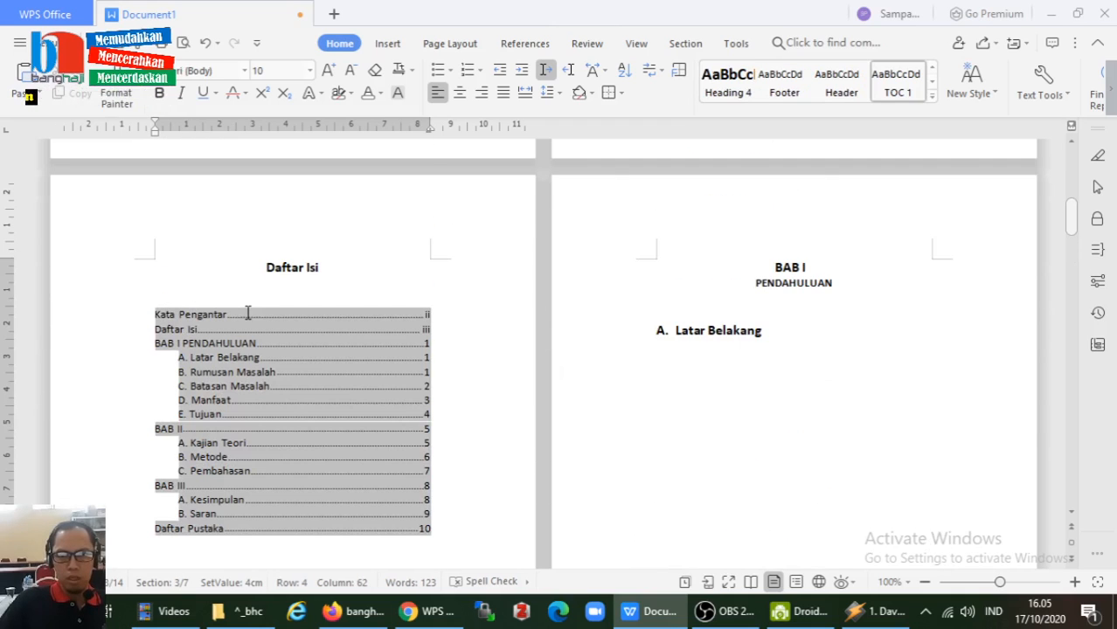
click(525, 42)
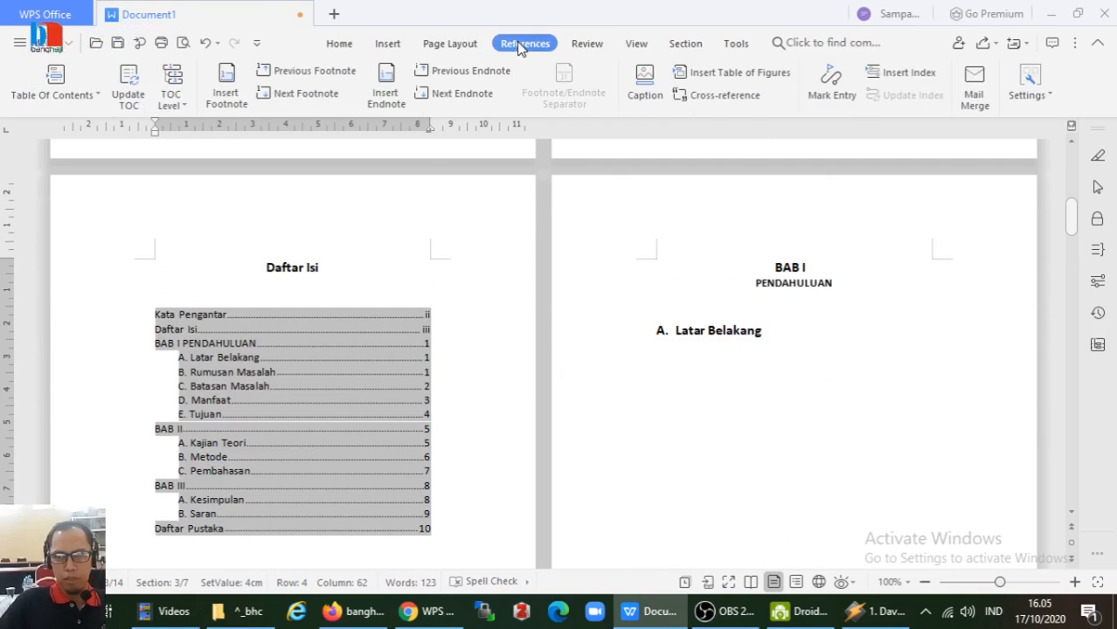
click(128, 98)
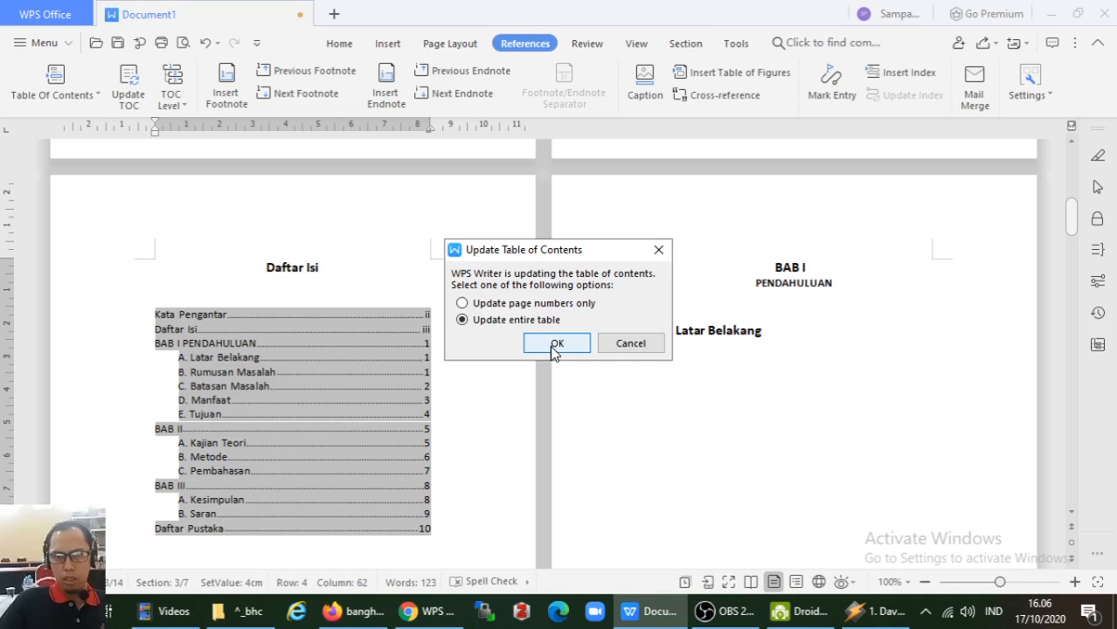
click(552, 345)
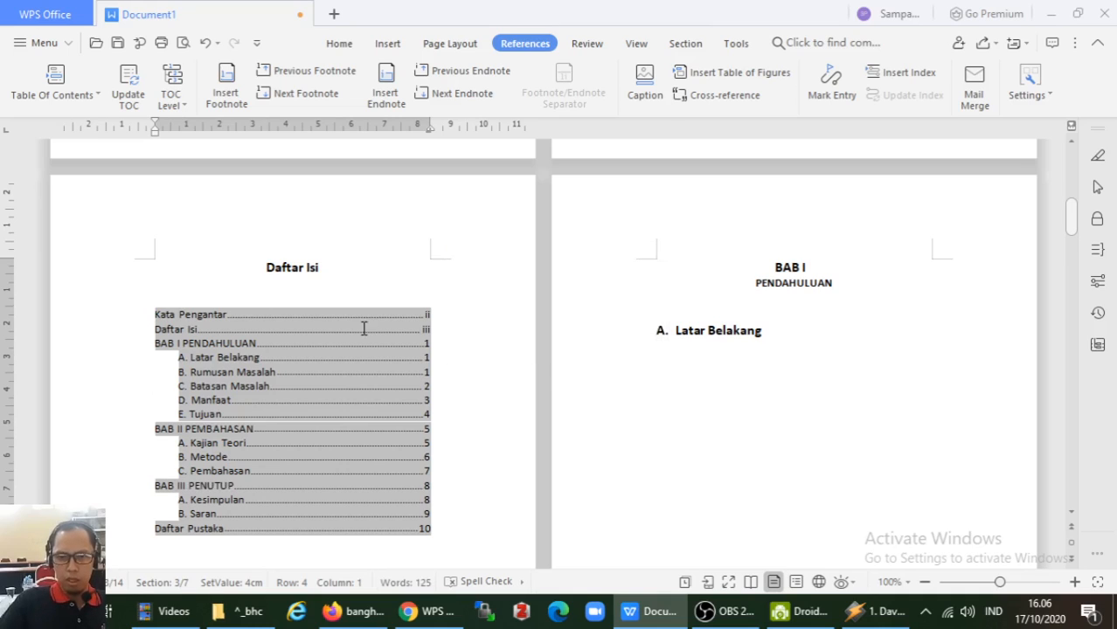
Step: Set all the table of contents entries on the Daftar Isi page to font size 12 and the Arial font
scroll(361, 326, down, 2)
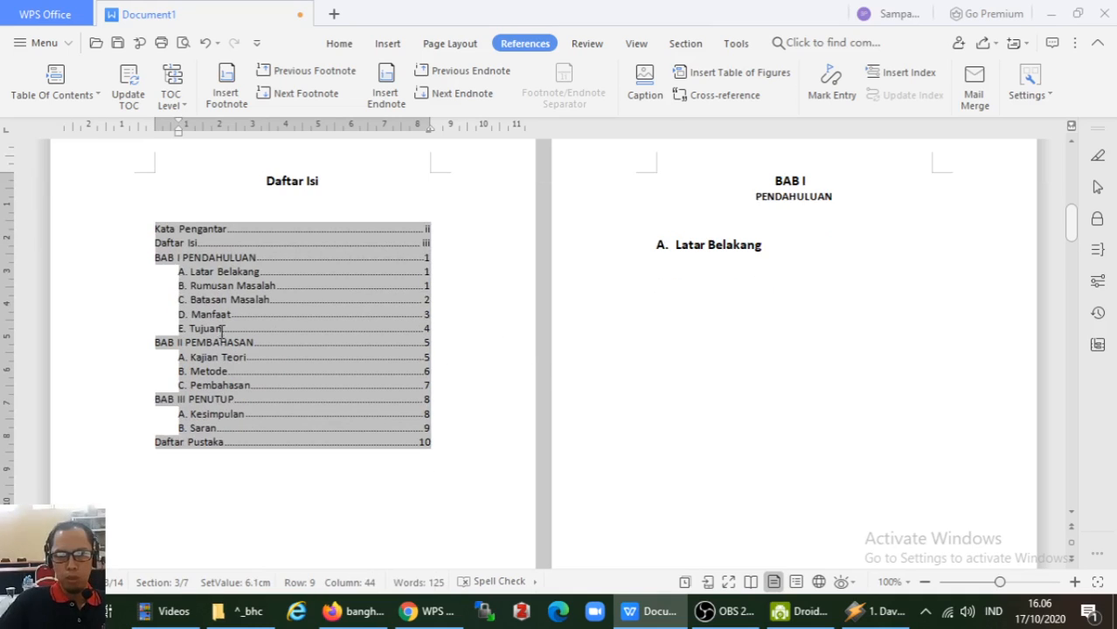
drag(116, 217, 114, 393)
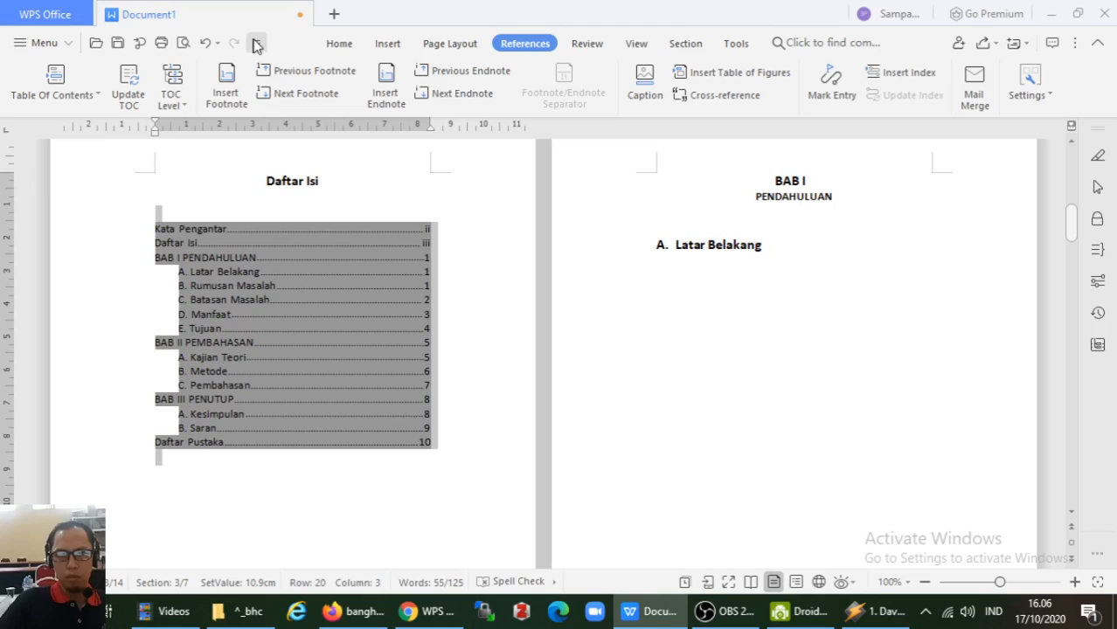
click(339, 44)
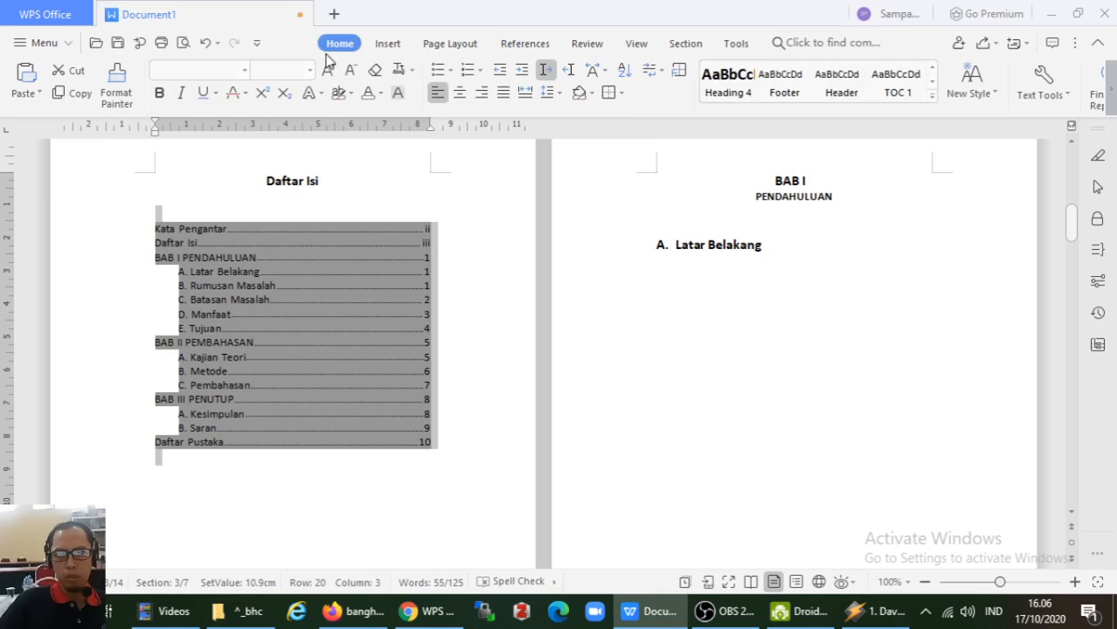
click(274, 70)
text(12)
key(Return)
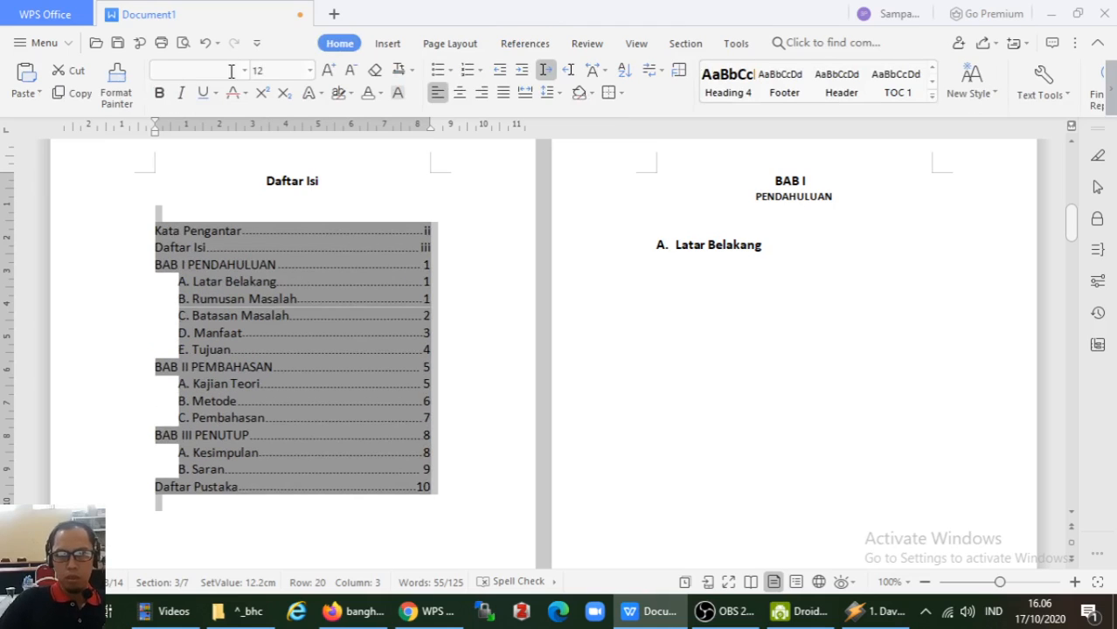
text(Ar)
click(245, 107)
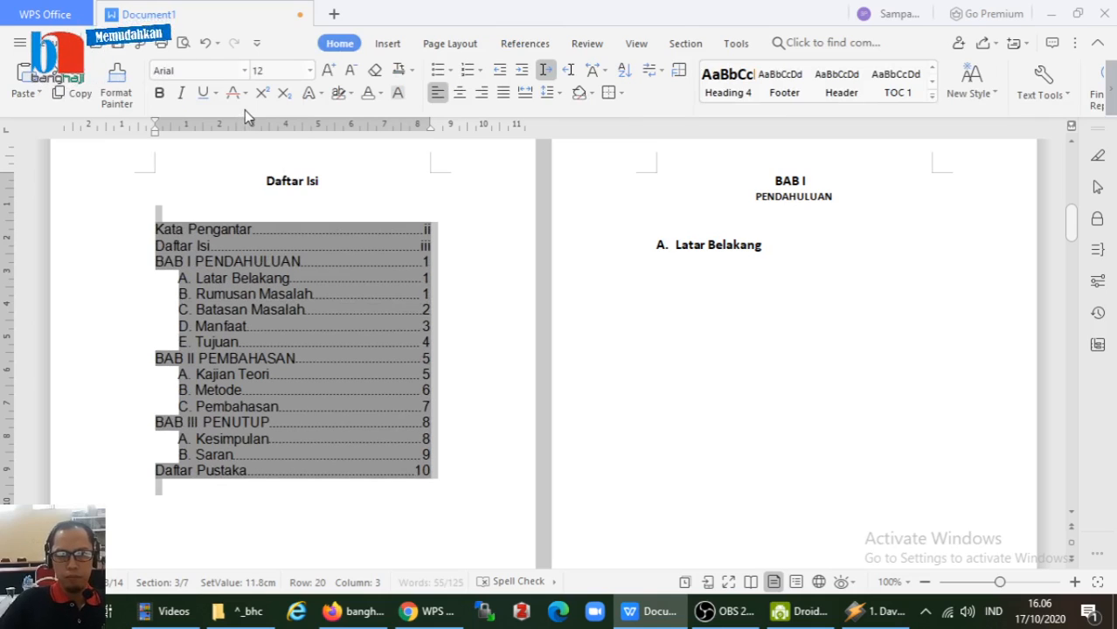
click(331, 211)
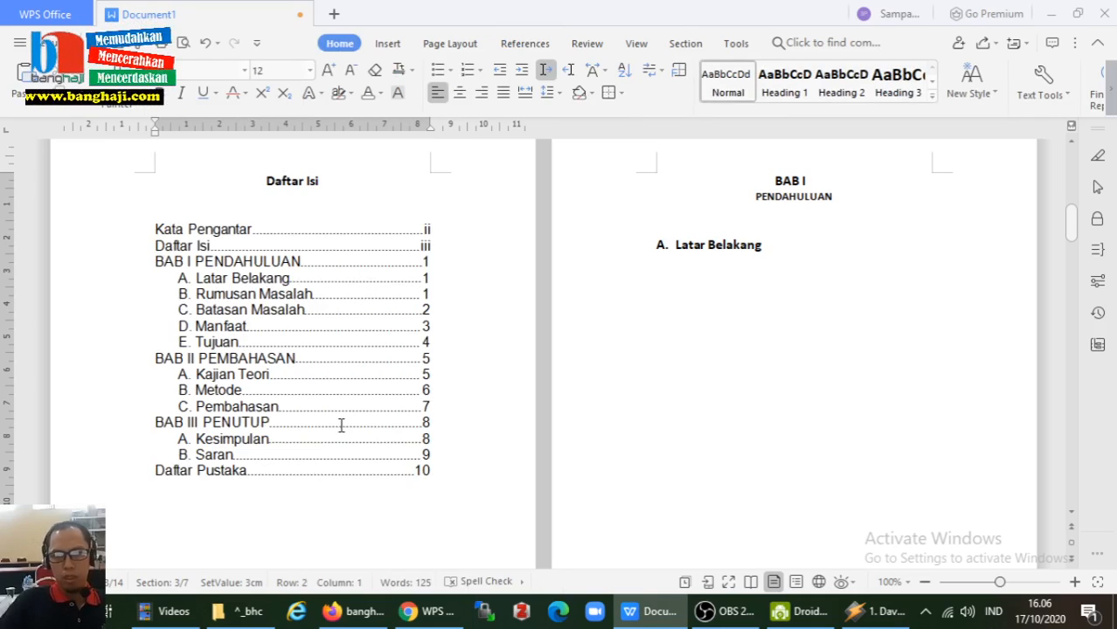
scroll(339, 425, down, 2)
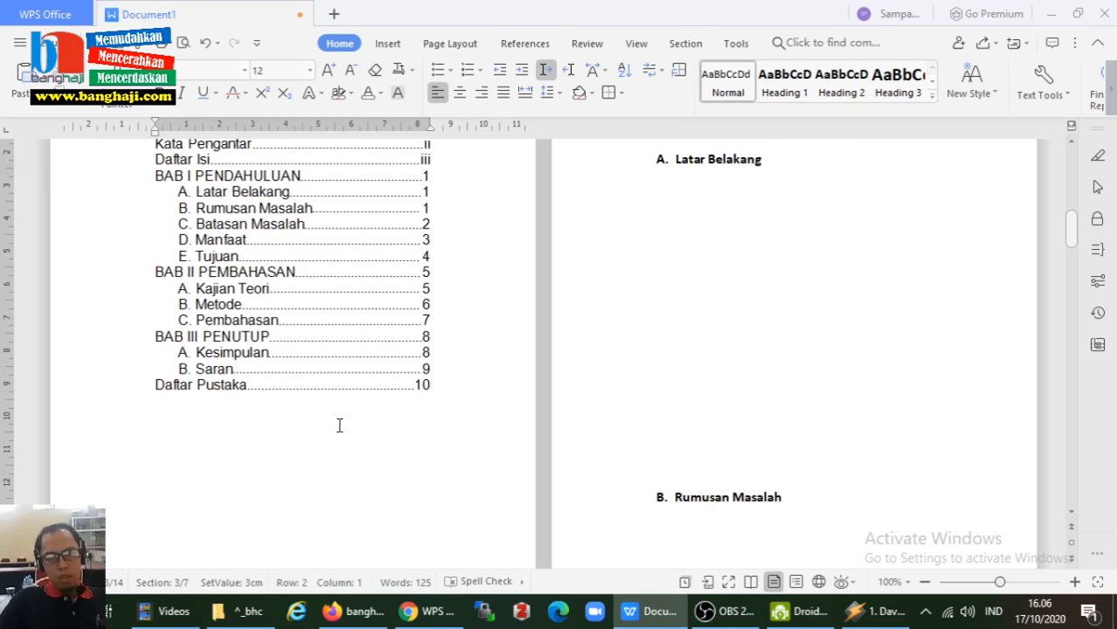